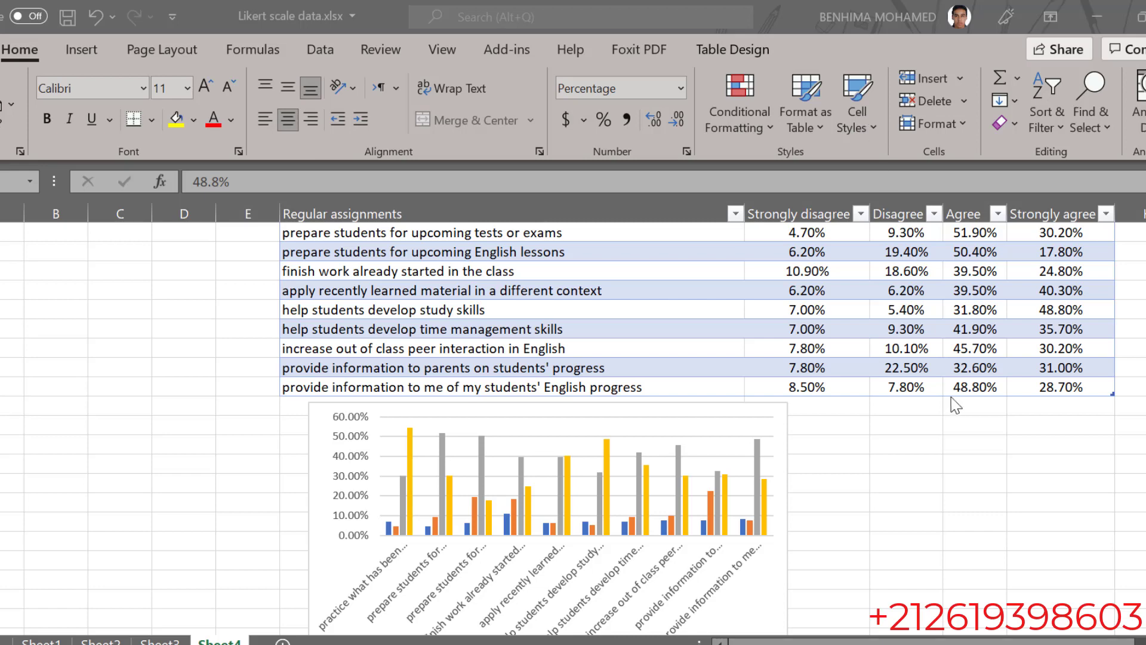
Examine the Regular assignments table's response percentages and its column chart, highlighting the four response columns and the Agree and Strongly agree values.
scroll(955, 402, up, 2)
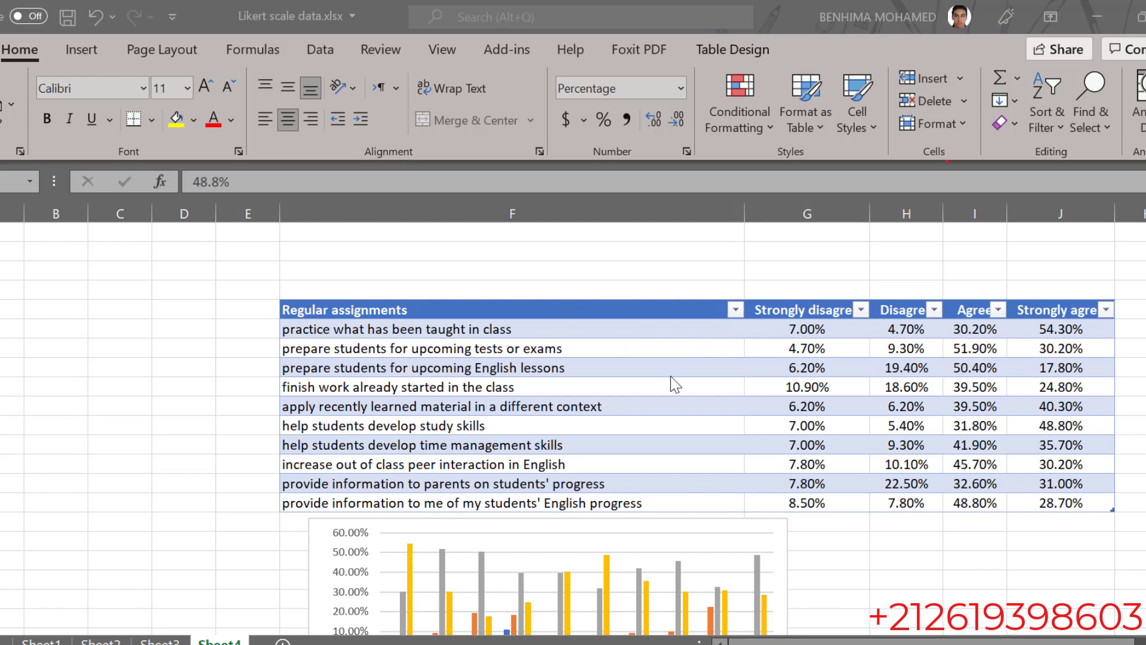
scroll(674, 384, down, 4)
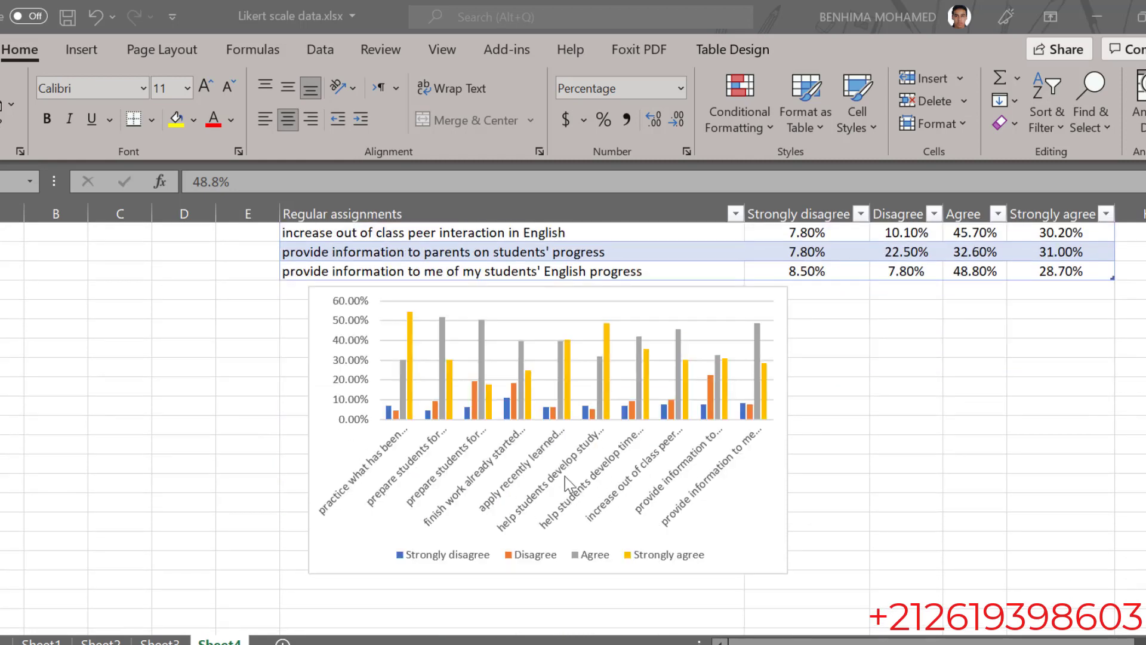
scroll(567, 484, up, 3)
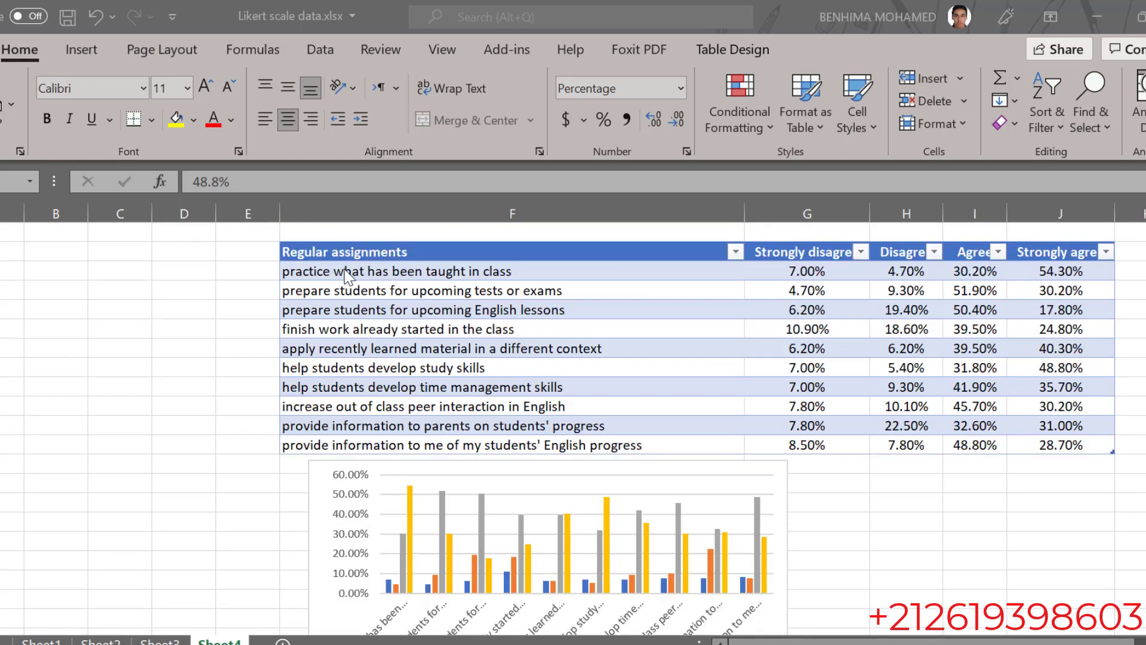
drag(343, 272, 362, 369)
click(789, 253)
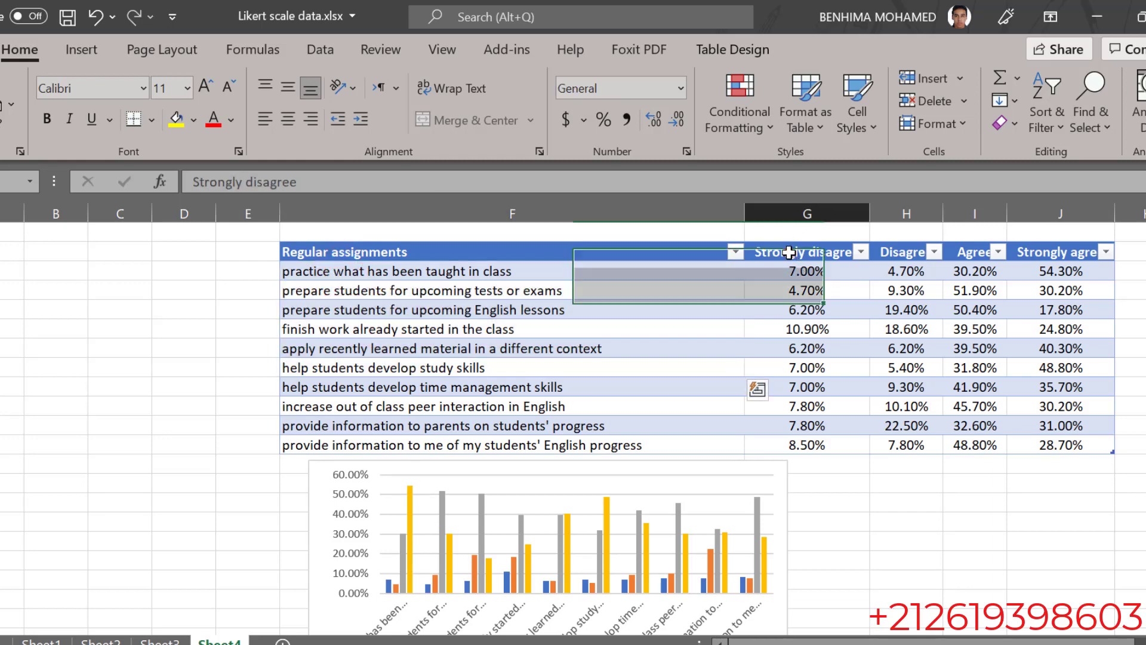
drag(790, 253, 1052, 453)
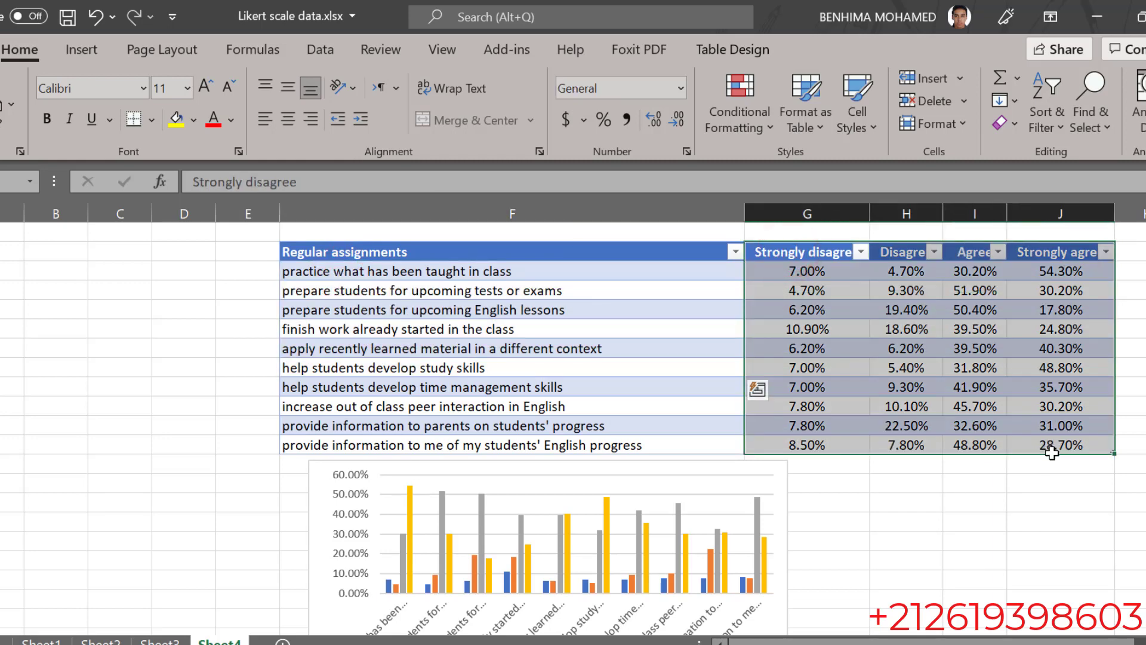
key(alt+h)
key(a)
key(c)
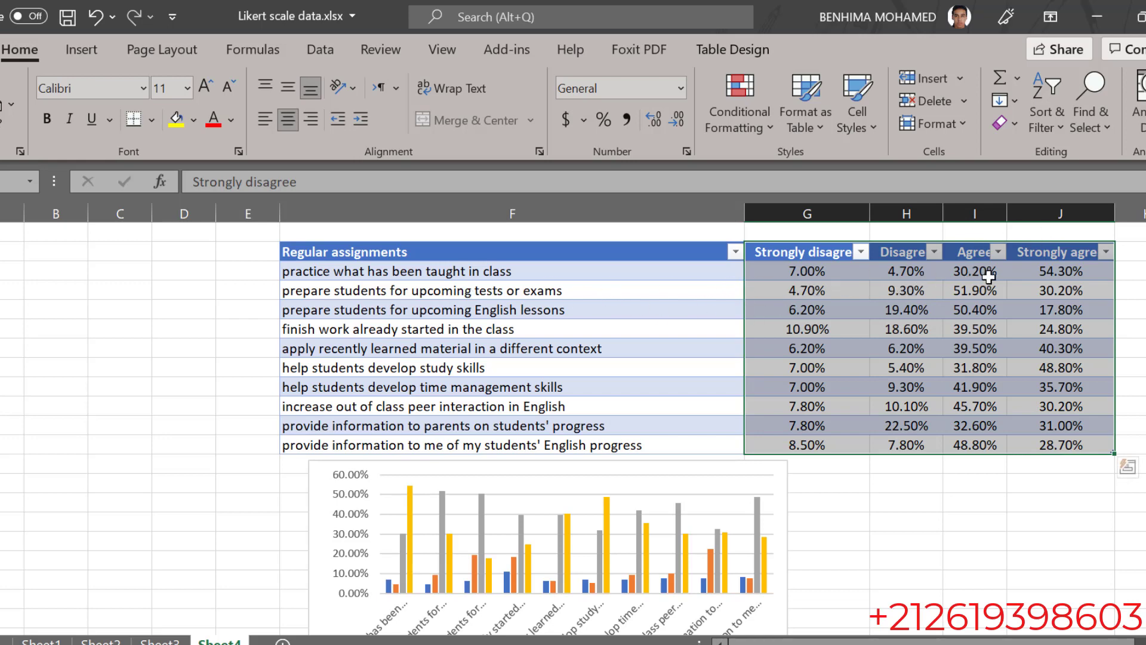
drag(965, 276, 1069, 442)
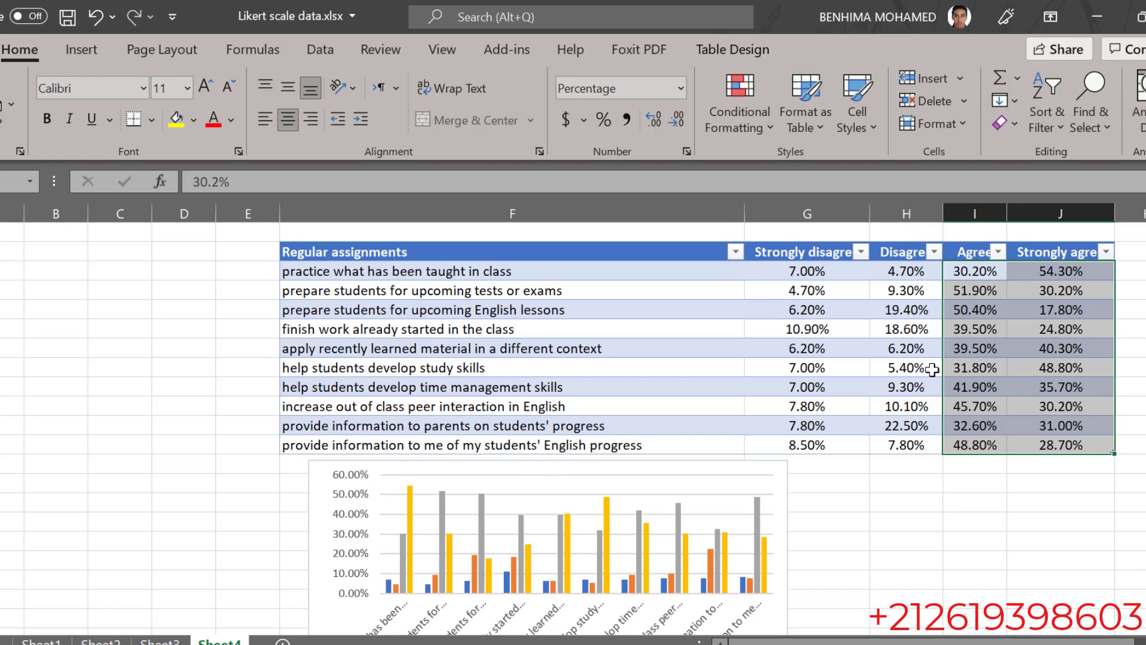
Make the Regular assignments column chart taller by extending its lower edge.
scroll(611, 332, down, 1)
scroll(520, 406, down, 2)
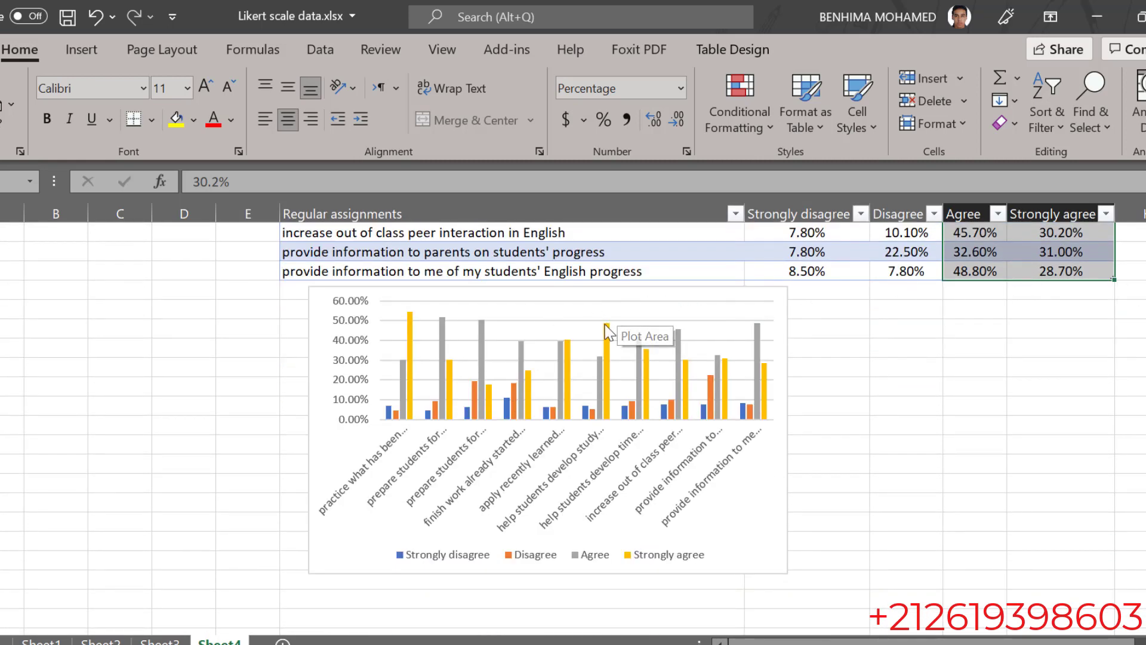
click(539, 290)
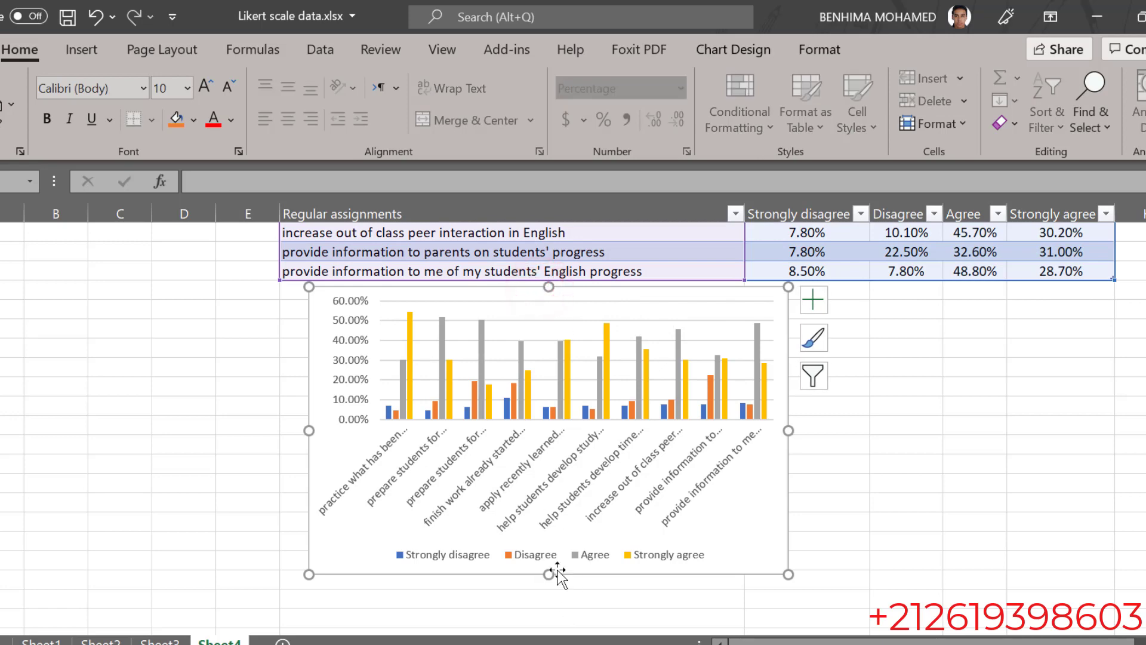
drag(549, 574, 549, 621)
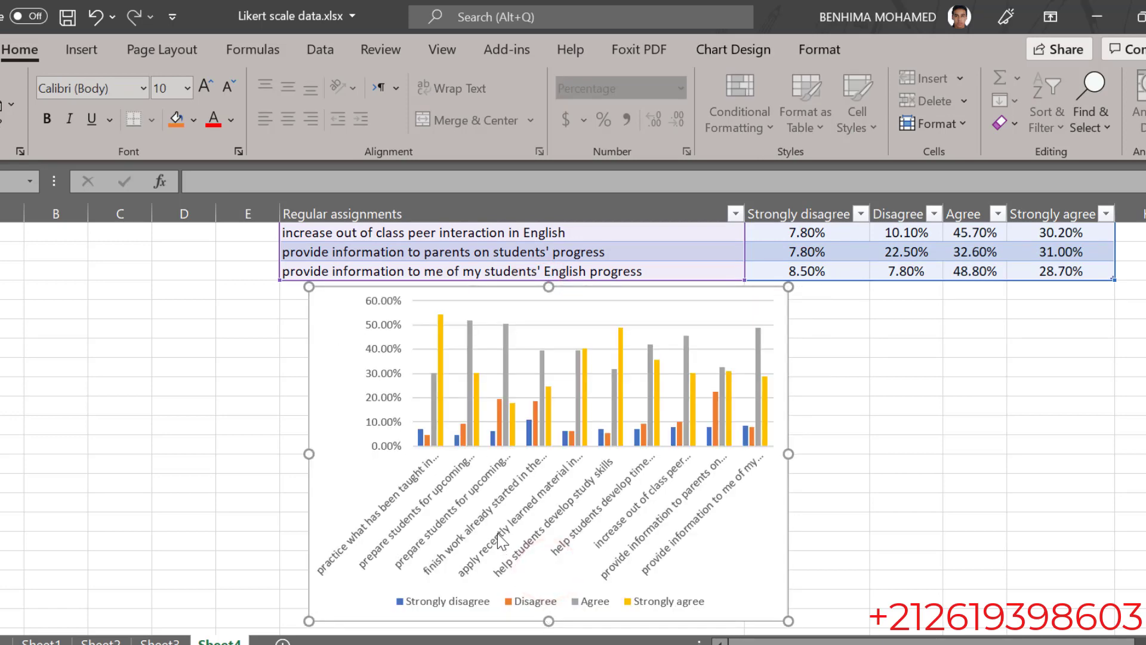
Compare the column chart's response bars and item labels with the percentages in the source table.
scroll(501, 540, down, 2)
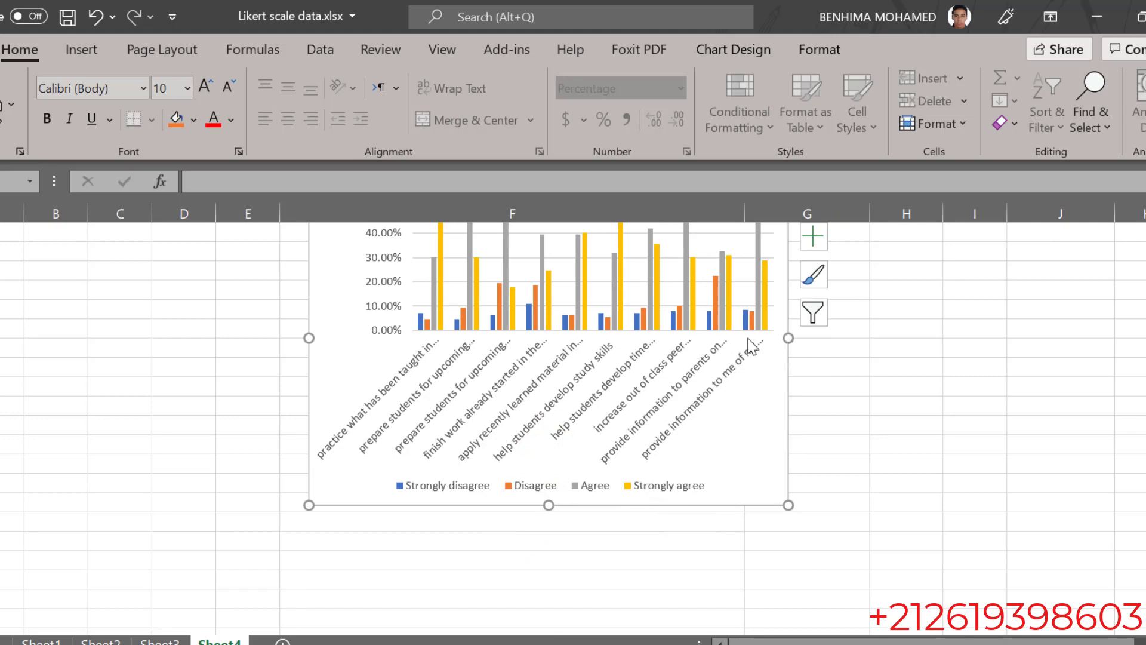
scroll(735, 359, up, 1)
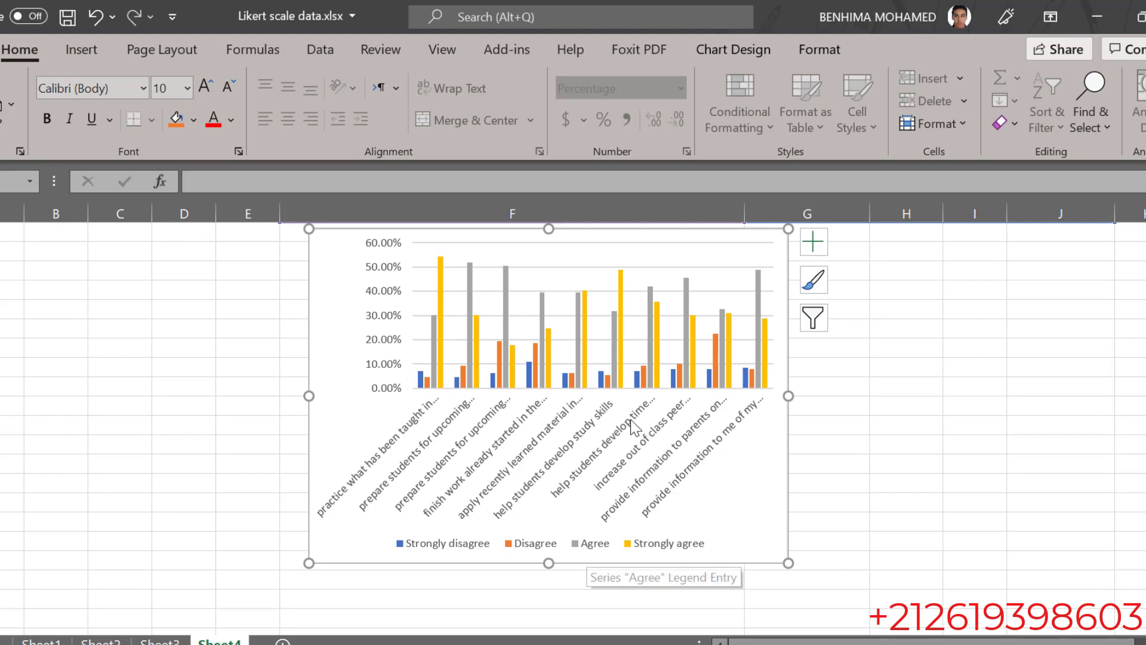
scroll(717, 376, up, 1)
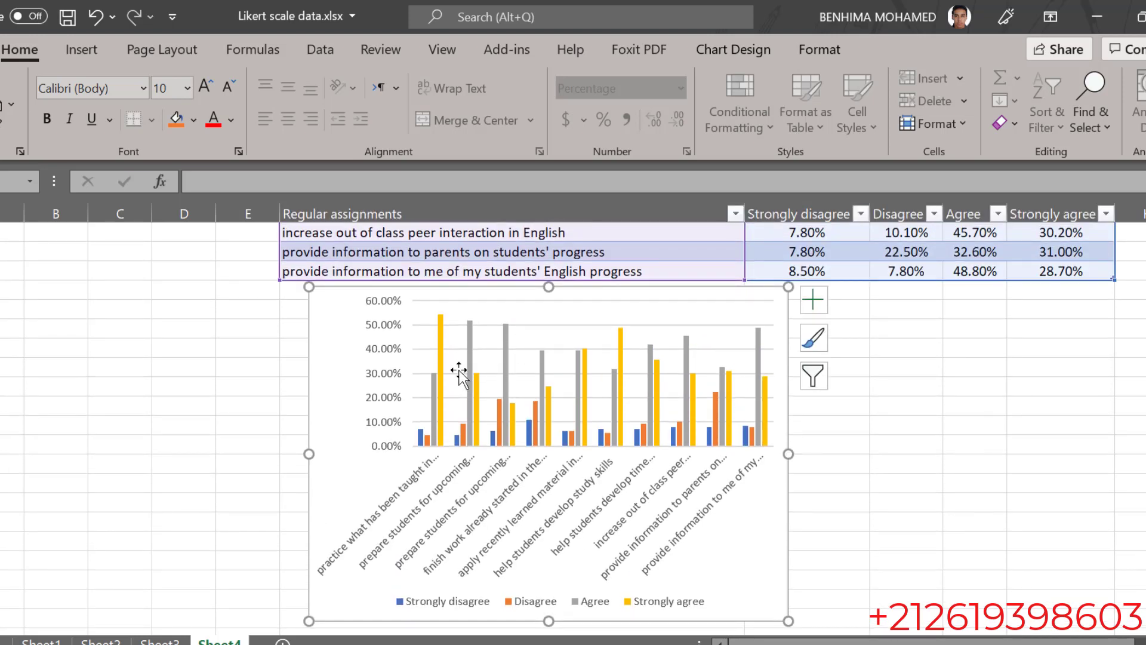
mouse_move(435, 398)
scroll(583, 320, up, 2)
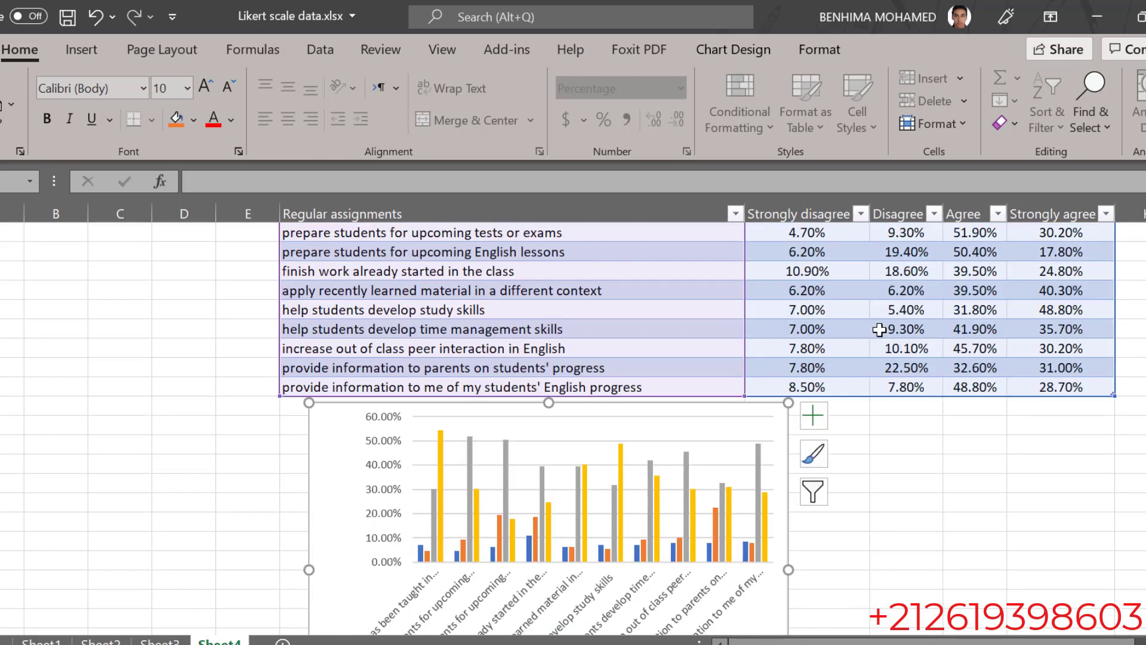
scroll(880, 329, up, 2)
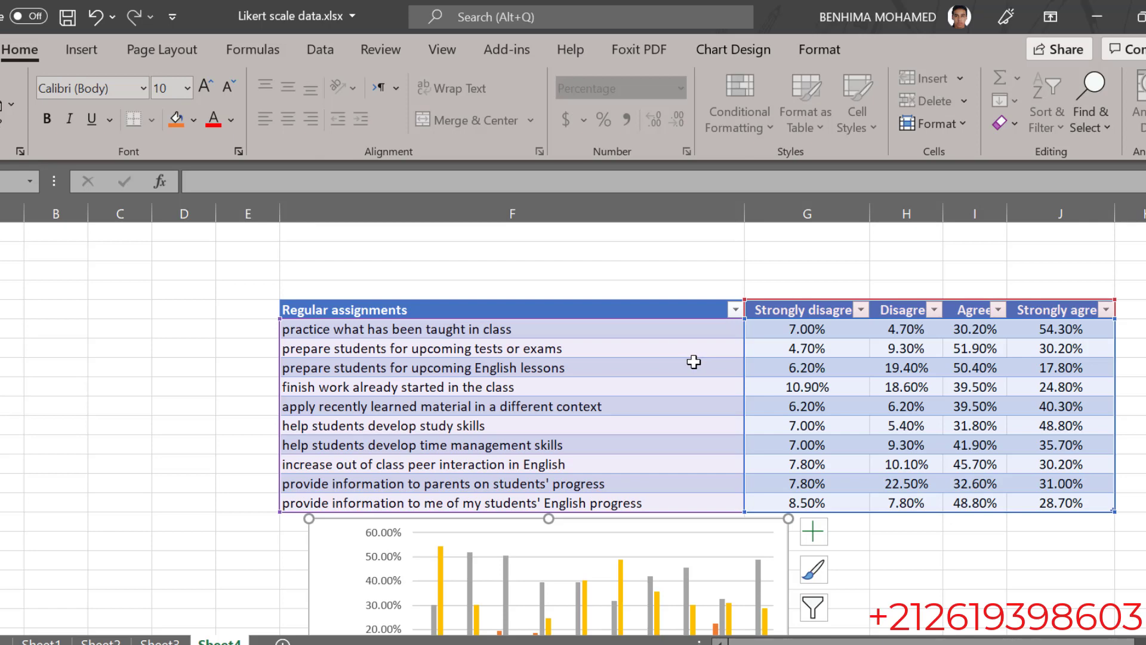
Switch to Results.docx in Word and examine the Likert agreement table's Regular assignments items and their percentages.
key(alt+Tab)
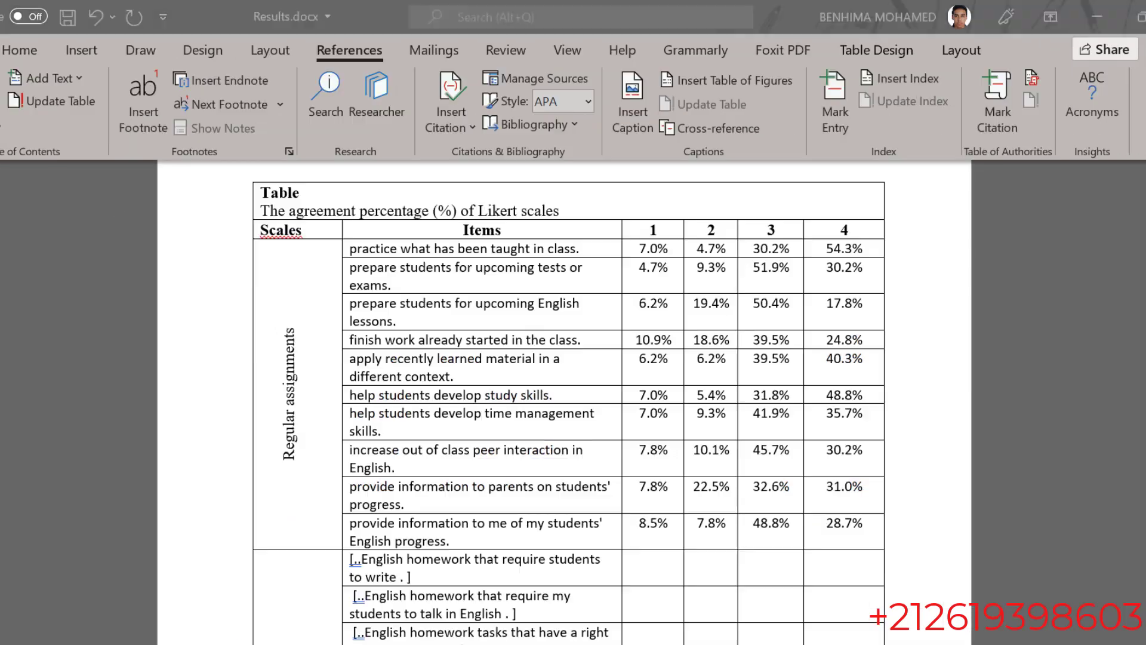
scroll(427, 327, up, 3)
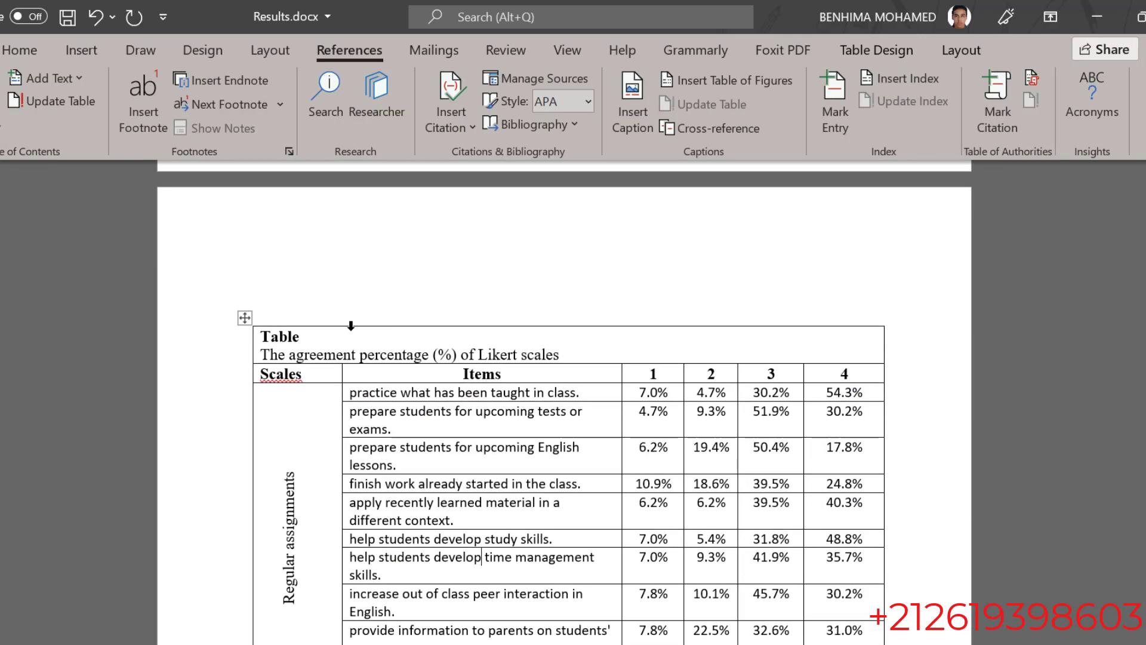
scroll(353, 331, down, 2)
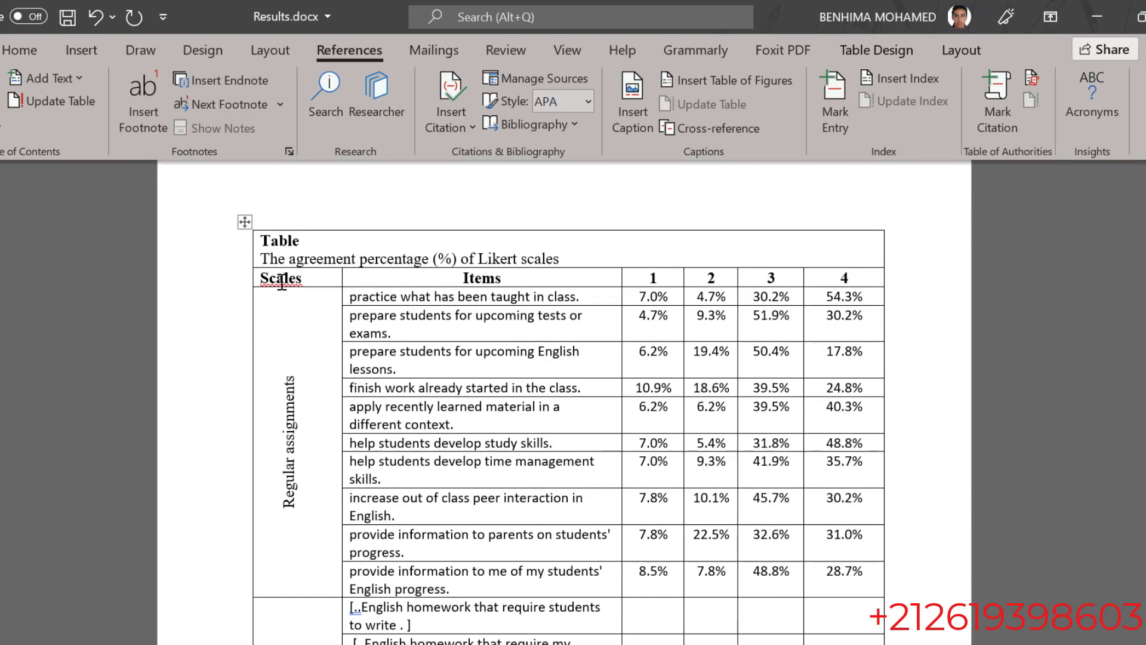
mouse_move(281, 281)
mouse_down()
mouse_move(655, 384)
mouse_move(836, 595)
mouse_up()
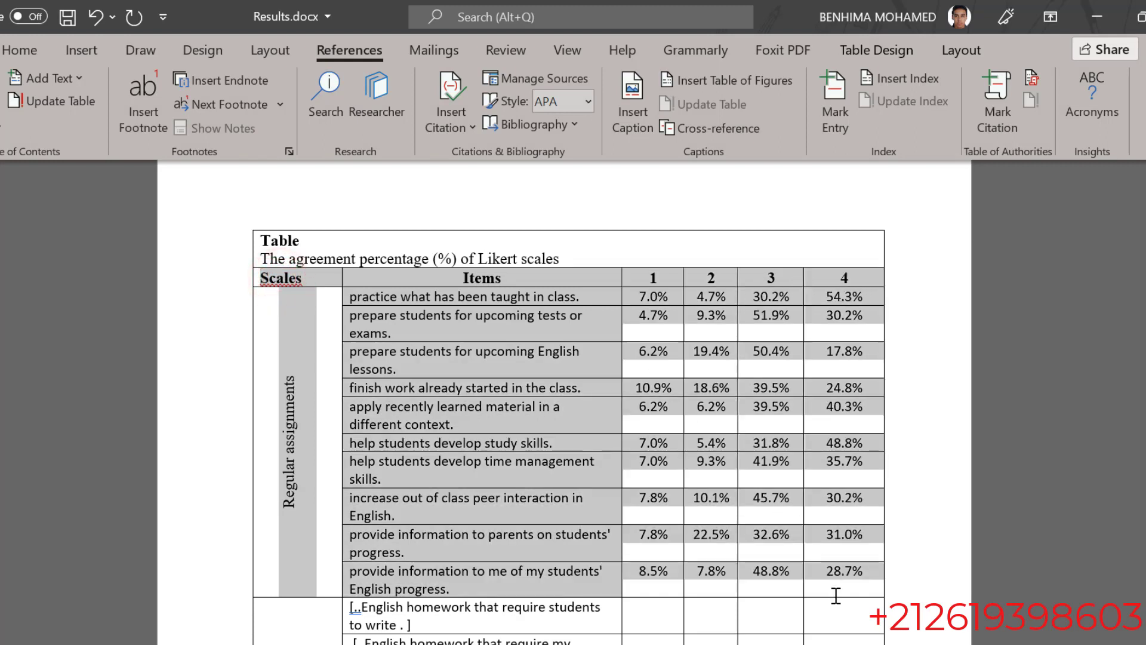
scroll(657, 319, up, 1)
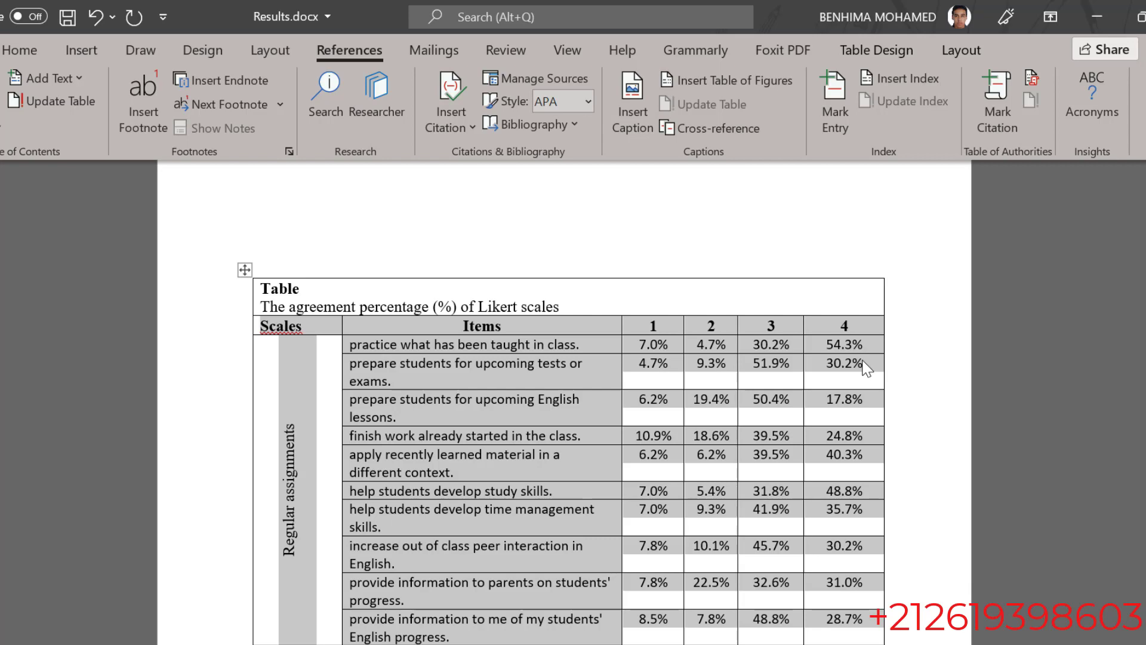
scroll(567, 317, down, 2)
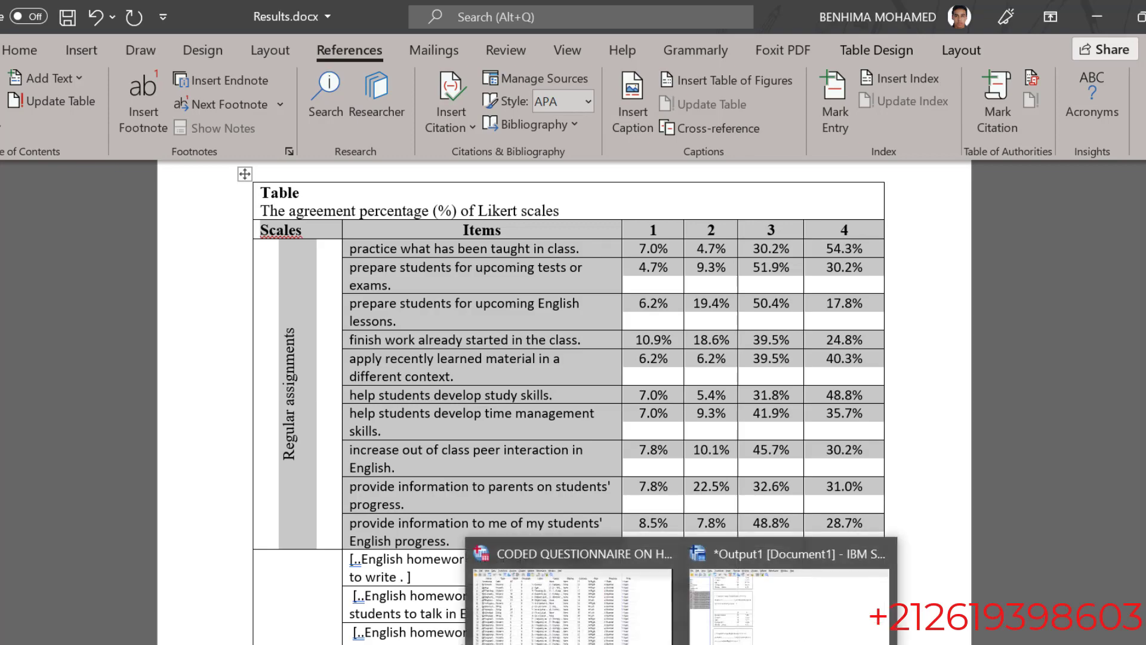
Switch to the homework questionnaire data set in SPSS and start a Frequencies analysis with all previous settings reset.
click(594, 618)
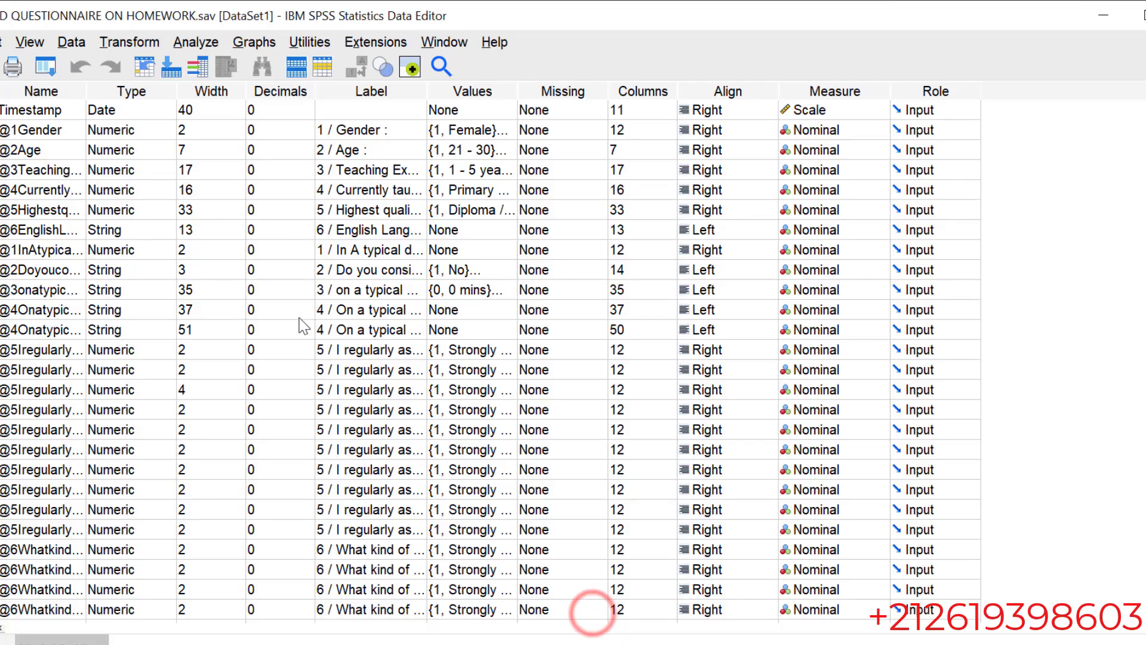
click(468, 20)
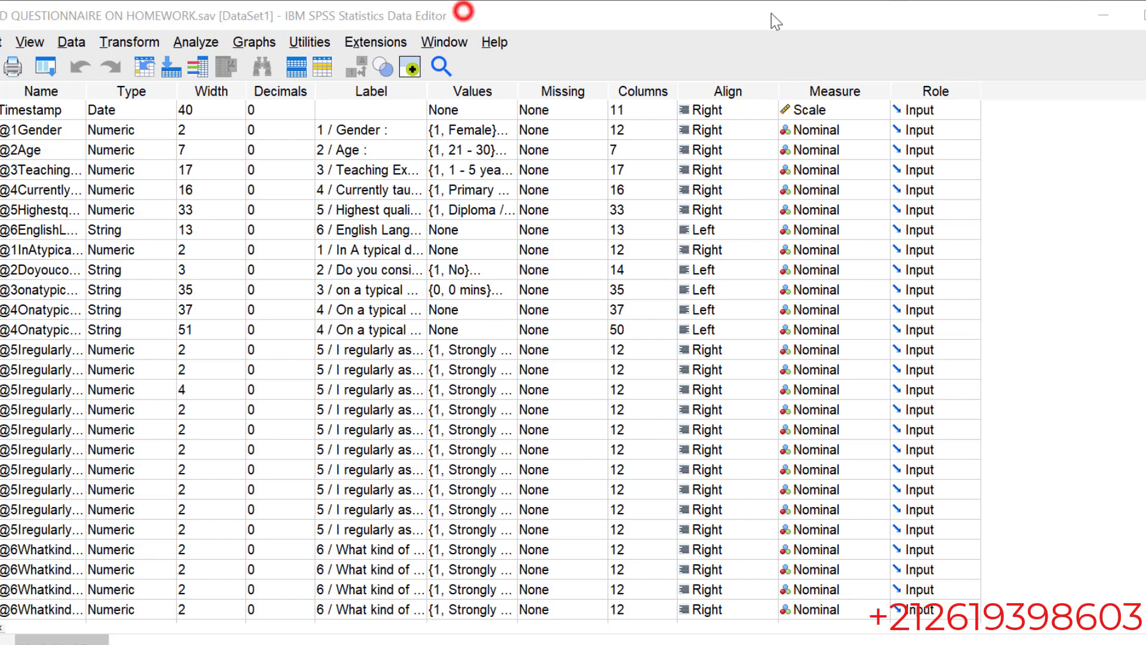
click(181, 45)
mouse_move(228, 141)
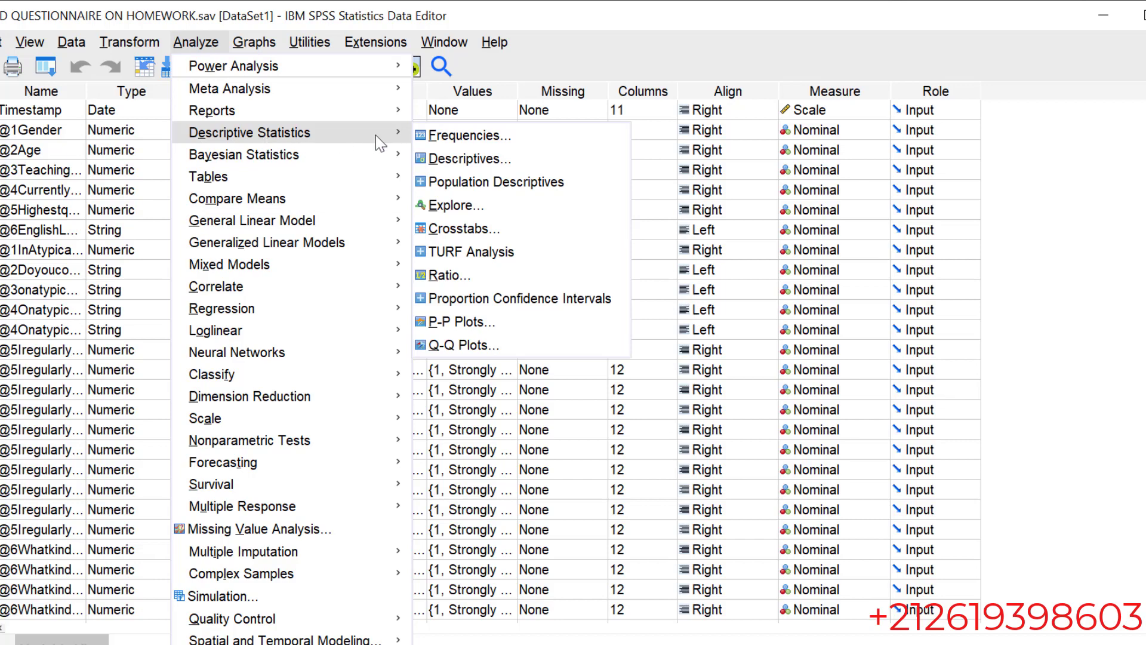
click(470, 137)
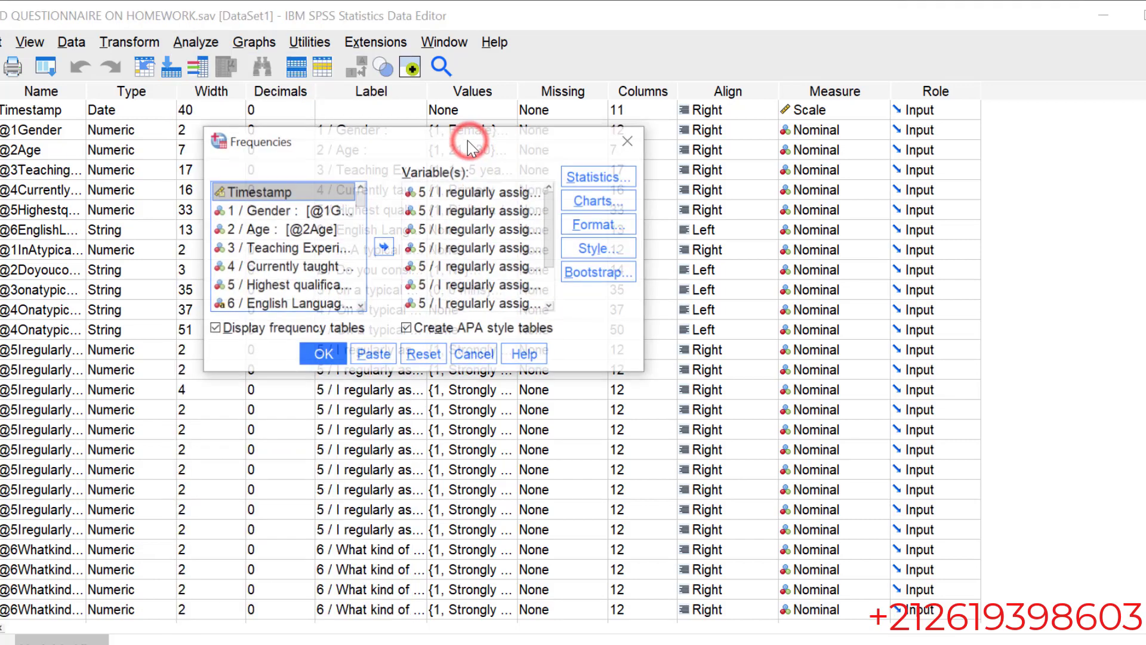
click(418, 356)
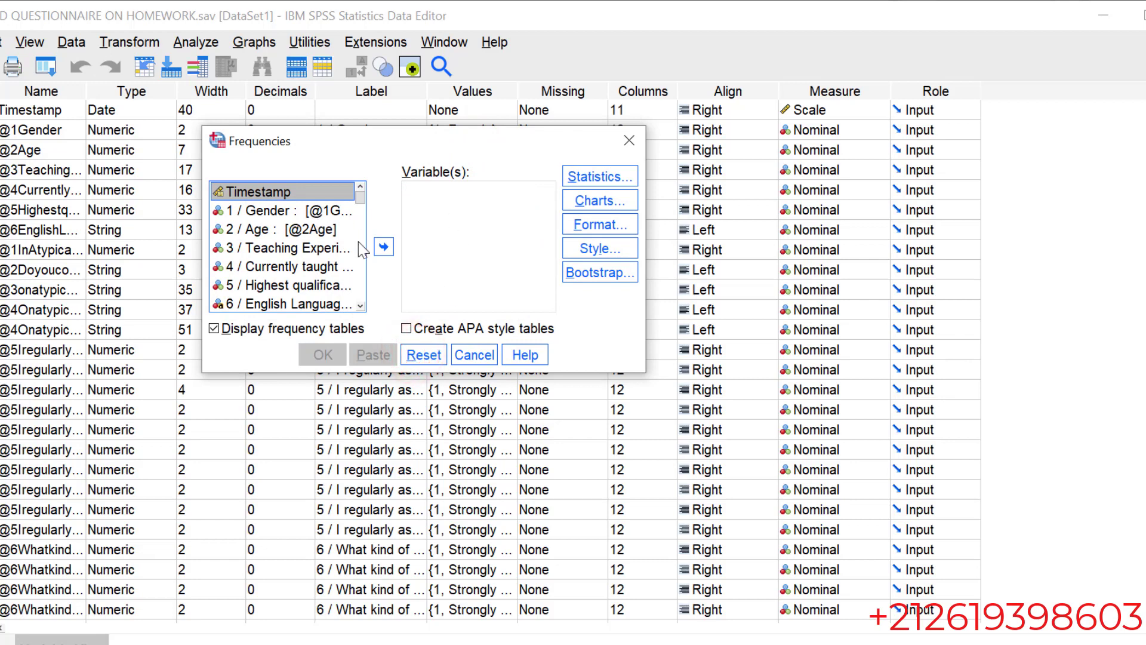
Make the Frequencies dialog taller to show more source variables around the start of the question 6 items.
drag(365, 199, 373, 244)
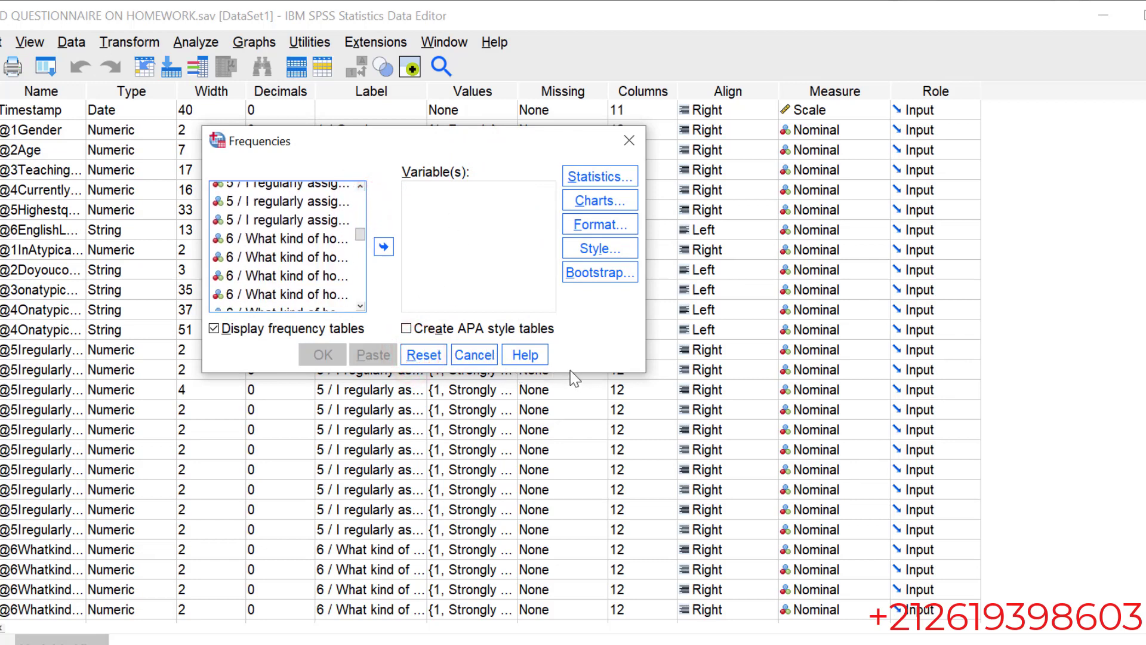
drag(564, 373, 564, 556)
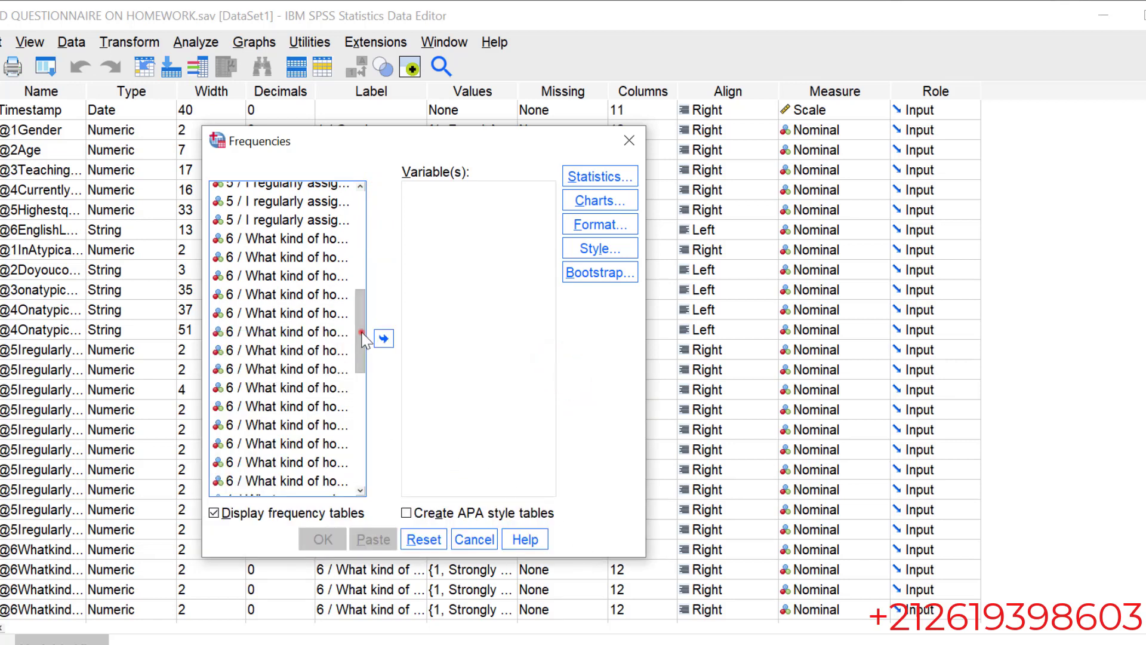
drag(363, 336, 358, 311)
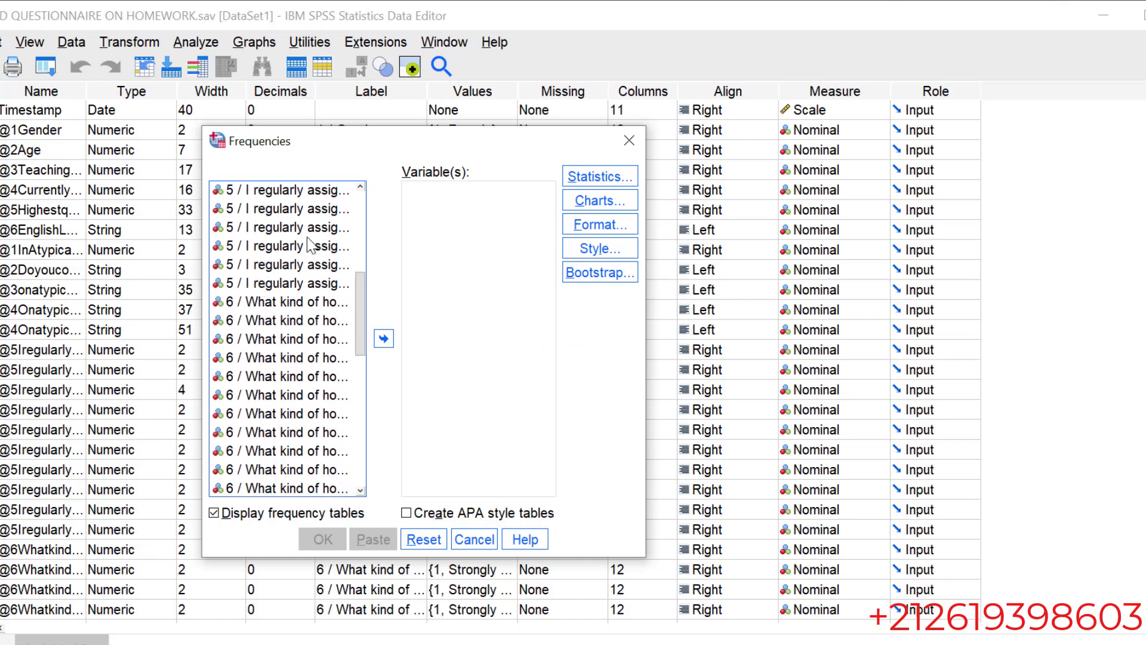
Add all the question 6 "What kind of ho..." items to the variables of the Frequencies analysis.
click(258, 303)
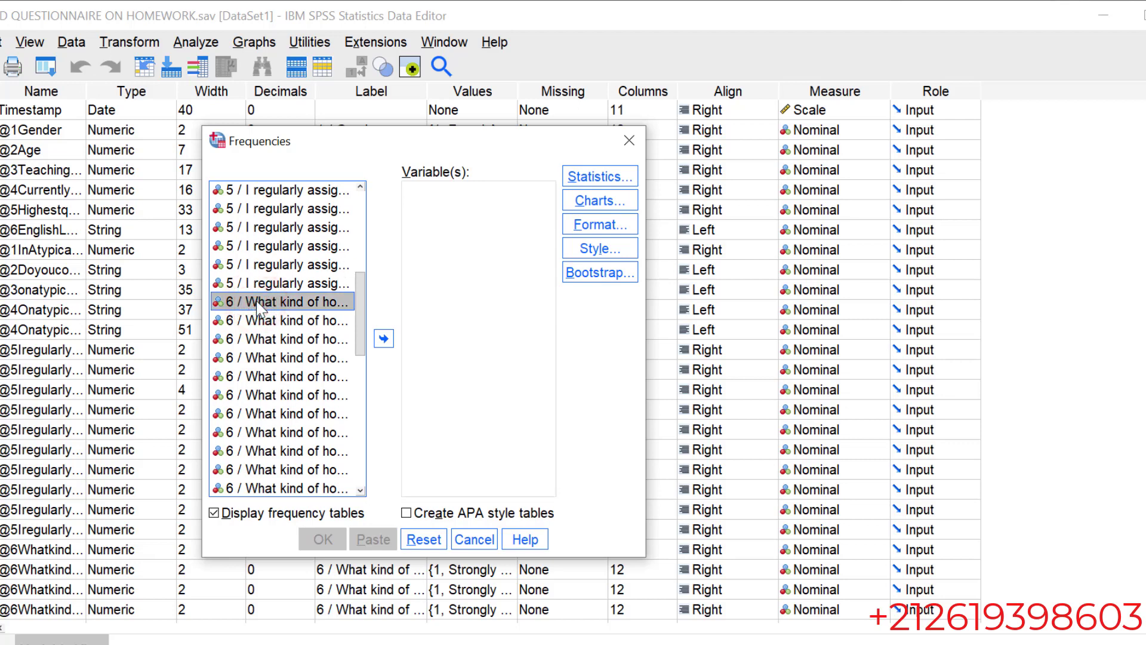
drag(258, 305, 254, 491)
drag(360, 337, 352, 373)
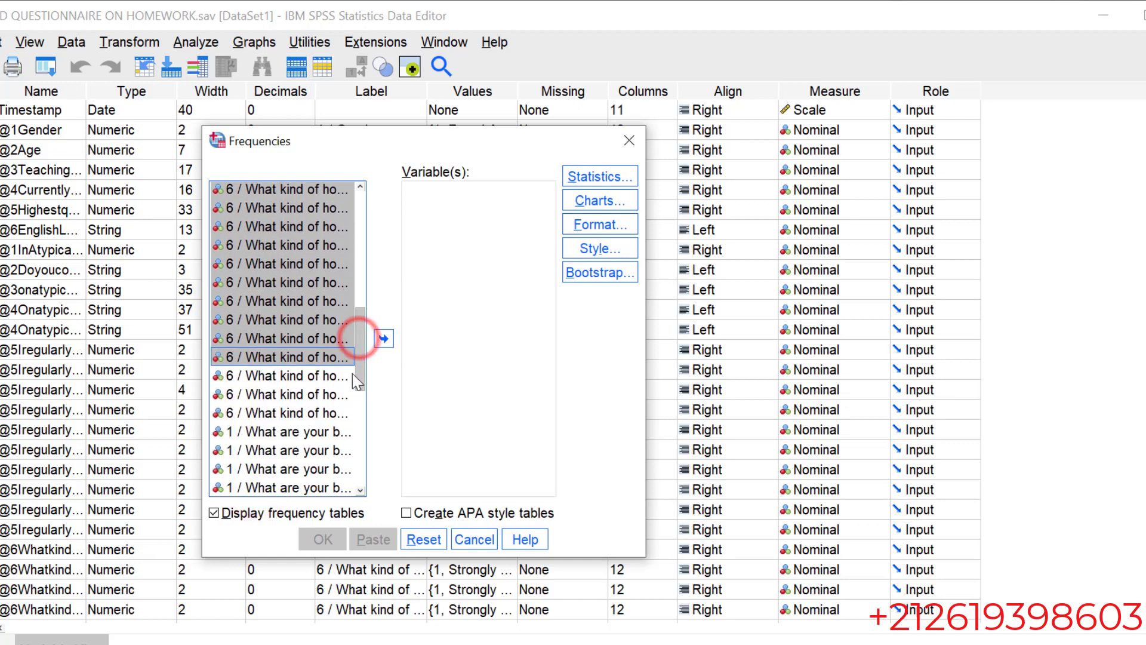
shift+click(293, 375)
shift+click(283, 395)
shift+click(272, 412)
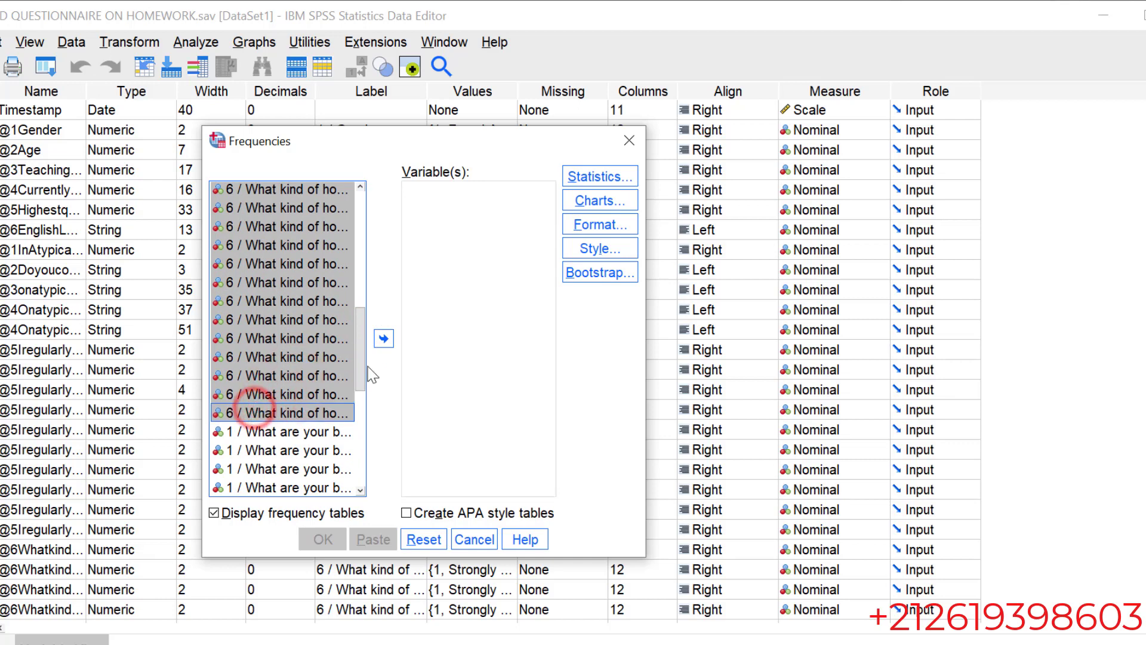
click(384, 340)
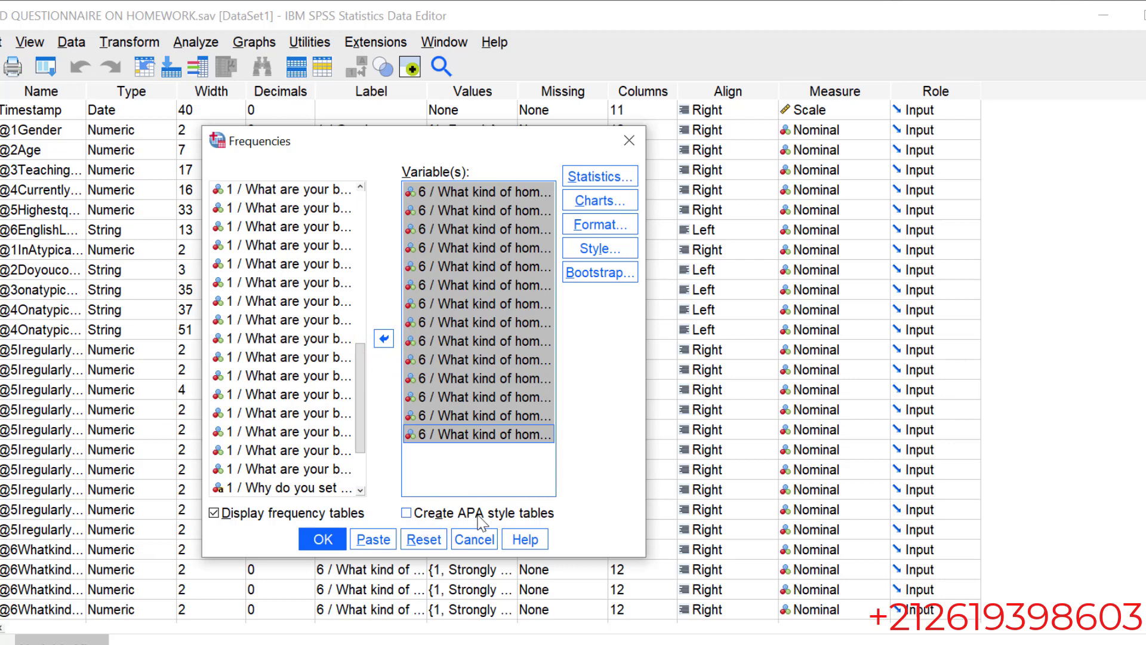
Turn on APA style tables for the Frequencies analysis and look over the available statistics without choosing any.
click(406, 515)
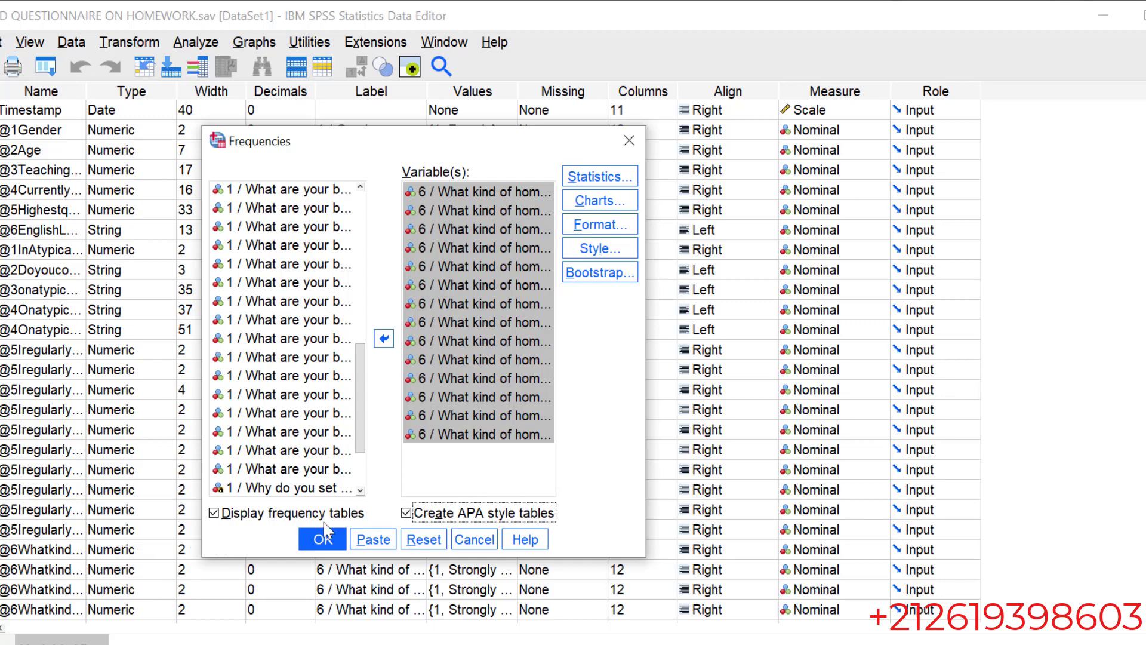
click(600, 176)
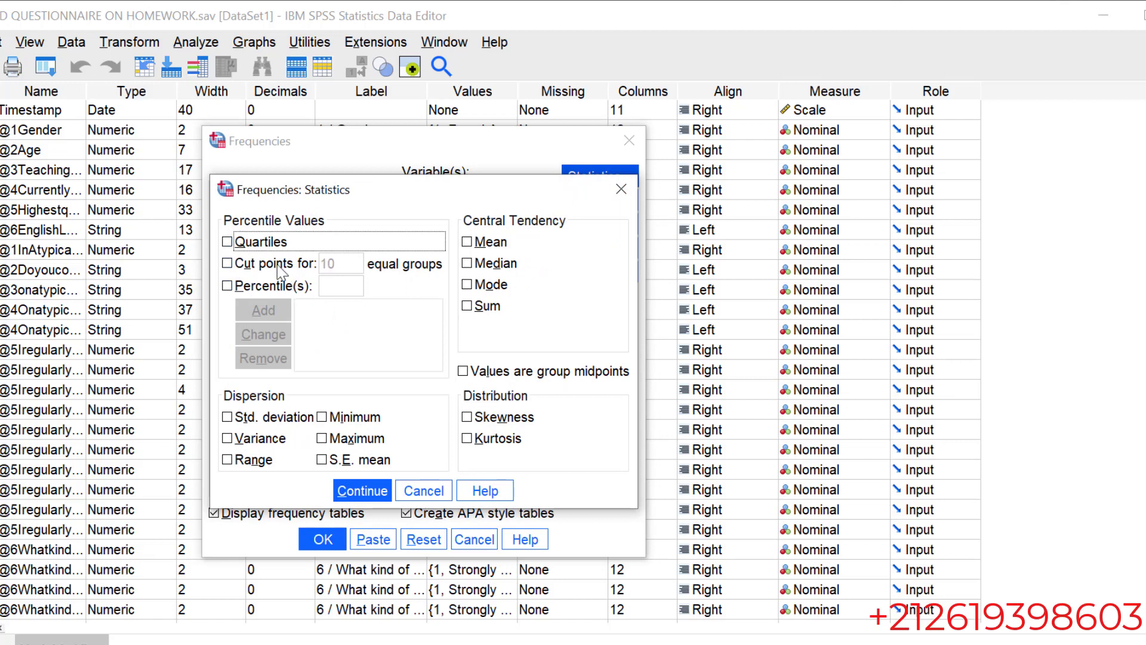
click(621, 189)
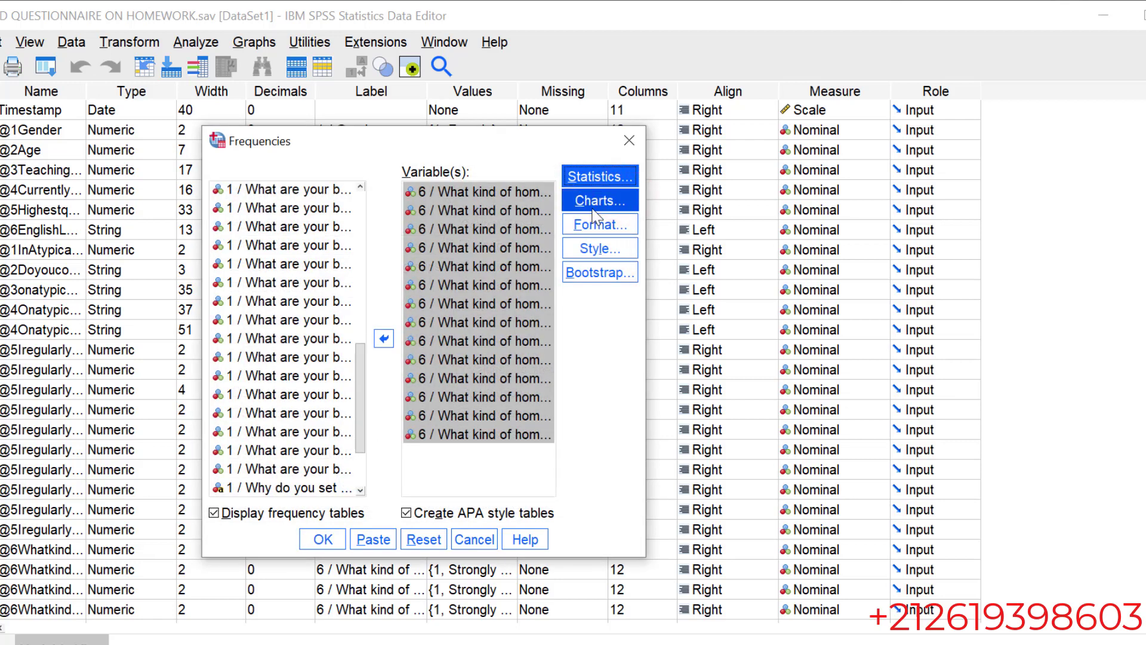
Set the Frequencies analysis to produce bar charts with percentages as chart values.
click(593, 206)
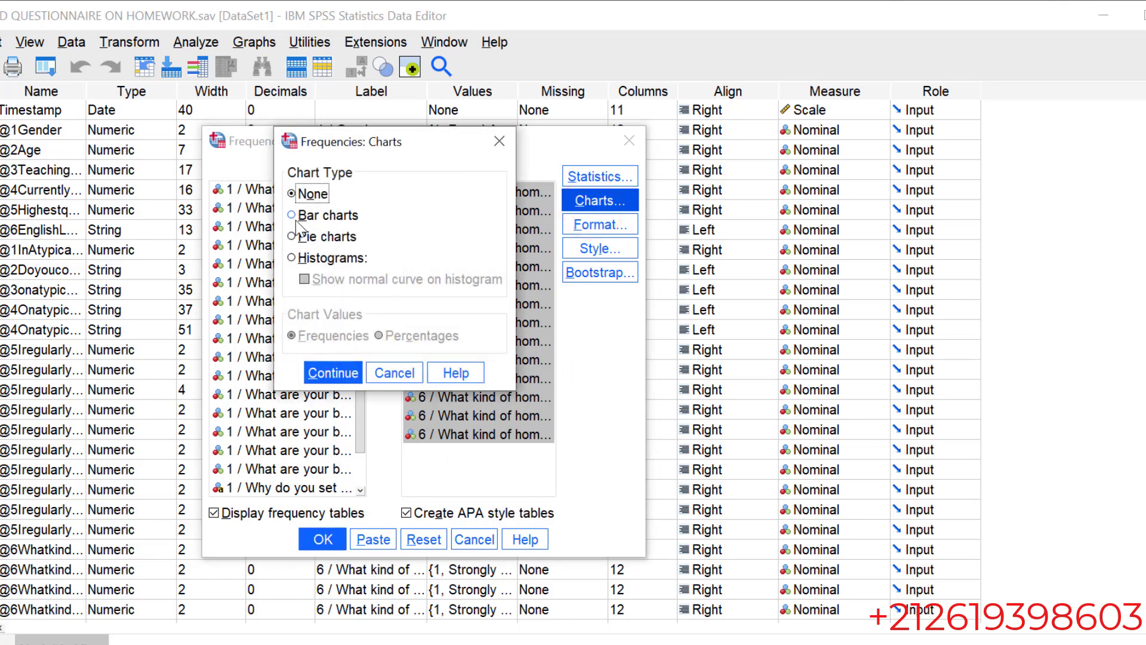
click(296, 217)
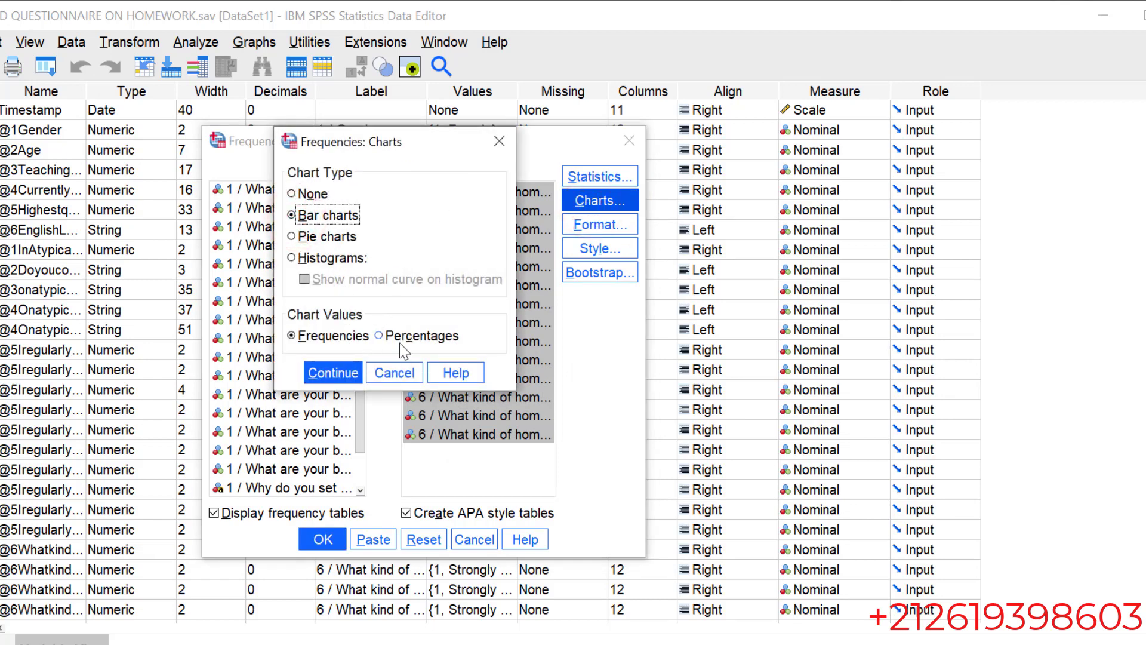
click(317, 338)
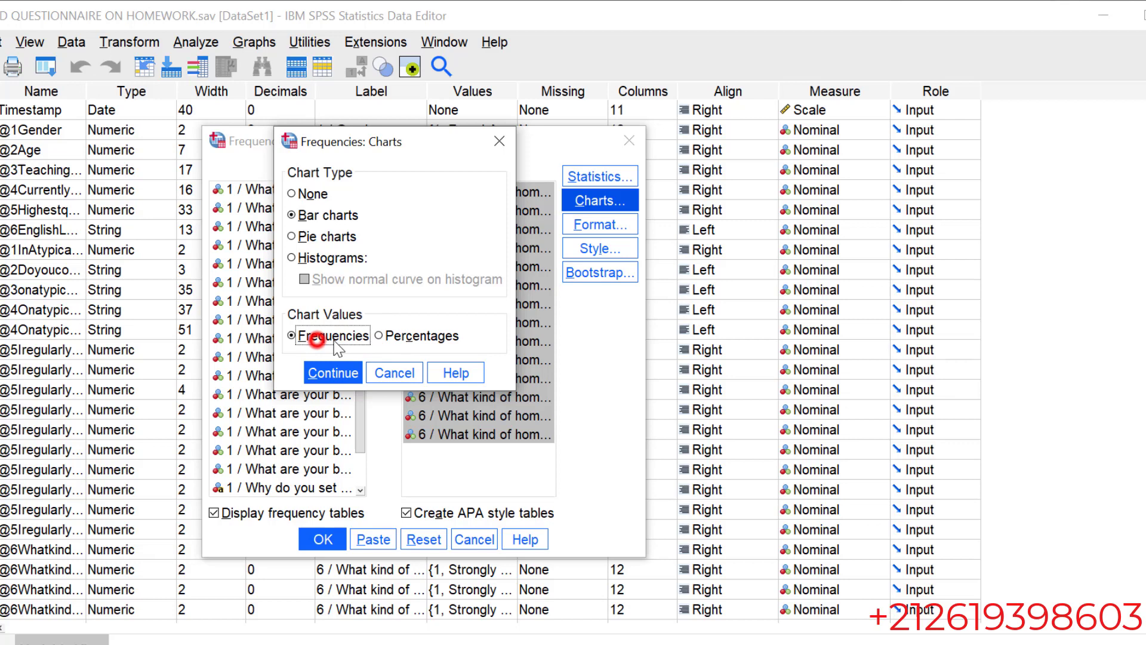
click(377, 337)
click(332, 373)
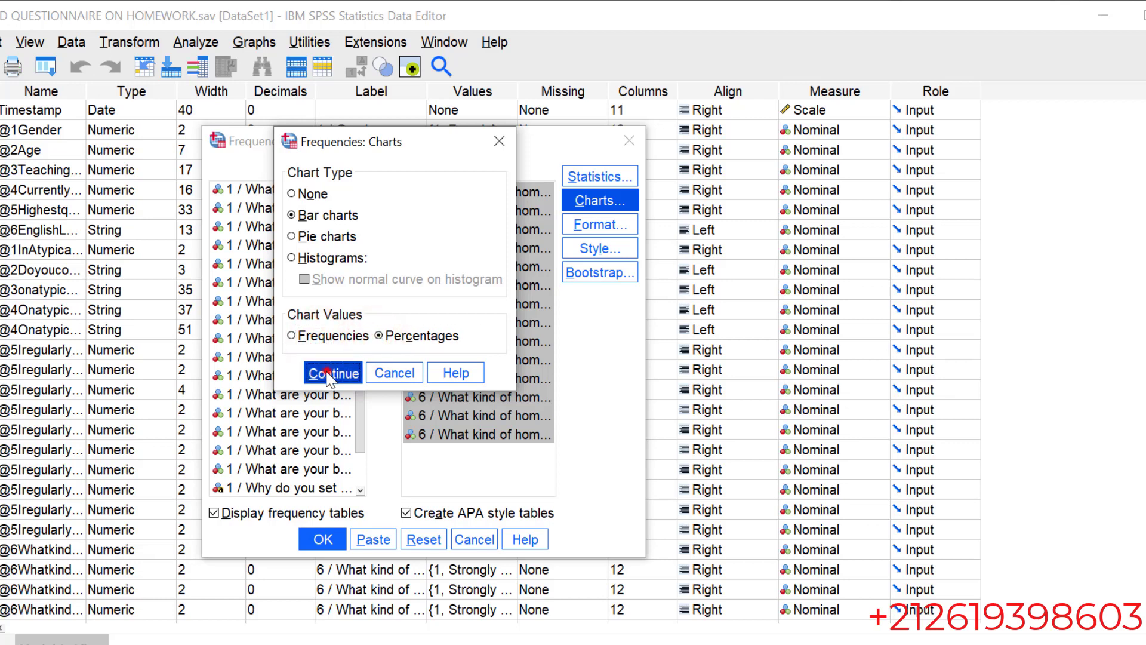
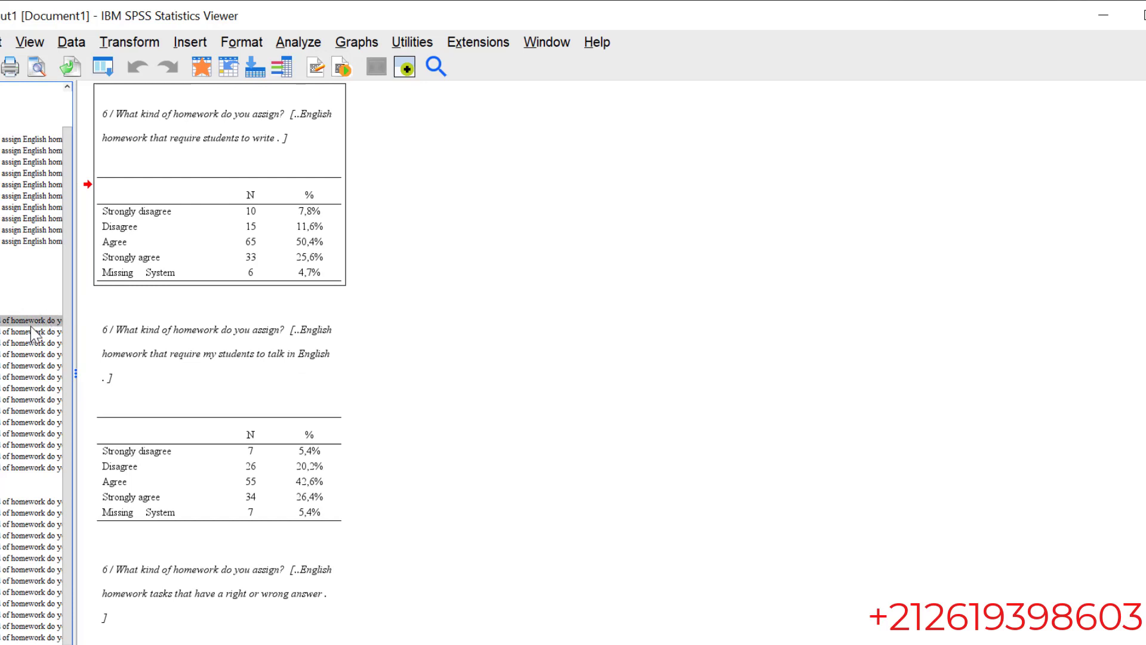
Select all fourteen question 6 "What kind of homework do you assign?" frequency tables in the output outline and copy them.
click(9, 332)
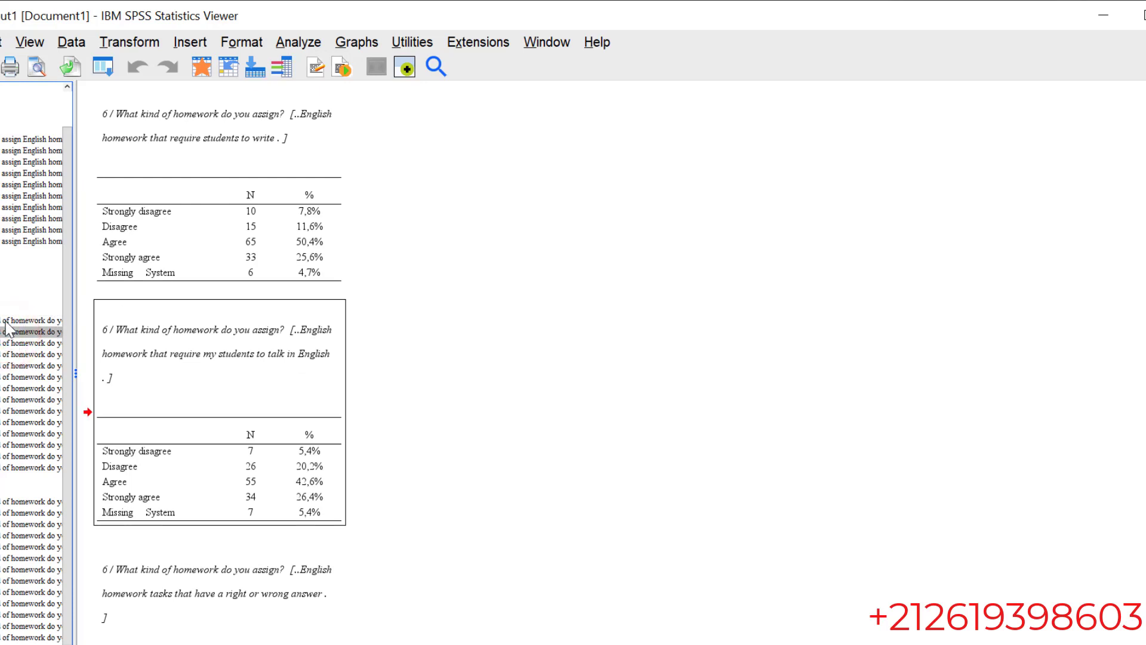
click(6, 322)
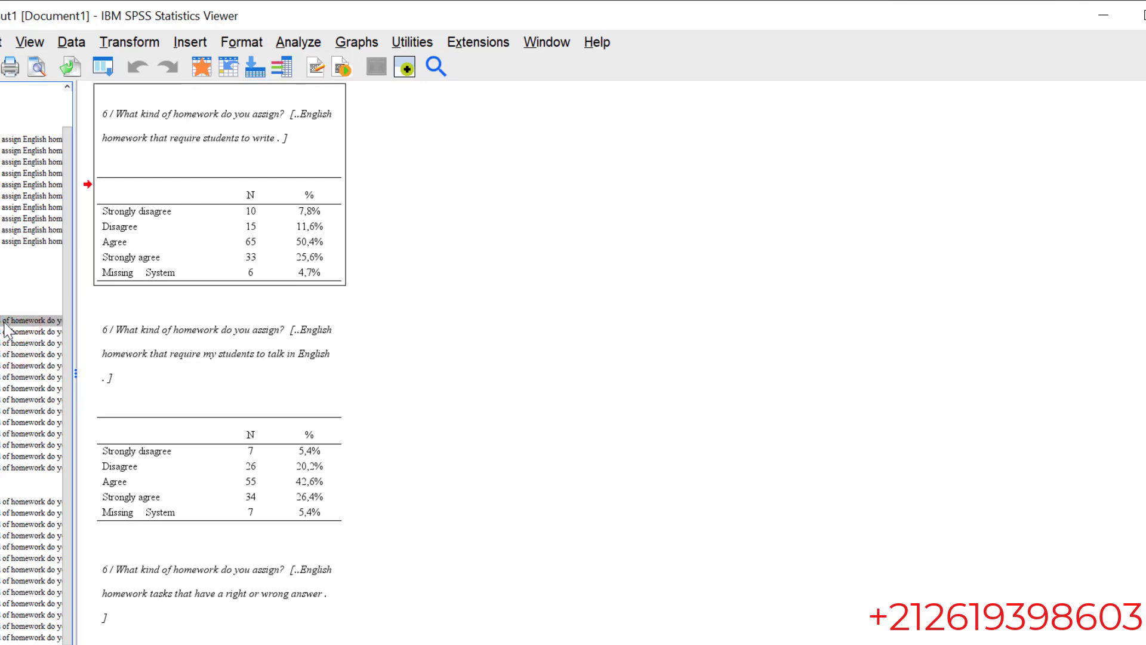
click(5, 332)
click(5, 343)
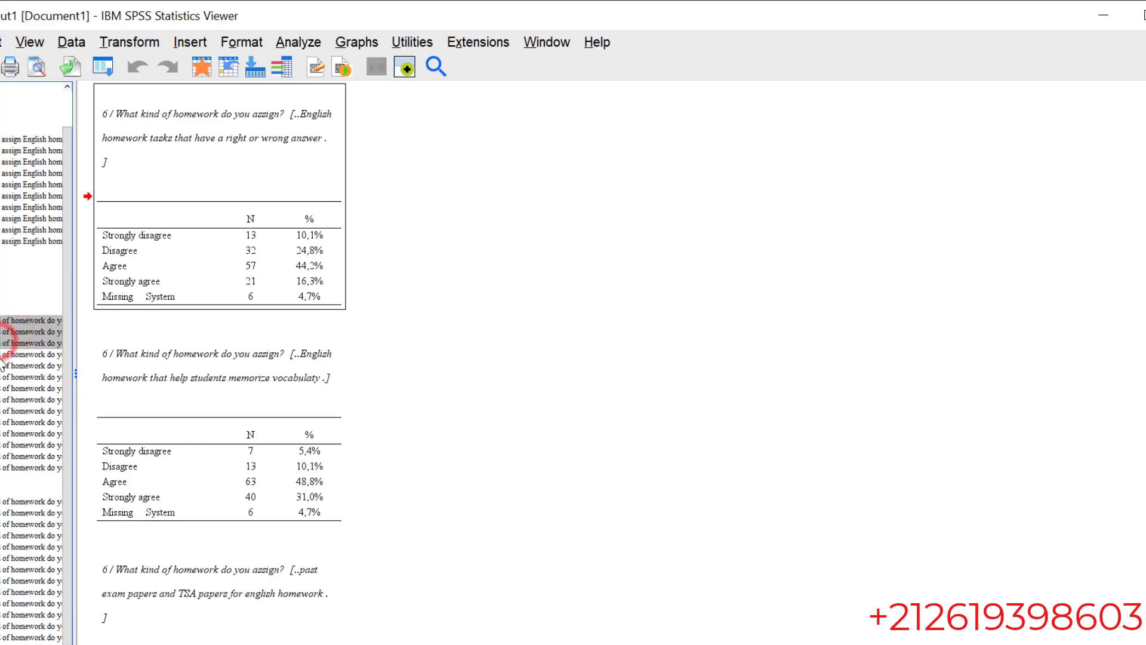
click(4, 355)
click(3, 366)
click(3, 378)
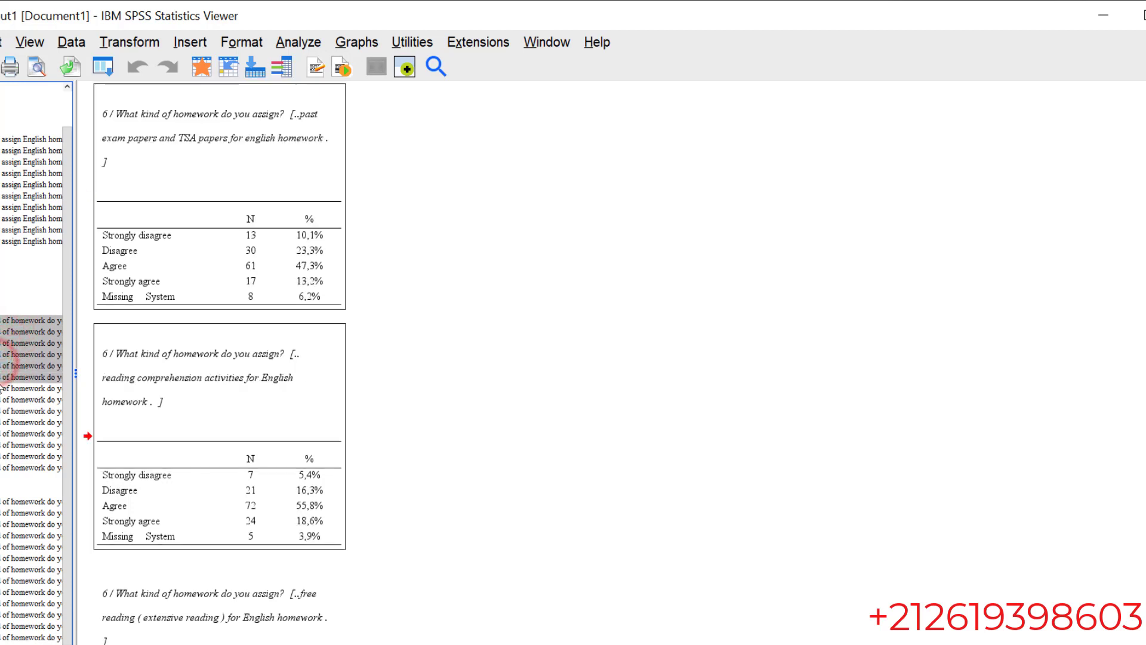
click(3, 389)
click(3, 400)
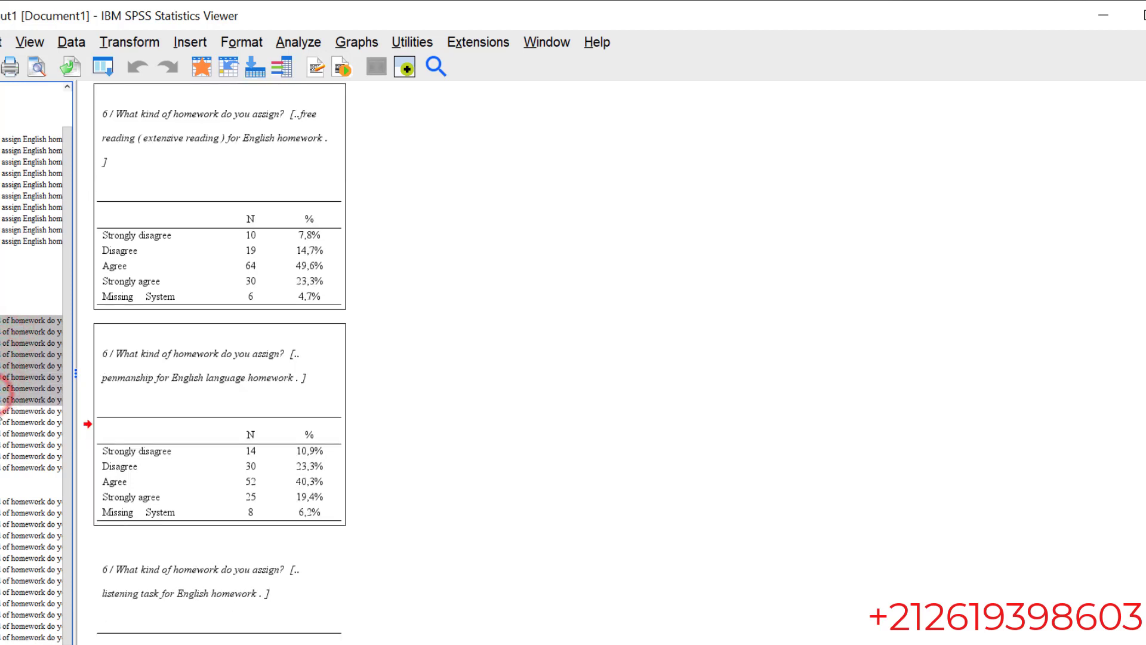
click(3, 412)
click(3, 423)
click(3, 434)
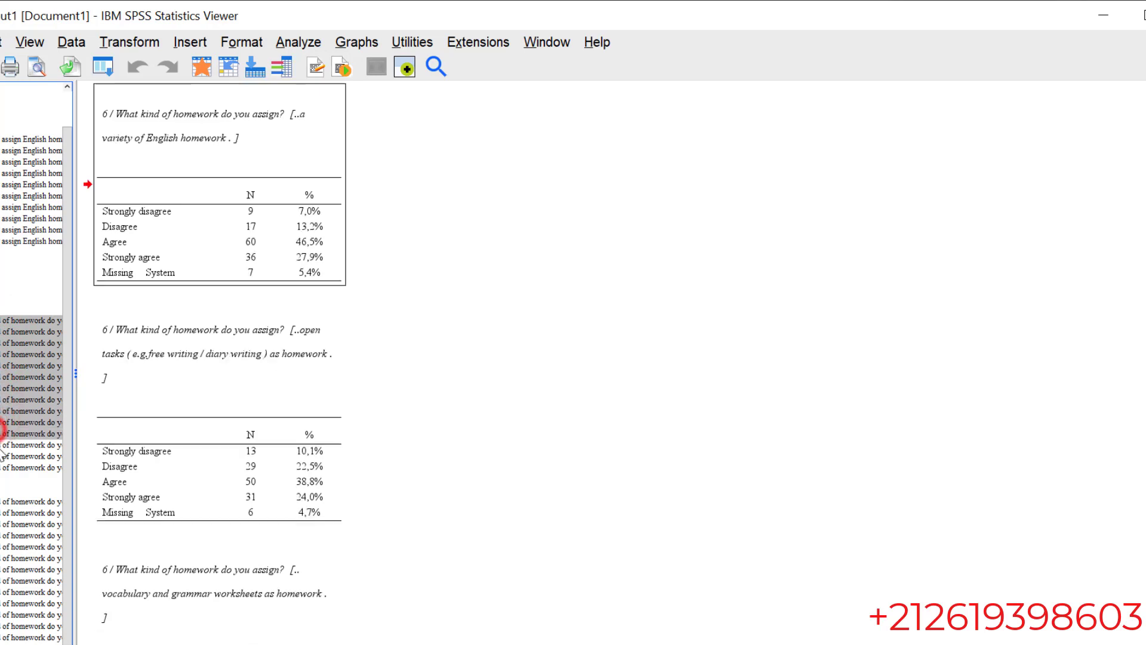
click(3, 445)
click(3, 456)
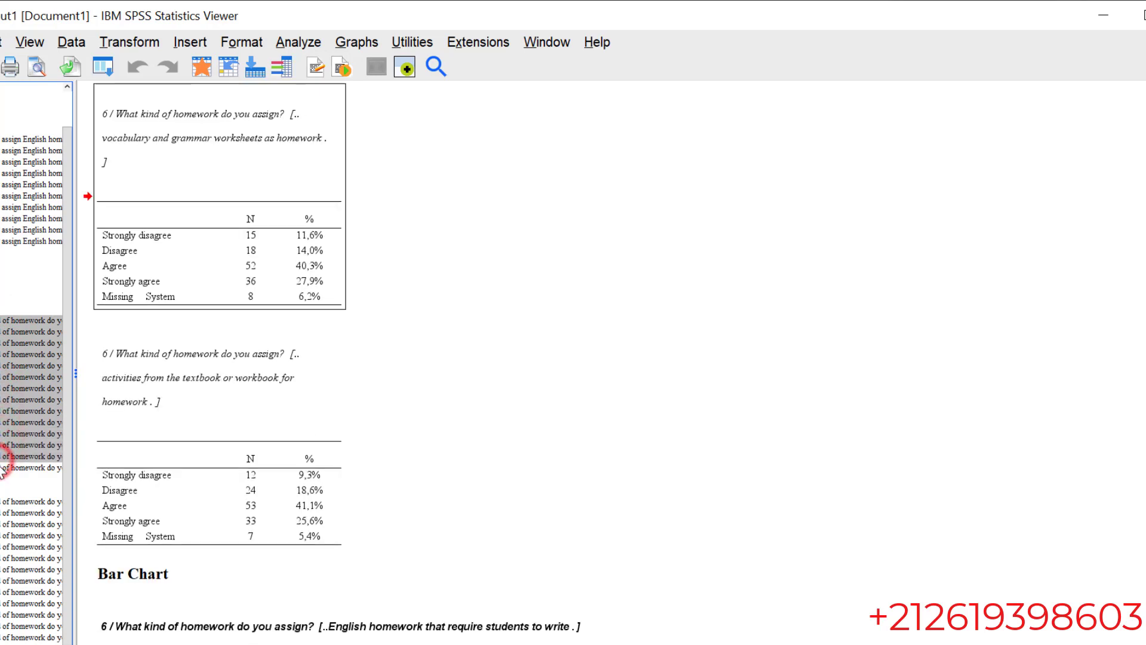
click(3, 468)
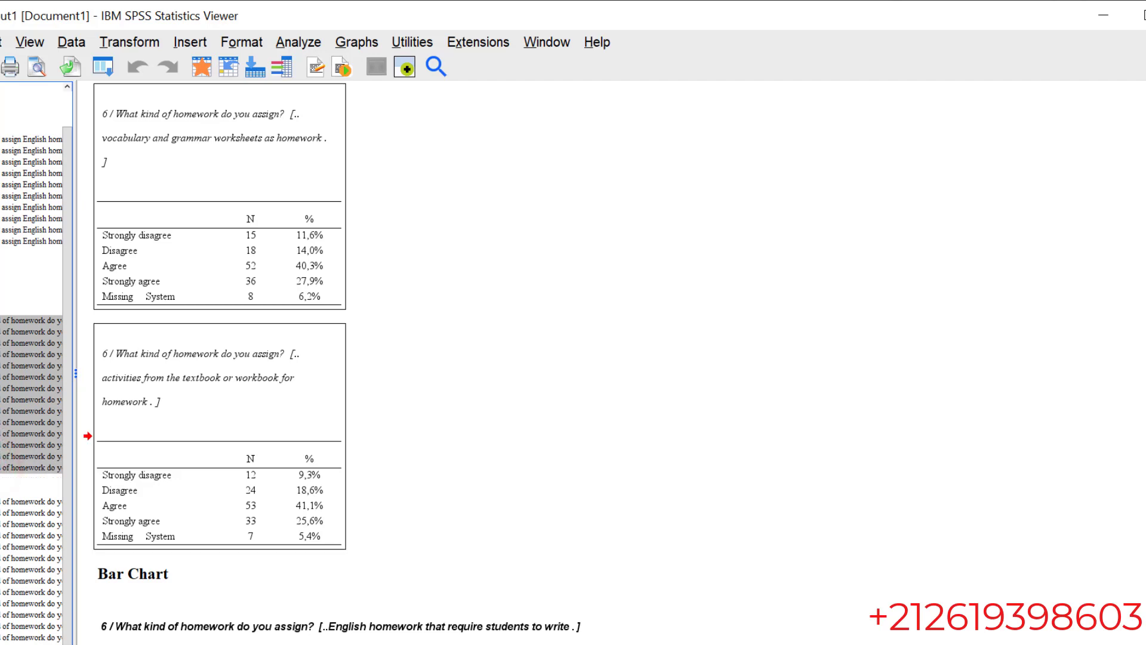
click(68, 406)
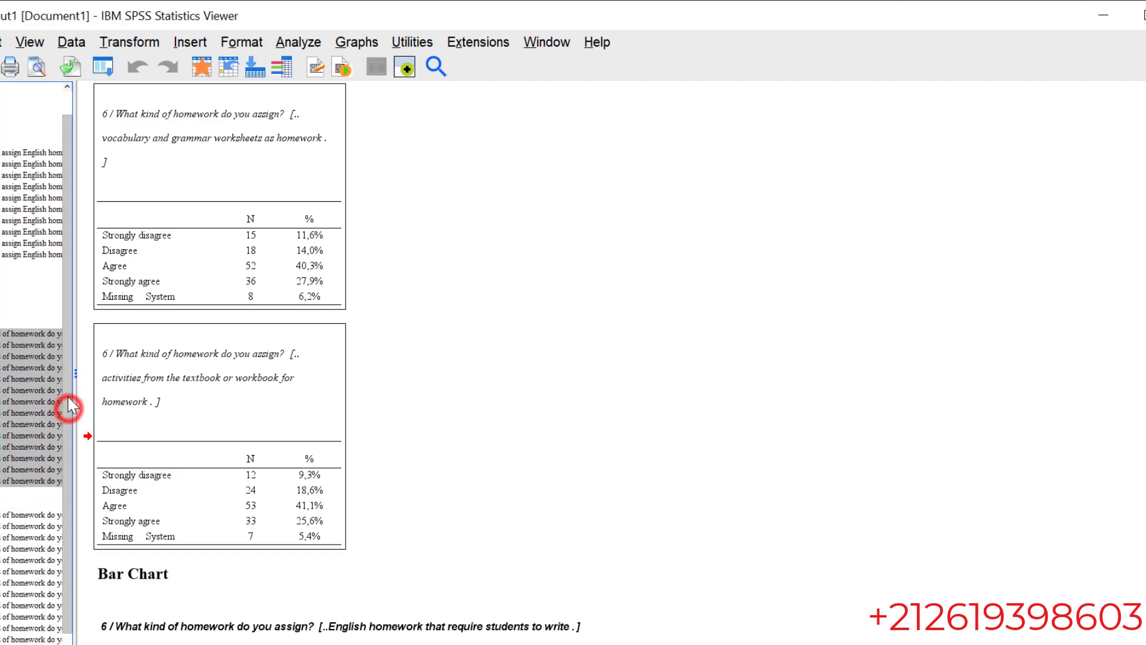
scroll(342, 325, up, 10)
scroll(342, 324, up, 20)
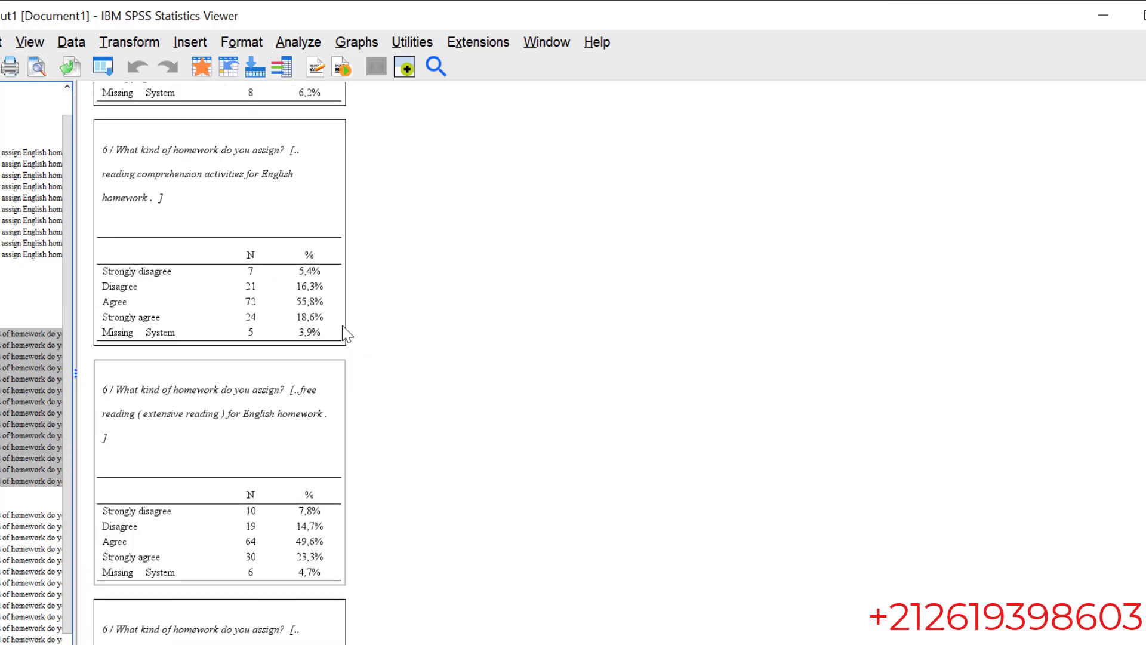
scroll(343, 325, up, 10)
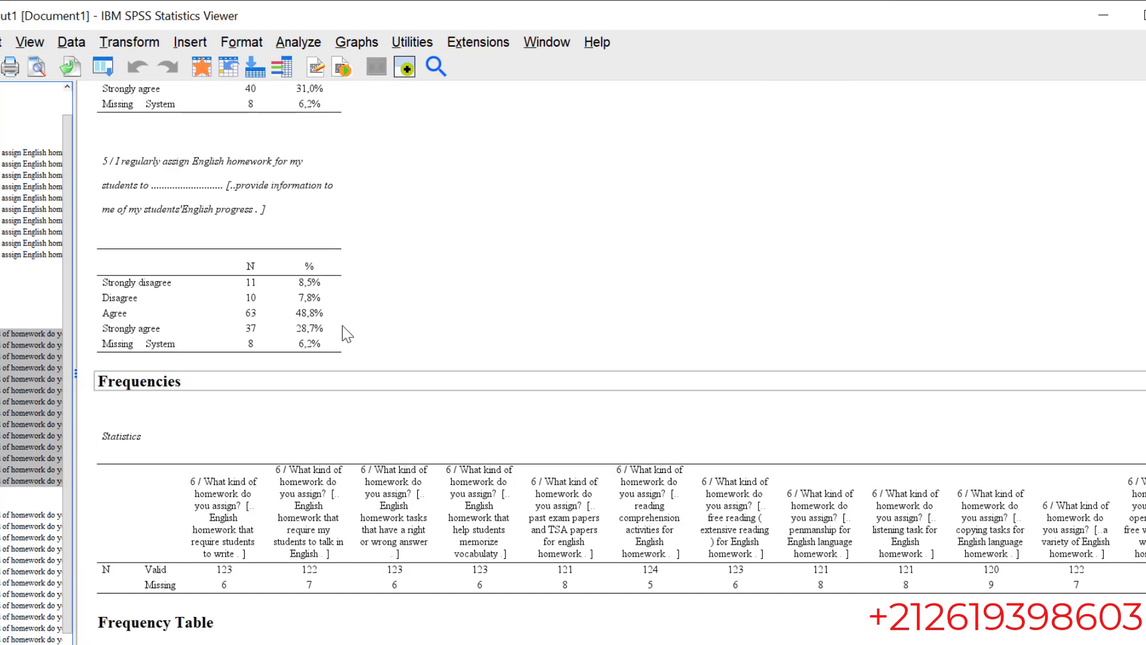
scroll(342, 325, down, 20)
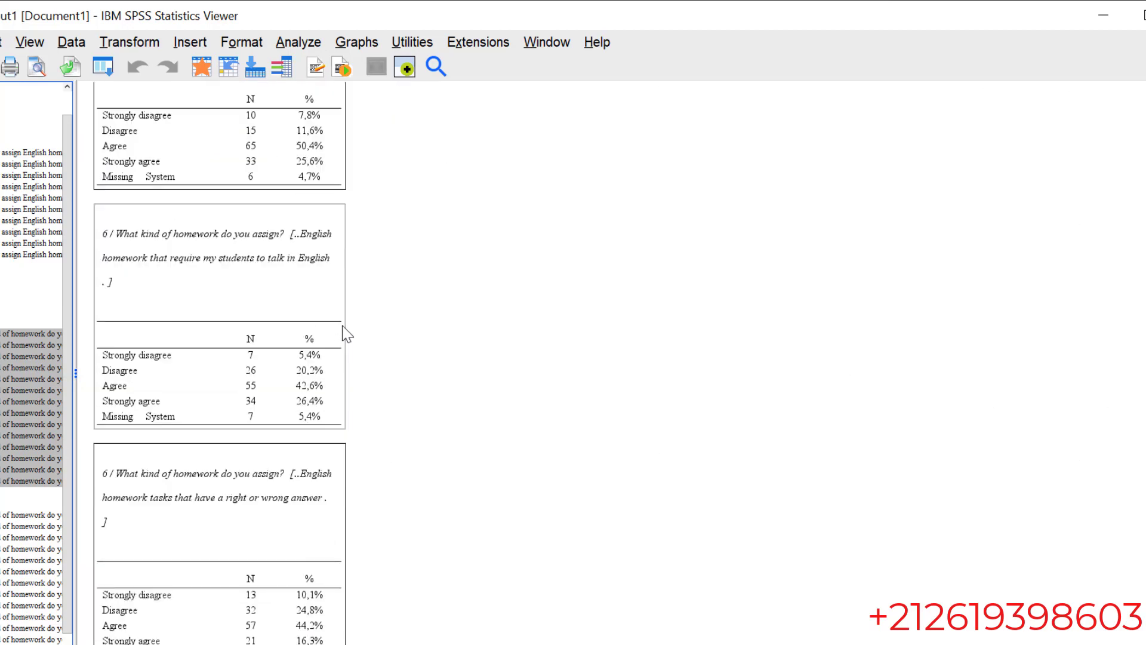
right_click(44, 385)
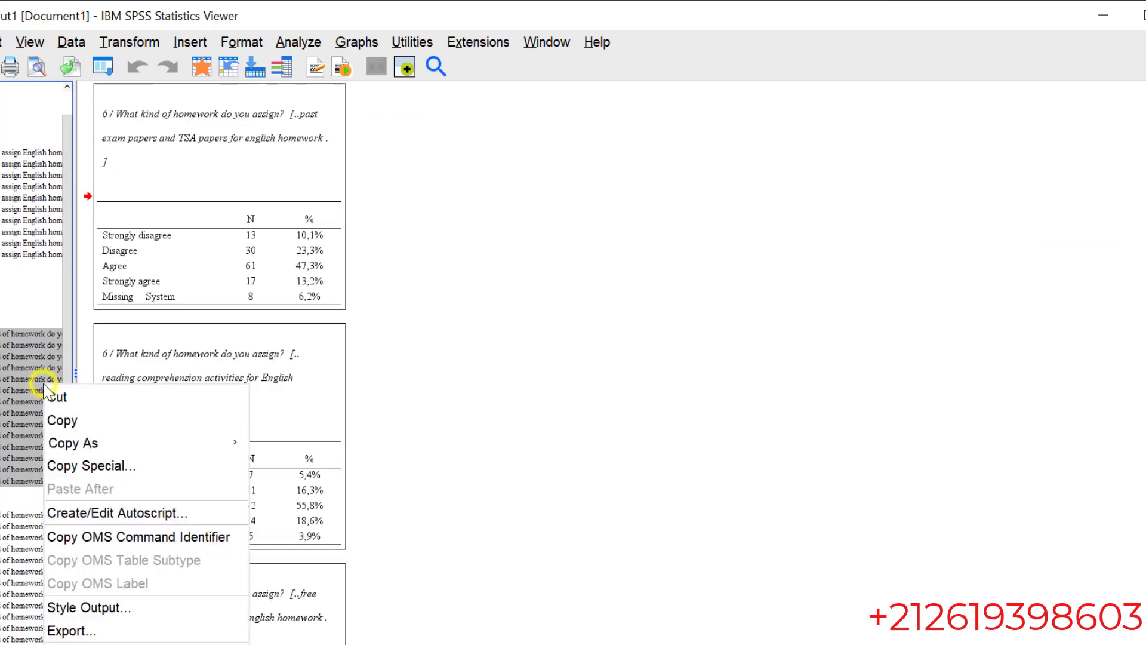
click(68, 421)
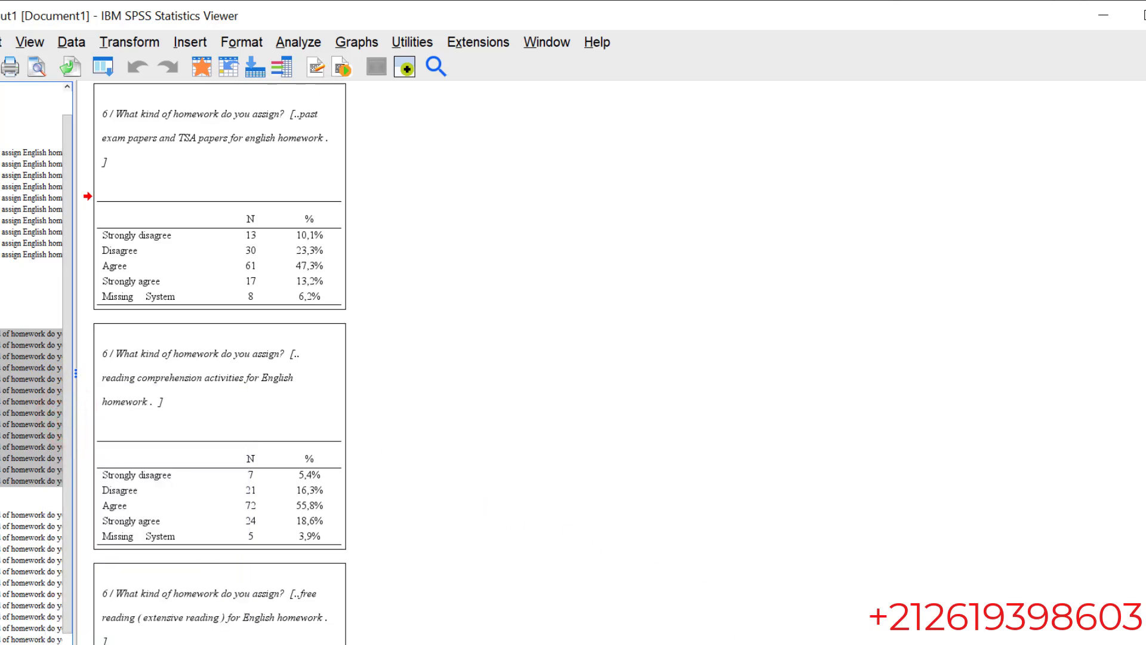
Switch to Likert scale data.xlsx in Excel and paste the copied frequency tables at cell D4 of a new sheet.
key(alt+Tab)
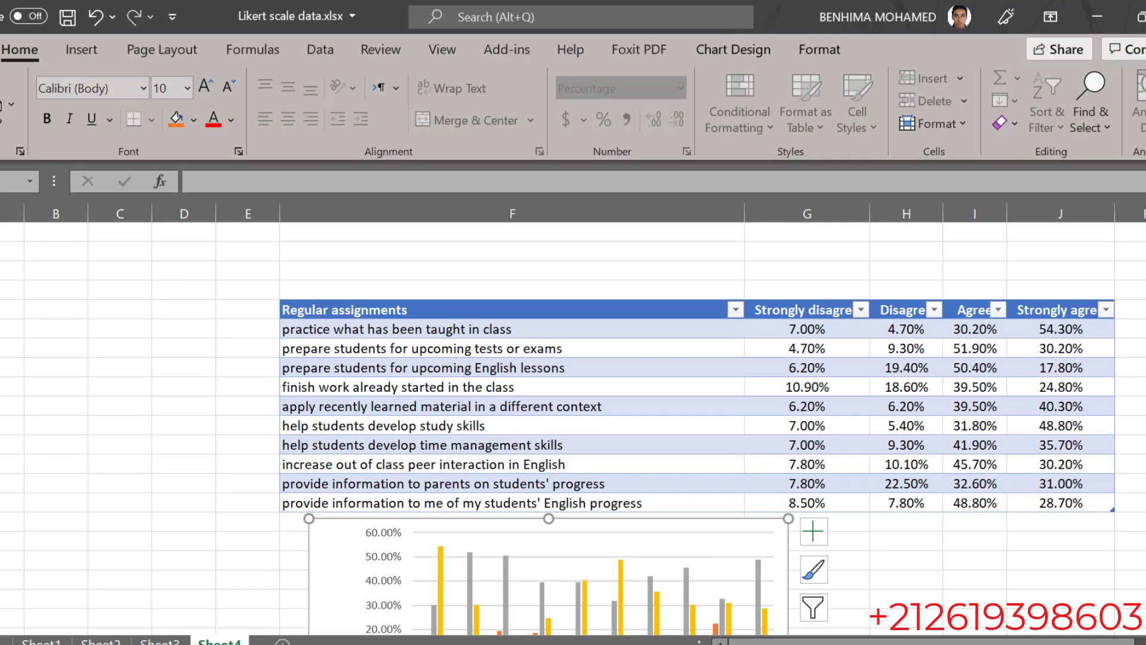
click(282, 642)
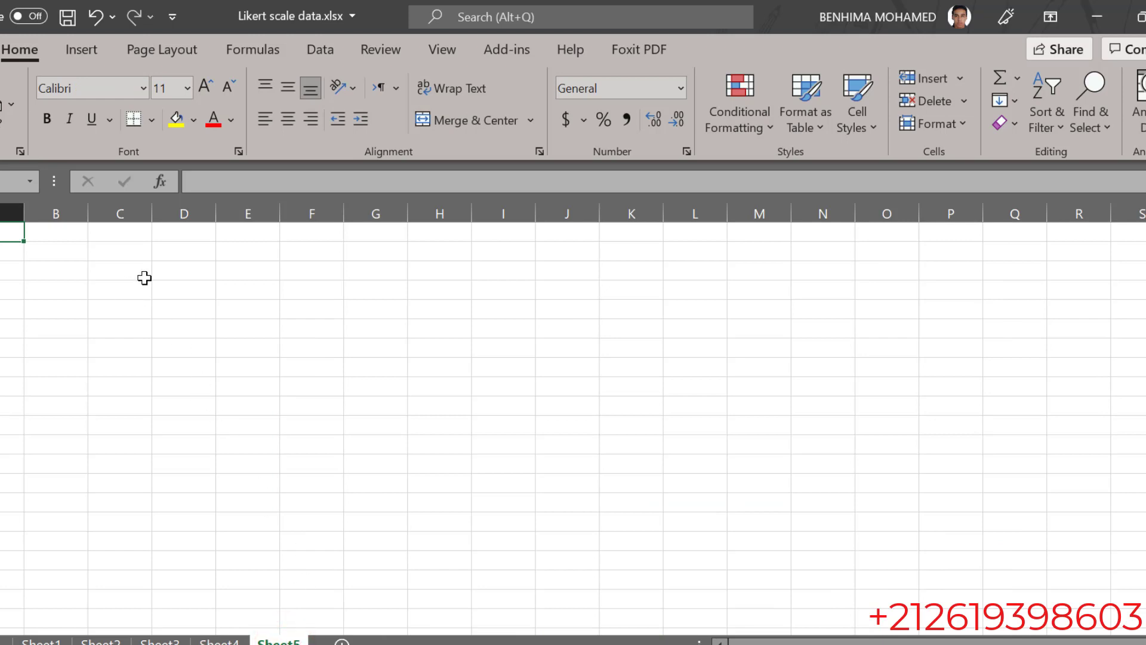
click(193, 289)
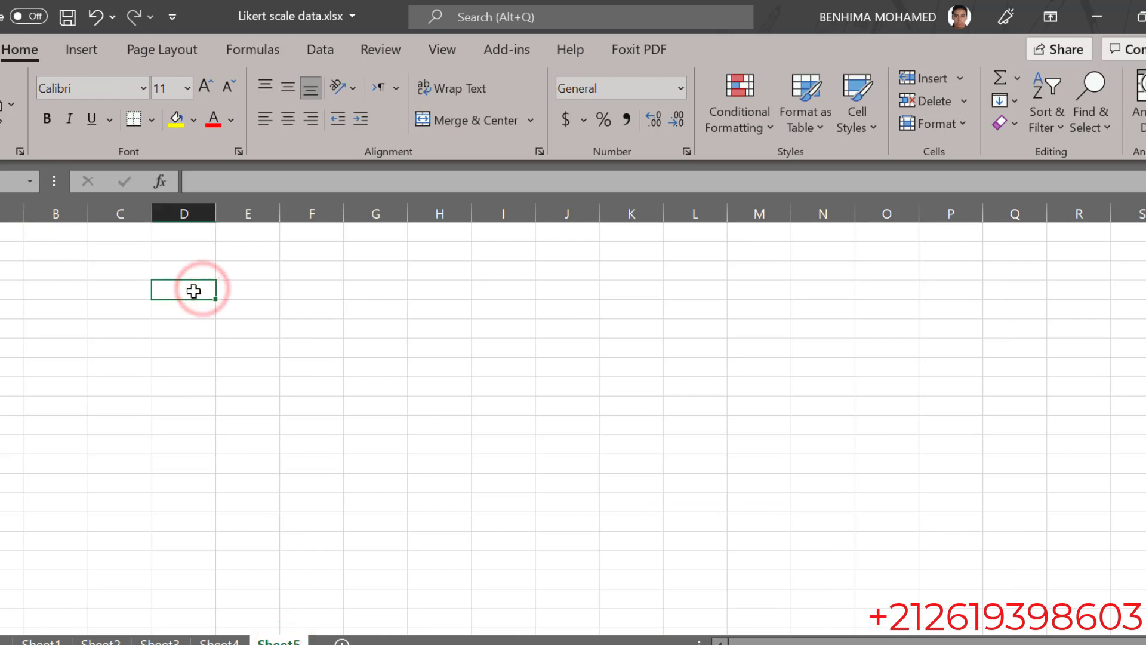
right_click(193, 291)
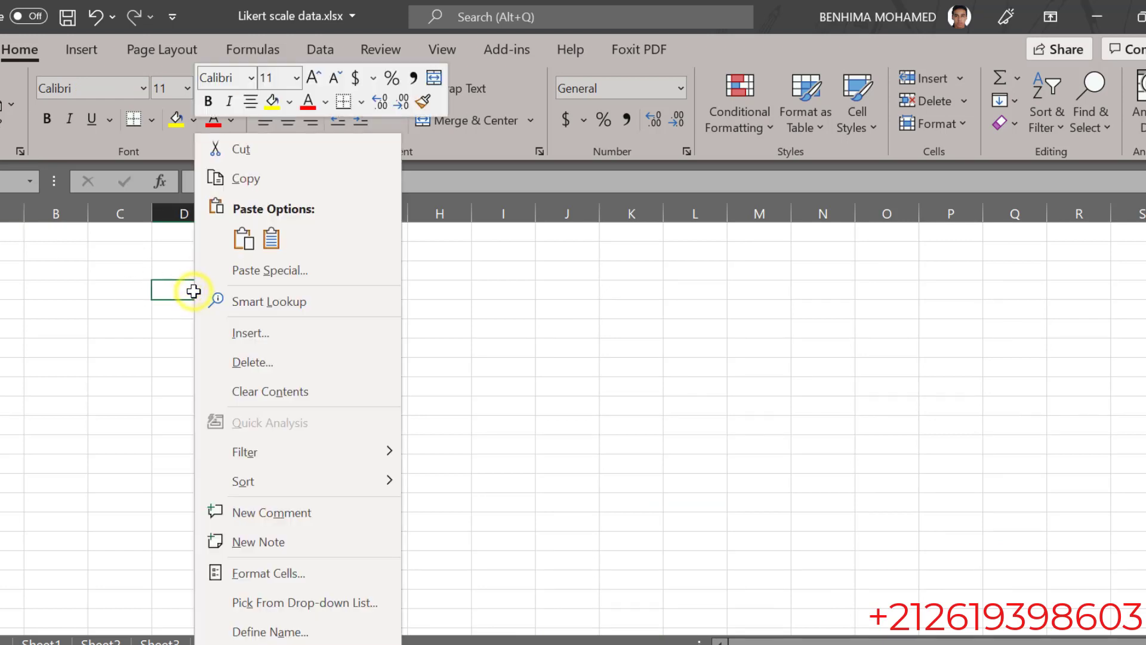
click(243, 239)
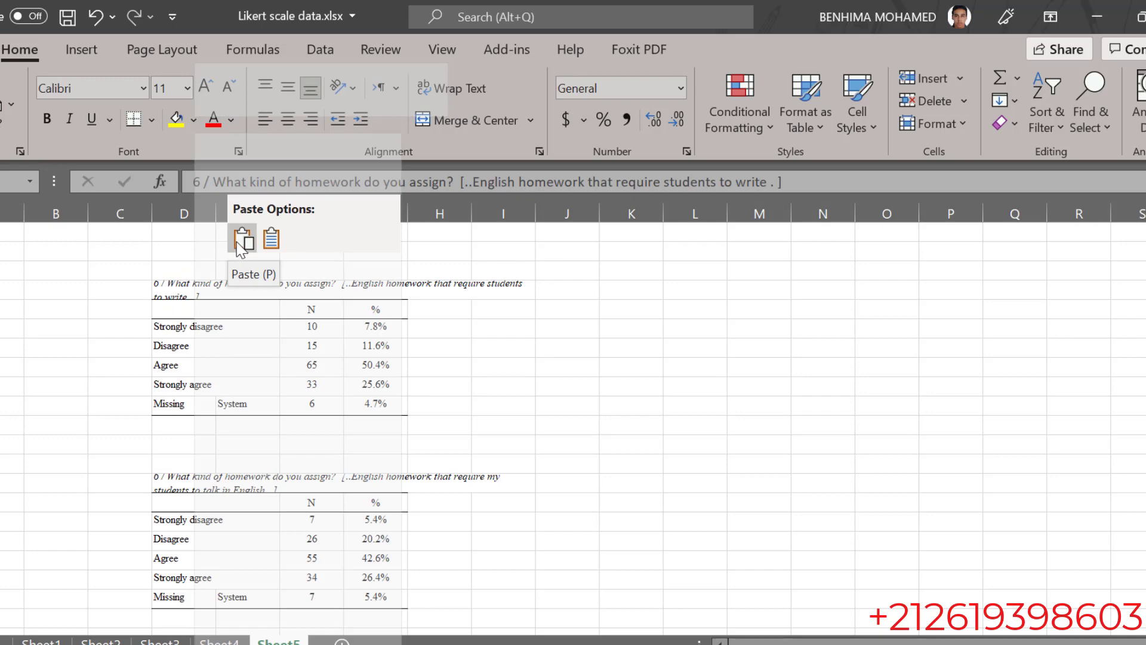
click(241, 240)
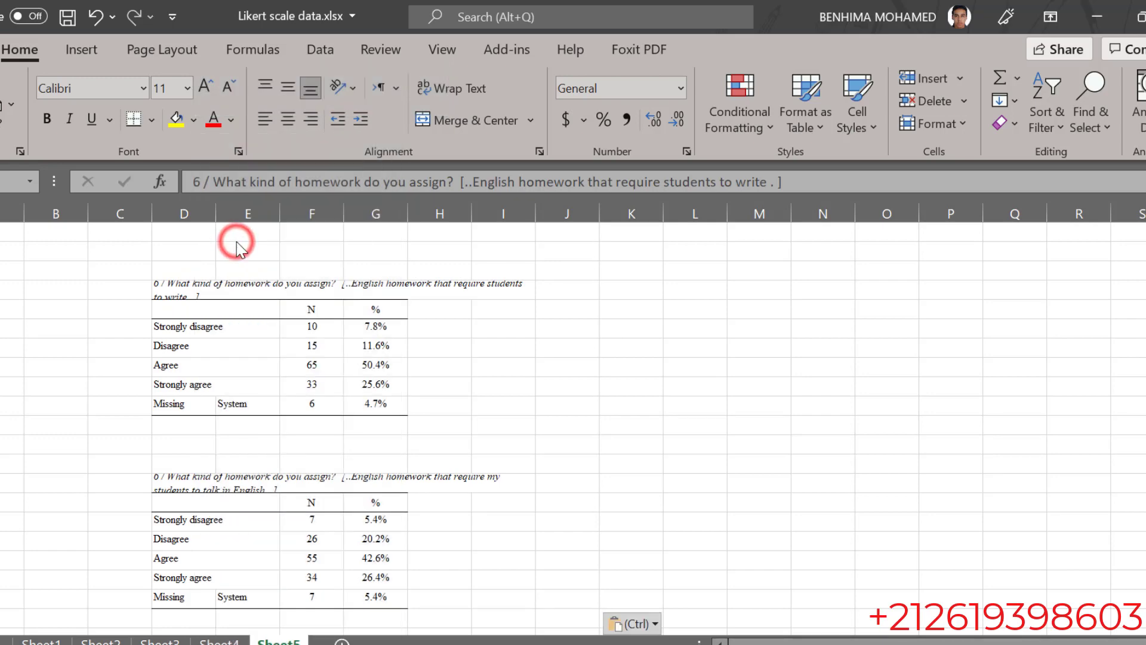
scroll(236, 241, down, 2)
scroll(343, 317, up, 2)
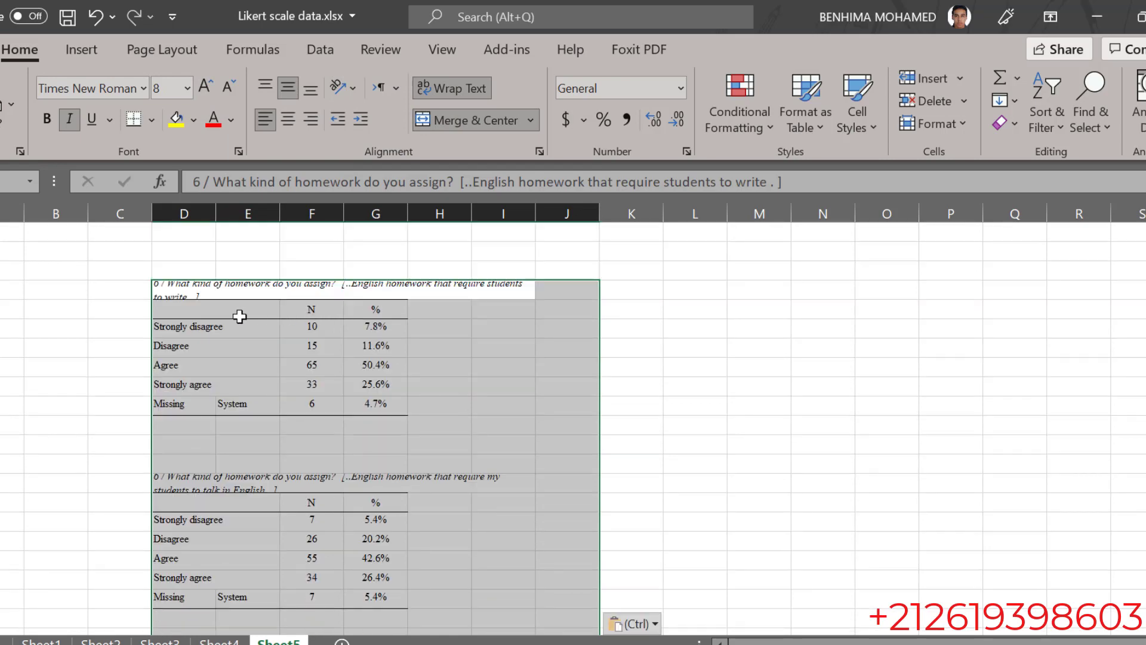
Copy the pasted block of frequency tables and paste it transposed at cell F3 of another new sheet.
right_click(238, 315)
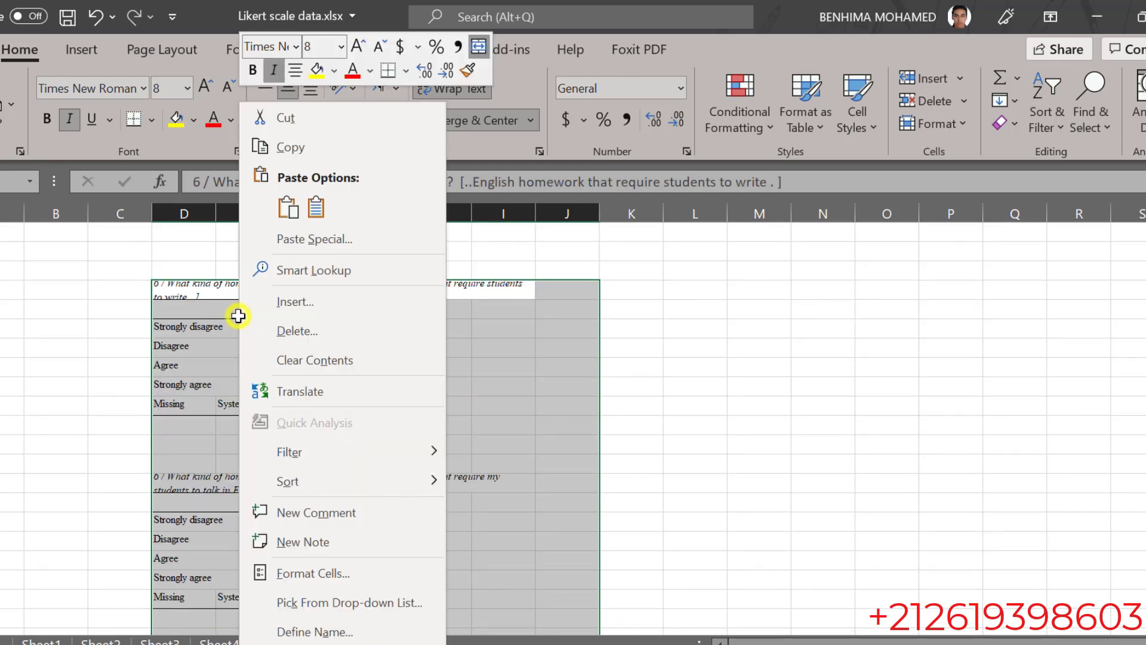
click(300, 149)
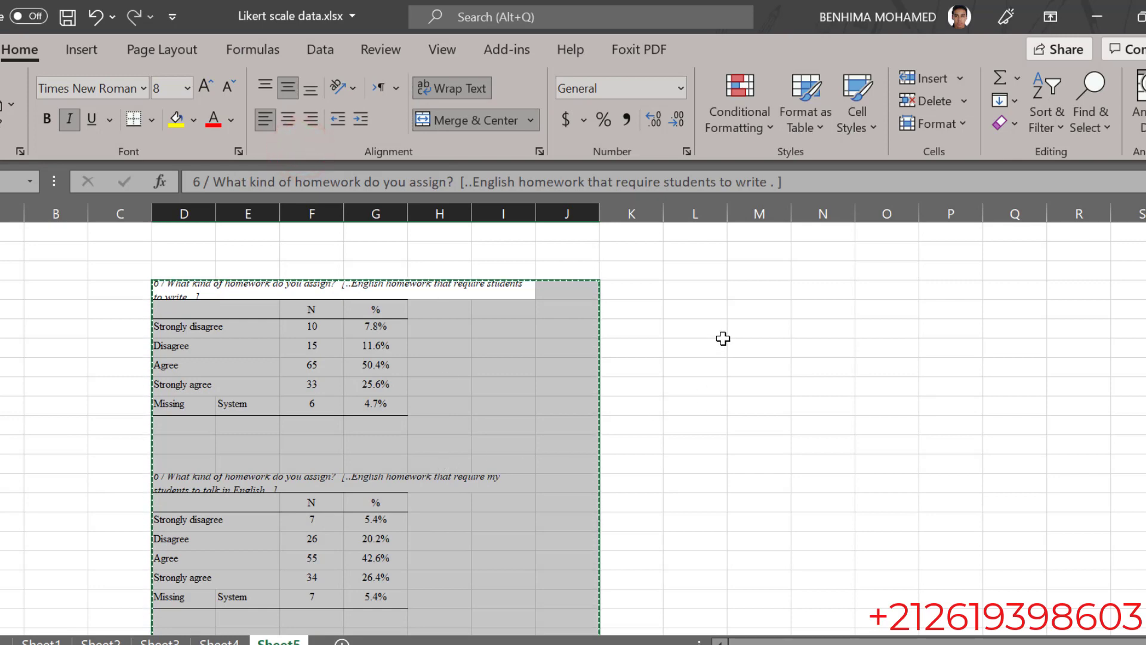
click(342, 641)
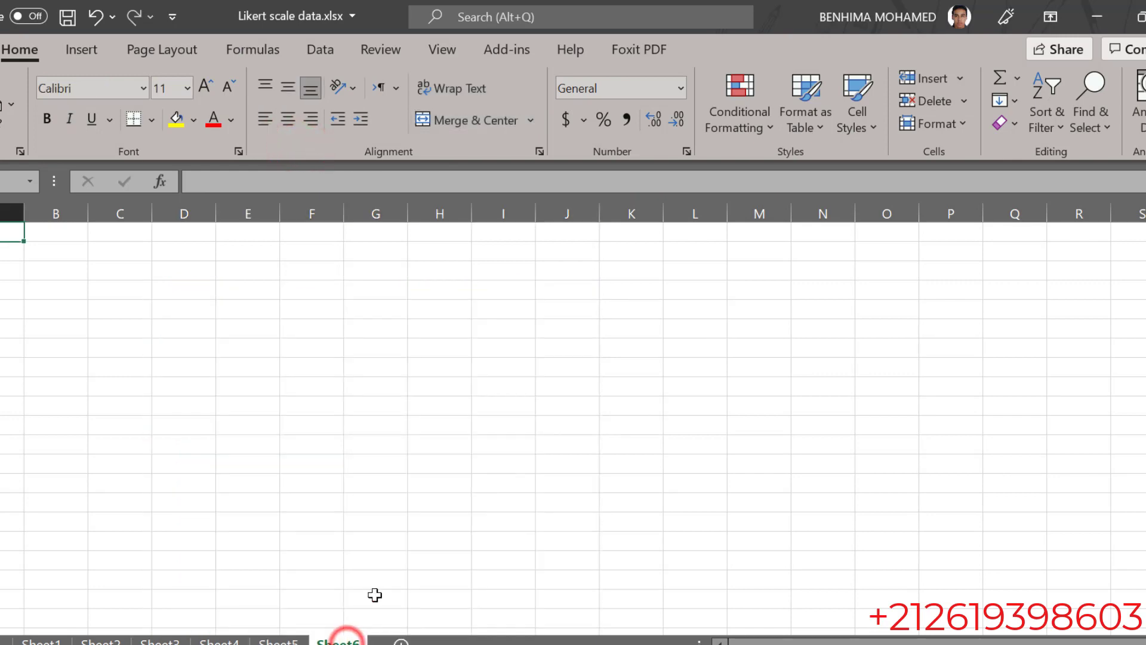
click(298, 272)
right_click(297, 272)
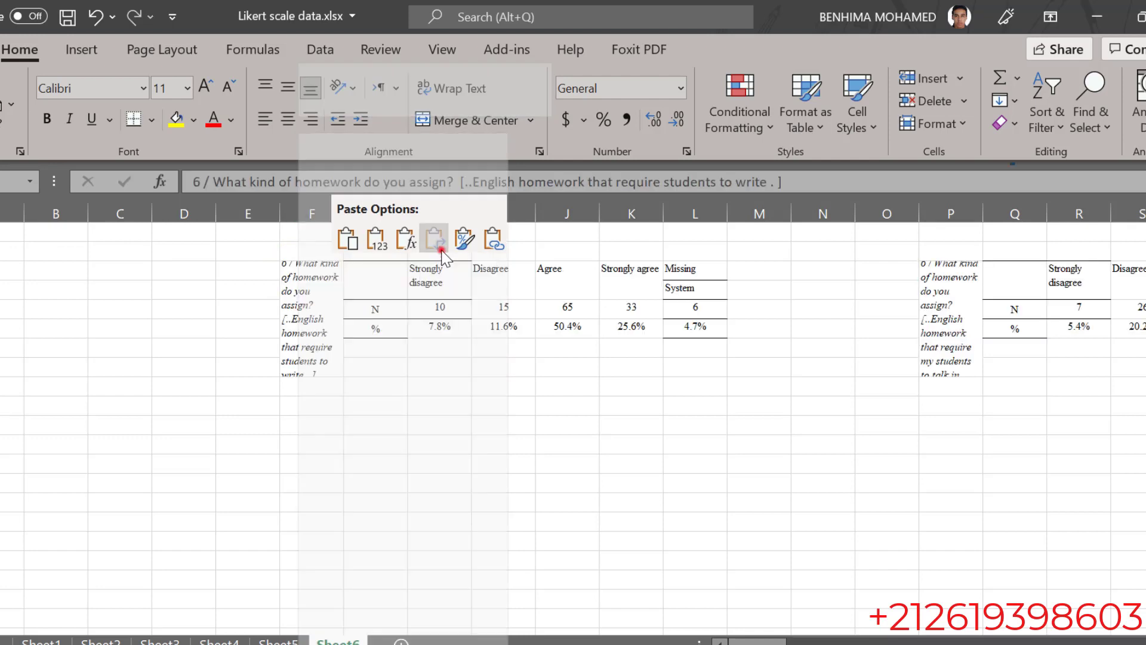
click(441, 251)
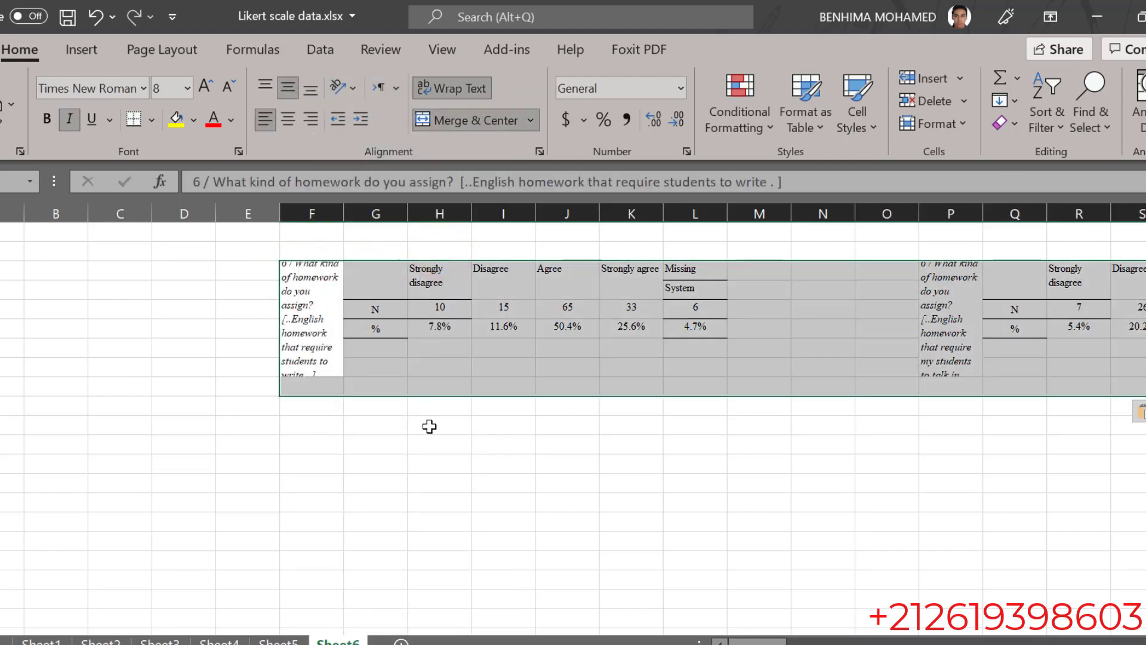
click(430, 427)
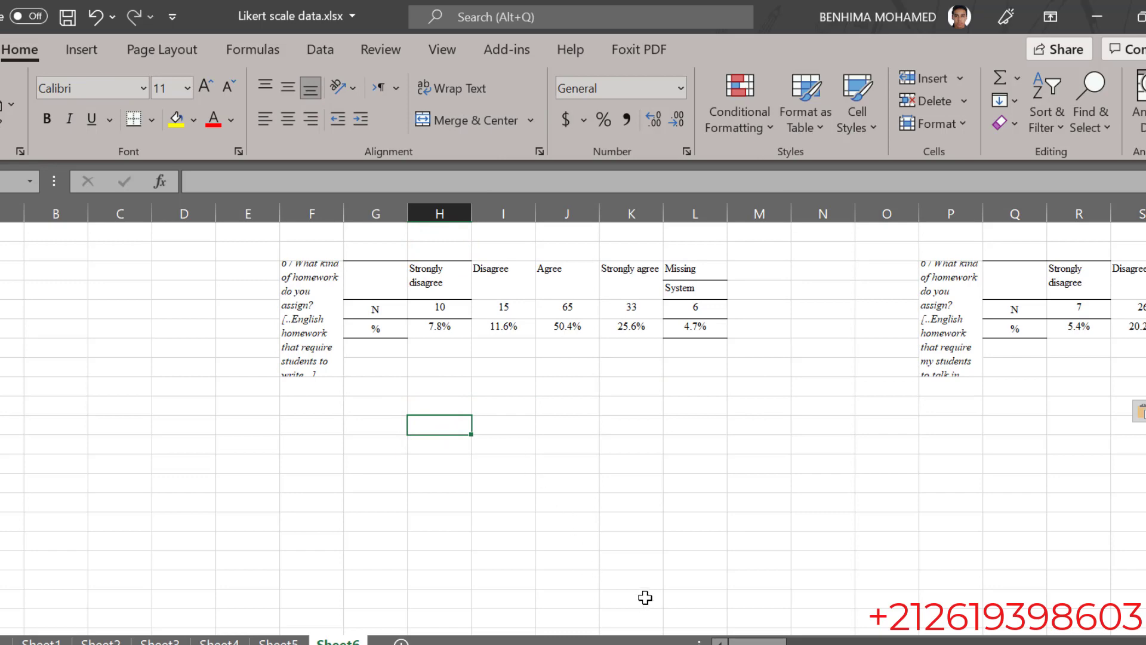
Switch to Results.docx in Word and copy the fourteen item cells of the "Kinds of assigned homework" scale.
key(alt+Tab)
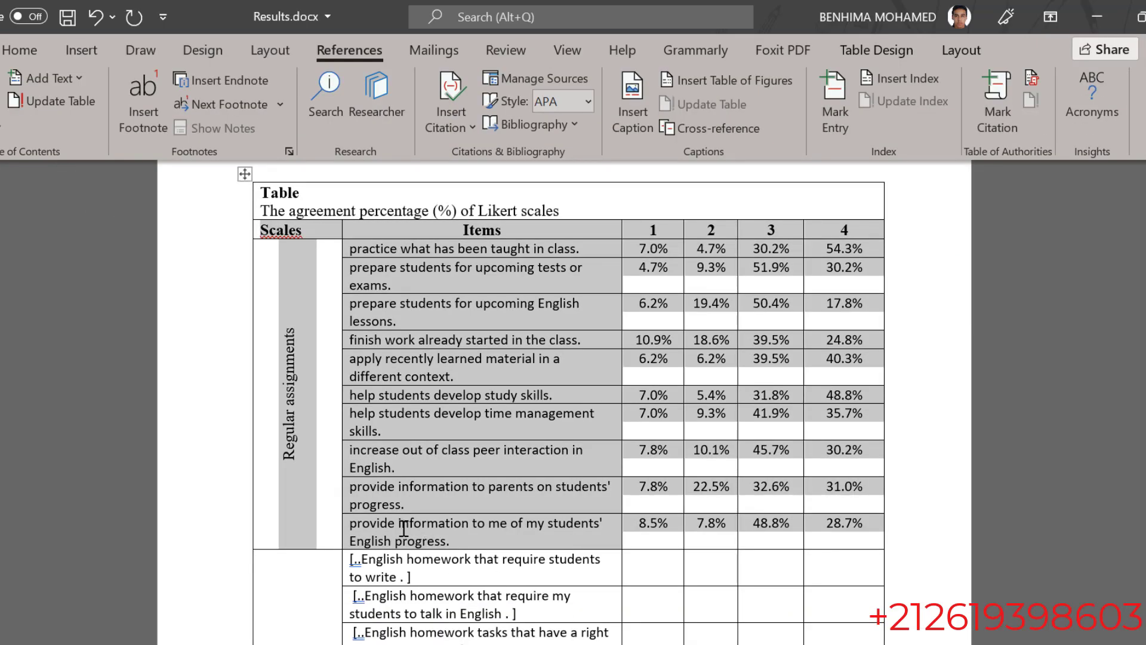
scroll(403, 528, down, 4)
click(352, 336)
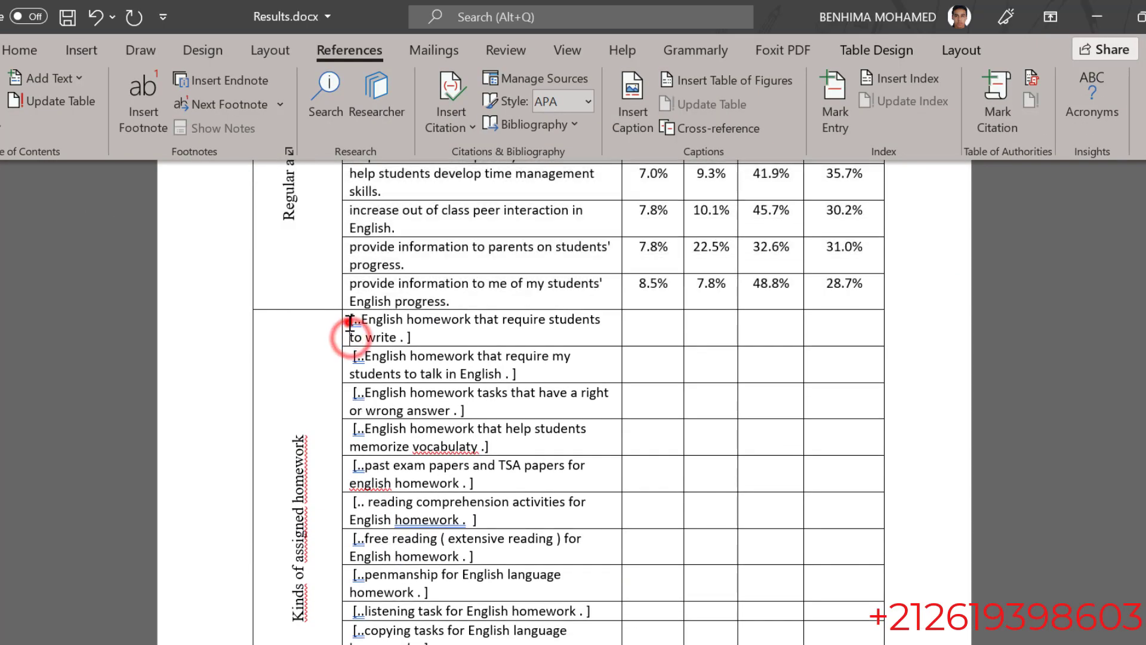
click(347, 325)
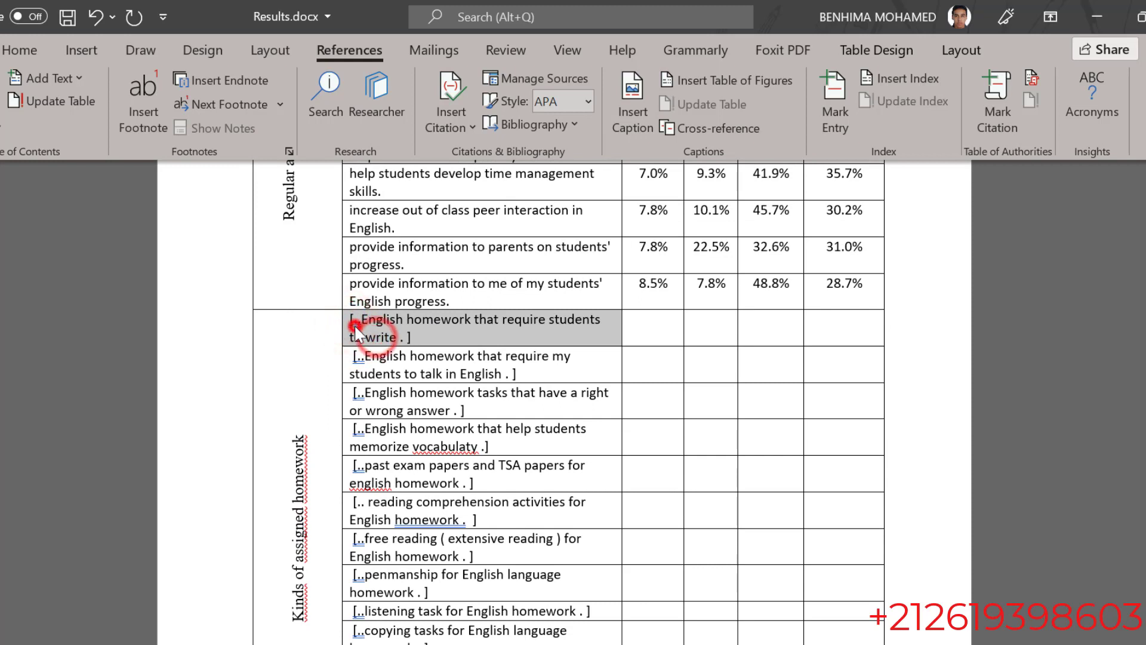
click(364, 339)
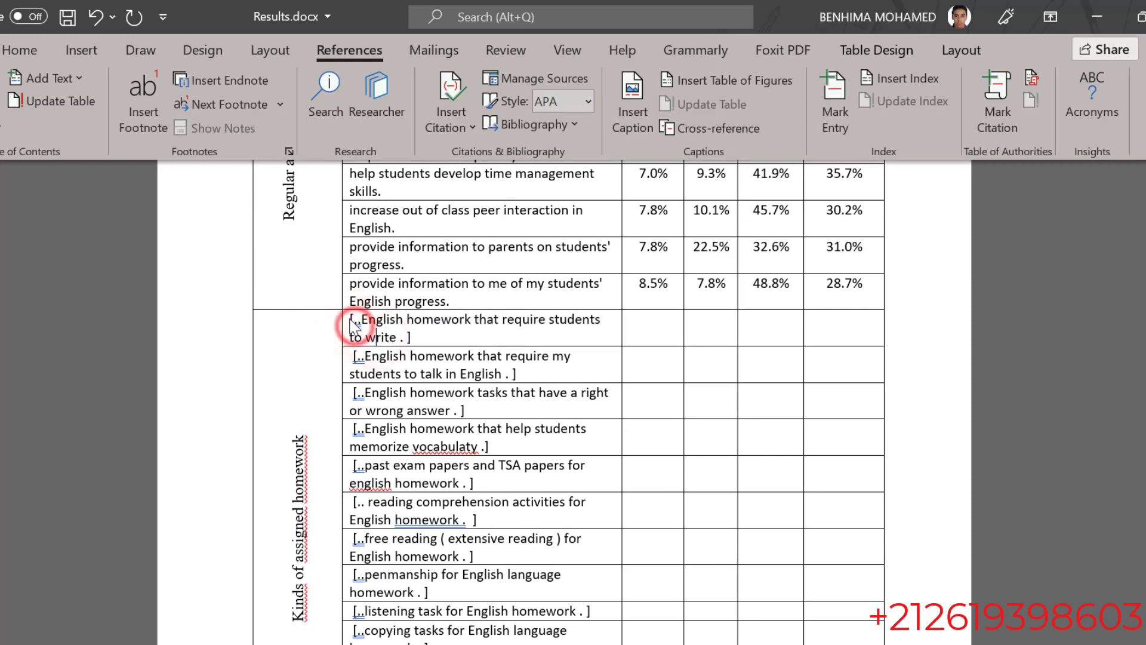
click(386, 311)
drag(347, 320, 495, 493)
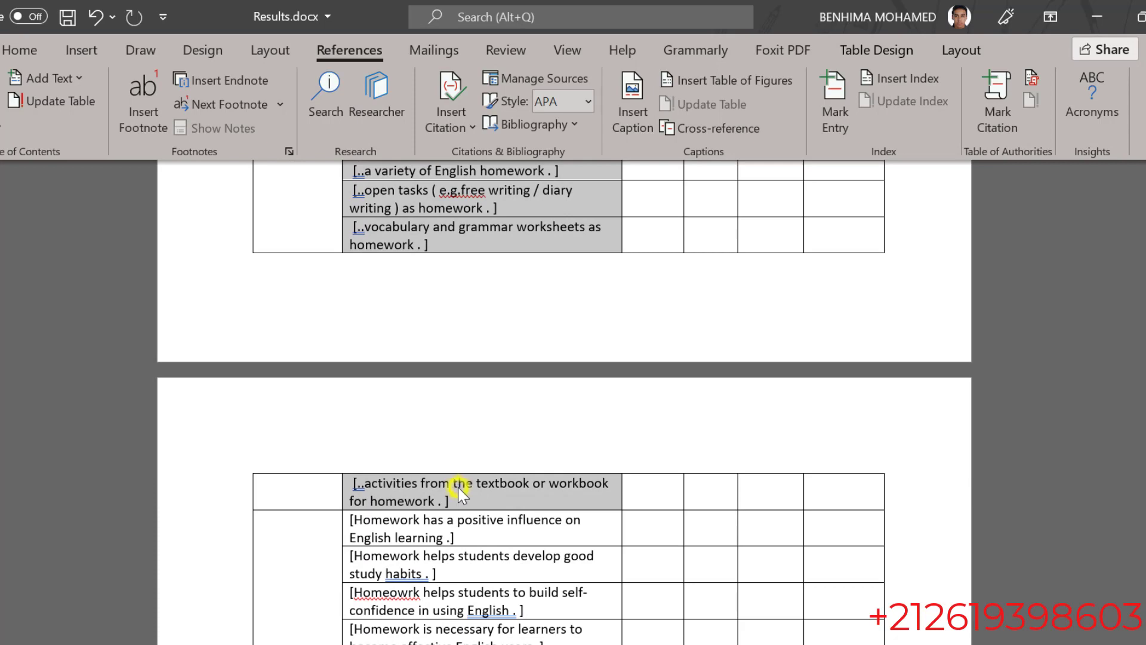
right_click(458, 487)
click(526, 198)
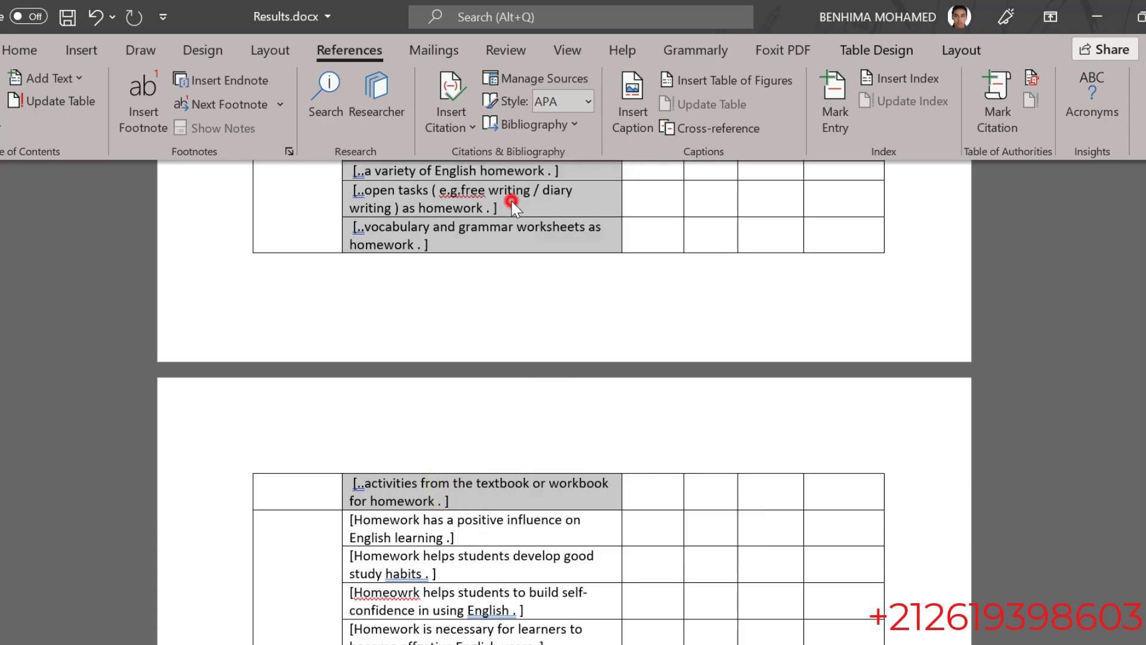
Switch to Likert scale data.xlsx in Excel and paste the copied items at cell G5 of a new sheet, matching destination formatting.
key(alt+Tab)
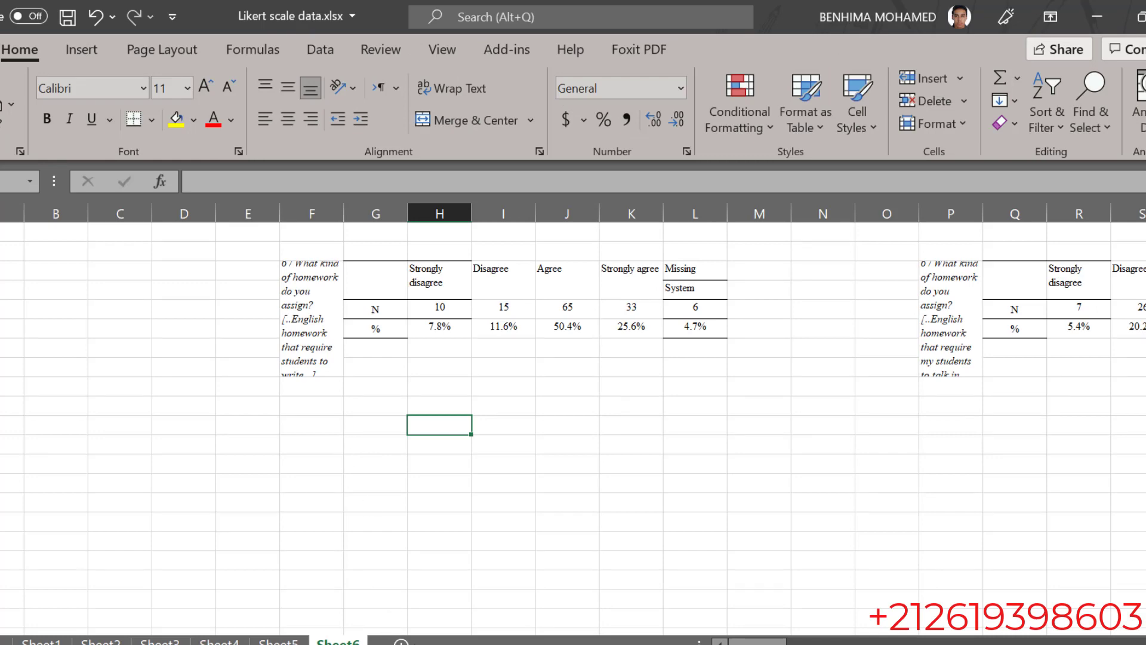
click(401, 642)
click(372, 310)
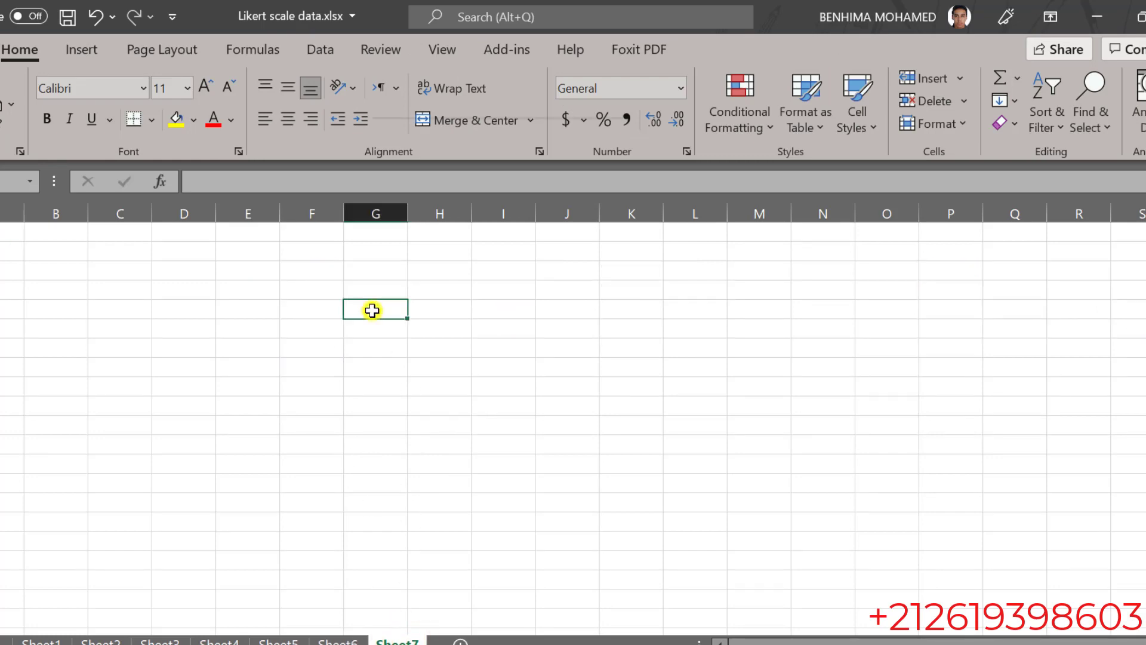
right_click(371, 309)
click(421, 238)
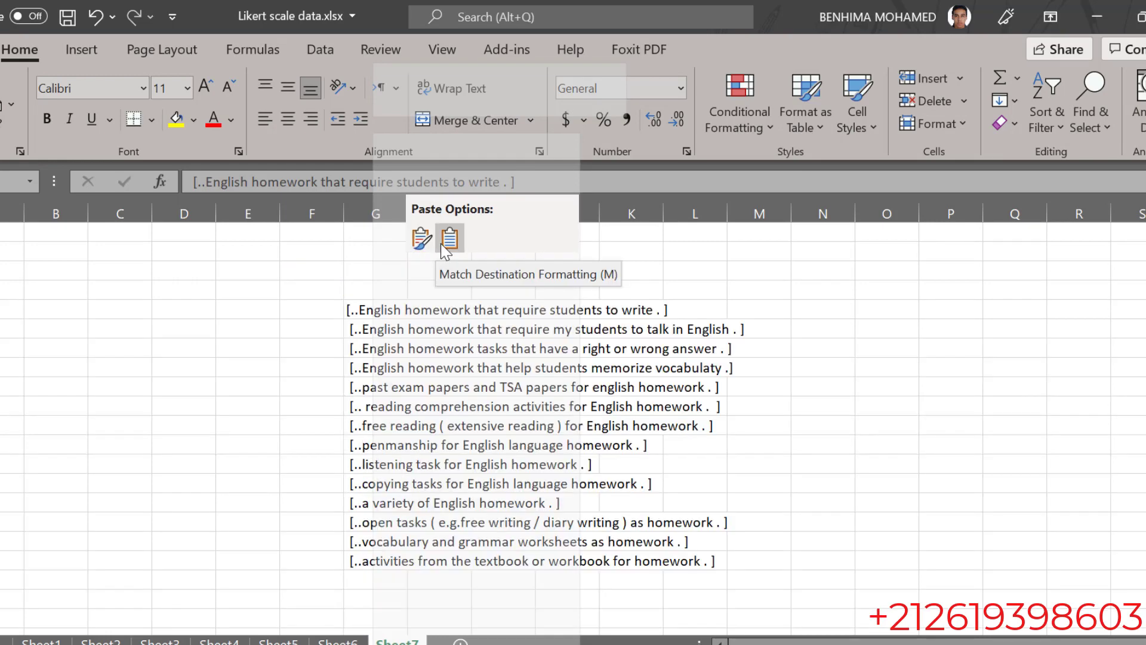
click(449, 239)
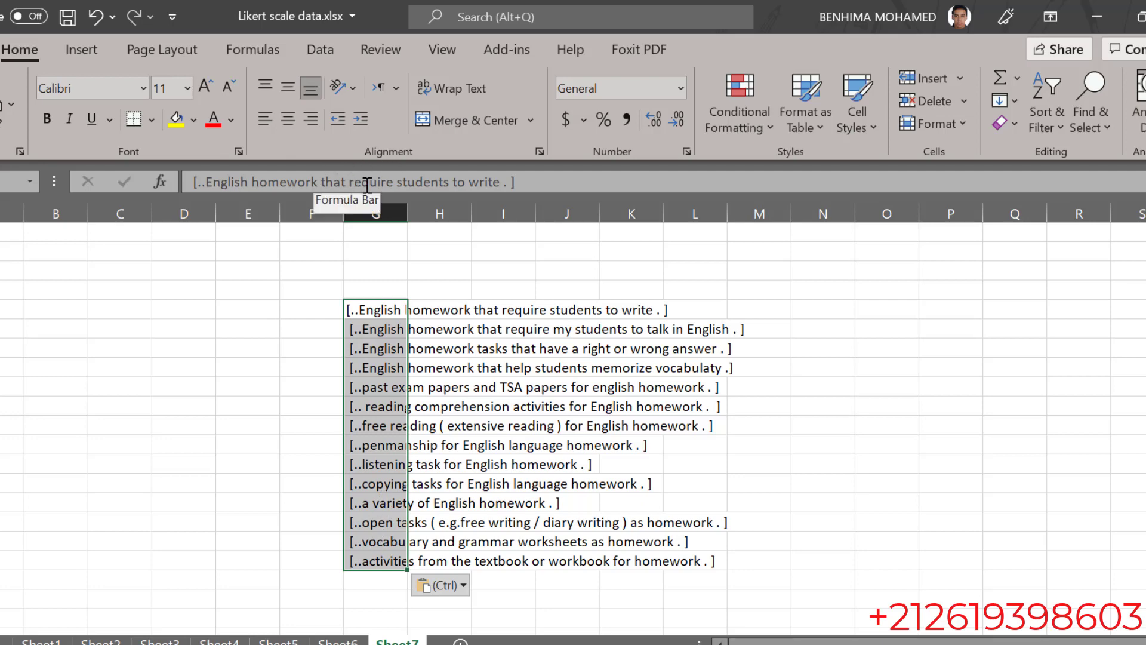
Copy the "[.." prefix from the first item and replace all its occurrences in column G with nothing using Find and Replace.
click(1094, 122)
click(1068, 184)
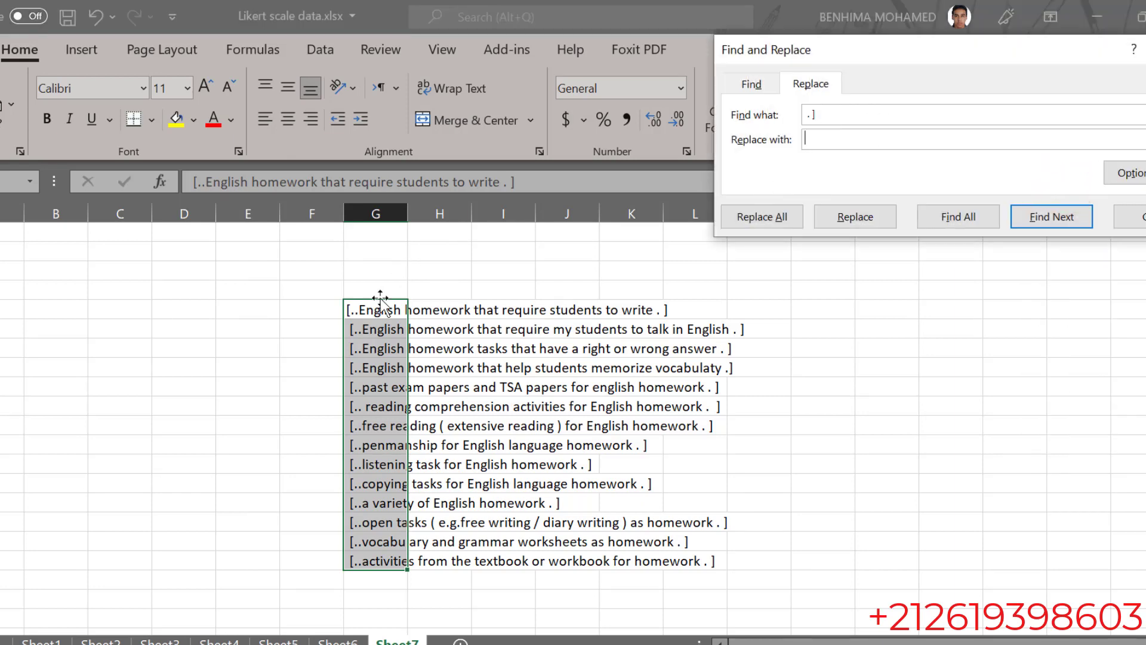
click(365, 310)
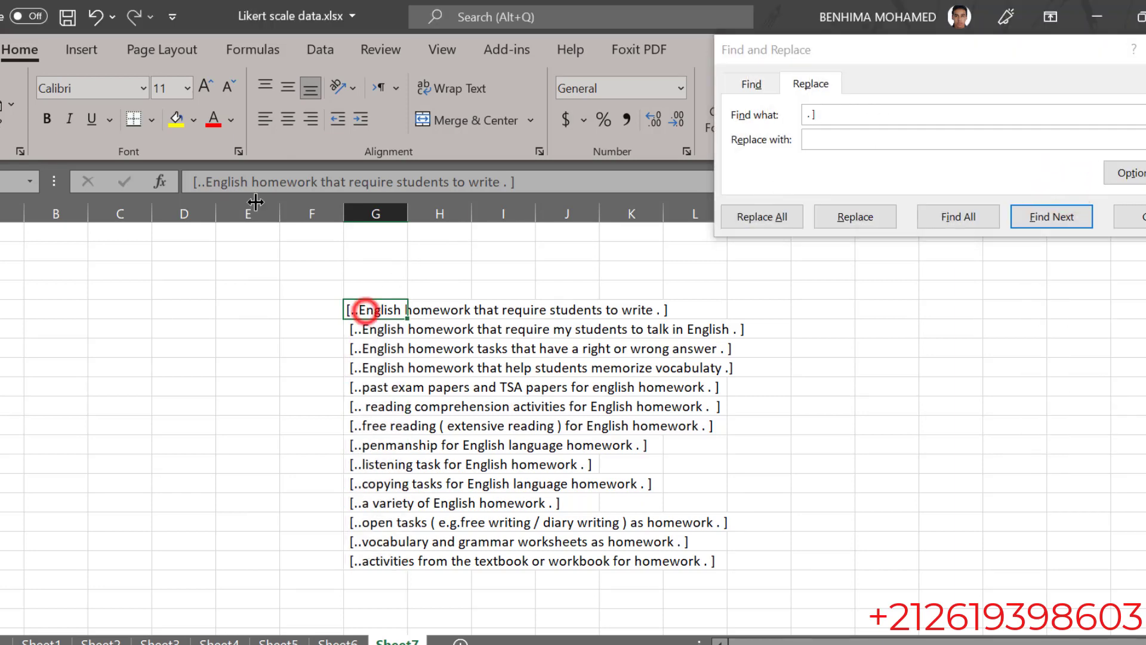
click(208, 186)
drag(208, 186, 197, 182)
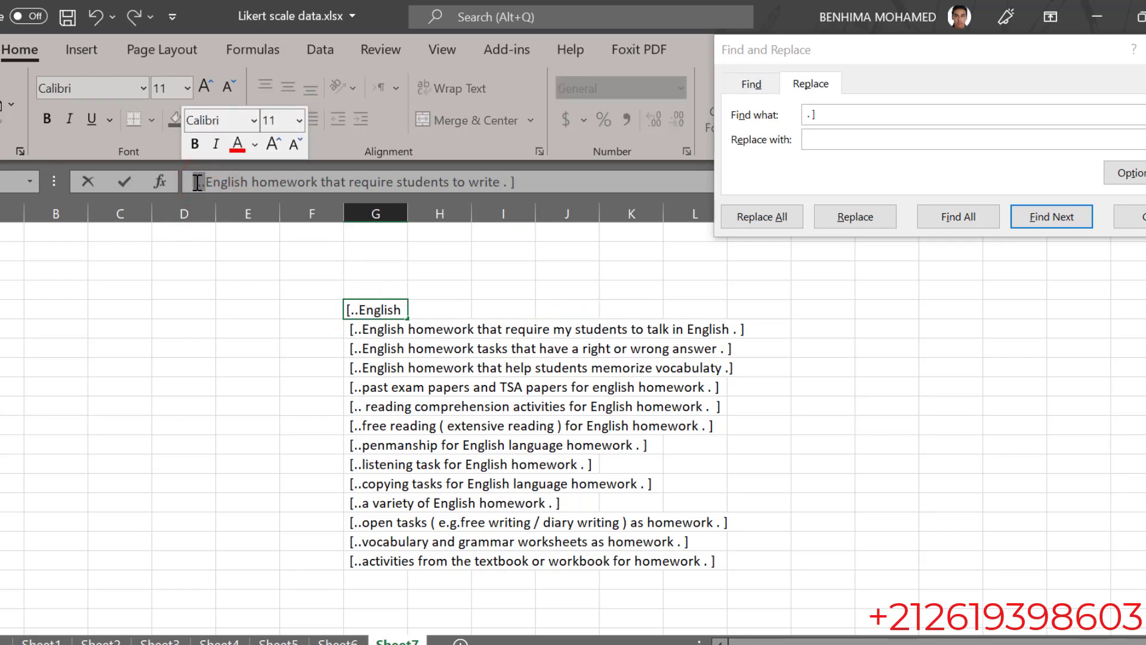
right_click(201, 179)
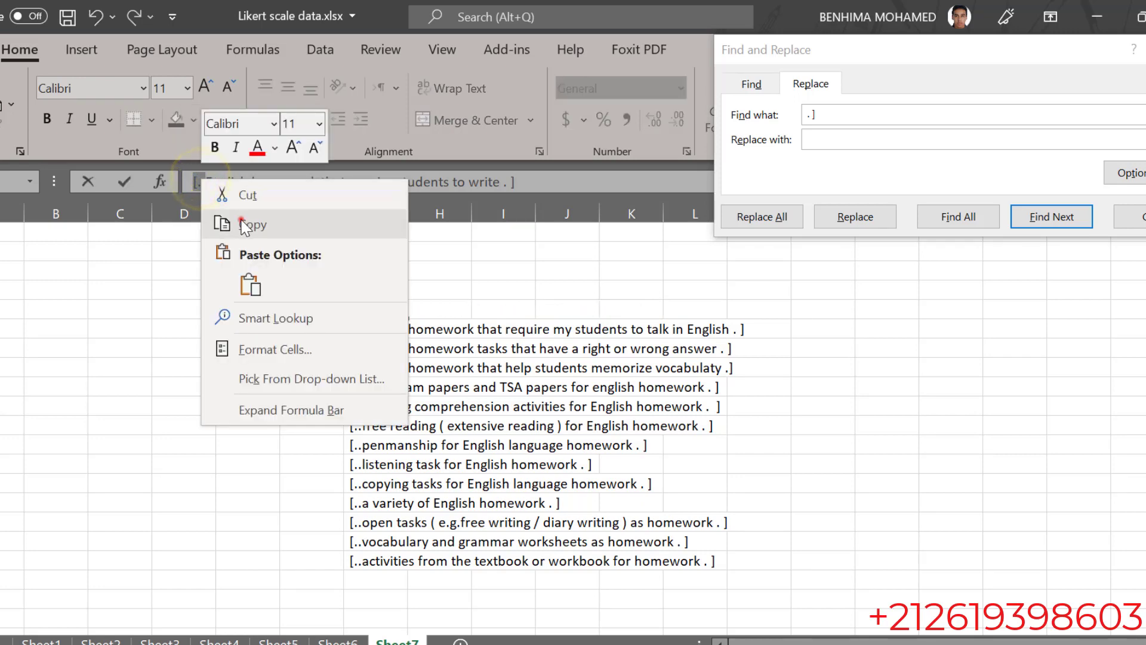
click(241, 220)
drag(834, 115, 790, 114)
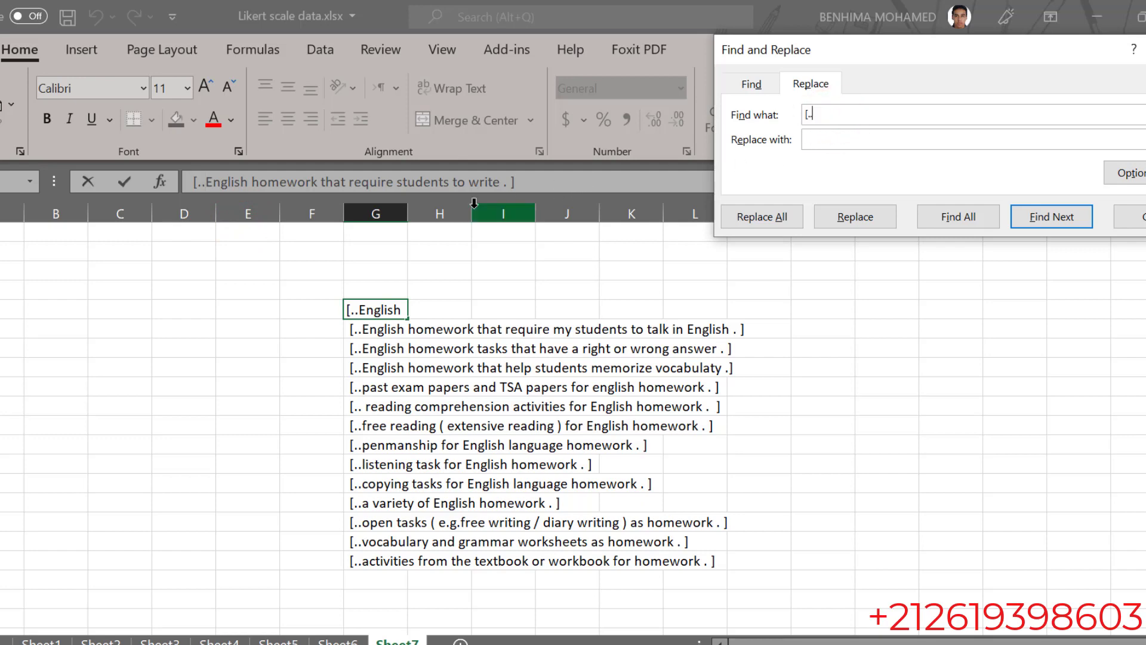
click(388, 213)
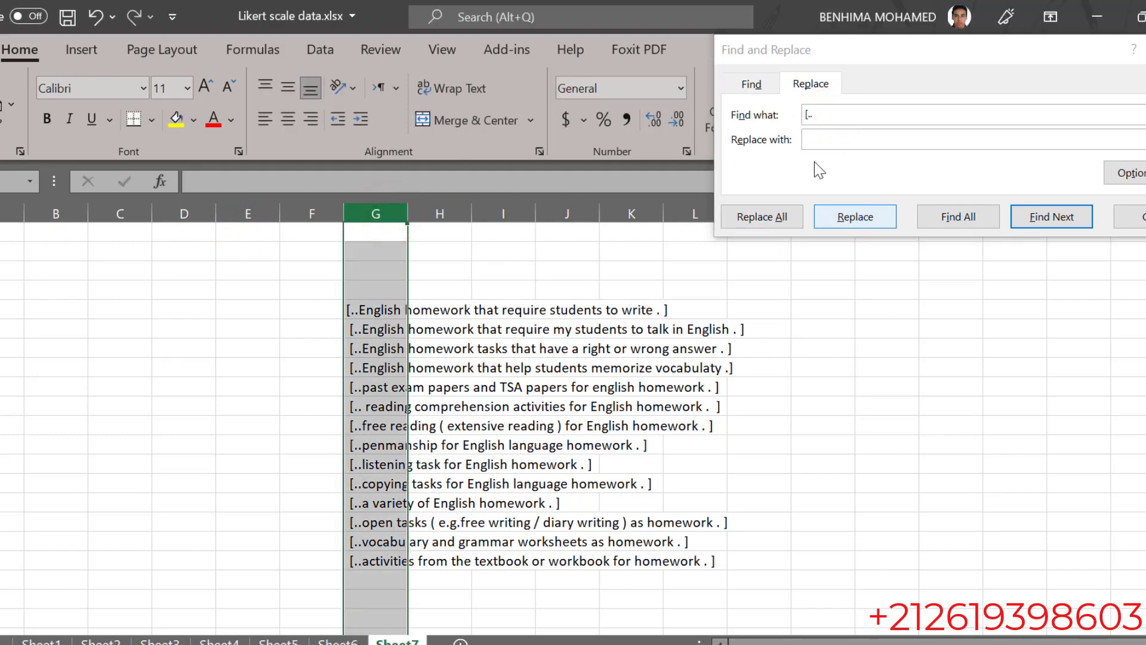
click(839, 138)
click(827, 212)
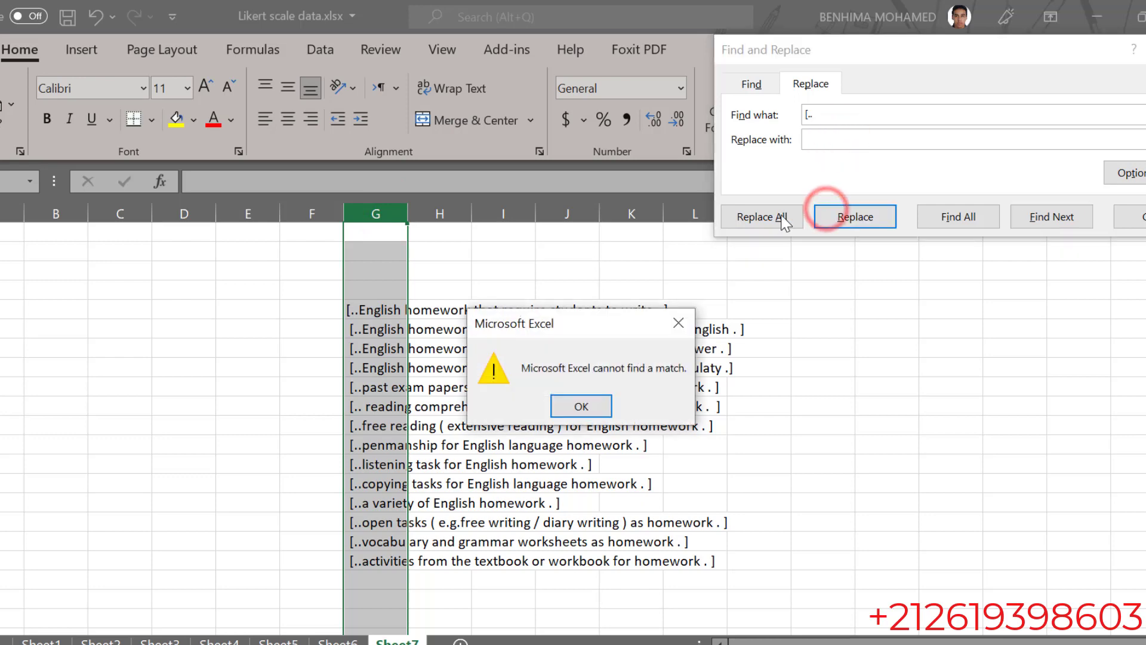
click(592, 398)
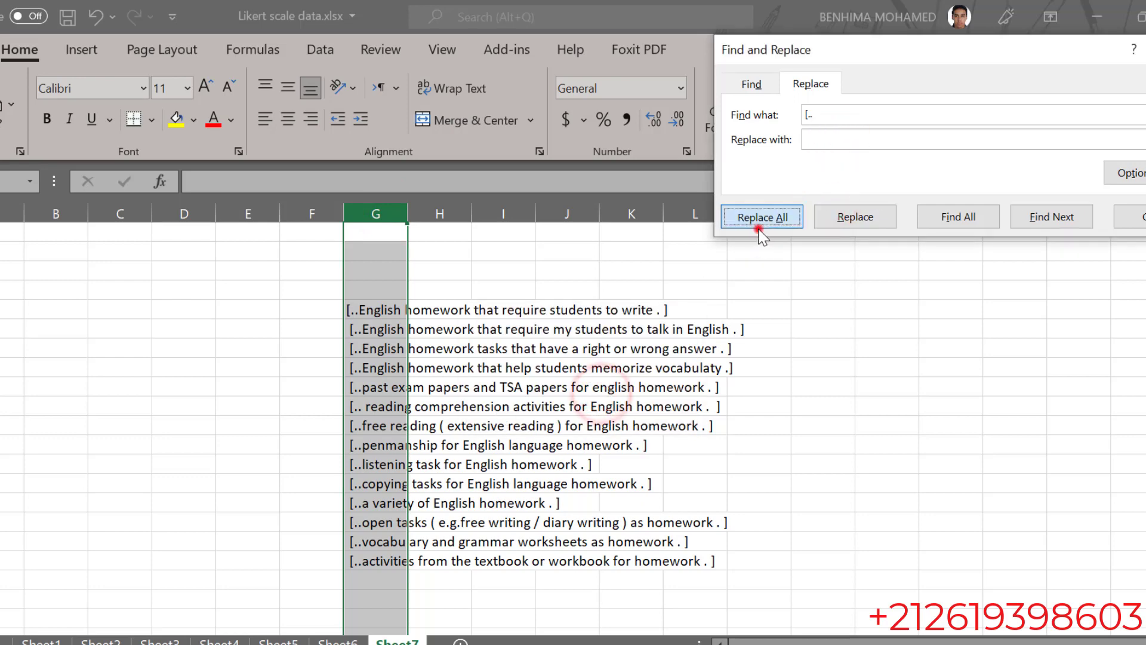
click(759, 217)
click(577, 407)
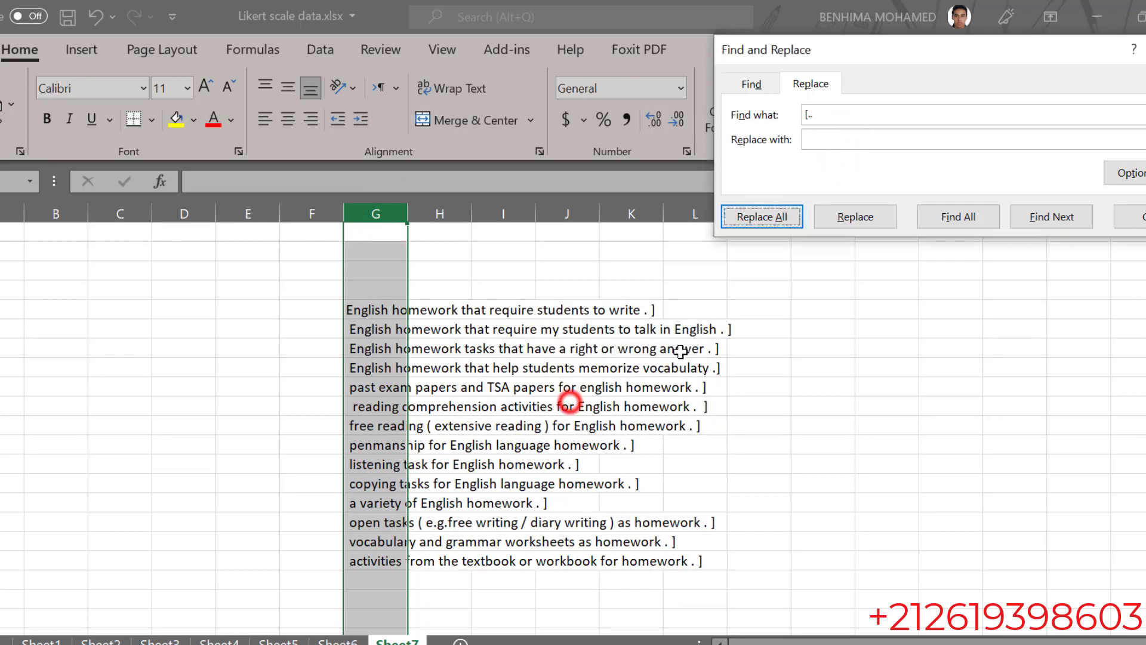
Cut the " . ]" ending from the first item and replace all its other occurrences in the list with nothing.
click(659, 309)
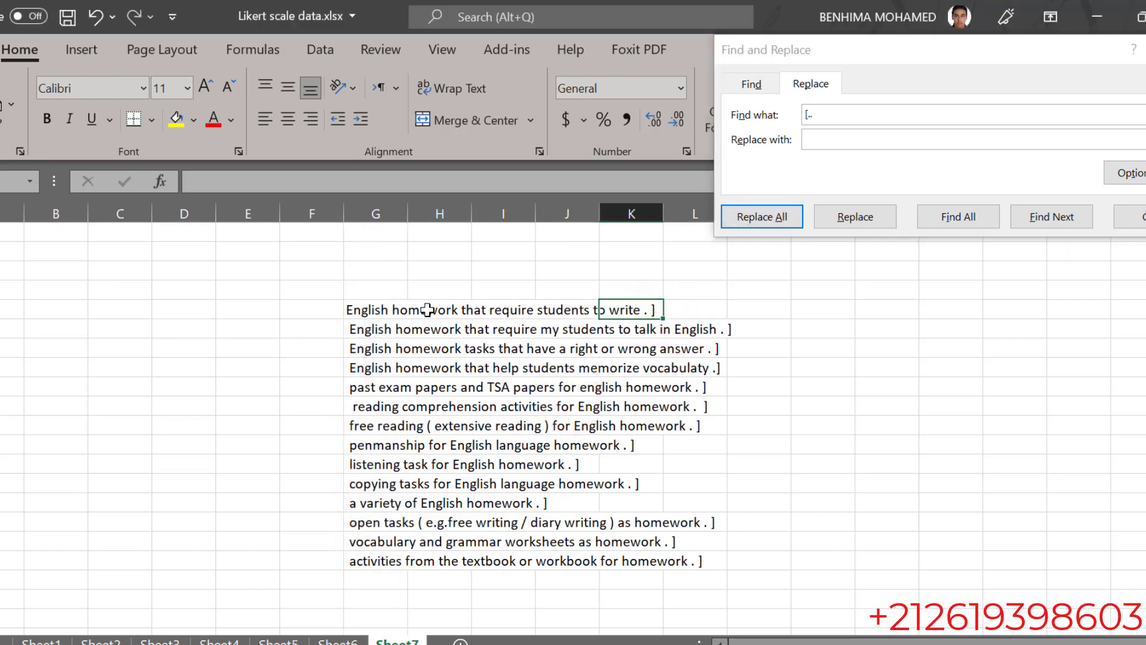
click(382, 308)
double_click(501, 182)
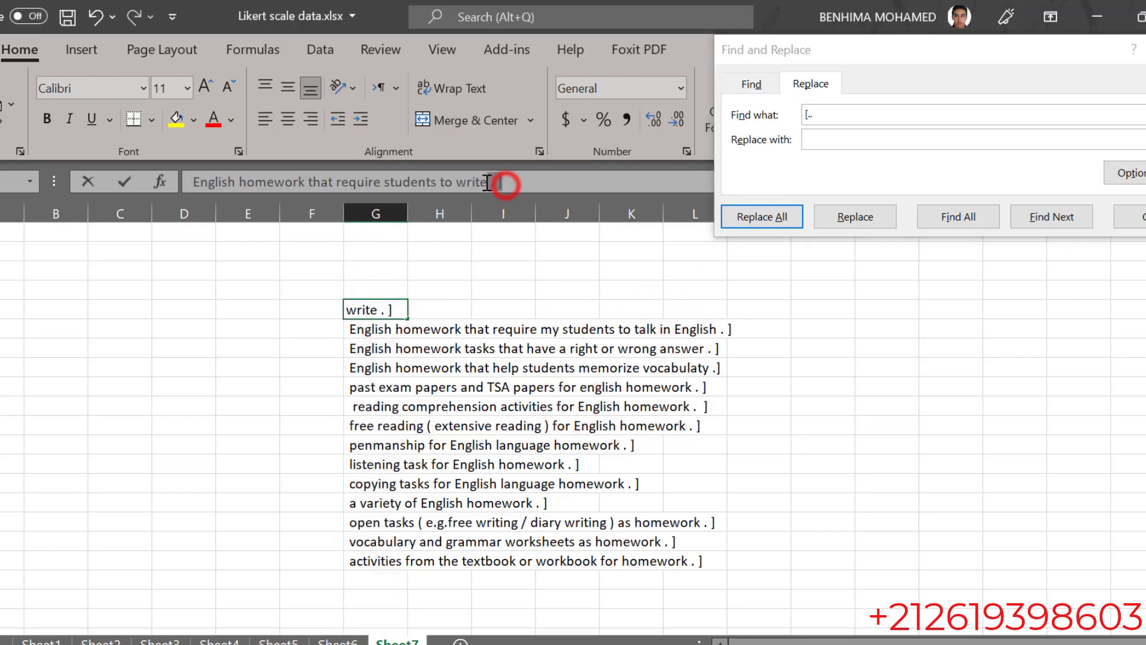
right_click(491, 182)
click(537, 198)
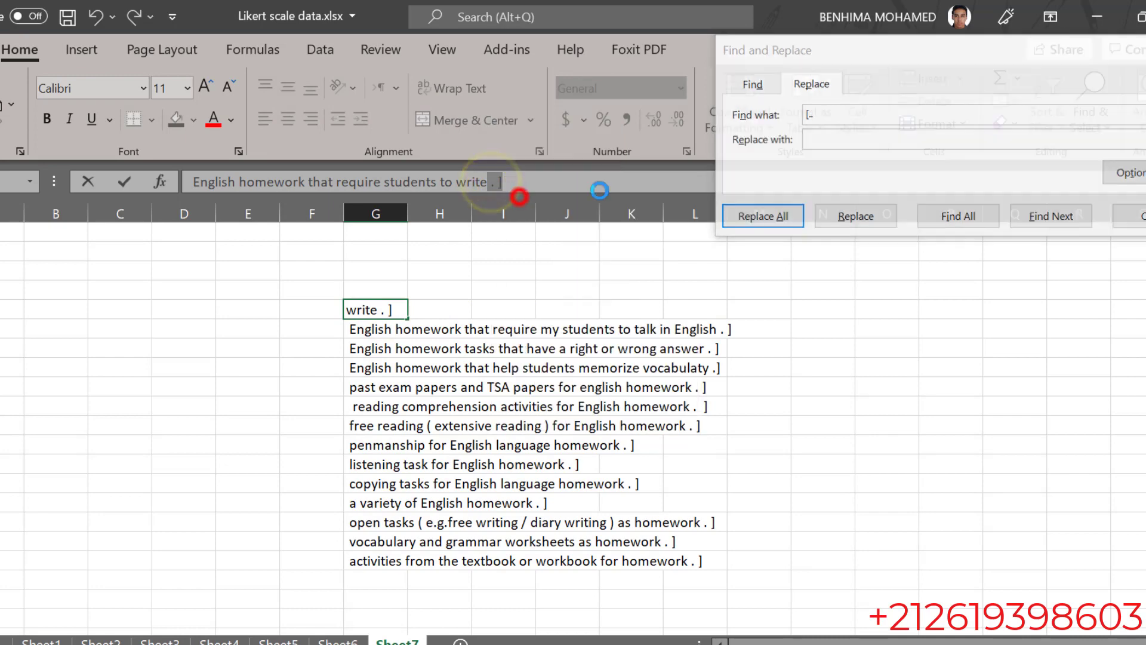
click(830, 117)
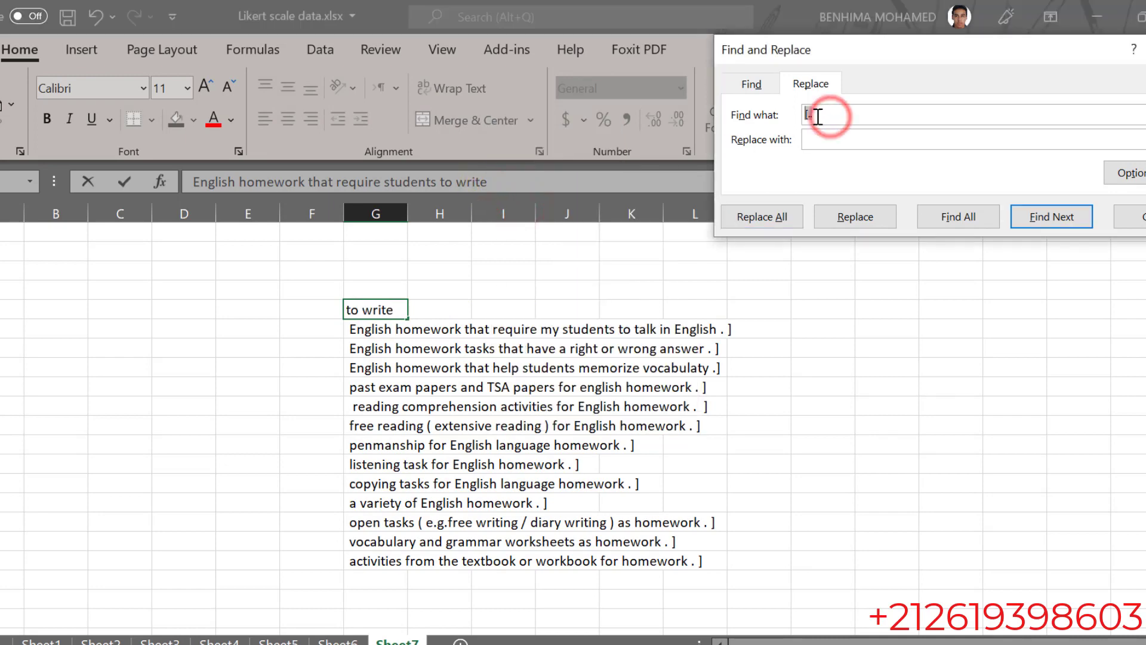
right_click(811, 115)
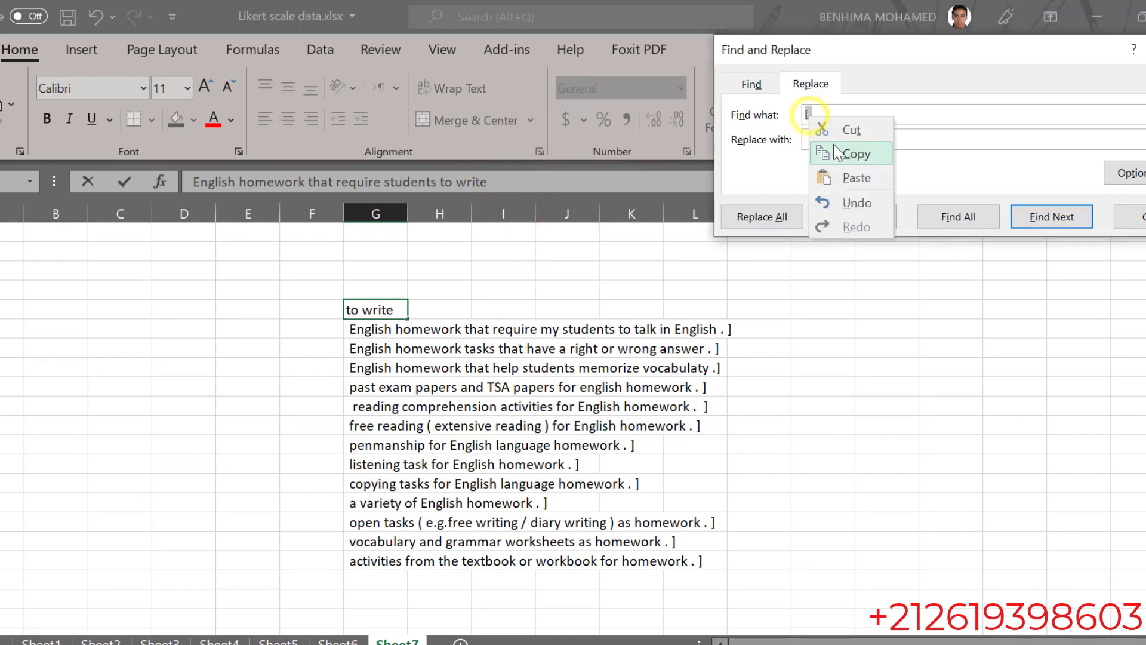
click(843, 175)
click(889, 28)
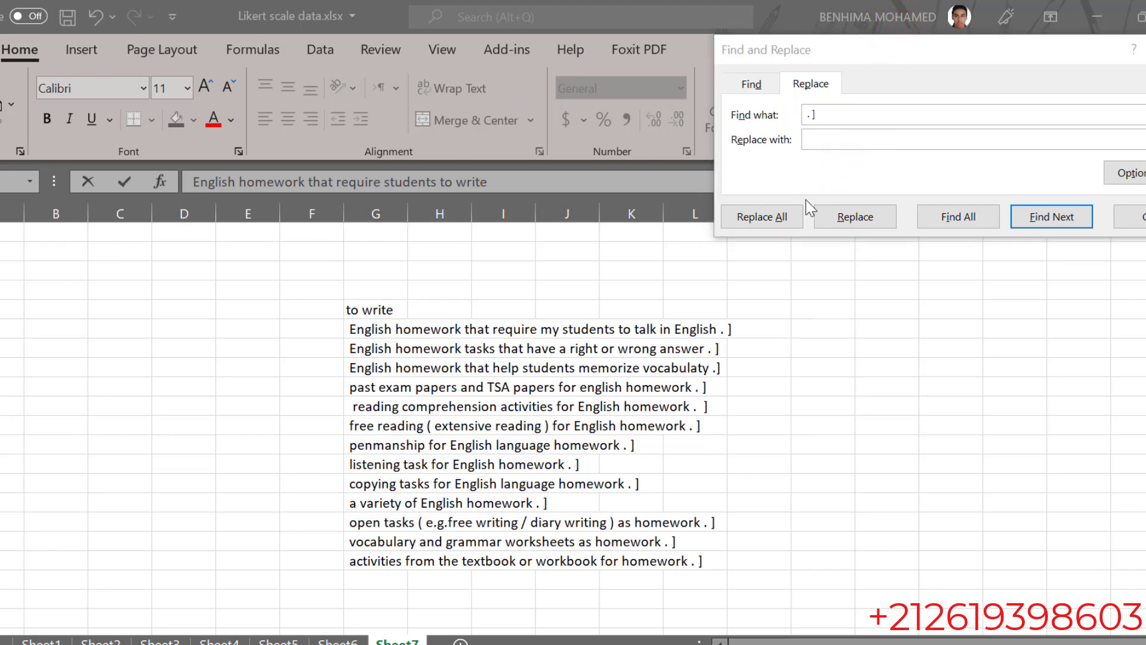
click(779, 216)
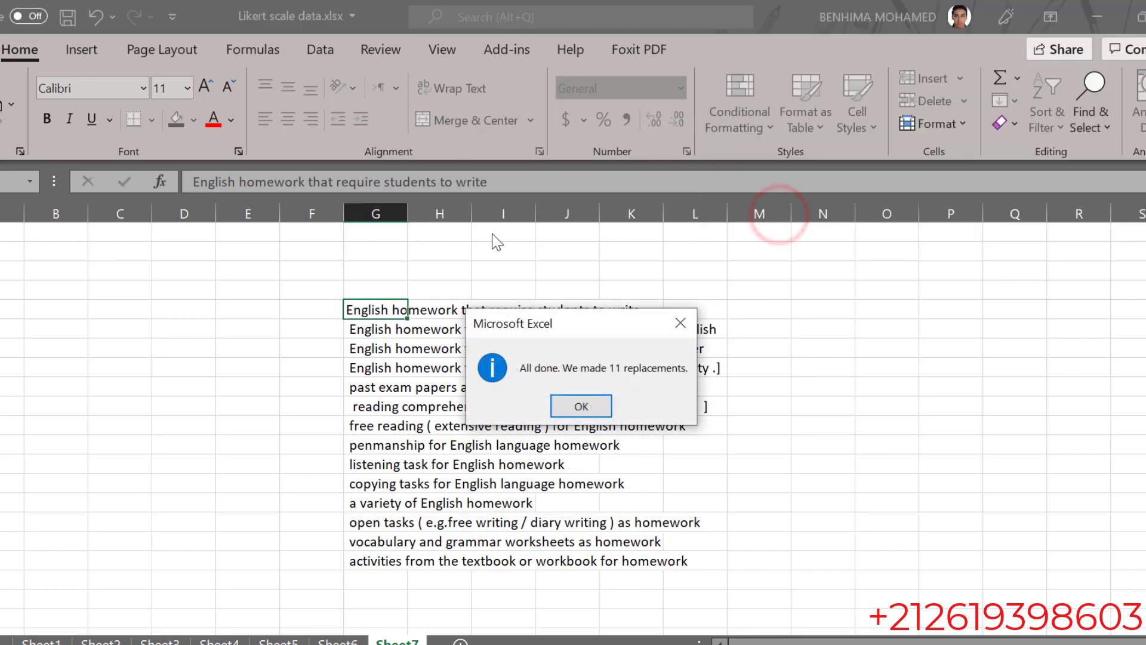
click(582, 406)
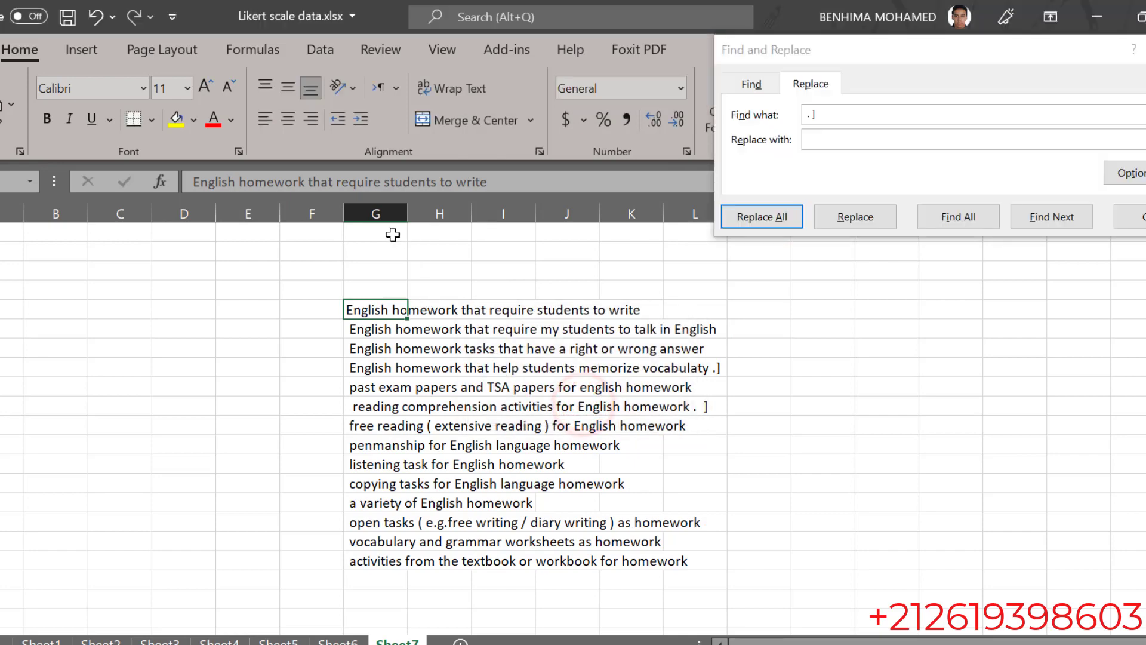
Try to replace the remaining ". ]" endings with nothing across the whole of column G.
click(378, 214)
click(746, 217)
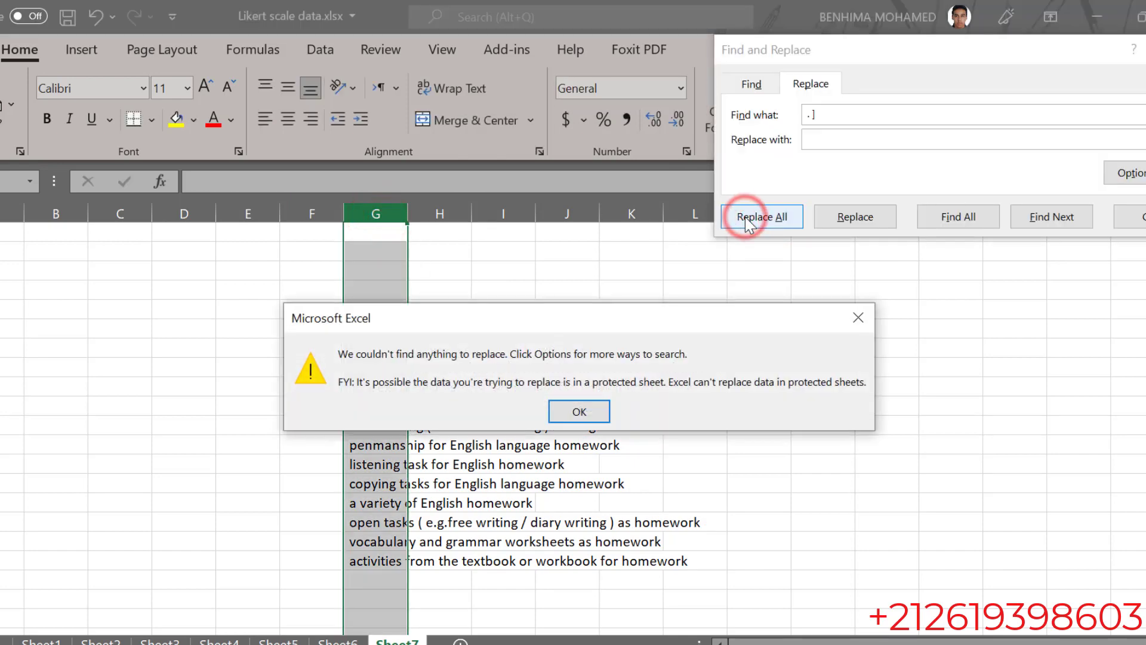
click(591, 410)
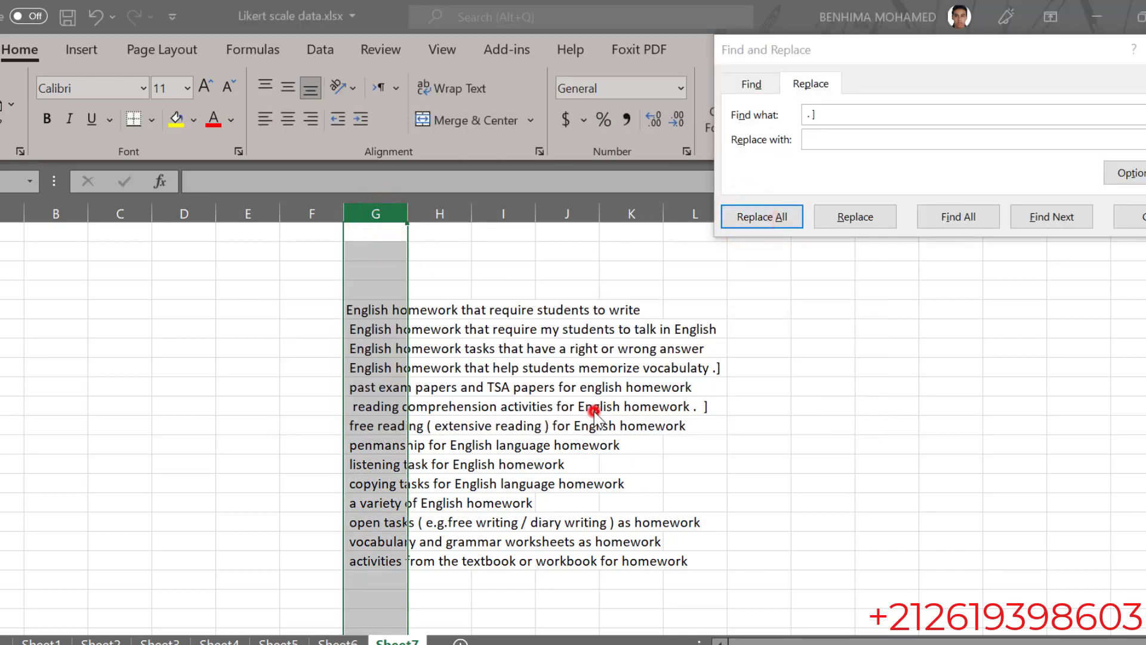
click(707, 408)
drag(724, 374, 723, 387)
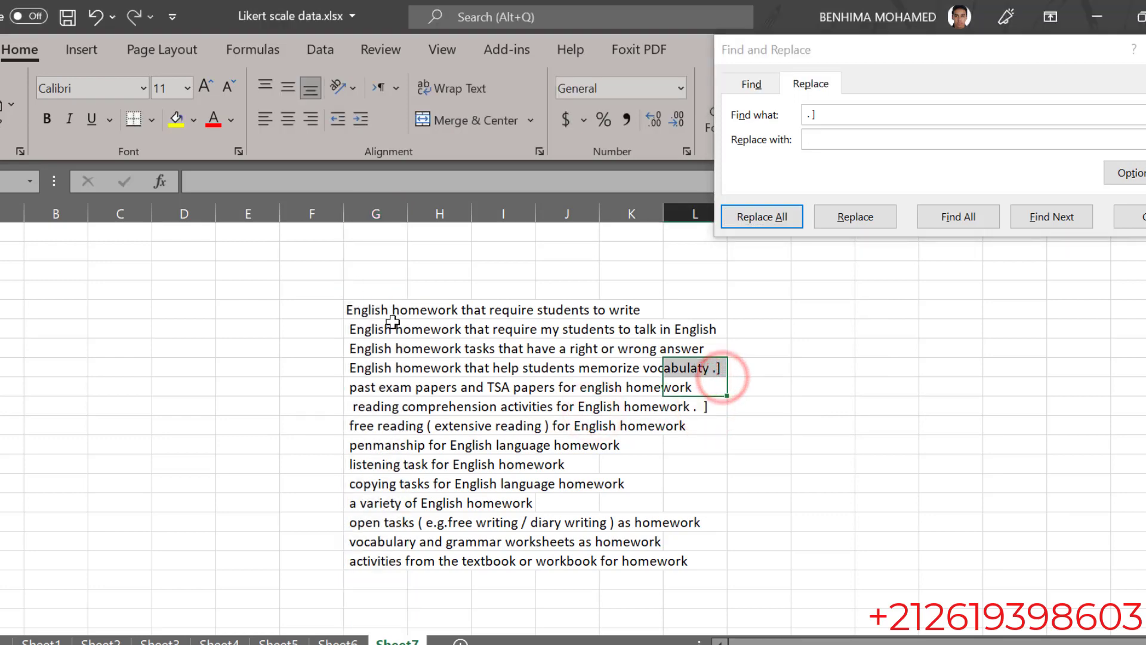
Widen column G to fit the items and delete the leftover period and bracket from the memorize vocabulary and reading comprehension items.
click(377, 307)
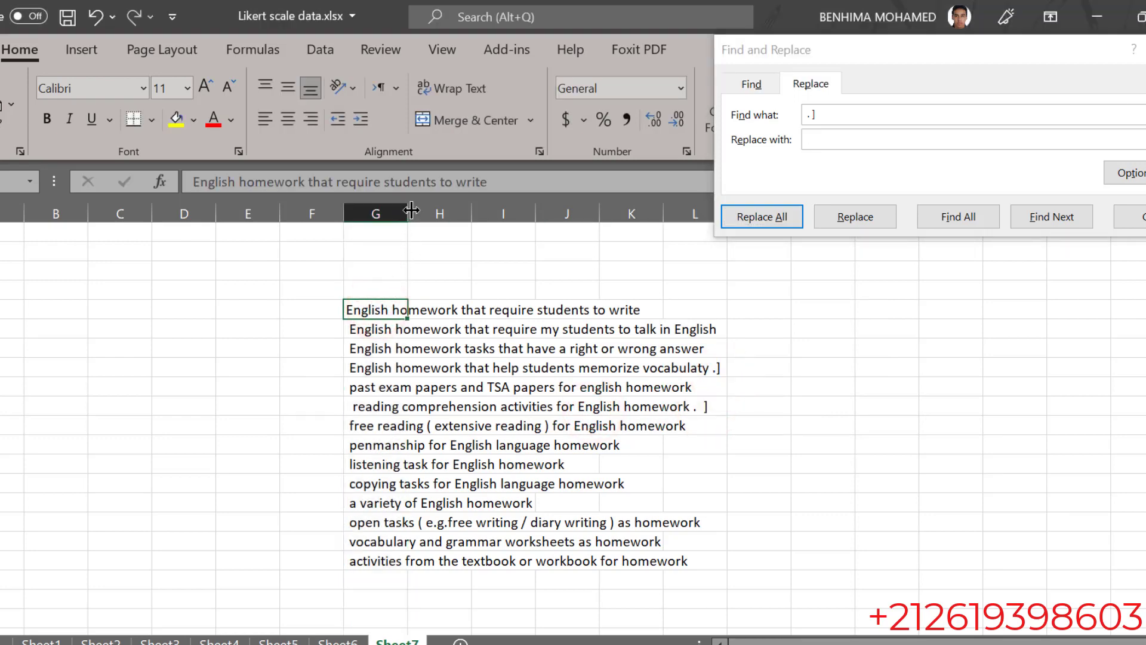
drag(406, 210, 527, 233)
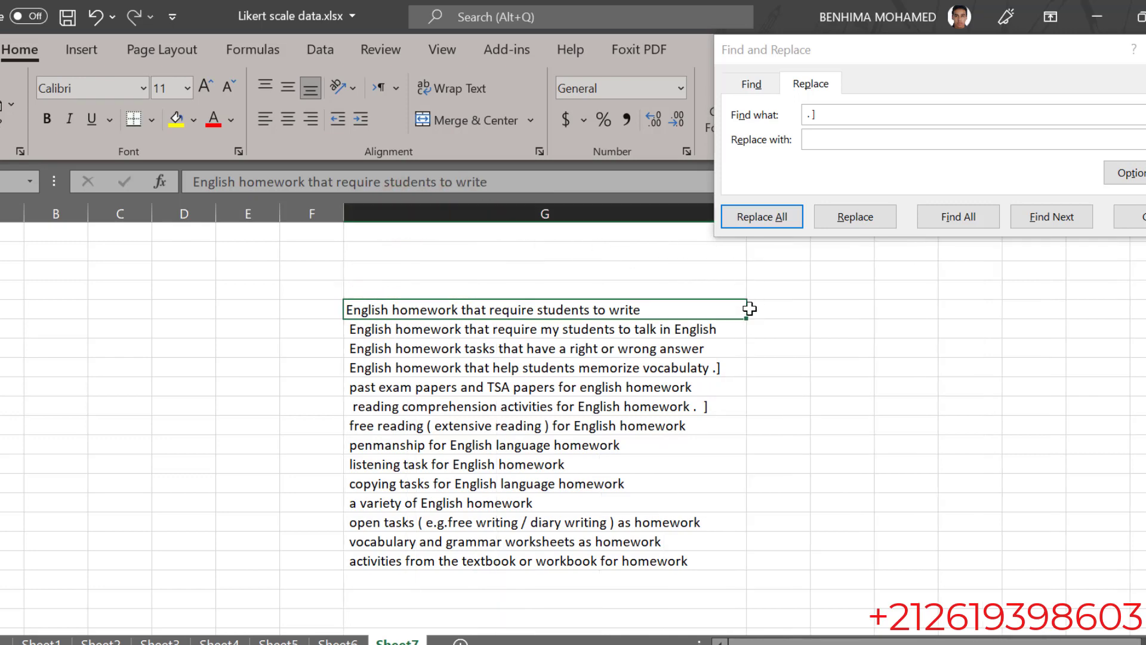
click(731, 374)
double_click(733, 370)
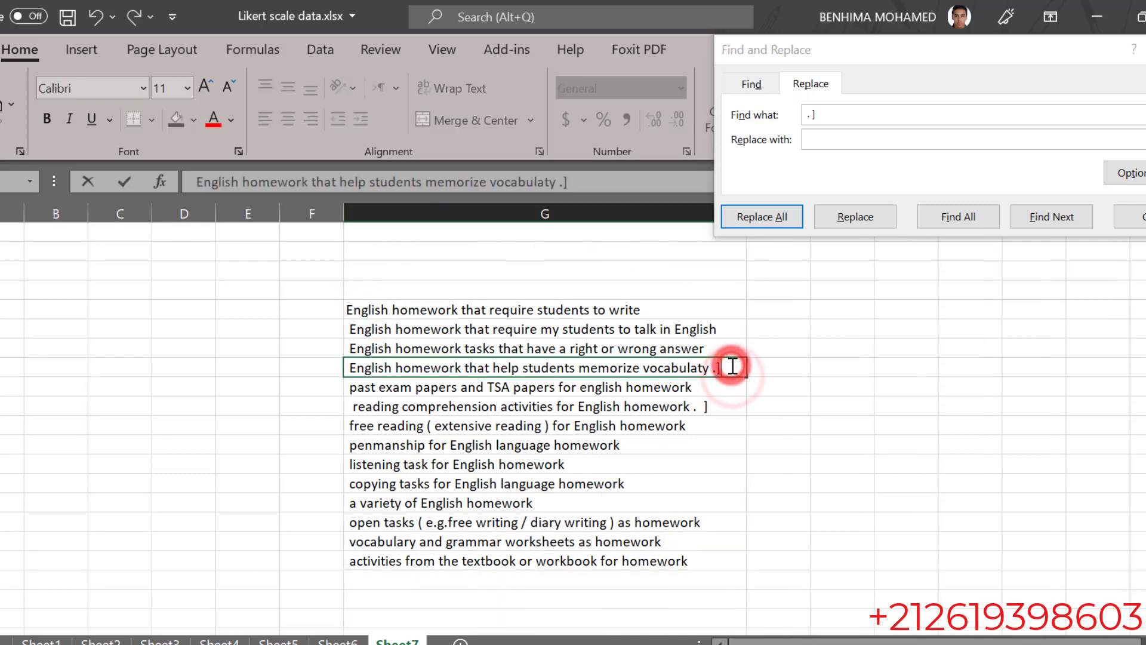
key(BackSpace)
key(BackSpace)
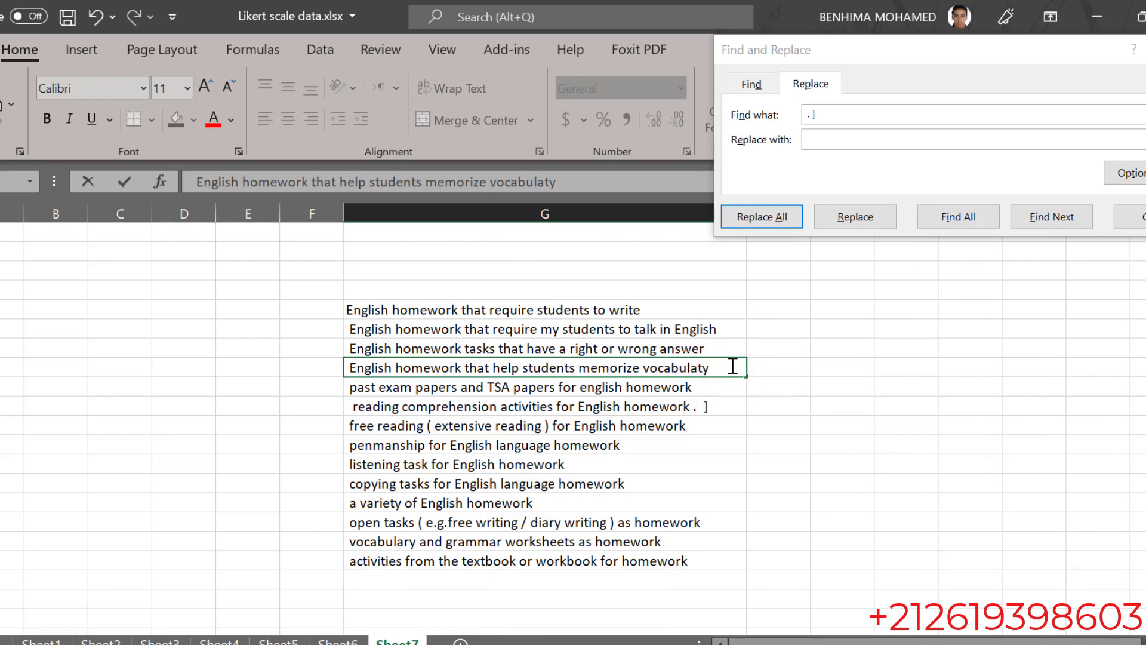
click(719, 405)
double_click(722, 404)
key(BackSpace)
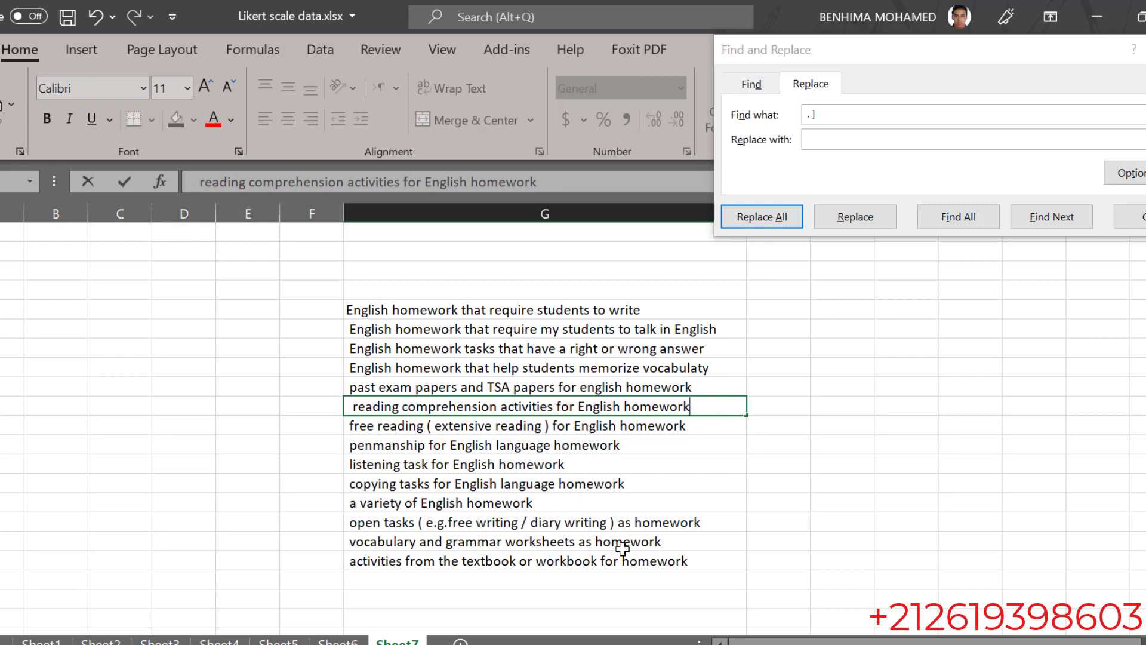
On Sheet6, select the percentage cells from Strongly disagree to Strongly agree in all fourteen item tables together and copy them.
click(663, 560)
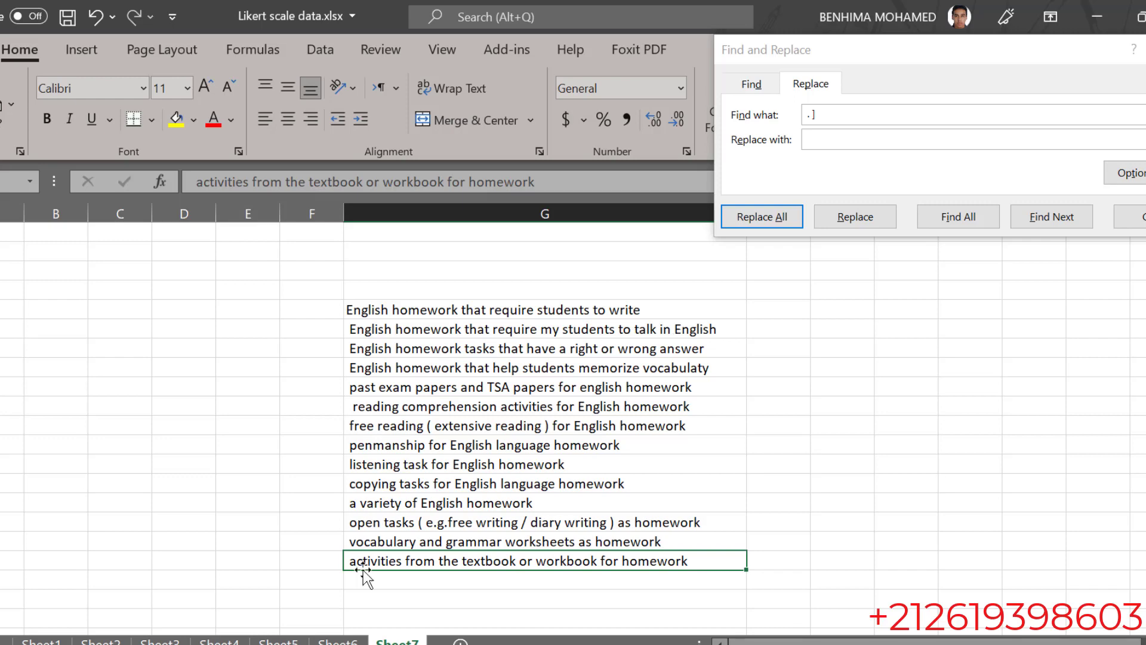
click(338, 640)
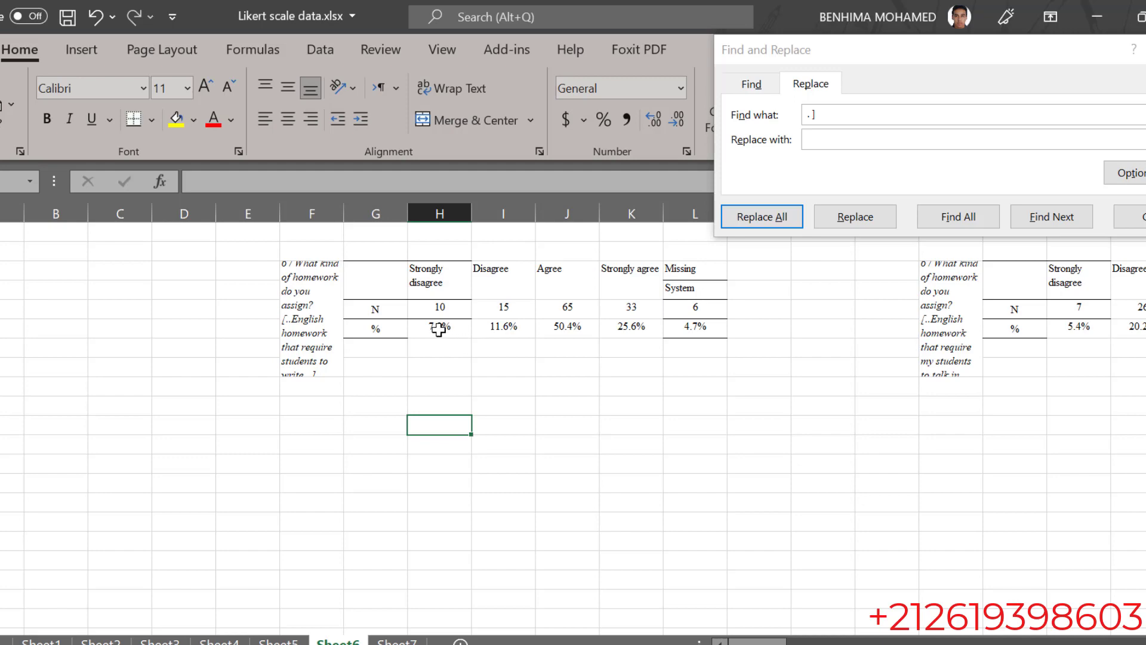
drag(439, 328, 617, 327)
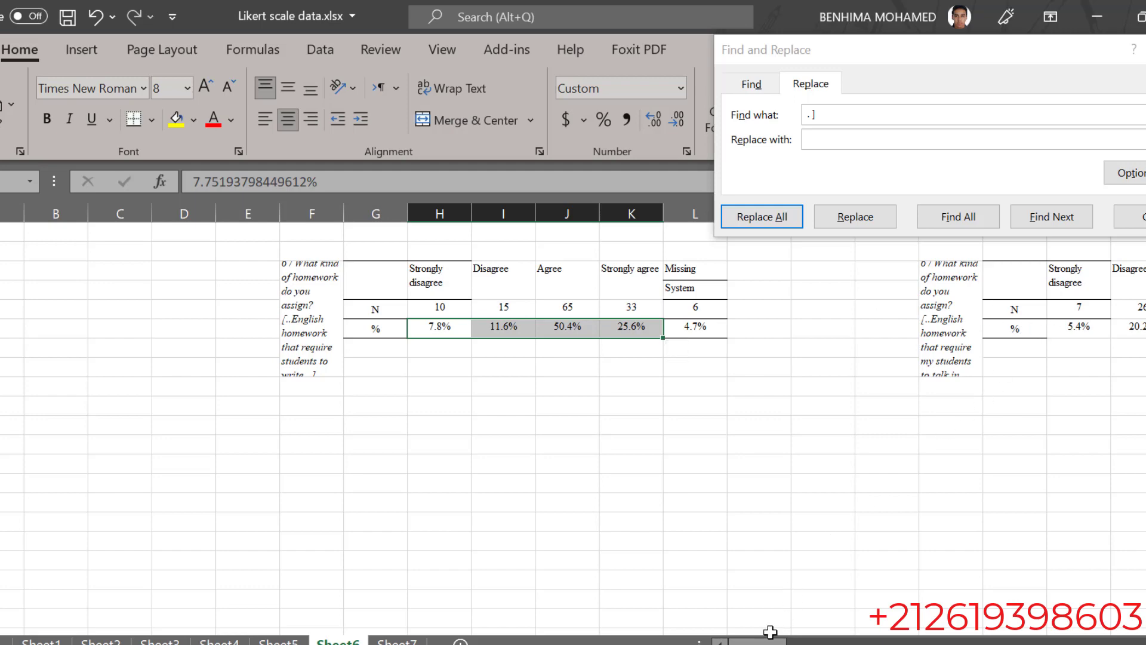
drag(768, 640, 816, 640)
drag(809, 640, 781, 640)
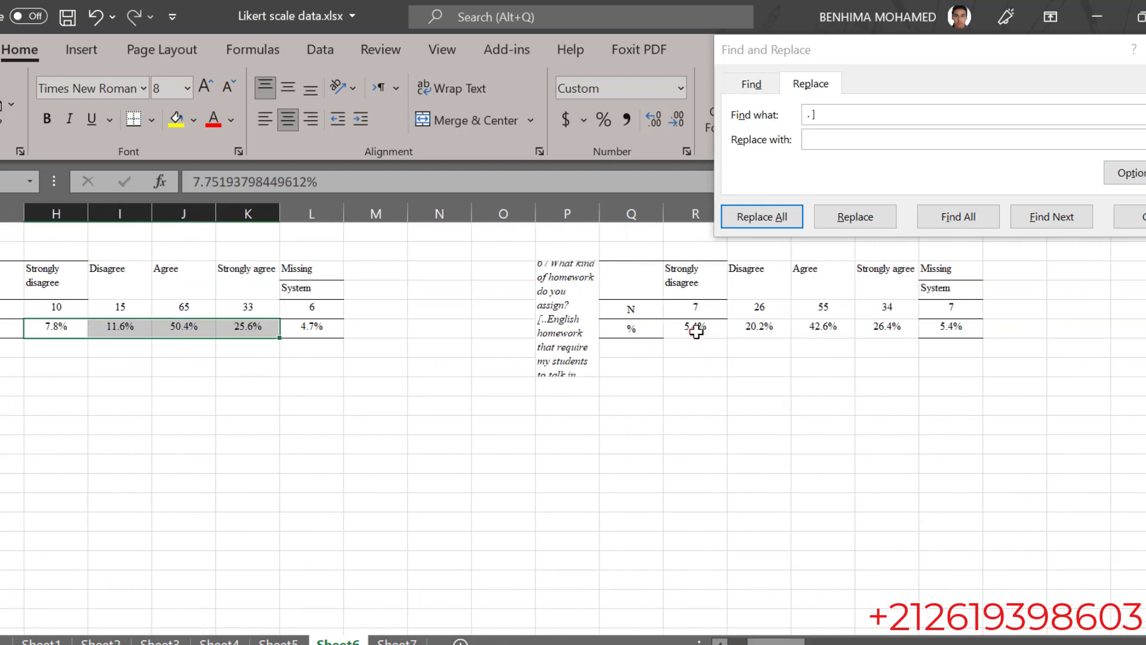
drag(697, 331, 875, 333)
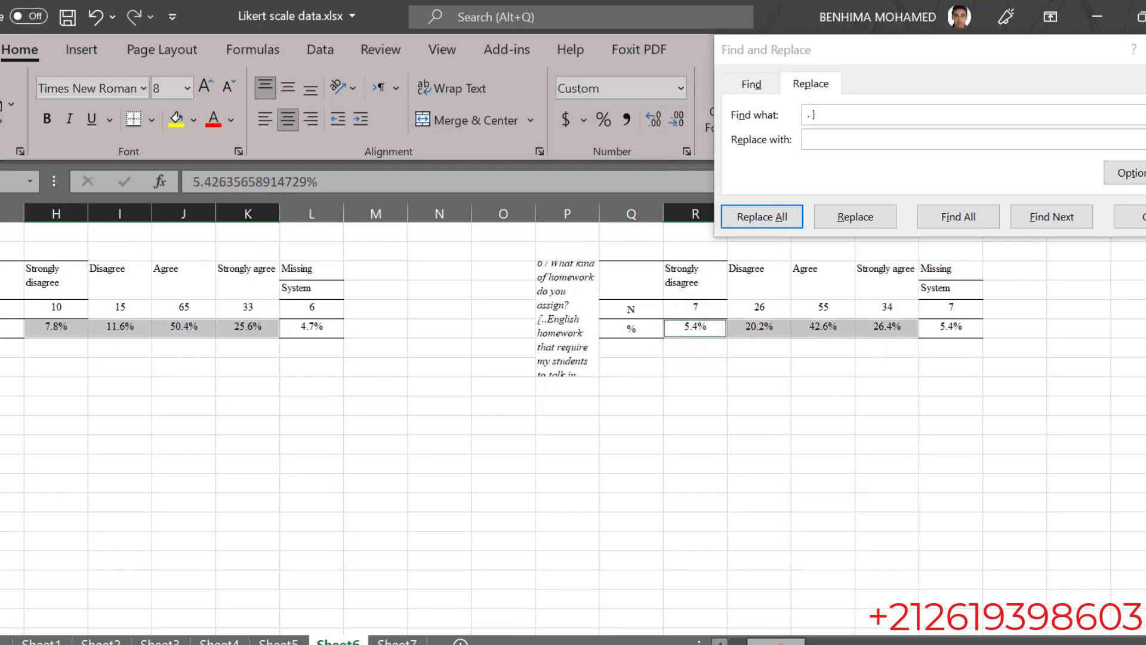
drag(781, 640, 824, 640)
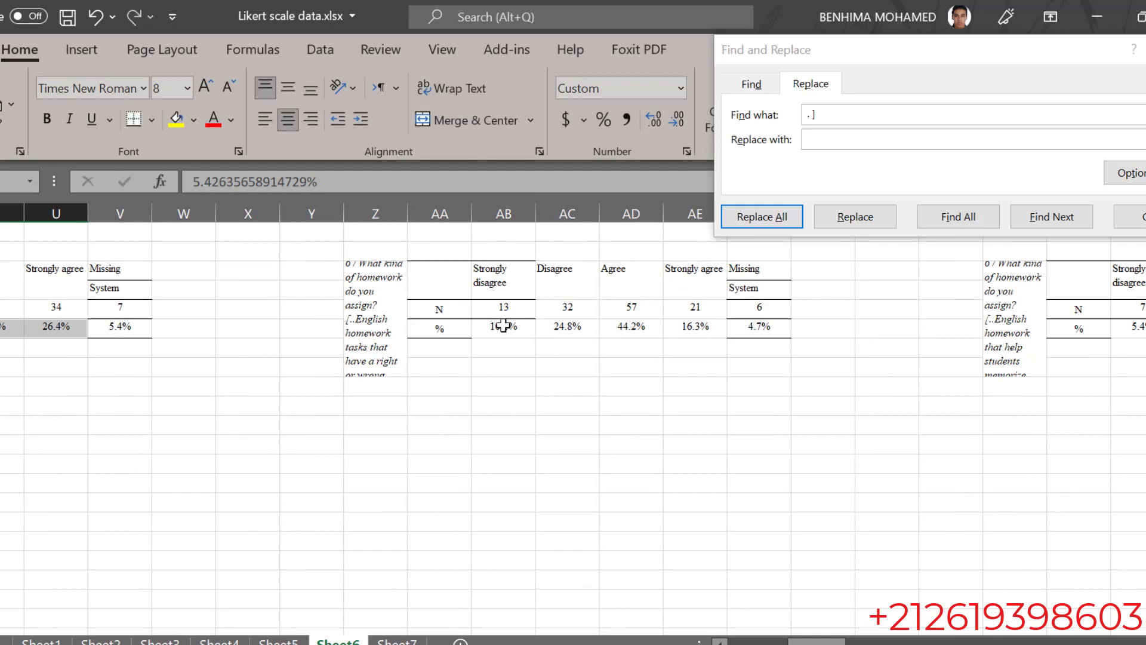
drag(503, 325, 692, 323)
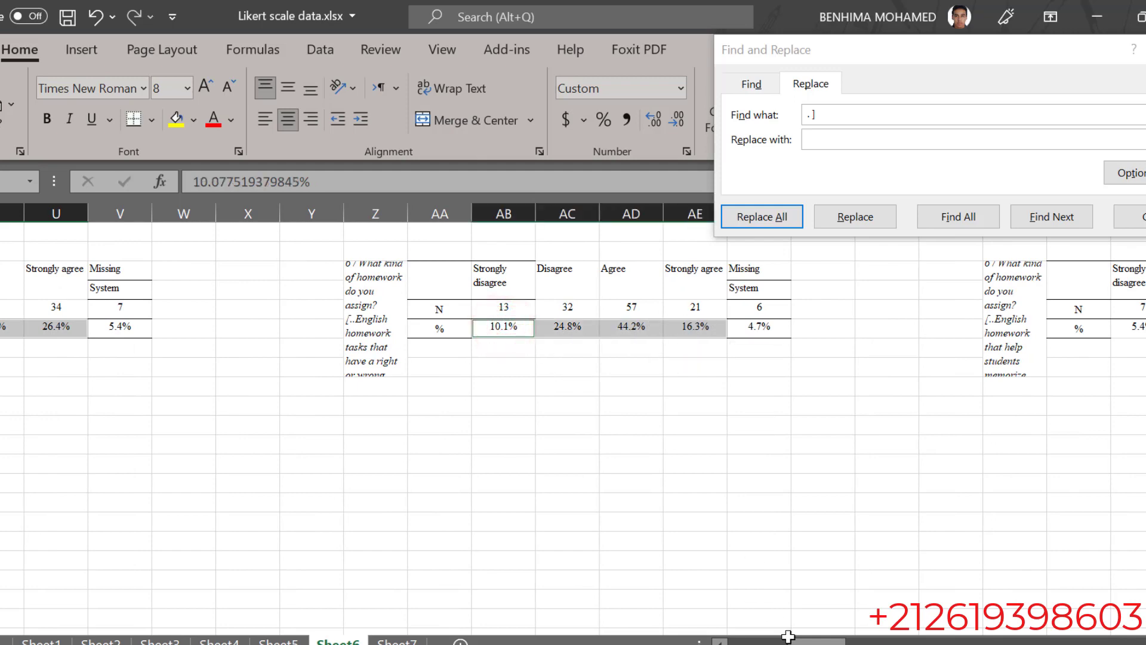
drag(788, 636, 833, 637)
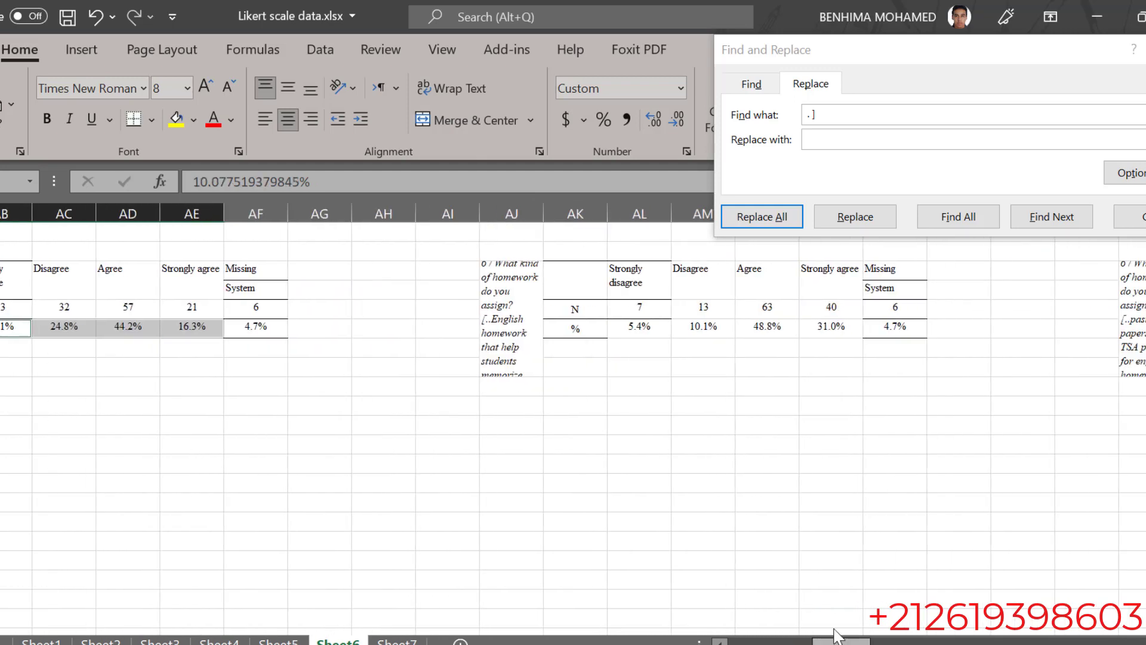
drag(630, 327, 802, 322)
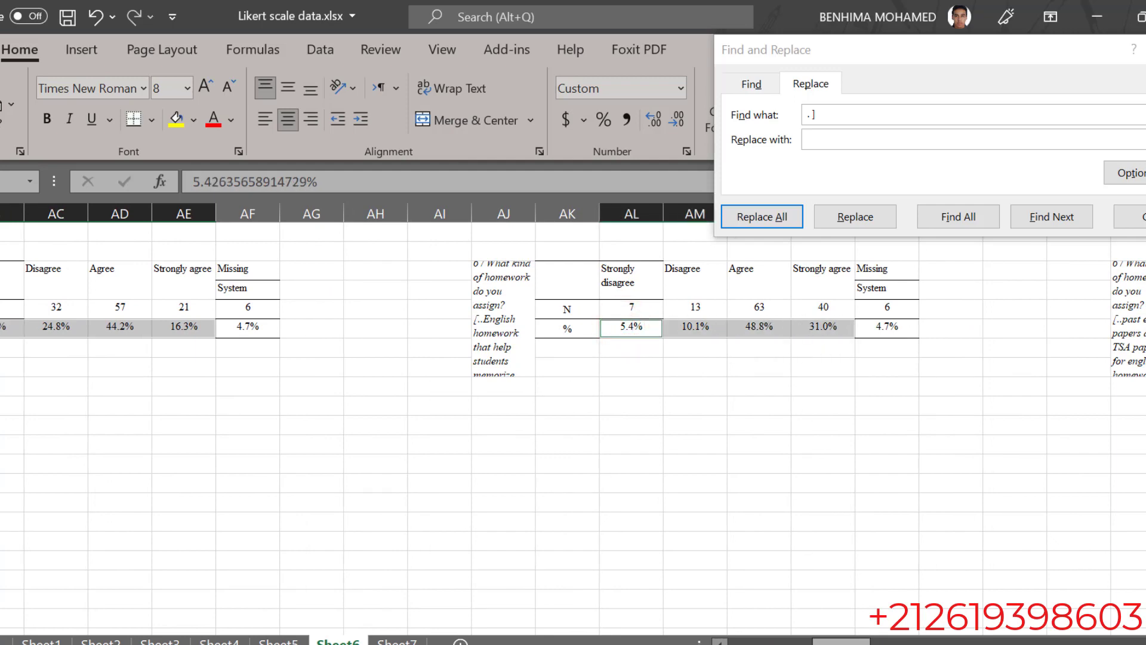
drag(842, 640, 866, 642)
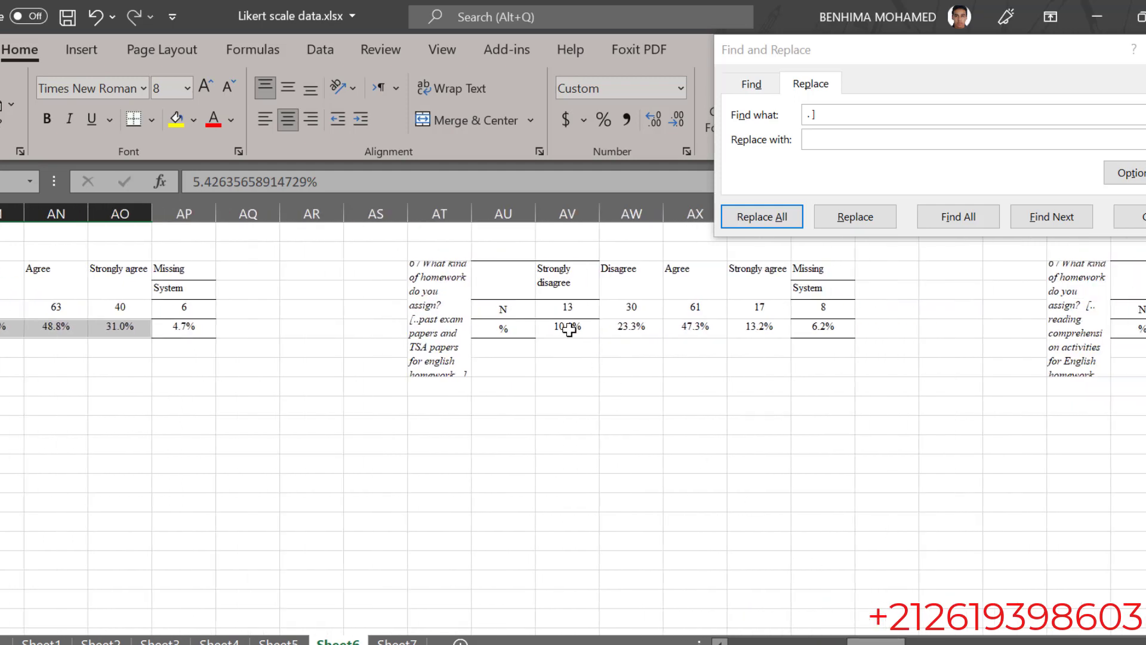
drag(553, 325, 734, 329)
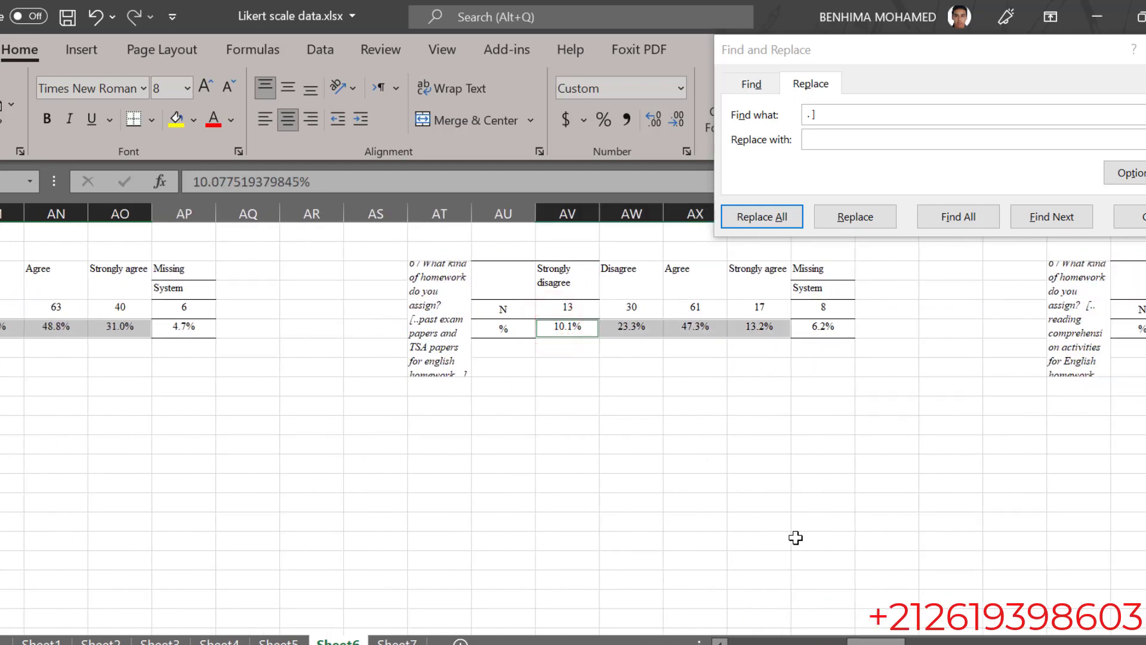
drag(876, 640, 904, 640)
drag(619, 327, 811, 329)
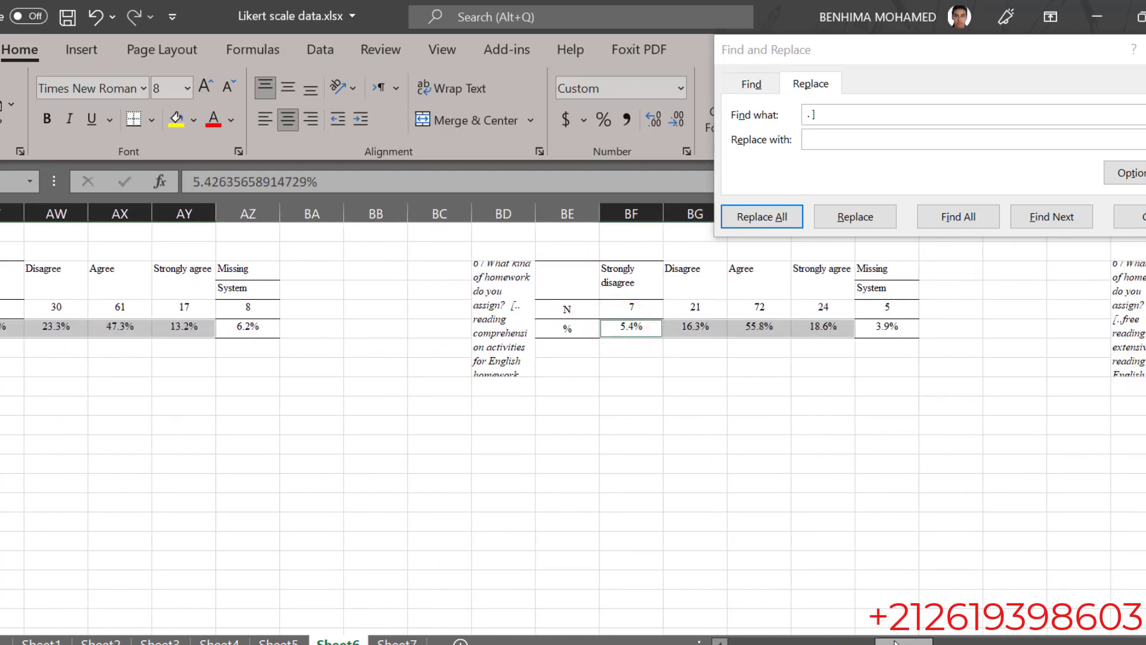
drag(895, 642, 893, 639)
drag(639, 327, 823, 332)
mouse_move(947, 642)
mouse_down()
mouse_move(1003, 641)
mouse_move(968, 642)
mouse_up()
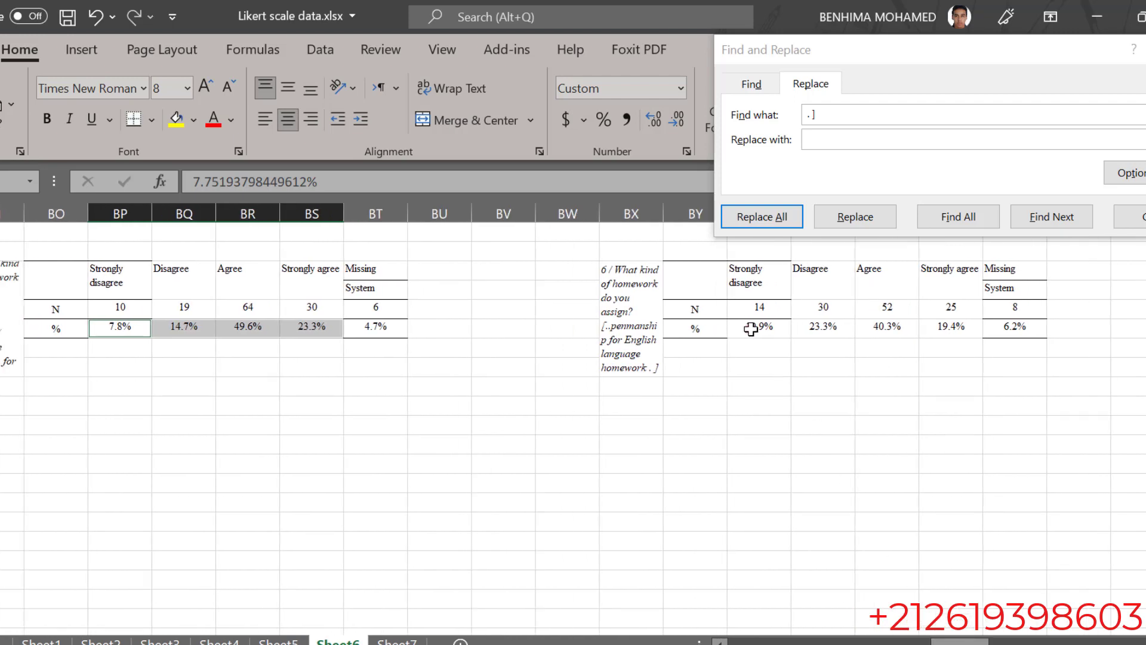
drag(751, 329, 951, 327)
drag(971, 642, 1010, 642)
drag(689, 326, 870, 328)
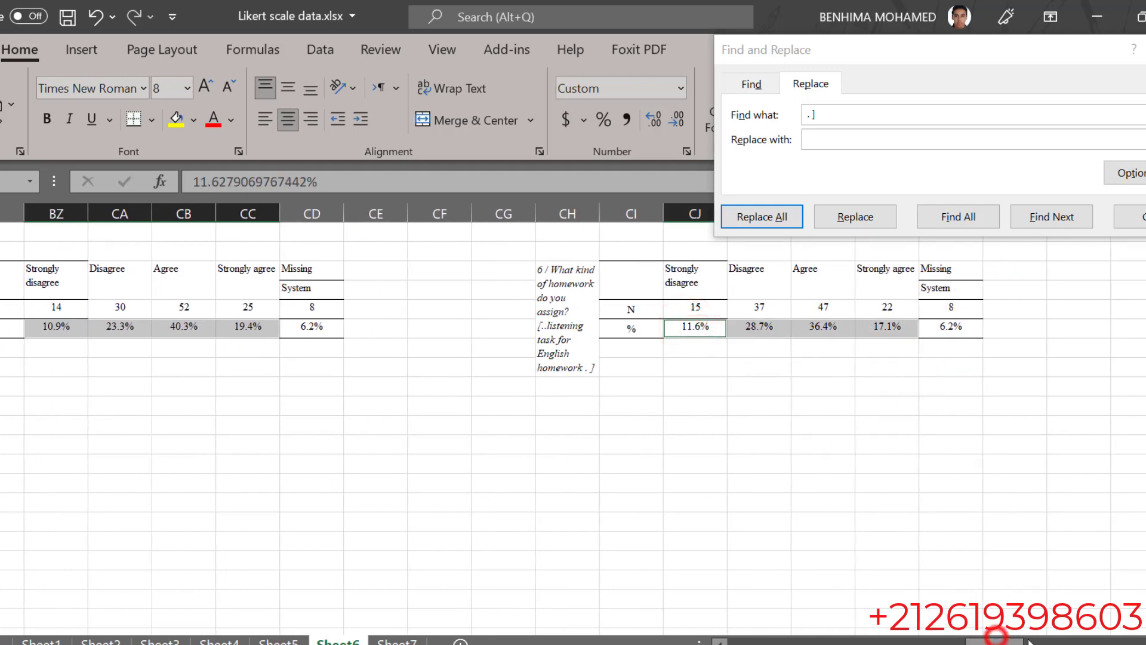
drag(991, 642, 1020, 640)
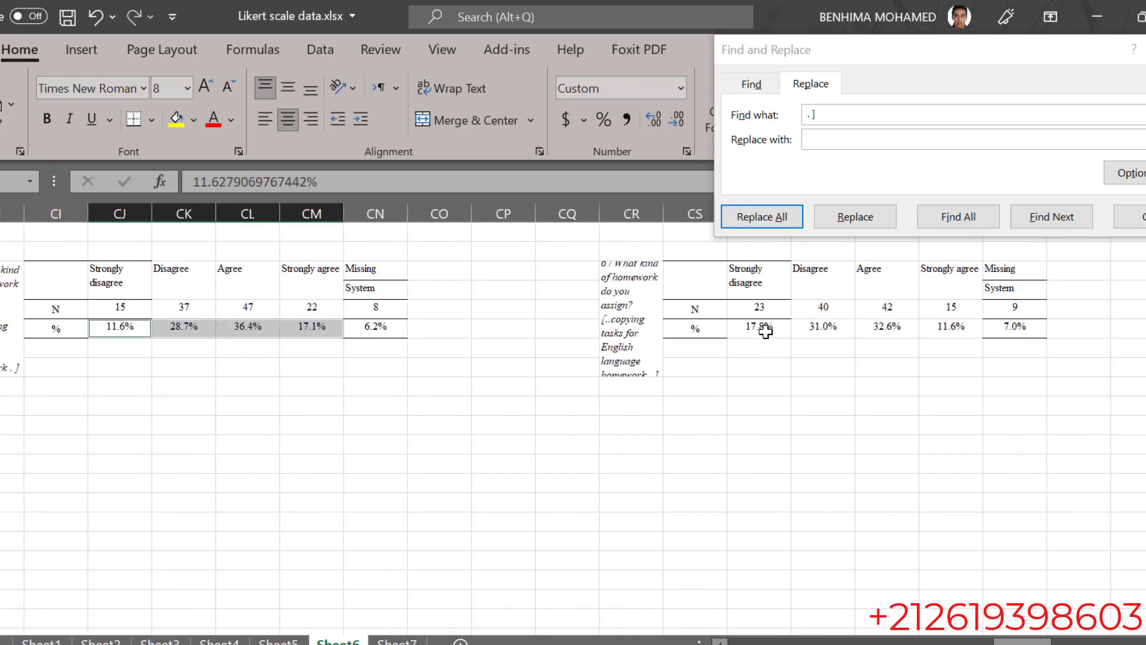
drag(766, 332, 955, 334)
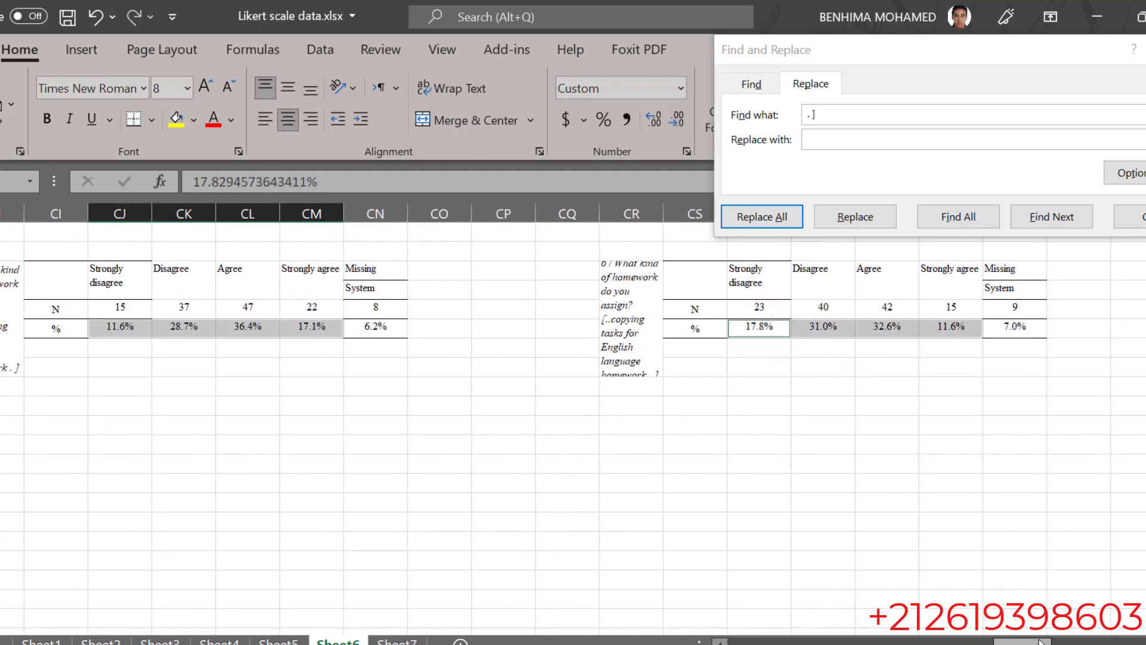
drag(1039, 642, 1084, 642)
drag(502, 326, 674, 328)
scroll(523, 360, right, 5)
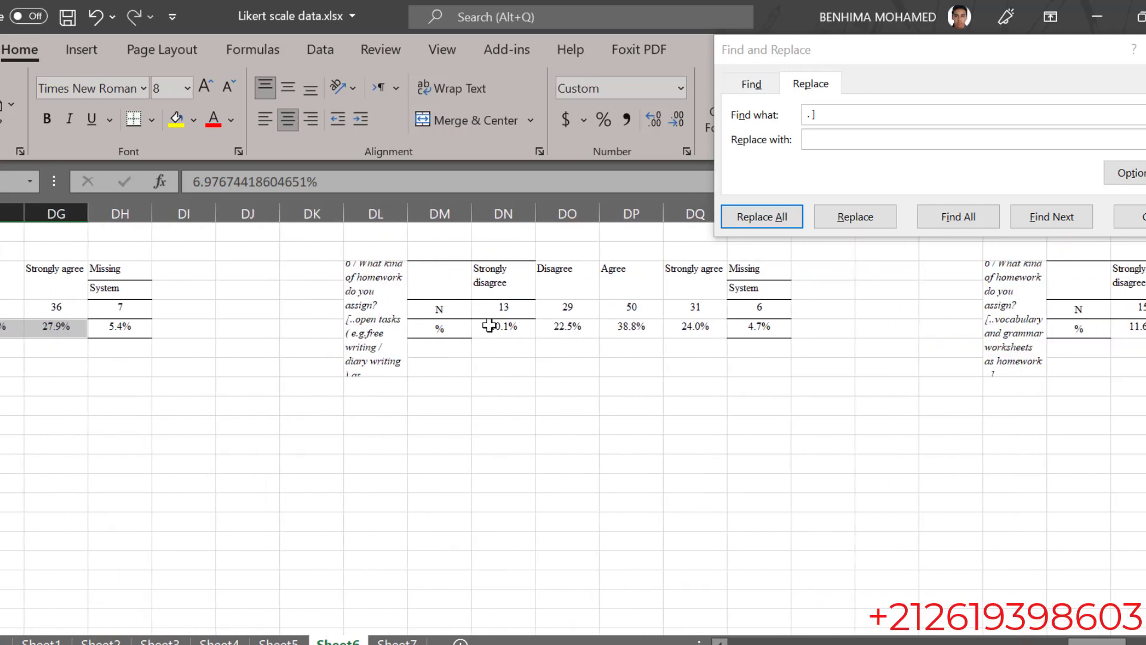
drag(489, 325, 699, 327)
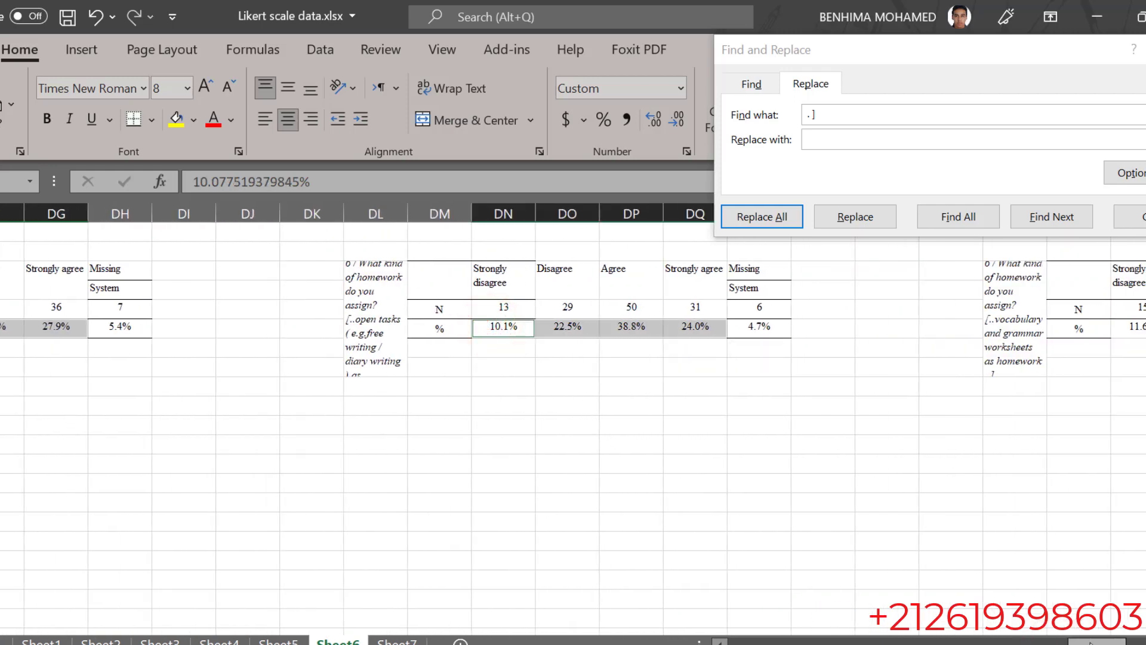
drag(1089, 642, 1112, 643)
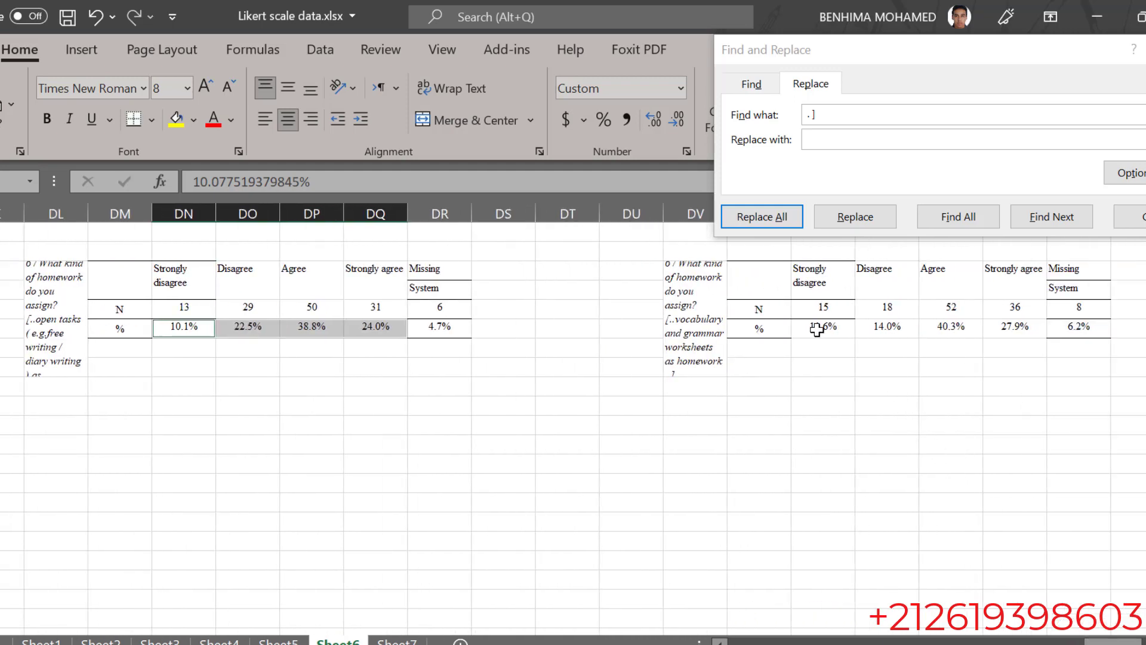
drag(817, 330, 1015, 328)
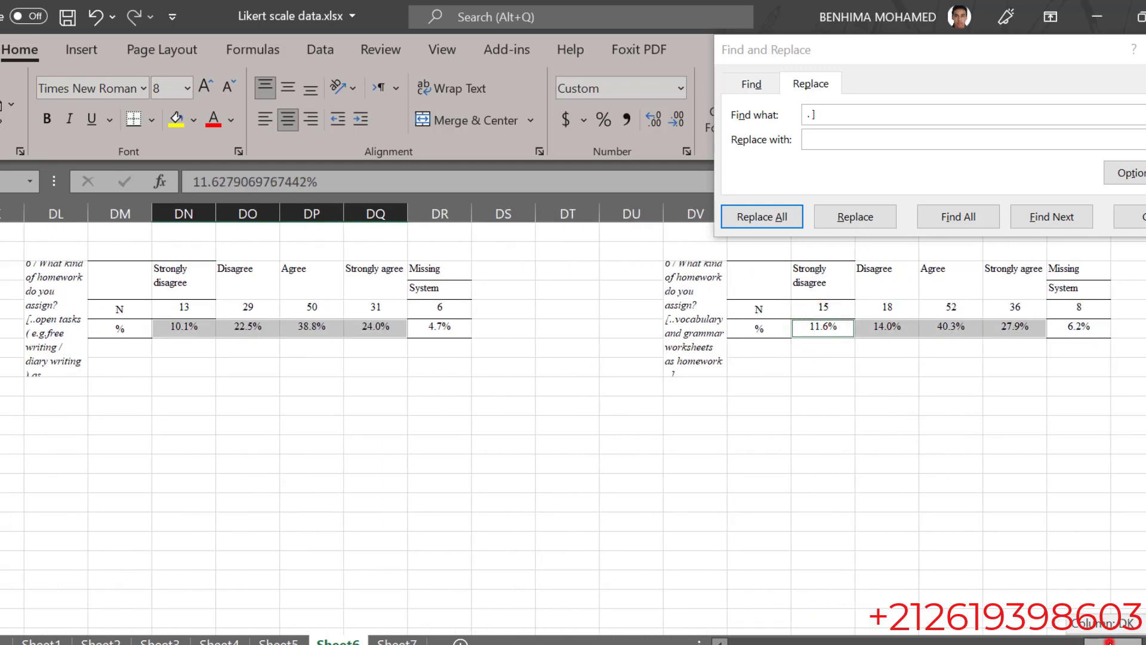
drag(1109, 643, 1114, 643)
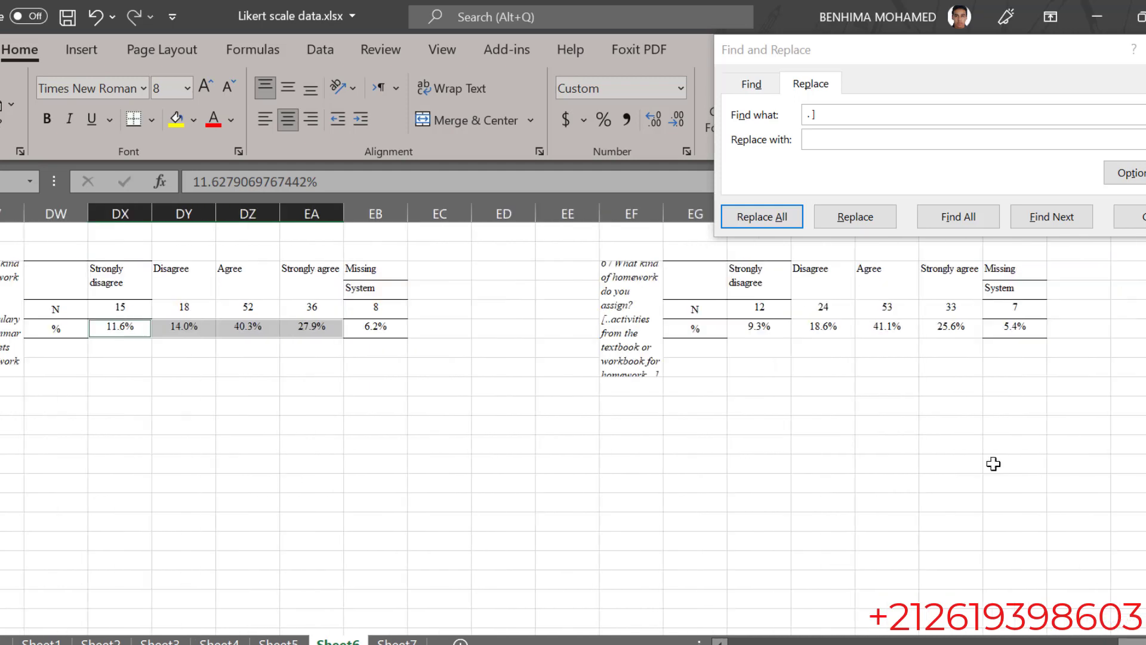
drag(759, 326, 929, 330)
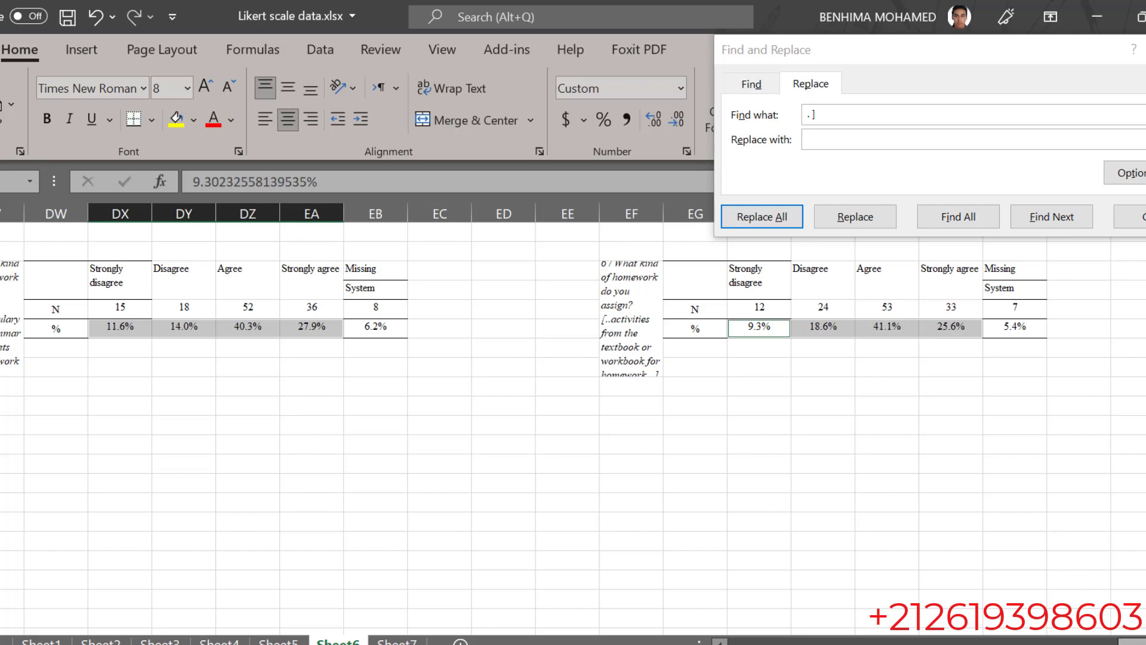
right_click(871, 326)
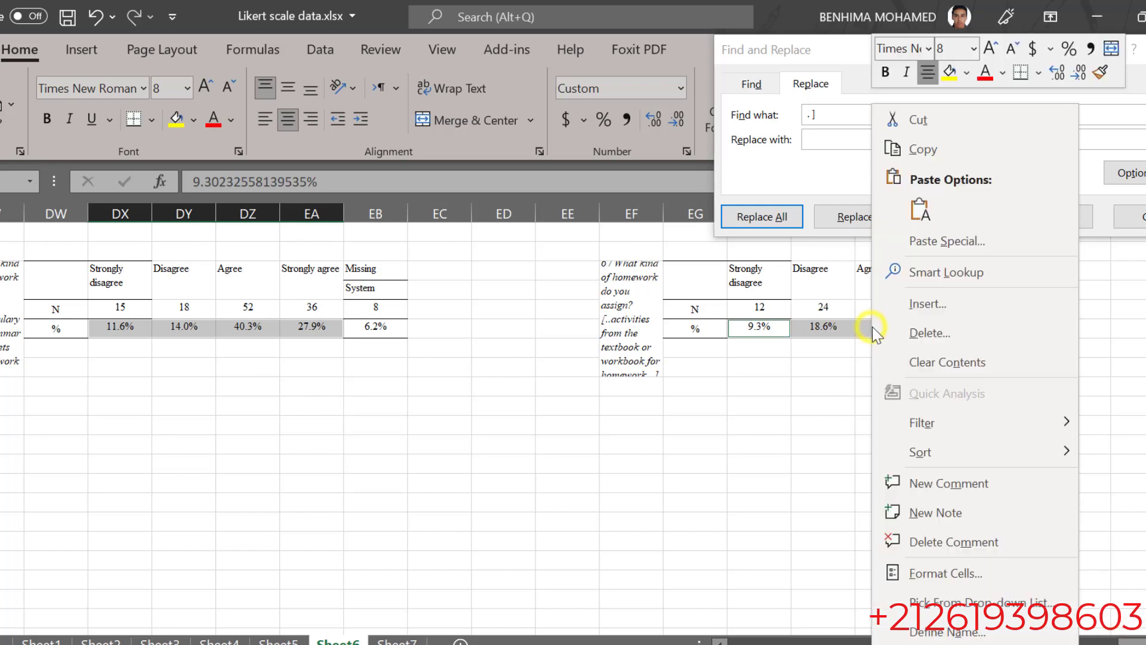
click(918, 148)
Paste the copied percentages as a single row starting in column F, below the first item's table.
click(88, 518)
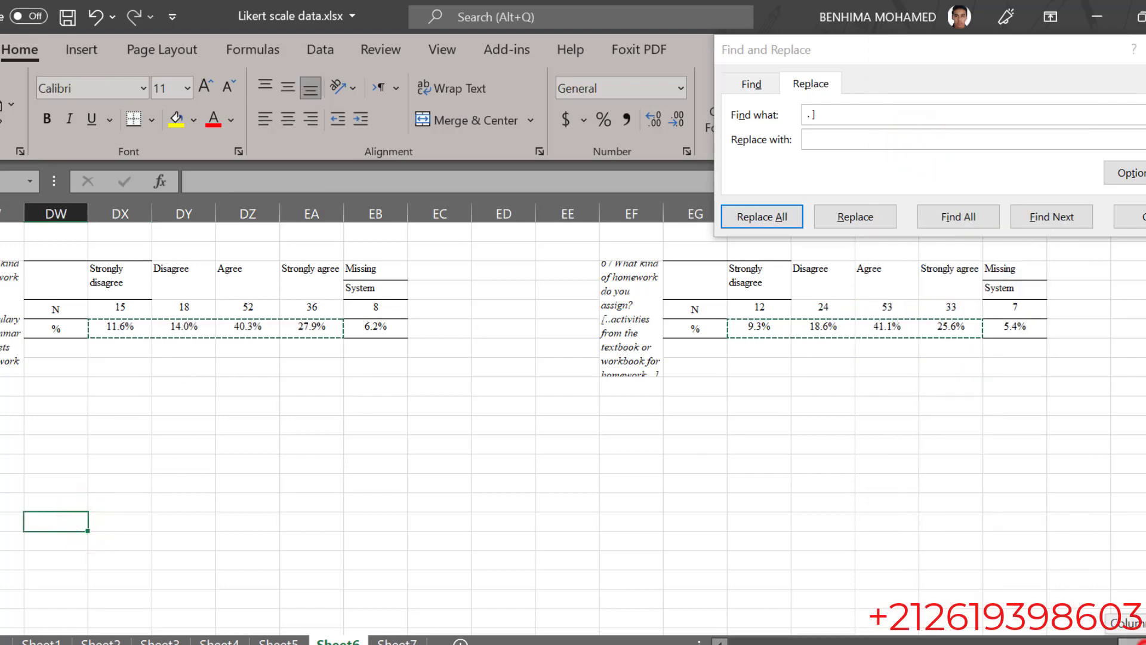
drag(1123, 640, 798, 642)
click(320, 480)
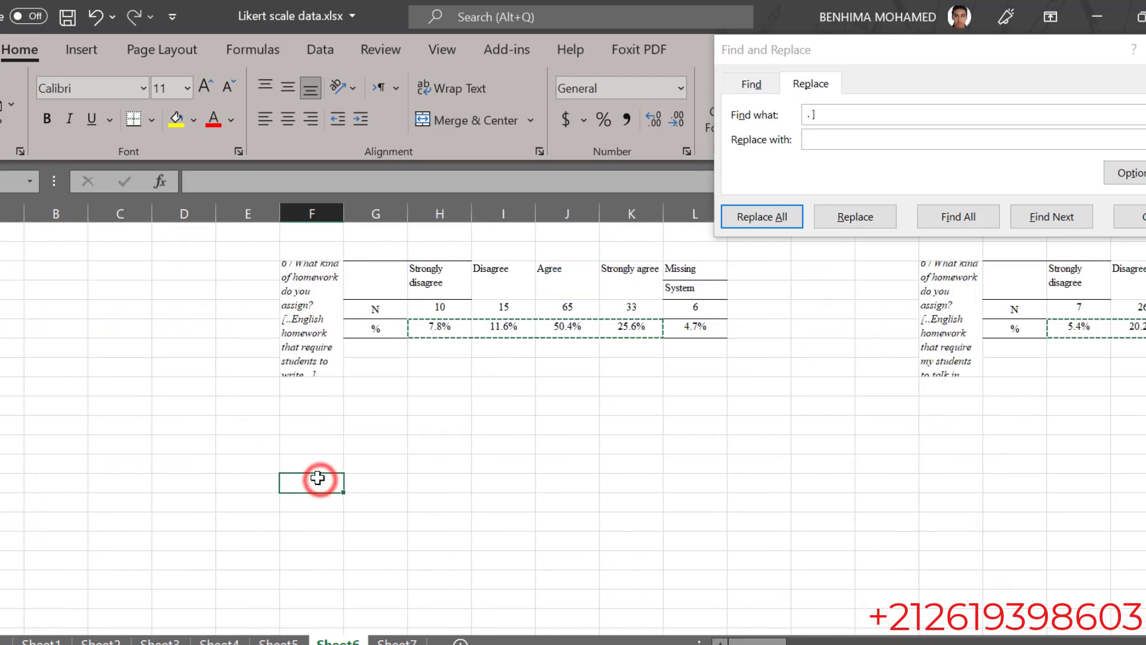
right_click(317, 478)
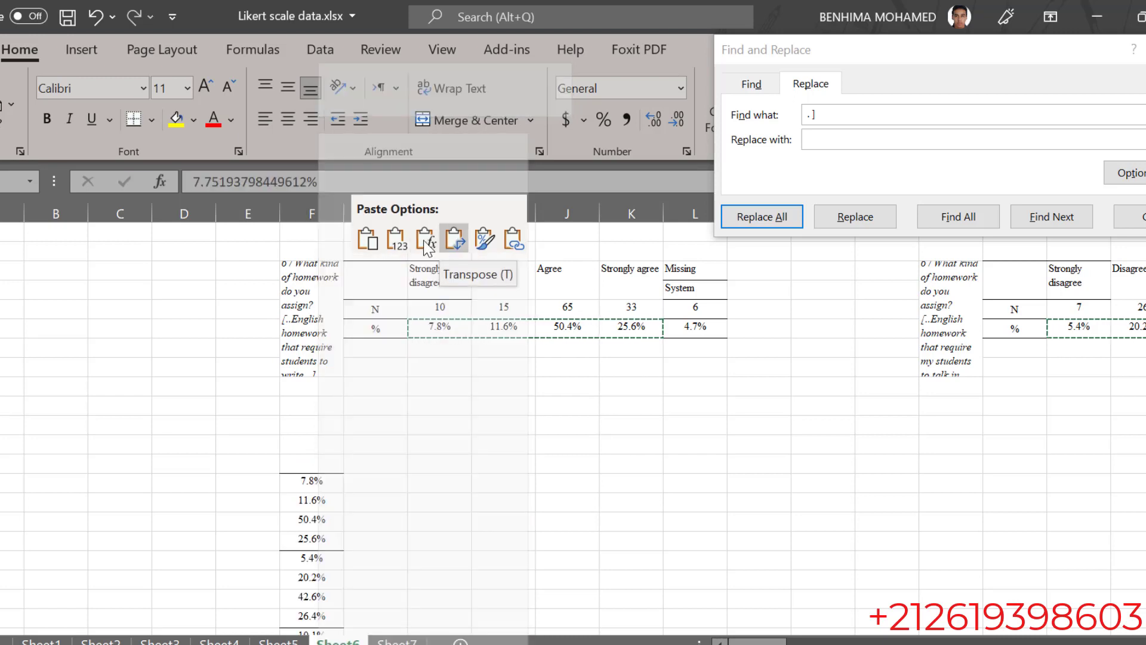
click(368, 240)
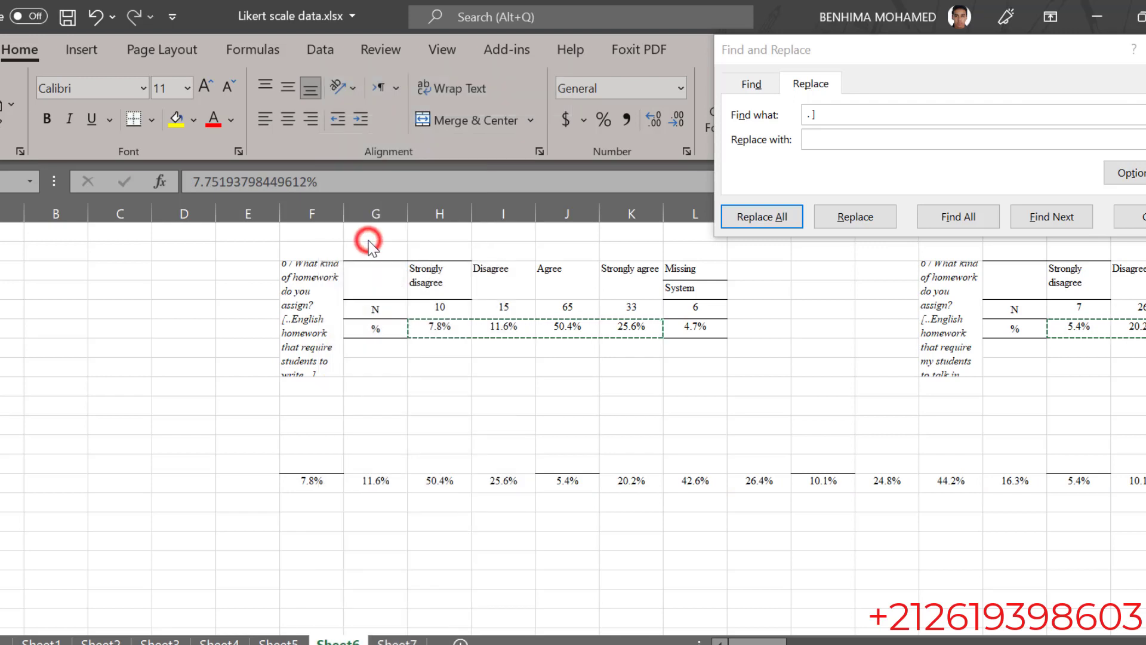
Move the second item's four percentages from columns J to M to directly beneath the first item's percentages in columns F to I.
click(303, 489)
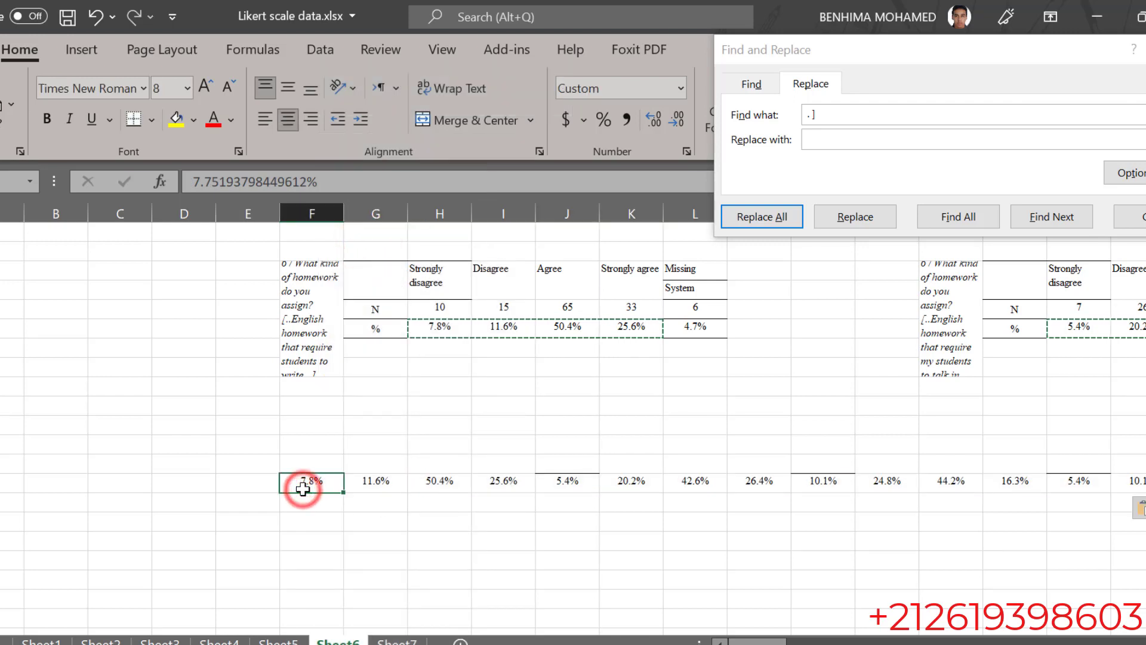
drag(316, 479, 748, 480)
right_click(748, 479)
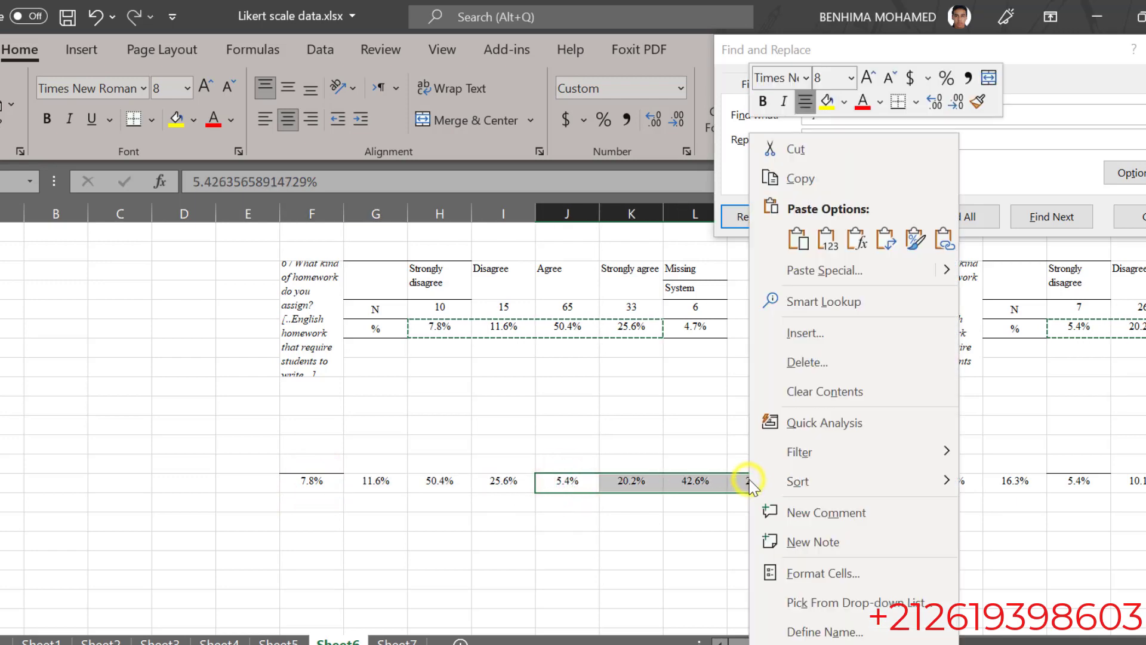
click(790, 142)
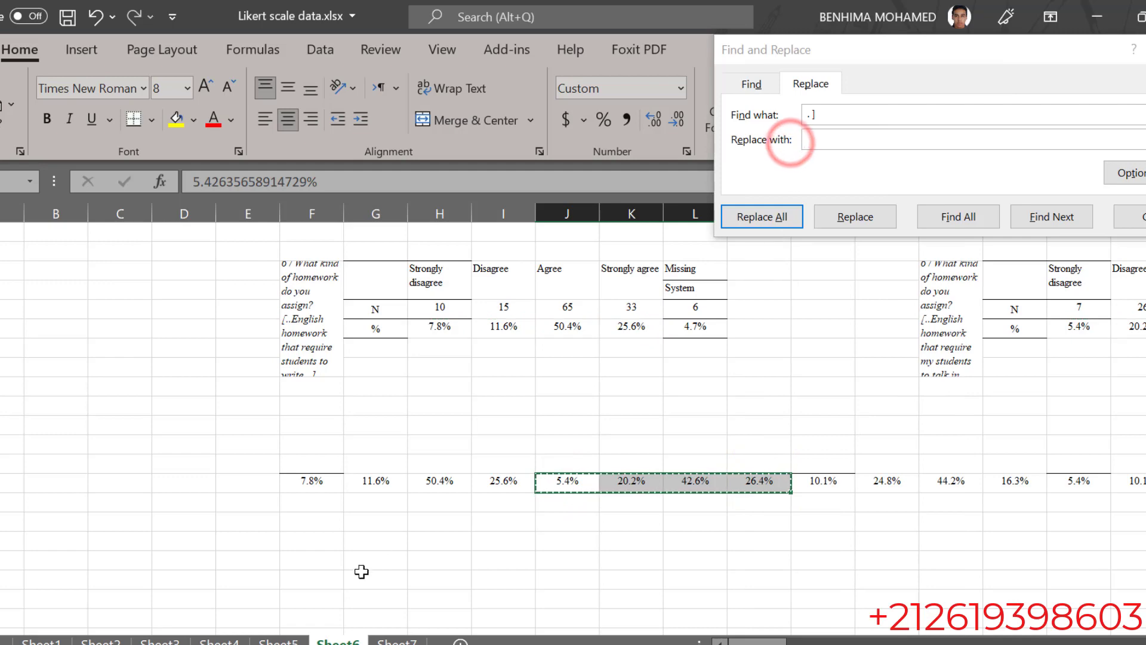
click(319, 499)
right_click(318, 499)
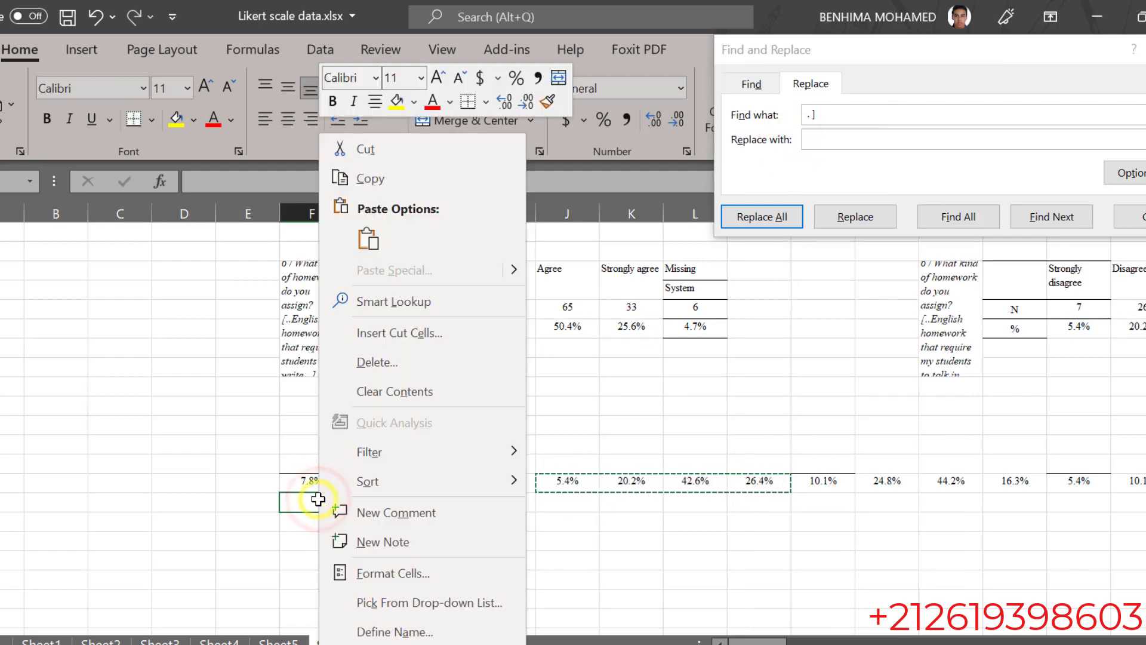
click(372, 240)
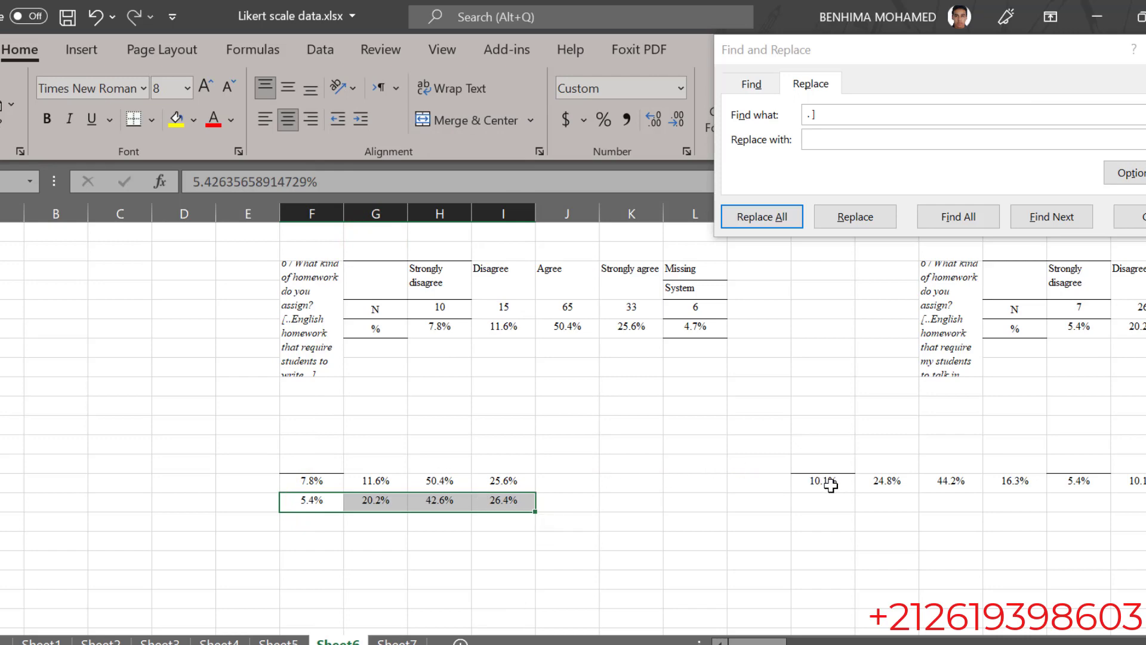
Move the third item's four percentages from columns N to Q to directly beneath the second item's percentages in columns F to I.
drag(757, 641, 765, 641)
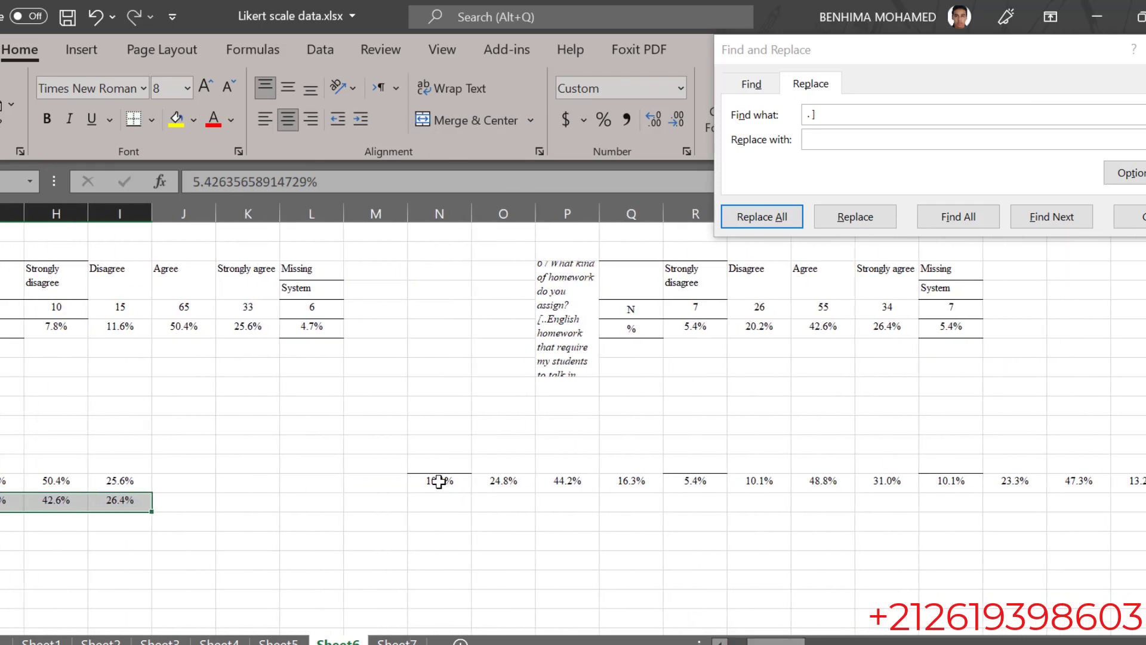
drag(439, 481, 626, 483)
right_click(625, 482)
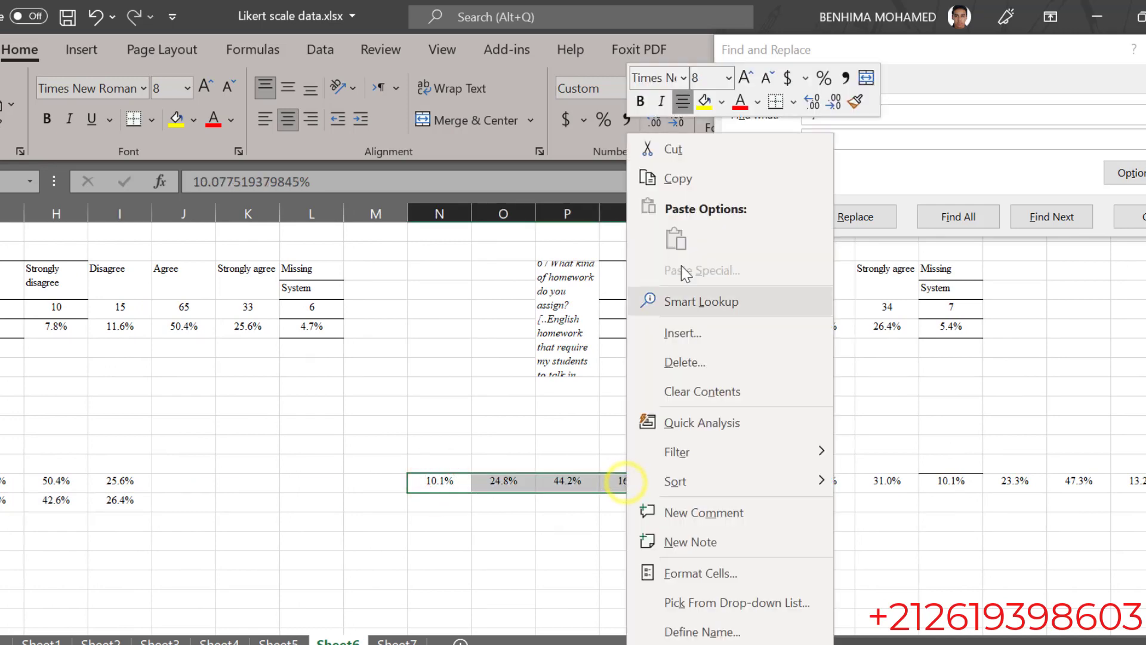
click(666, 145)
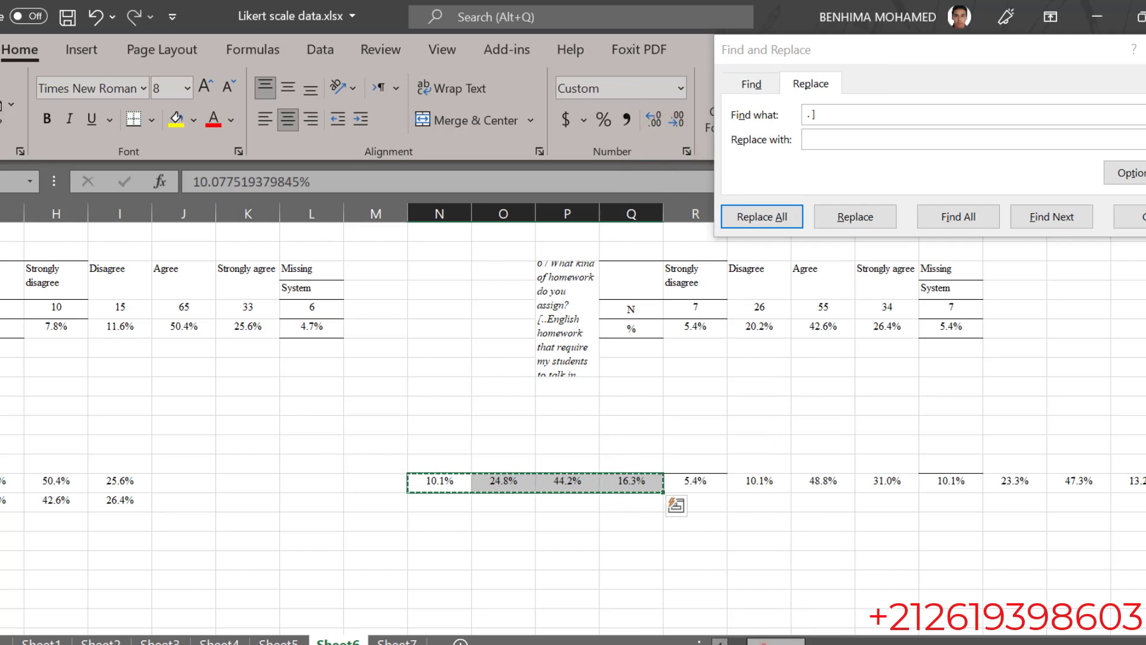
drag(776, 642, 729, 642)
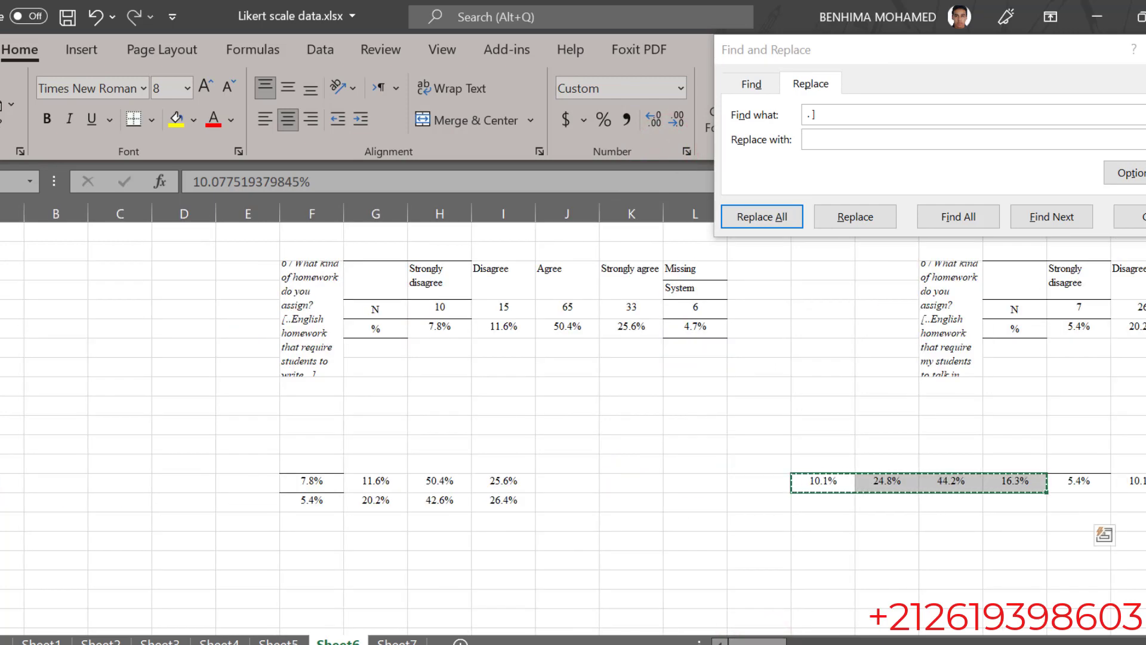
ctrl+scroll(394, 418, up, 1)
scroll(478, 537, down, 1)
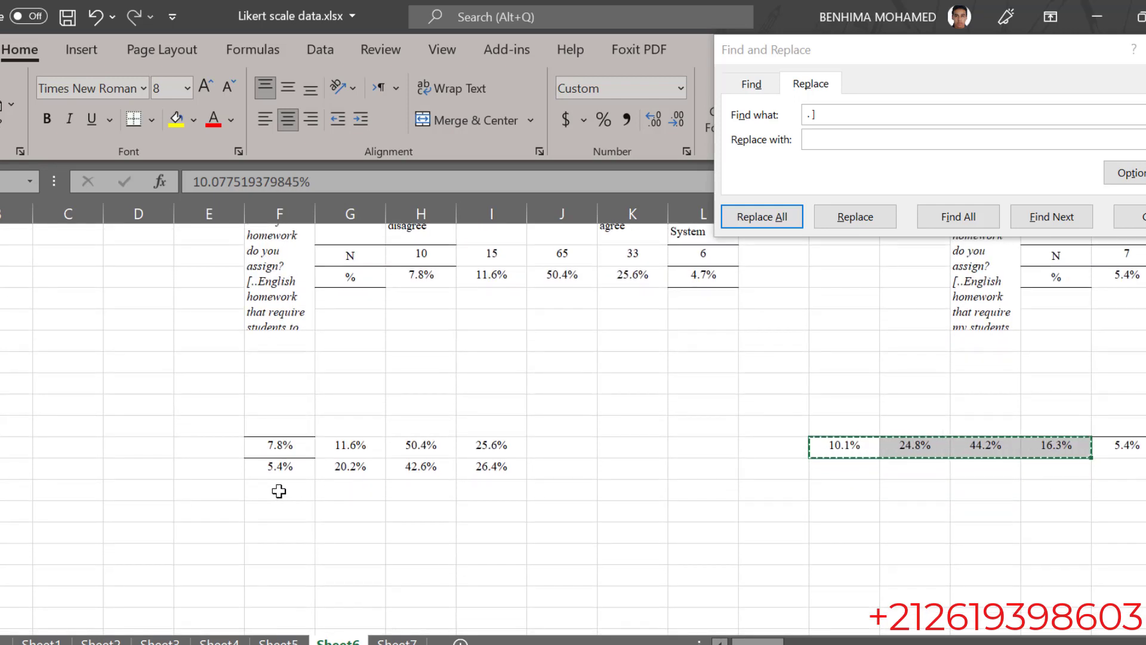
right_click(278, 490)
click(329, 239)
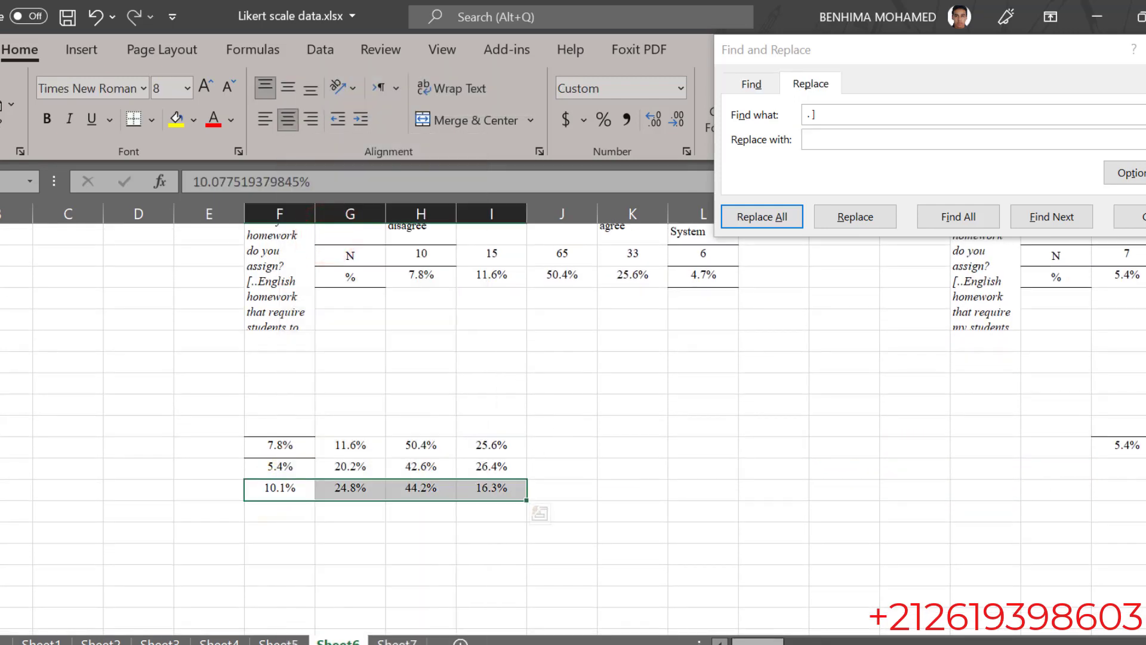
Move the fourth item's four percentages from columns R to U to the next empty row of the stack in columns F to I.
drag(757, 641, 783, 642)
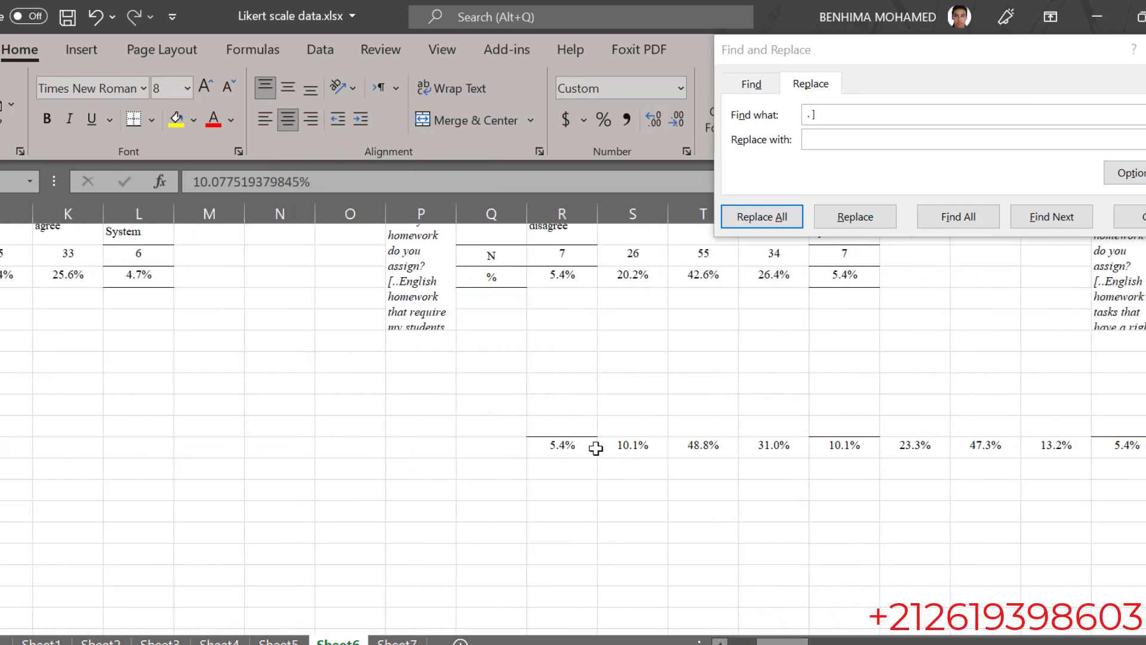
drag(588, 446, 756, 446)
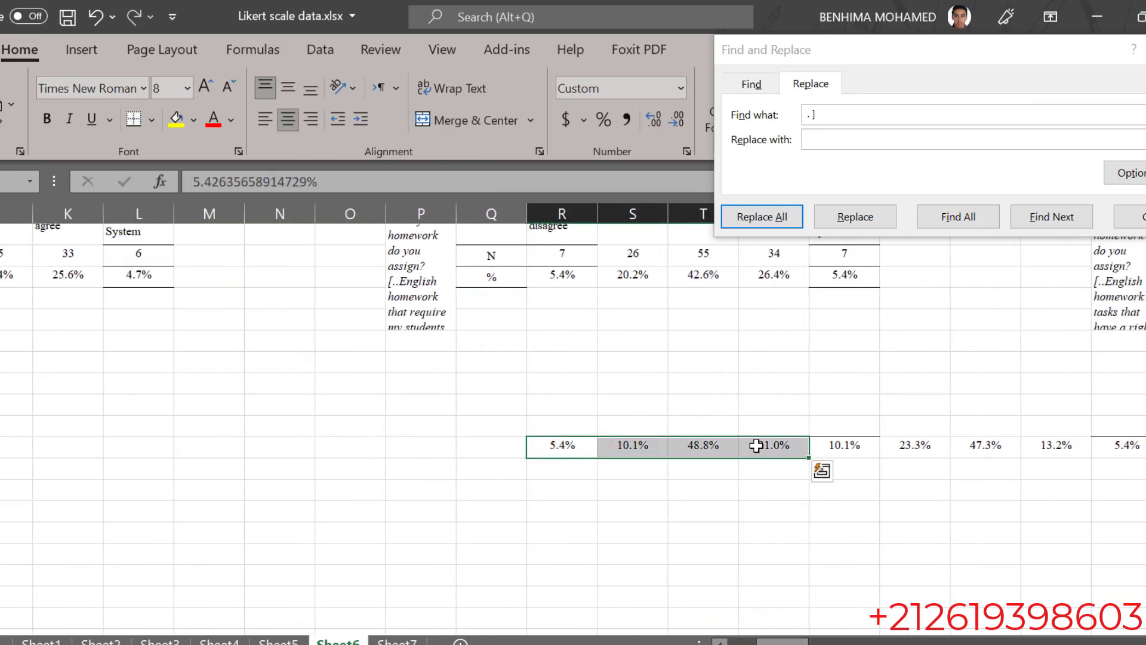
right_click(756, 445)
click(813, 170)
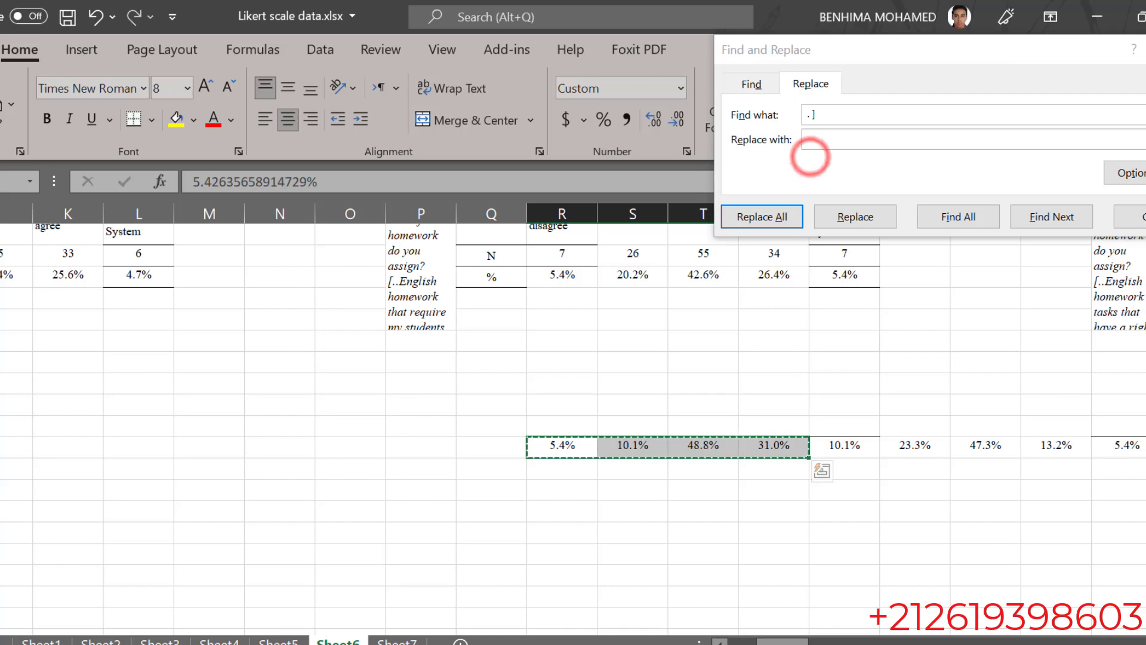
drag(783, 641, 755, 641)
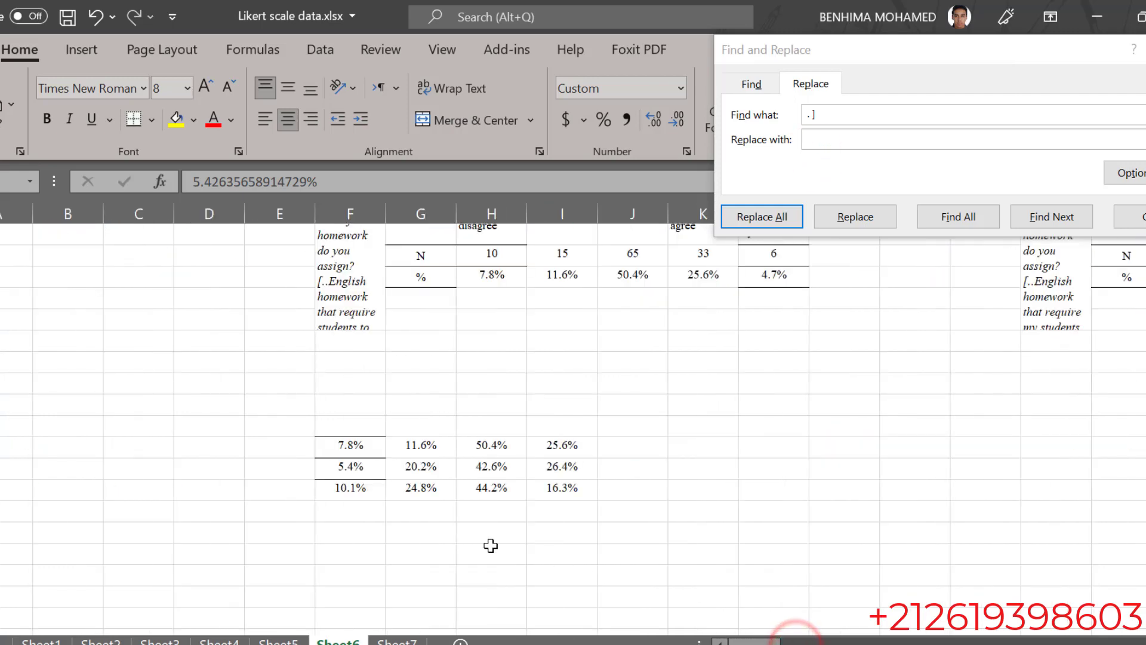
click(379, 514)
right_click(372, 509)
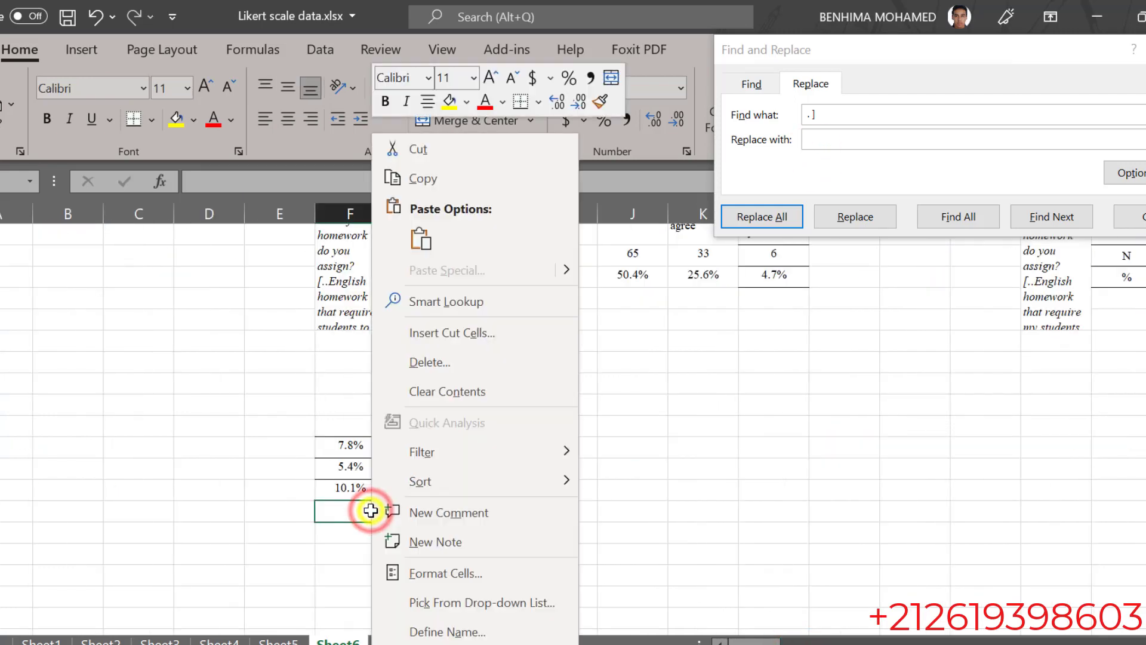
click(426, 238)
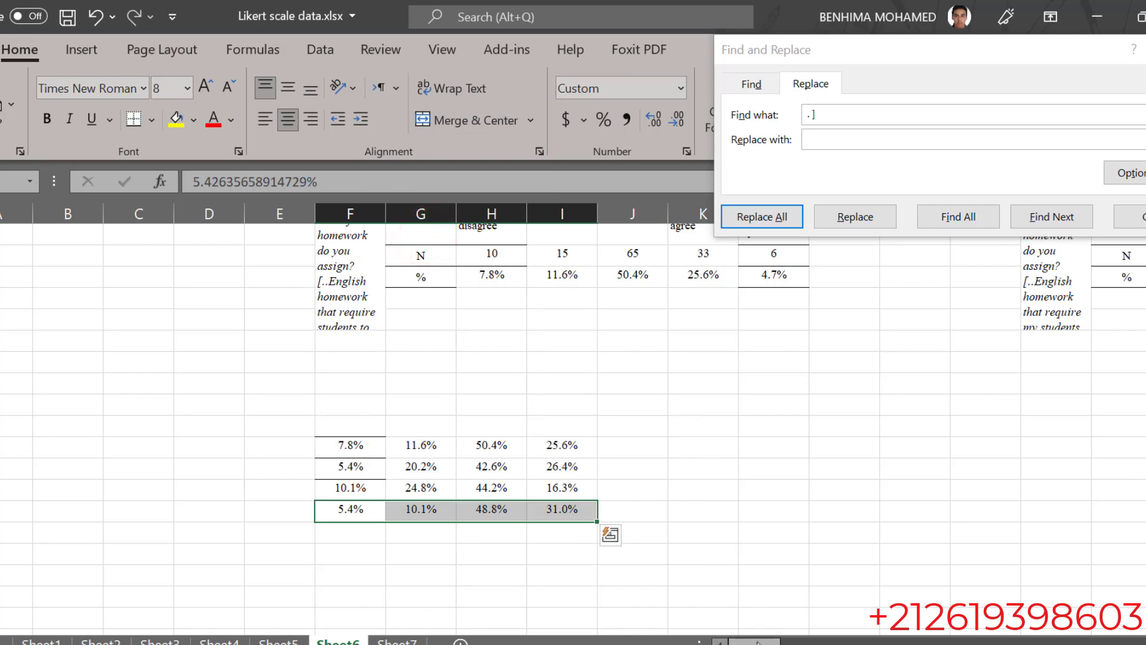
Move the fifth item's four percentages from columns V to Y to directly beneath the fourth item's row in columns F to I.
drag(757, 643, 811, 643)
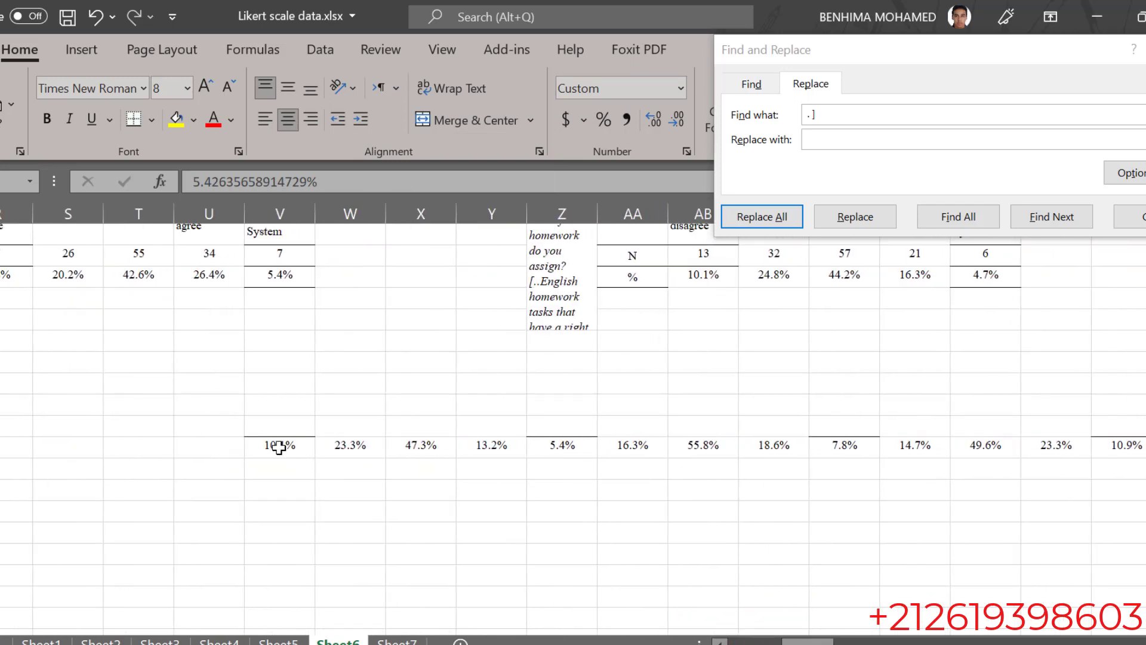
drag(279, 447, 471, 443)
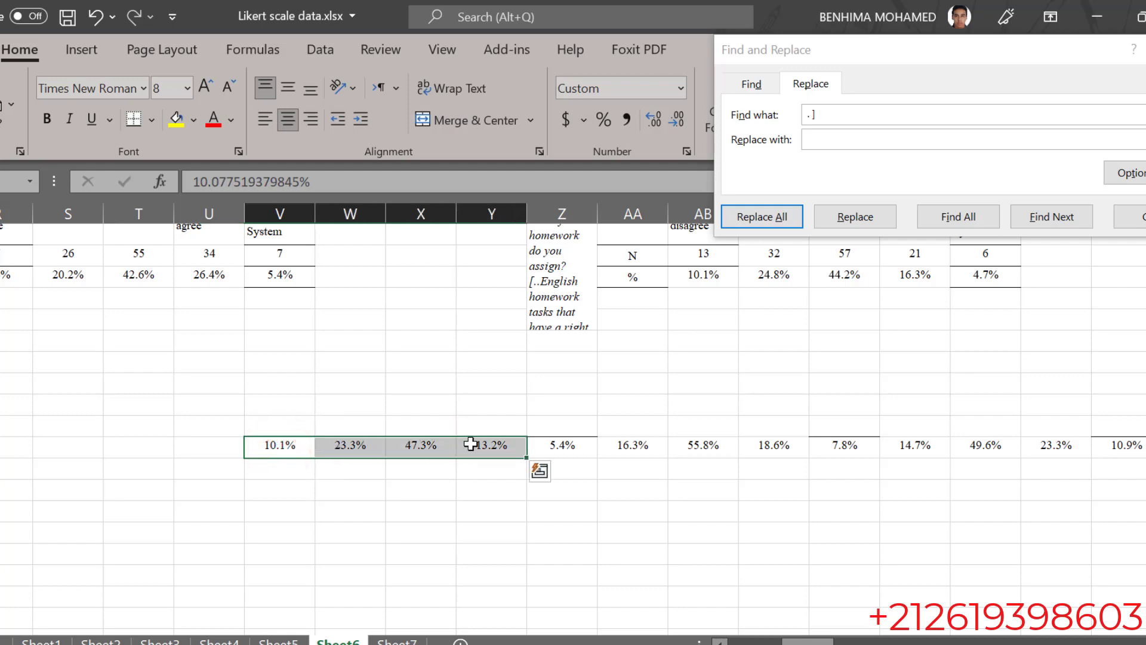
right_click(471, 444)
click(525, 148)
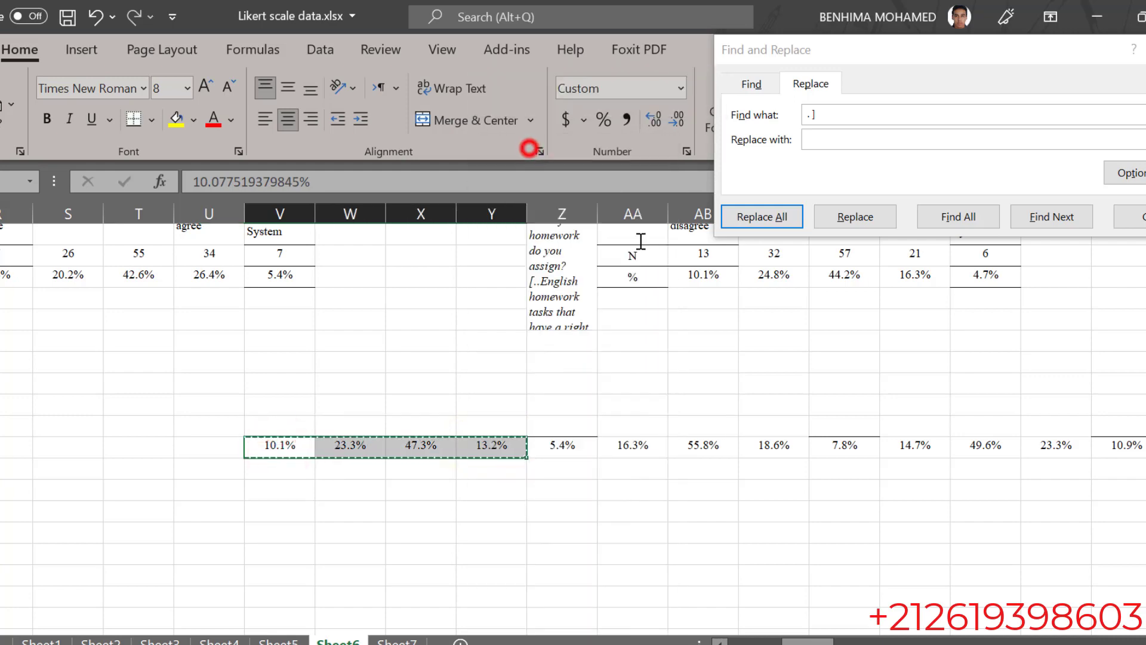
drag(807, 642, 740, 643)
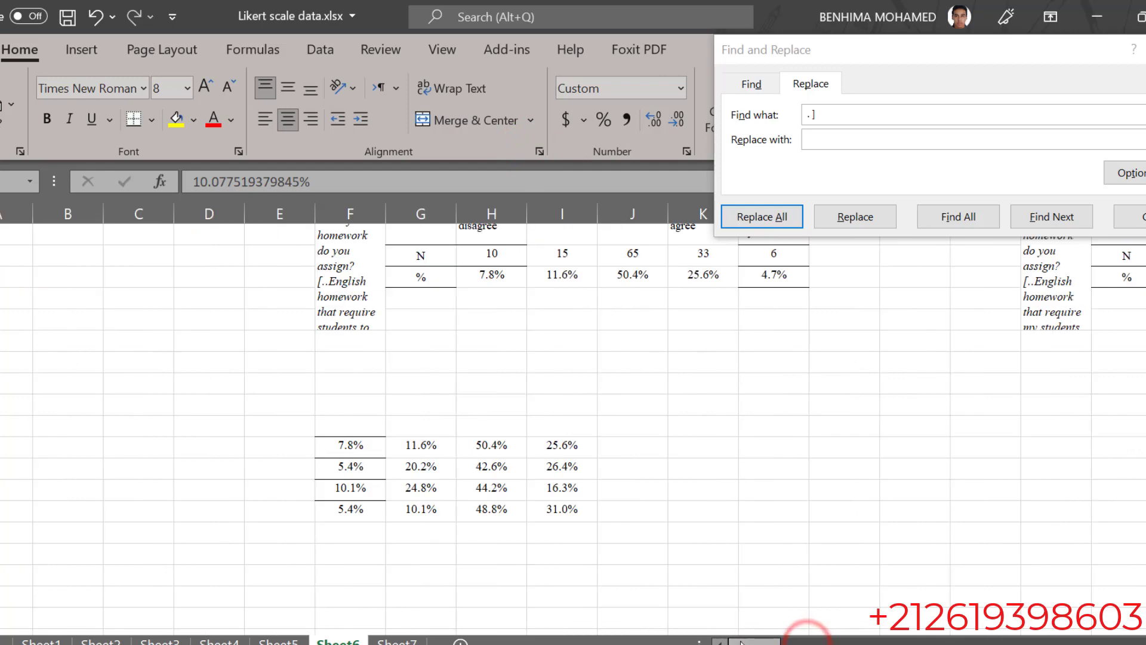
click(351, 532)
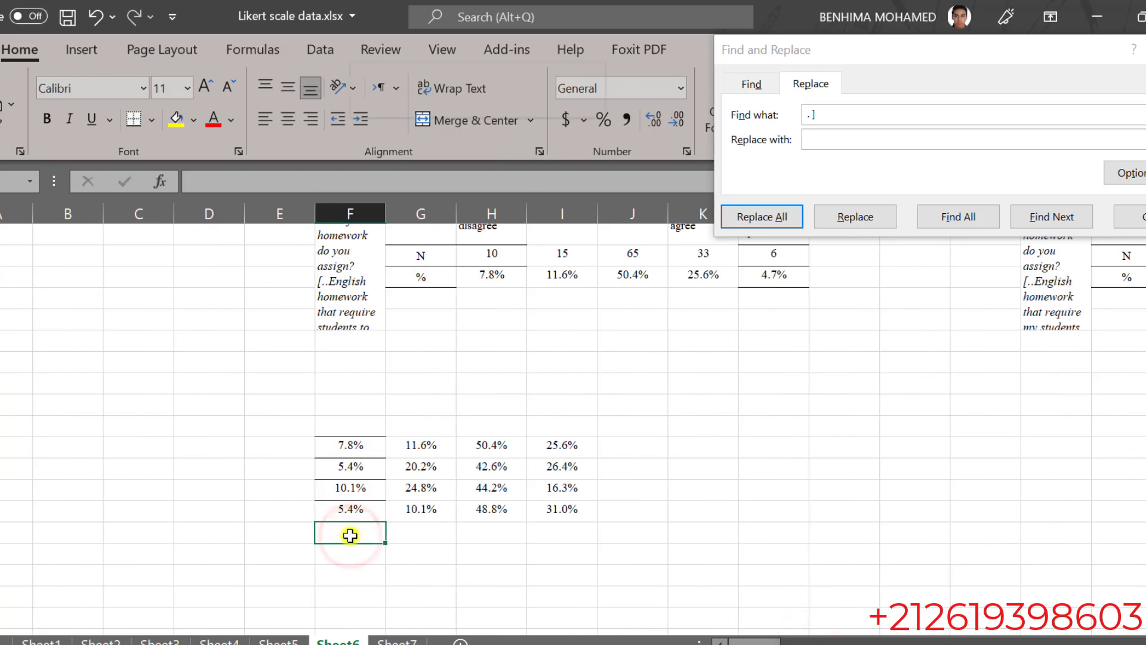
right_click(350, 535)
click(399, 240)
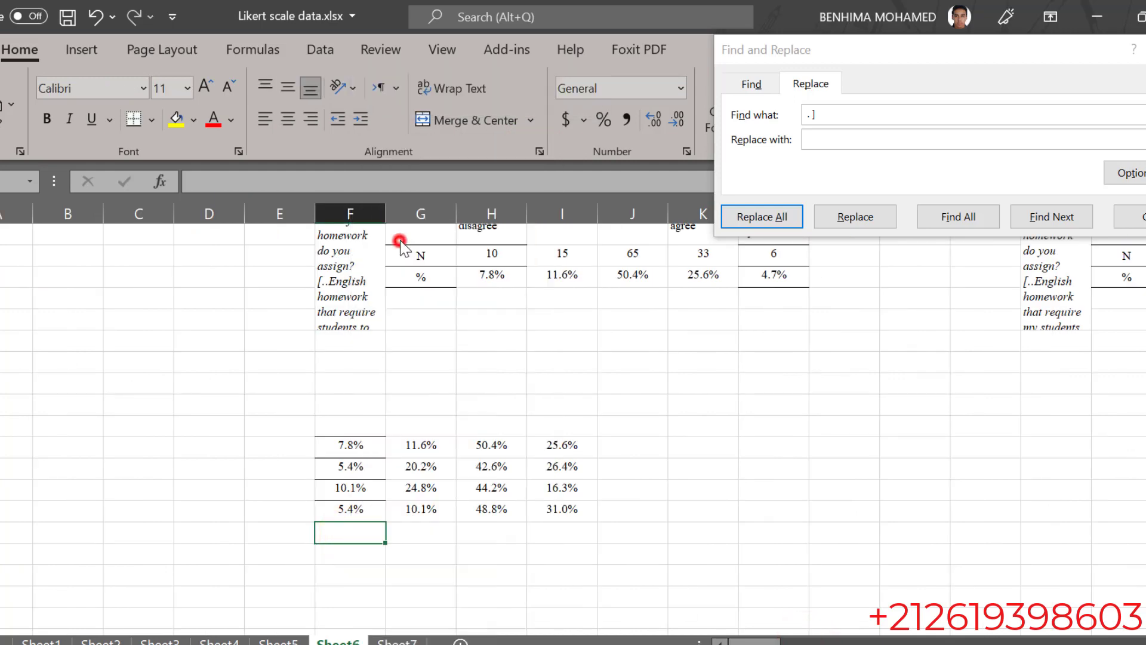
Move the sixth item's four percentages from columns Z to AC to directly beneath the fifth item's row in columns F to I.
drag(751, 641, 823, 642)
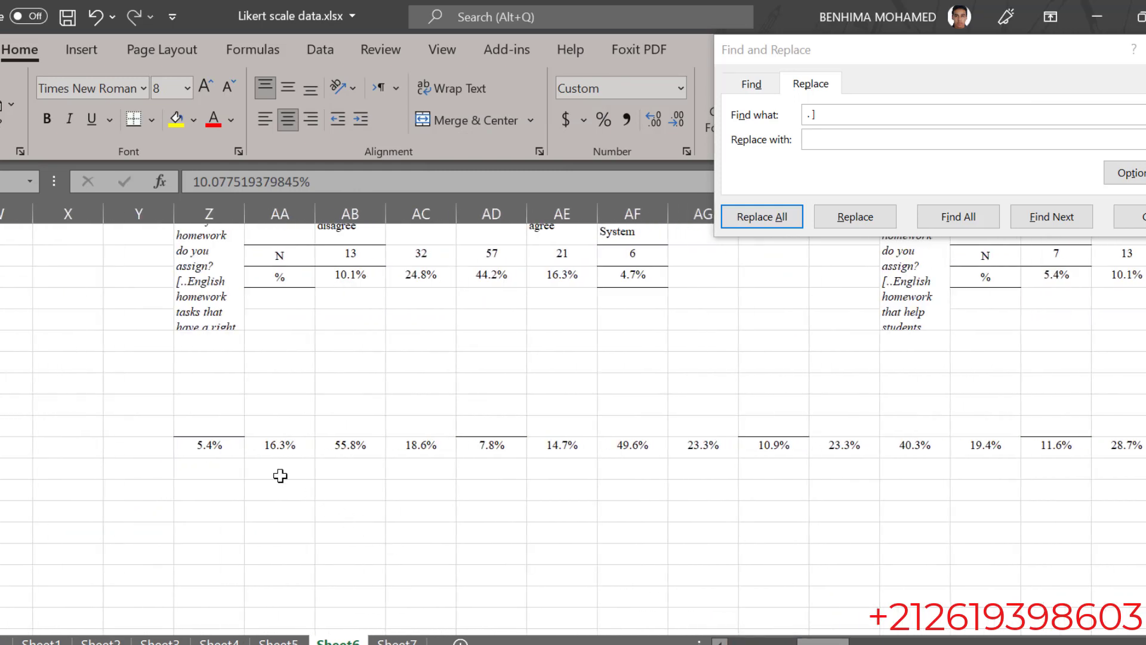
drag(215, 444, 434, 444)
right_click(434, 445)
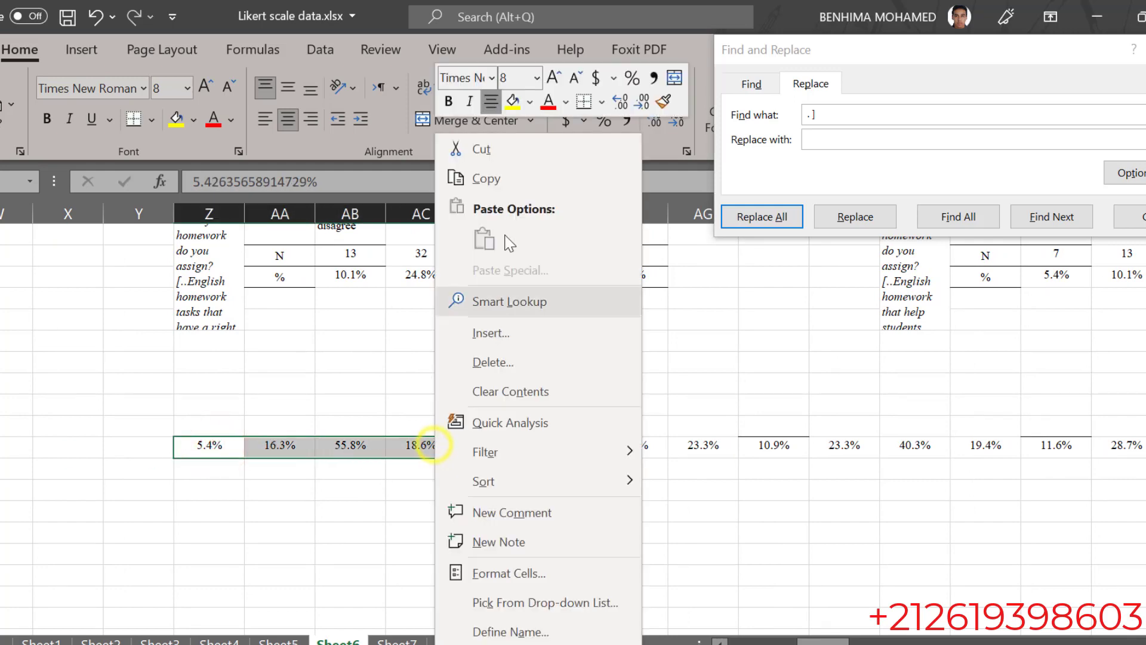
click(486, 147)
drag(824, 643, 754, 643)
click(349, 550)
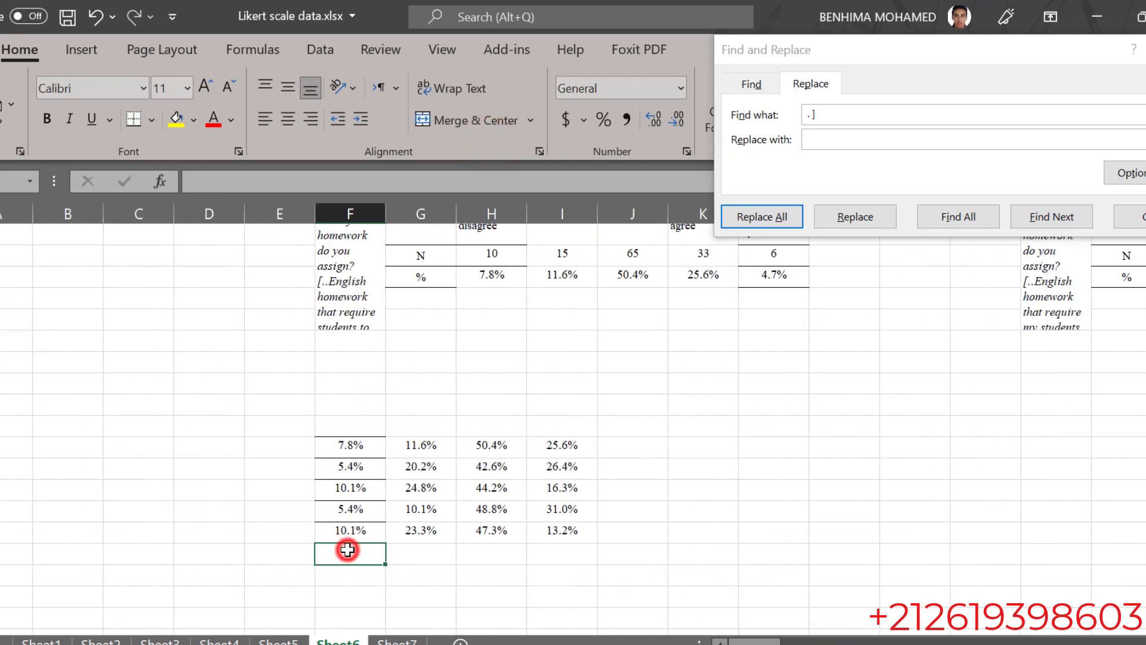
right_click(346, 550)
click(397, 113)
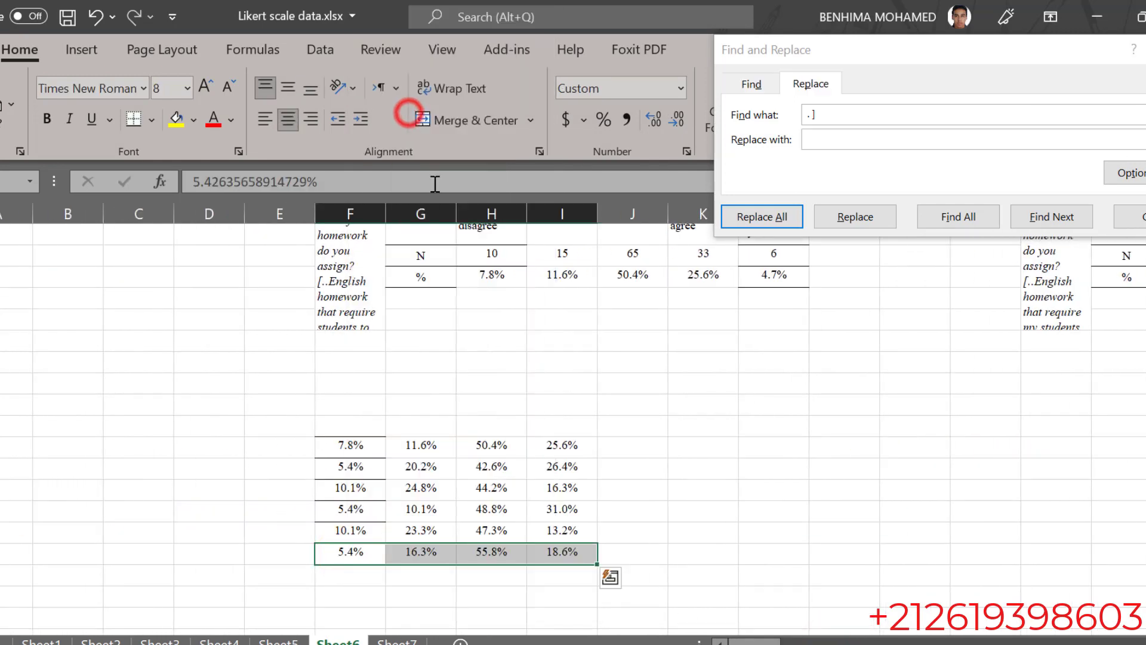
Move the seventh item's four percentages from columns AD to AG to directly beneath the sixth item's row in columns F to I.
drag(754, 643, 833, 643)
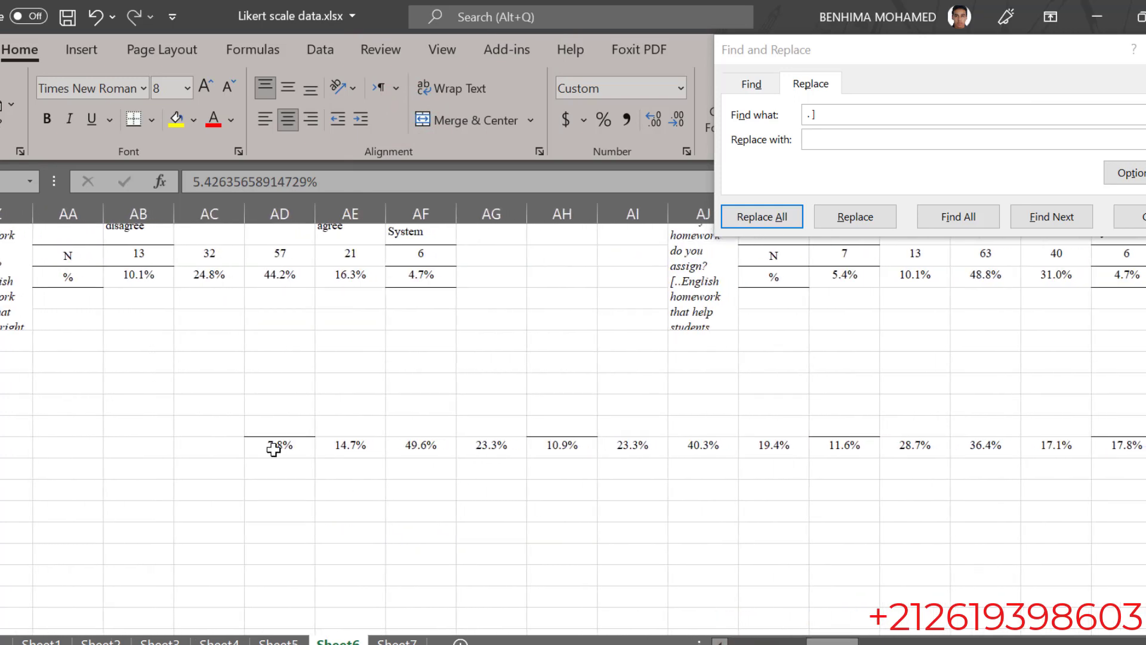
drag(273, 448, 489, 451)
right_click(489, 450)
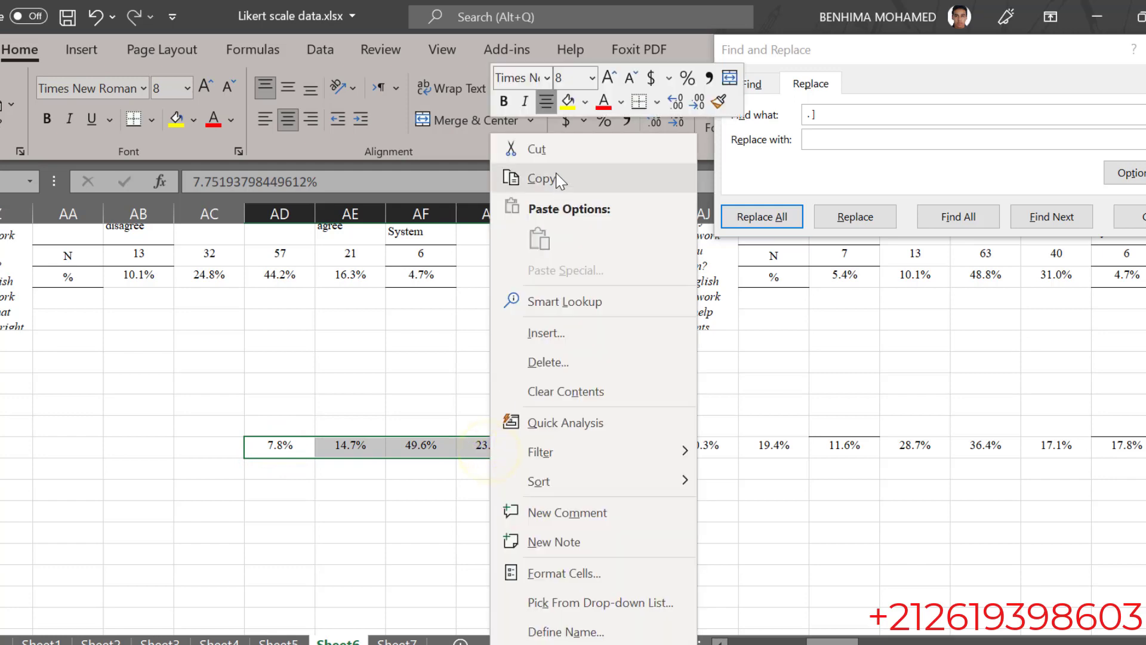
click(550, 151)
mouse_move(836, 641)
mouse_down()
mouse_move(812, 640)
mouse_move(822, 640)
mouse_up()
click(350, 574)
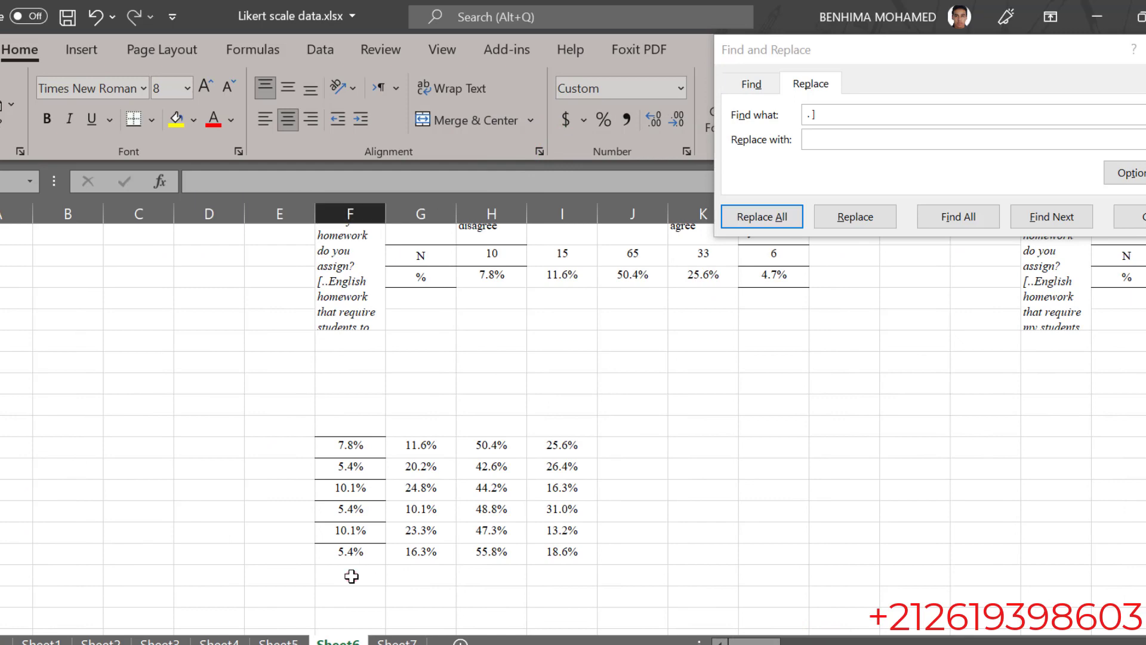
right_click(351, 576)
click(401, 139)
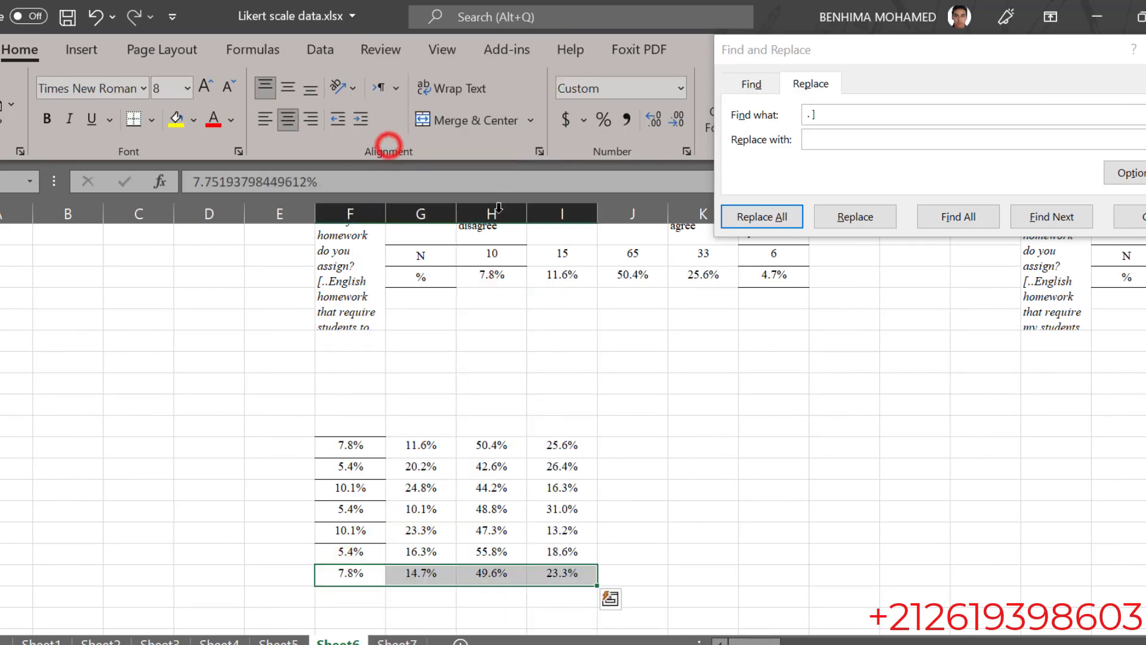
Move the eighth item's four percentages from columns AH to AK to directly beneath the seventh item's row in columns F to I.
drag(759, 641, 853, 642)
drag(216, 445, 403, 448)
right_click(404, 448)
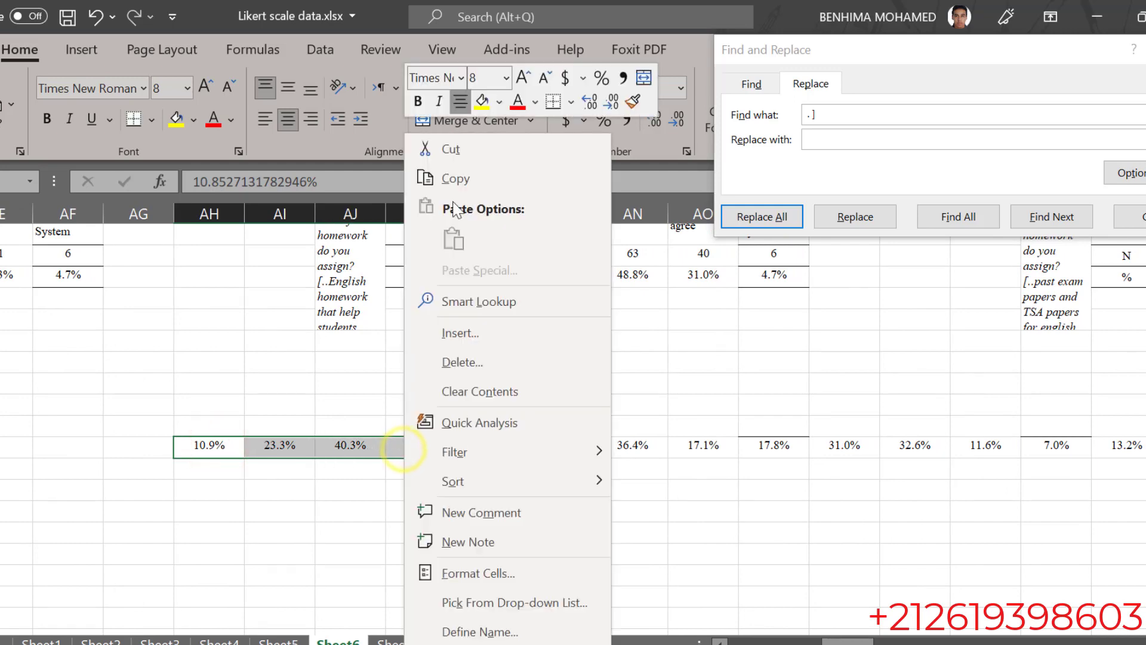
click(457, 152)
drag(849, 643, 753, 643)
click(354, 597)
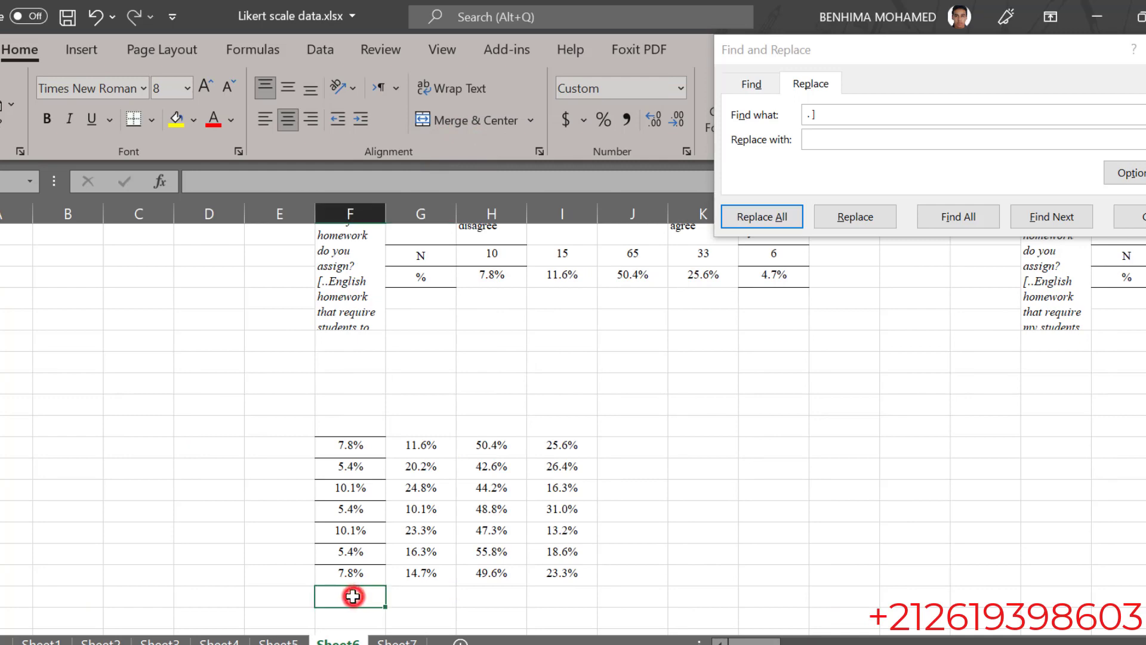
right_click(352, 596)
click(404, 159)
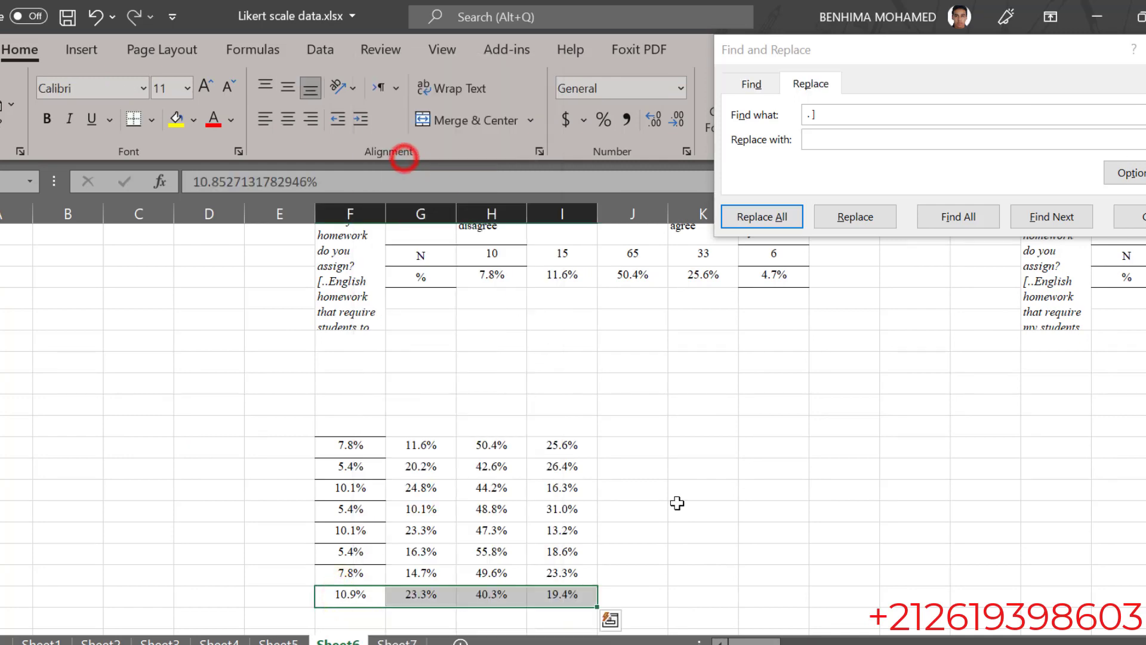
Move the ninth item's four percentages from columns AL to AO to directly beneath the eighth item's row in columns F to I.
drag(746, 640, 861, 642)
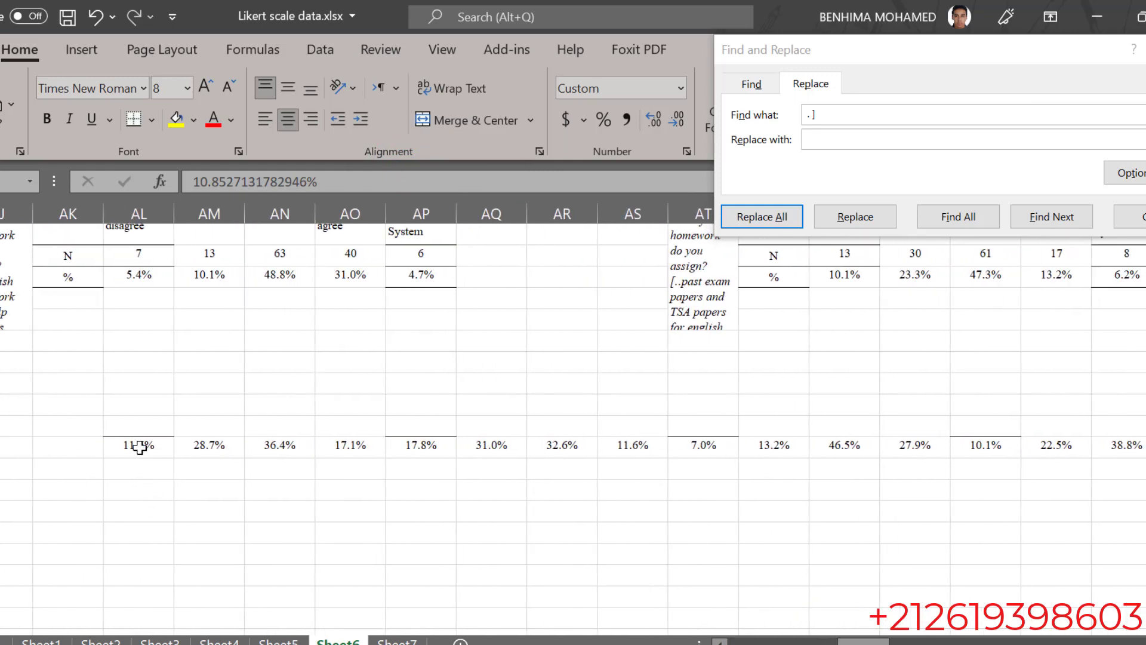
drag(139, 447, 333, 447)
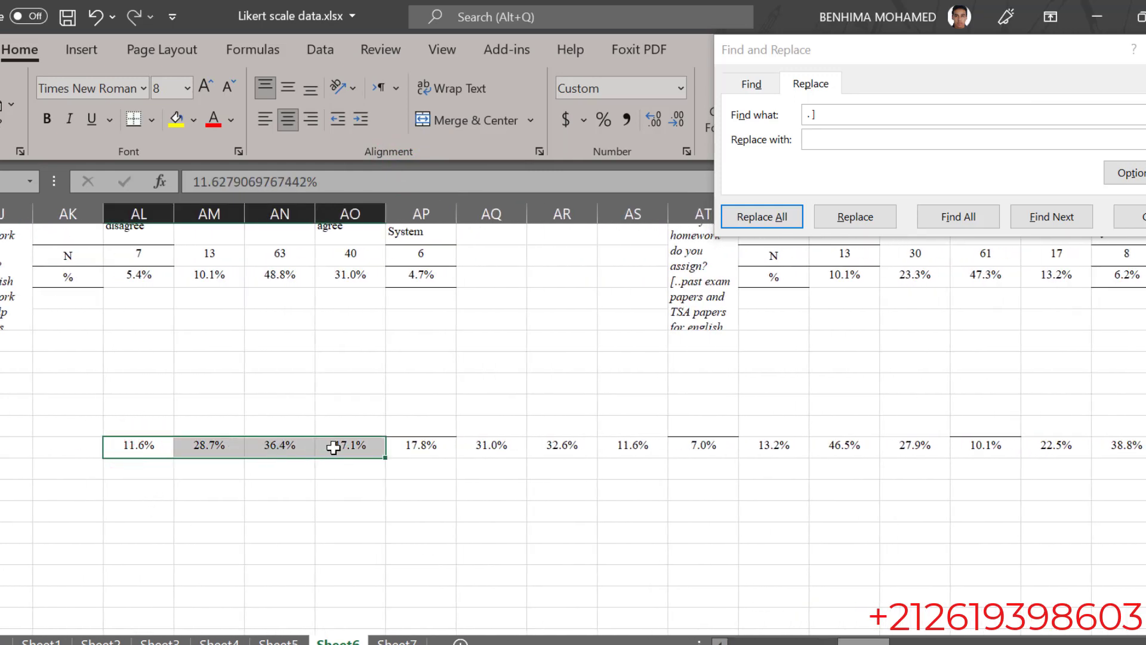
right_click(333, 447)
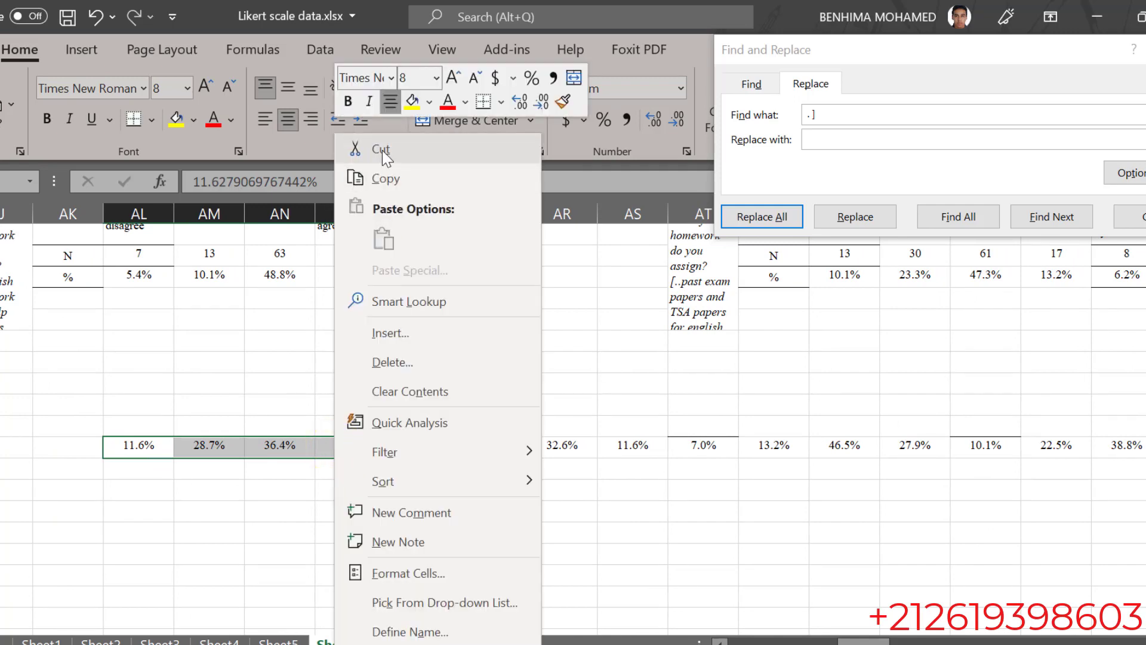
click(382, 150)
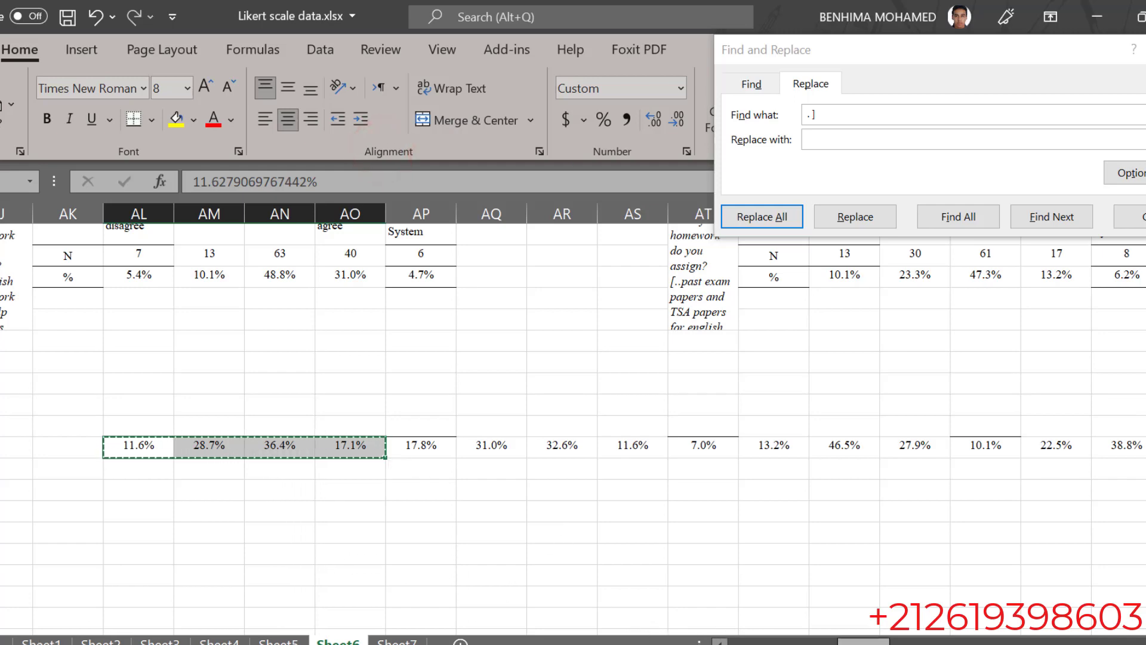
drag(864, 642, 762, 642)
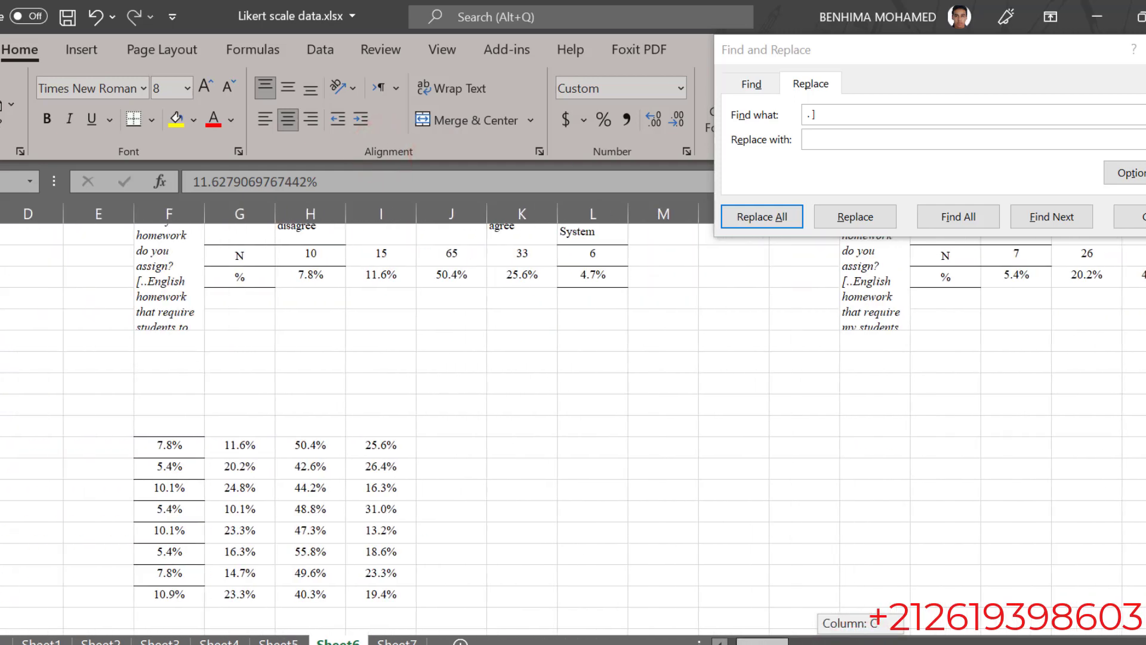
scroll(255, 567, down, 1)
click(148, 554)
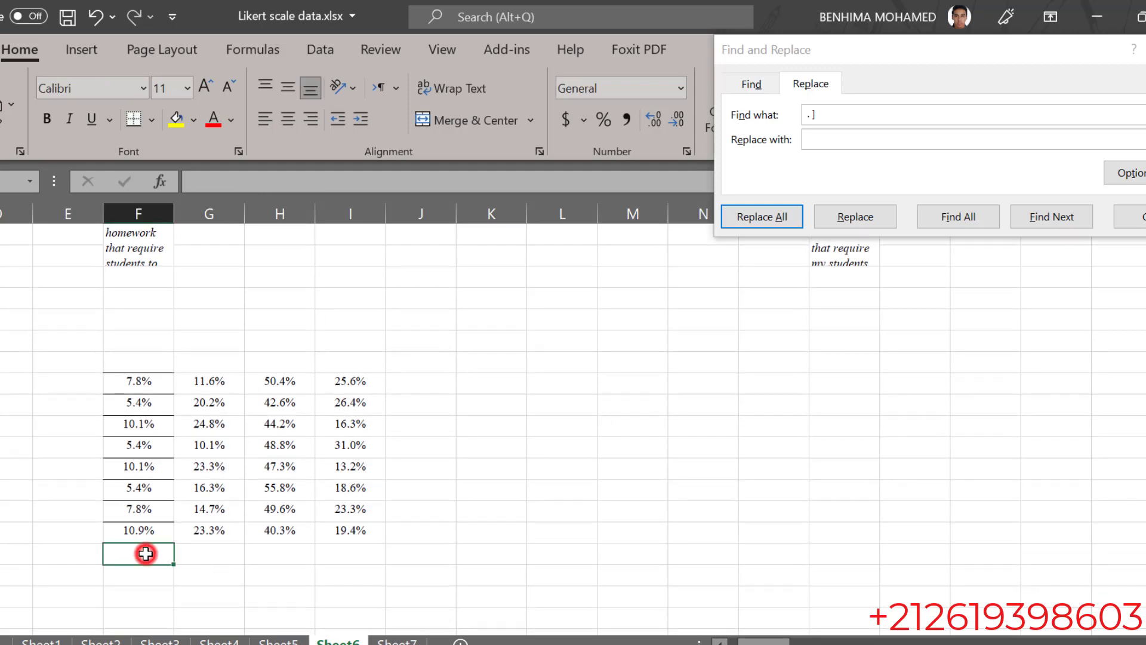
right_click(148, 553)
click(195, 118)
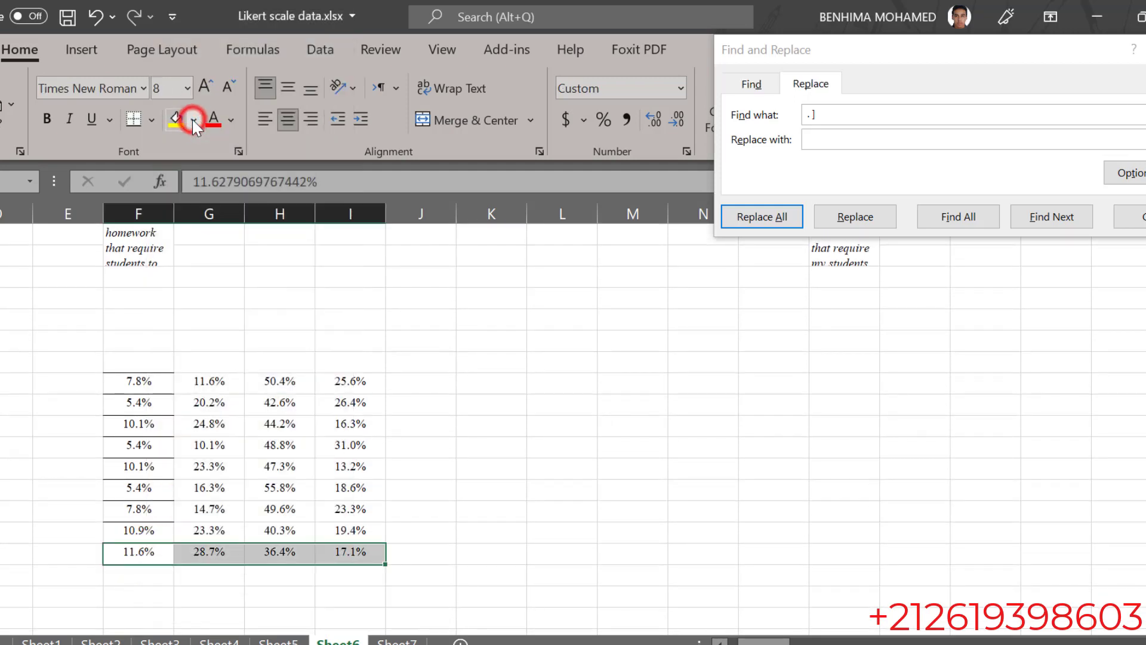
Move the tenth item's four percentages from columns AP to AS to directly beneath the ninth item's row in columns F to I.
drag(737, 640, 843, 639)
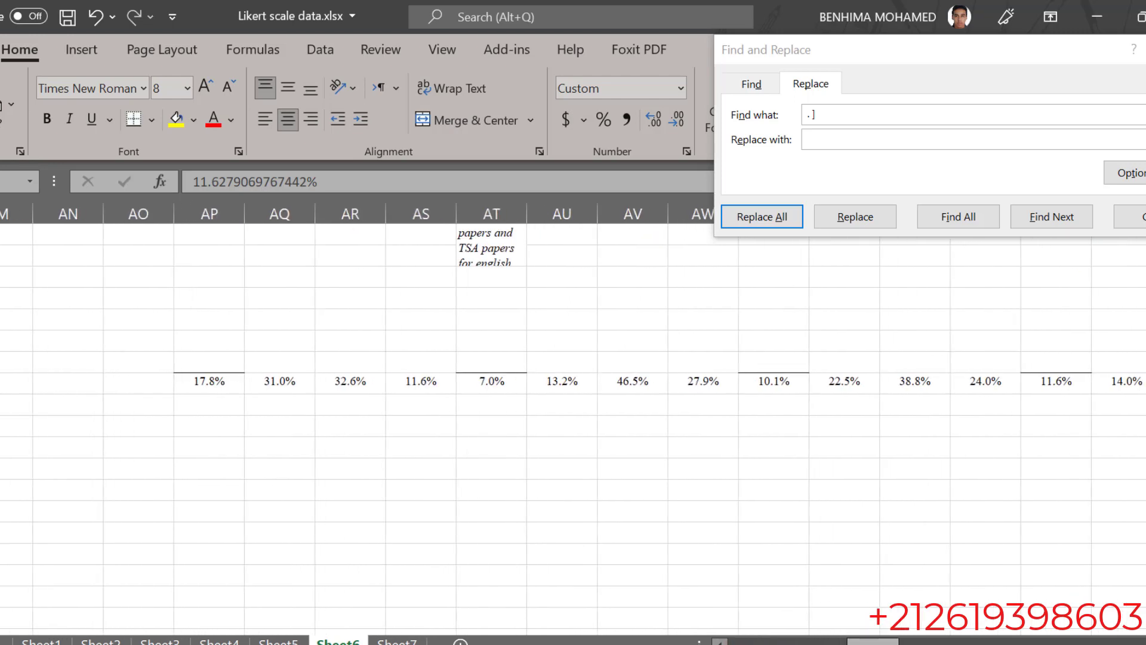
click(193, 381)
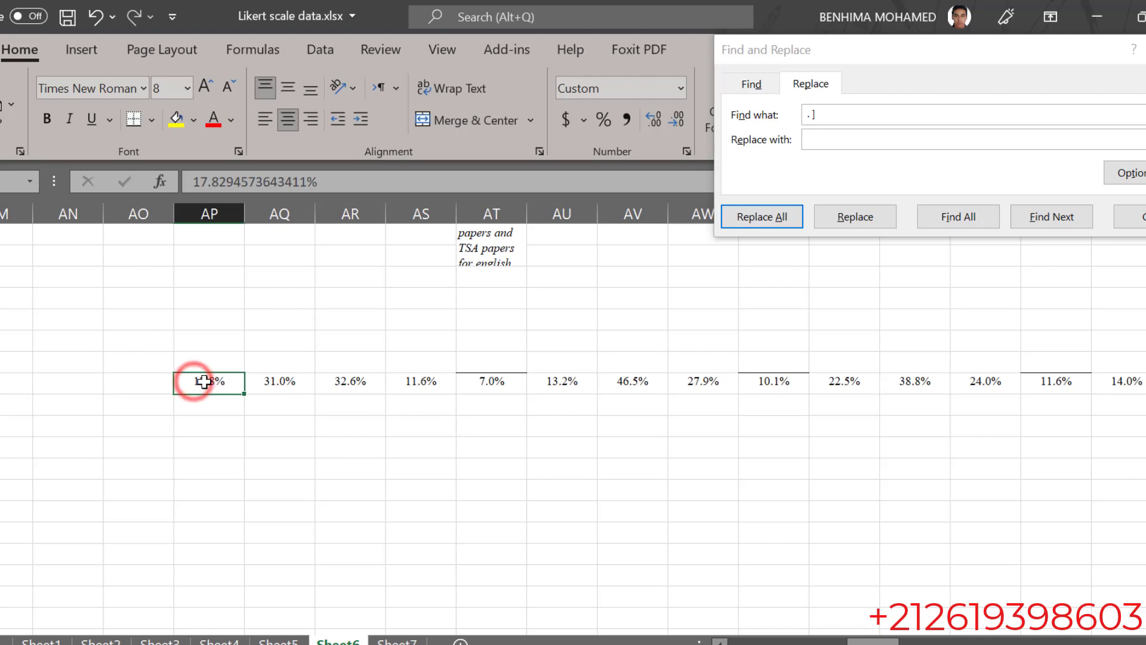
drag(204, 382, 392, 391)
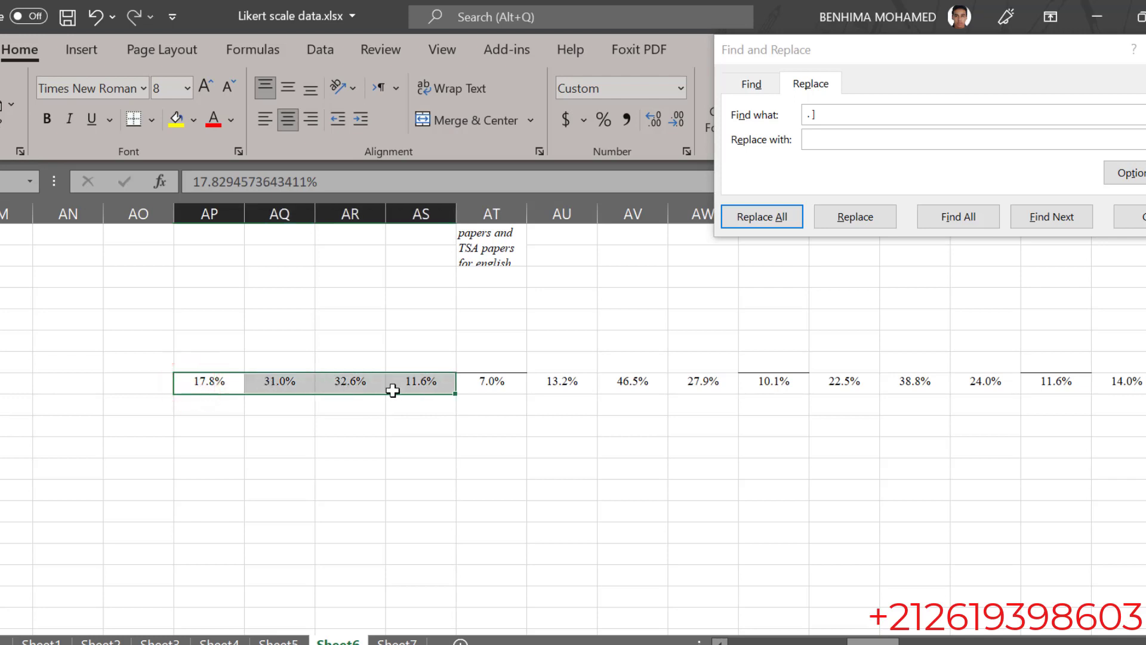
right_click(431, 382)
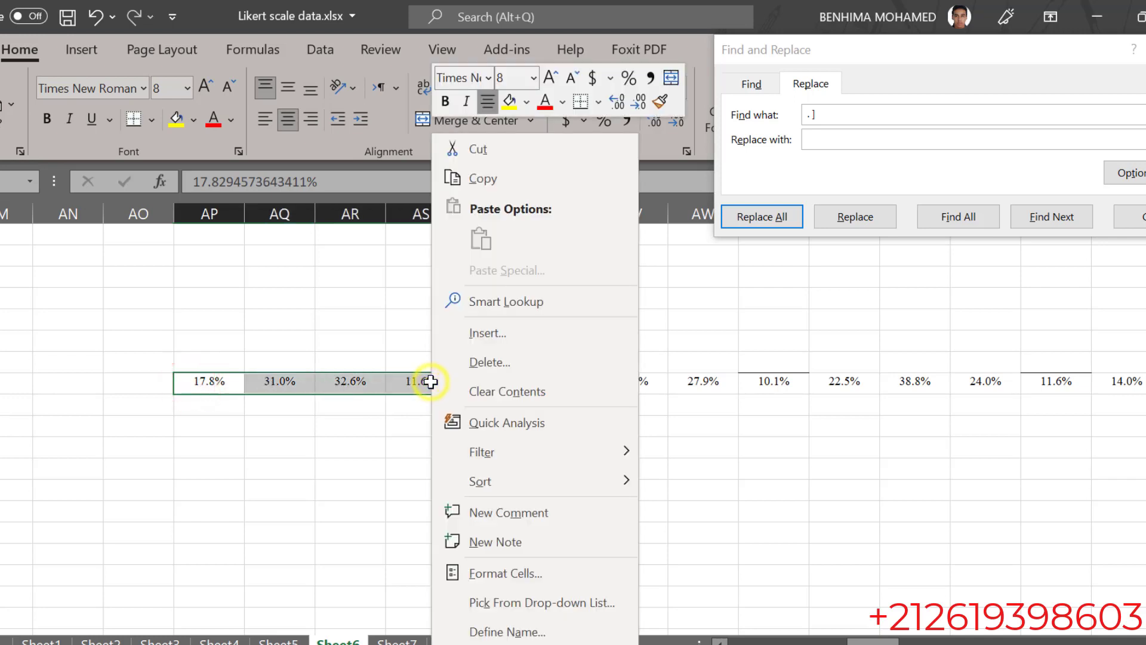
click(486, 148)
drag(877, 640, 755, 640)
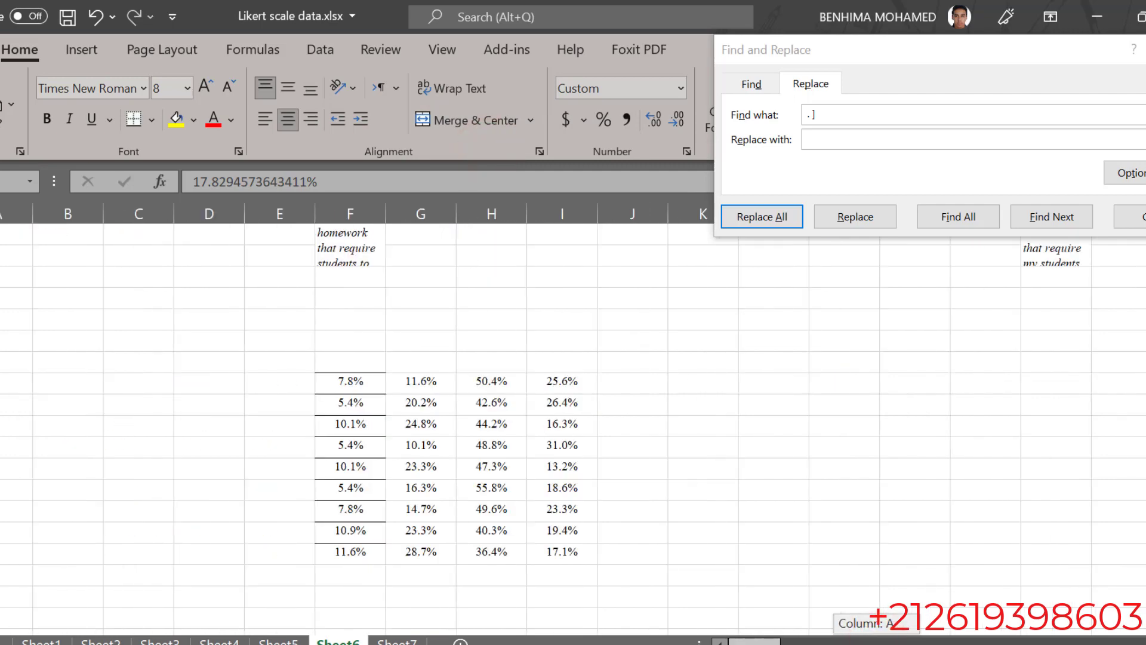
click(363, 573)
right_click(362, 574)
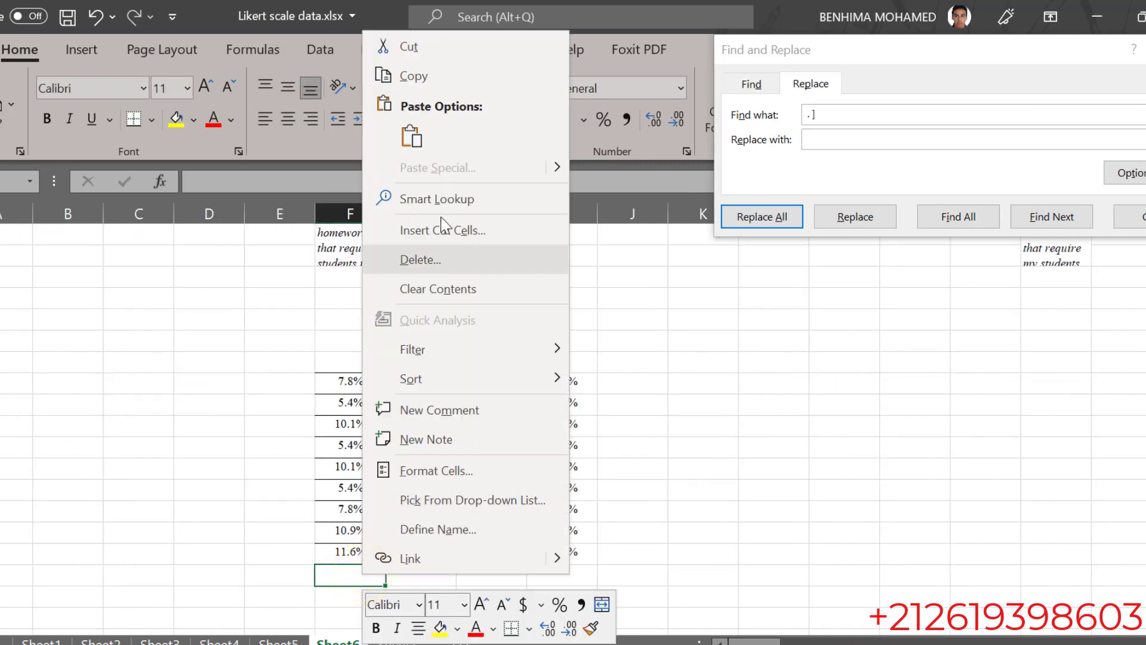
click(412, 137)
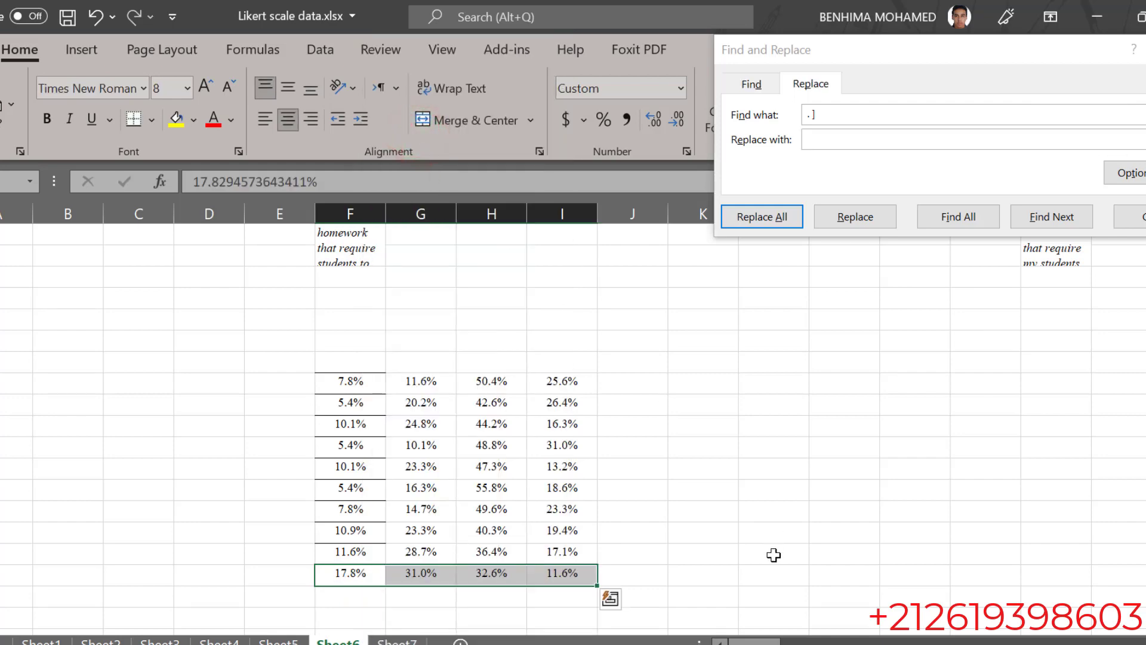
Move the eleventh item's four percentages from columns AT to AW to directly beneath the tenth item's row in columns F to I.
drag(755, 642, 890, 640)
drag(137, 386, 340, 380)
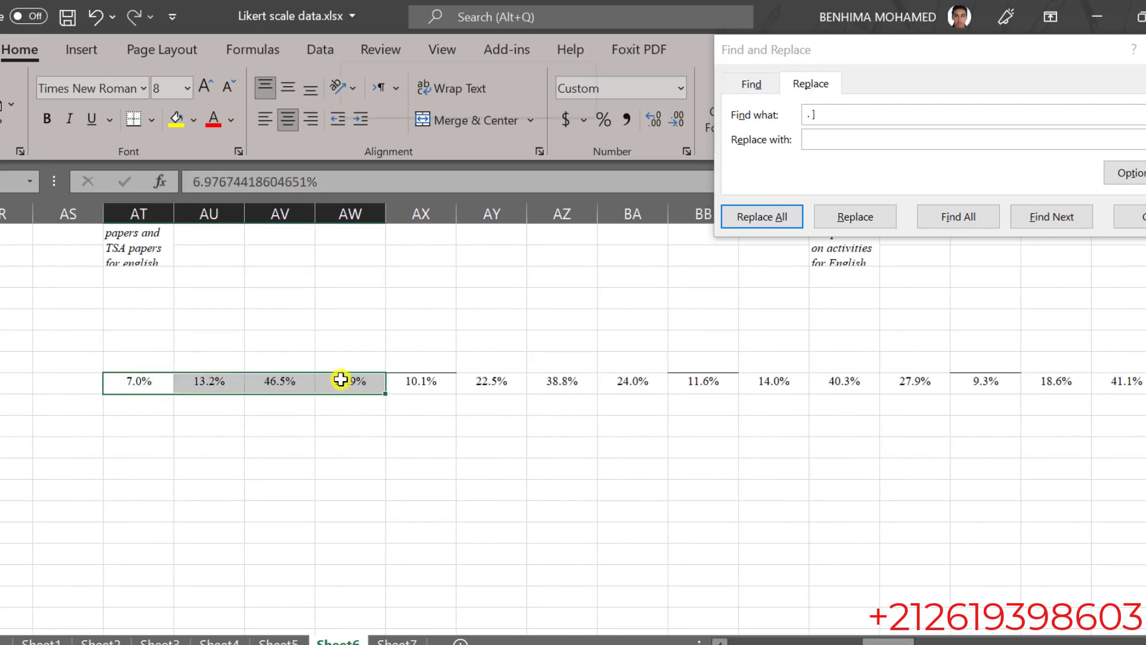
right_click(340, 380)
click(408, 149)
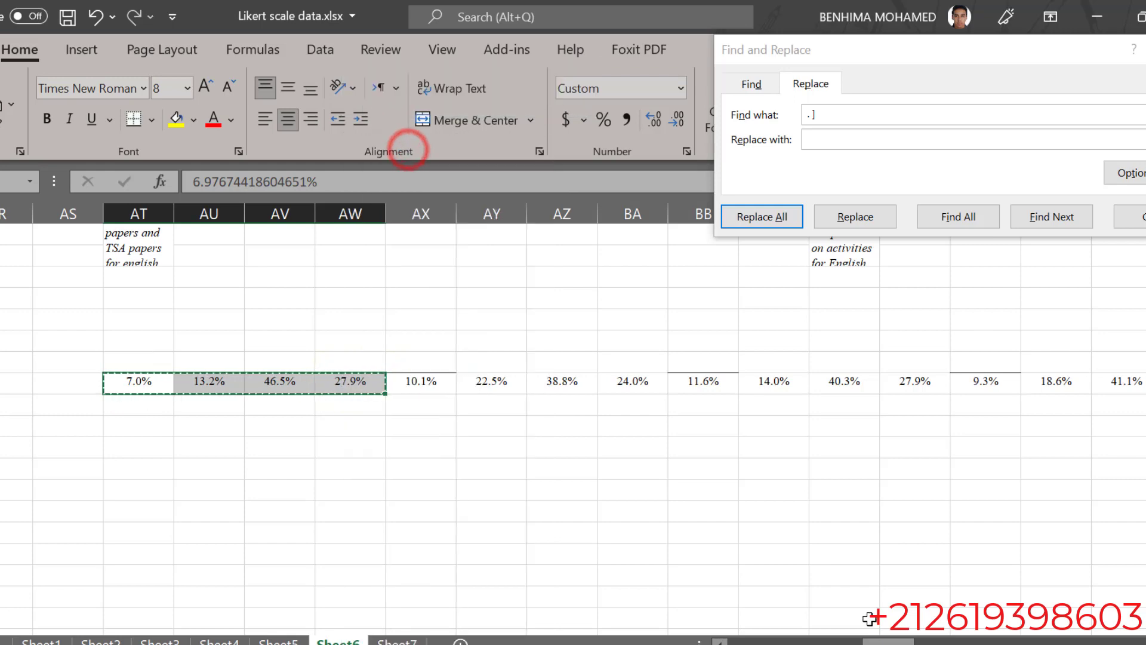
drag(886, 640, 765, 640)
click(358, 597)
right_click(358, 598)
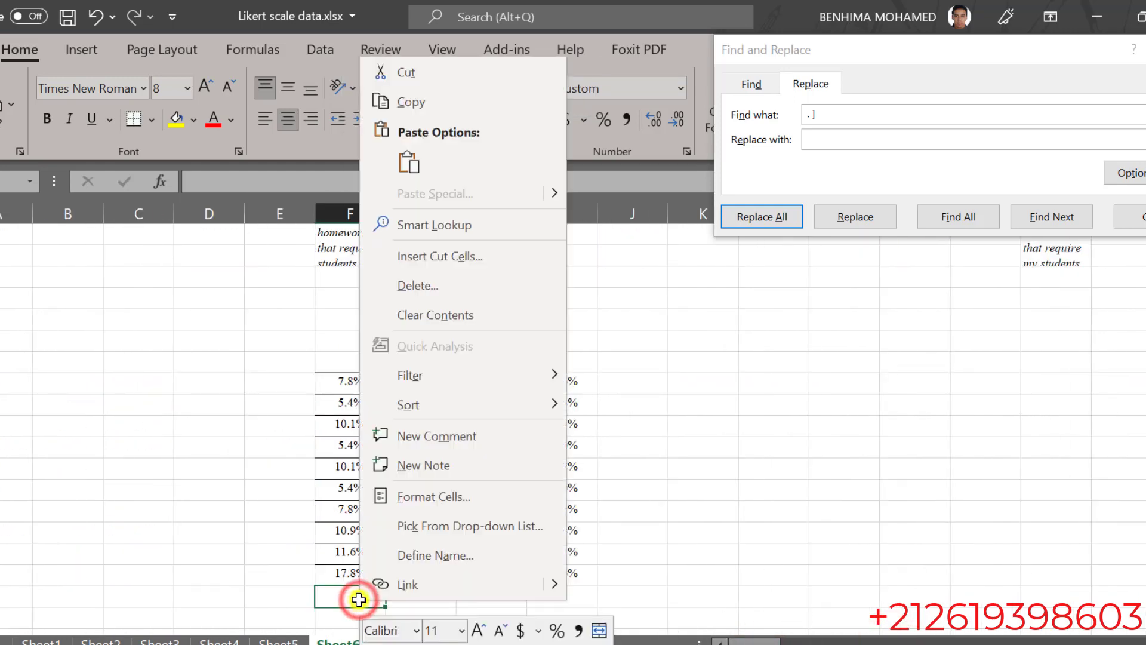
click(410, 161)
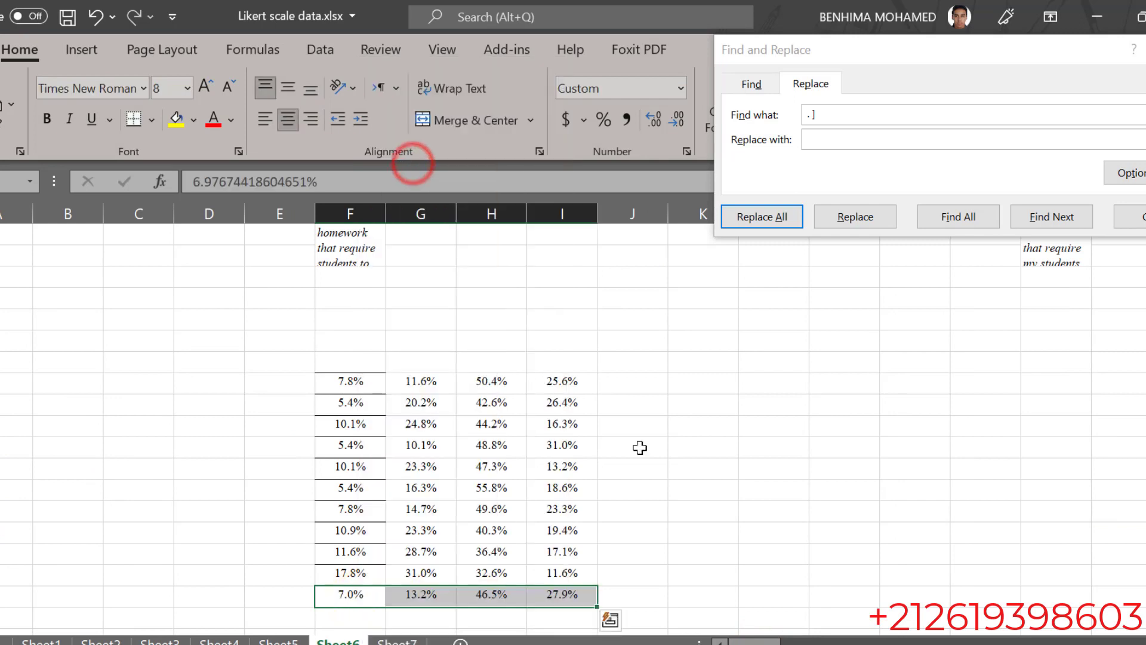
Move the twelfth item's four percentages from columns AX to BA to directly beneath the eleventh item's row in columns F to I.
drag(751, 642, 881, 642)
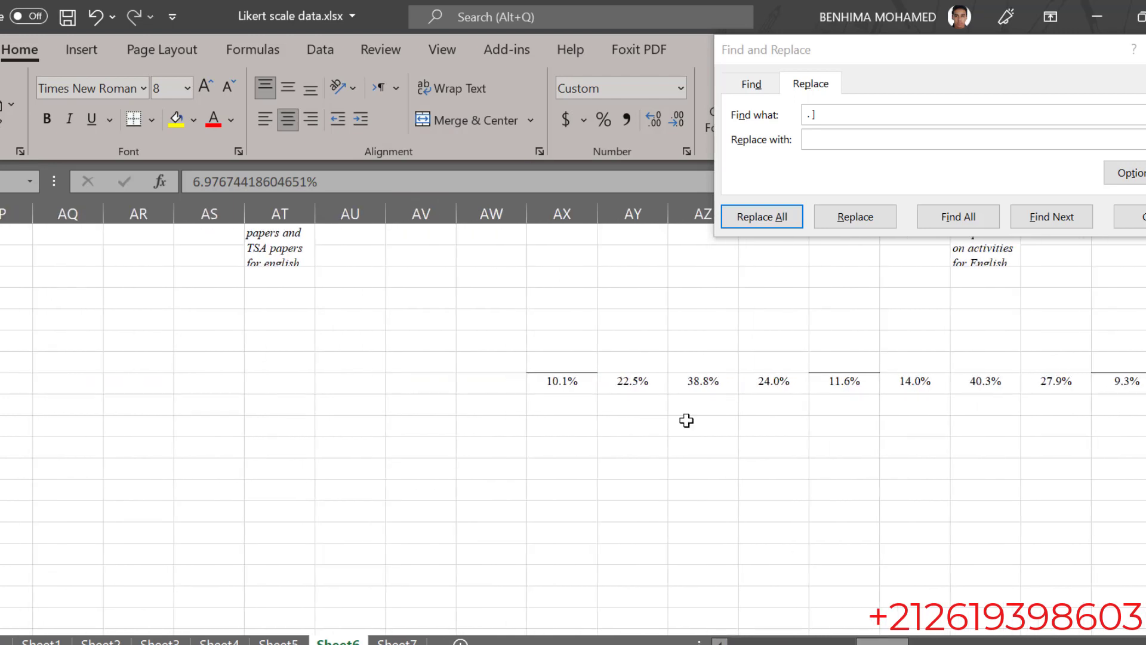
click(545, 377)
drag(615, 382, 755, 382)
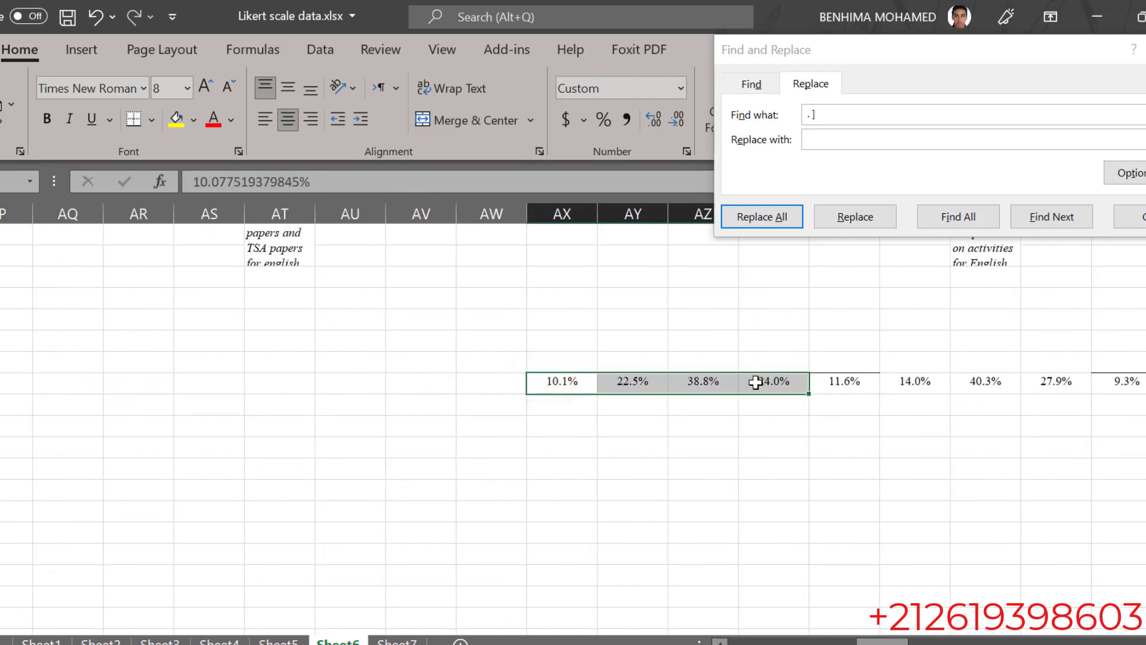
right_click(755, 382)
click(812, 145)
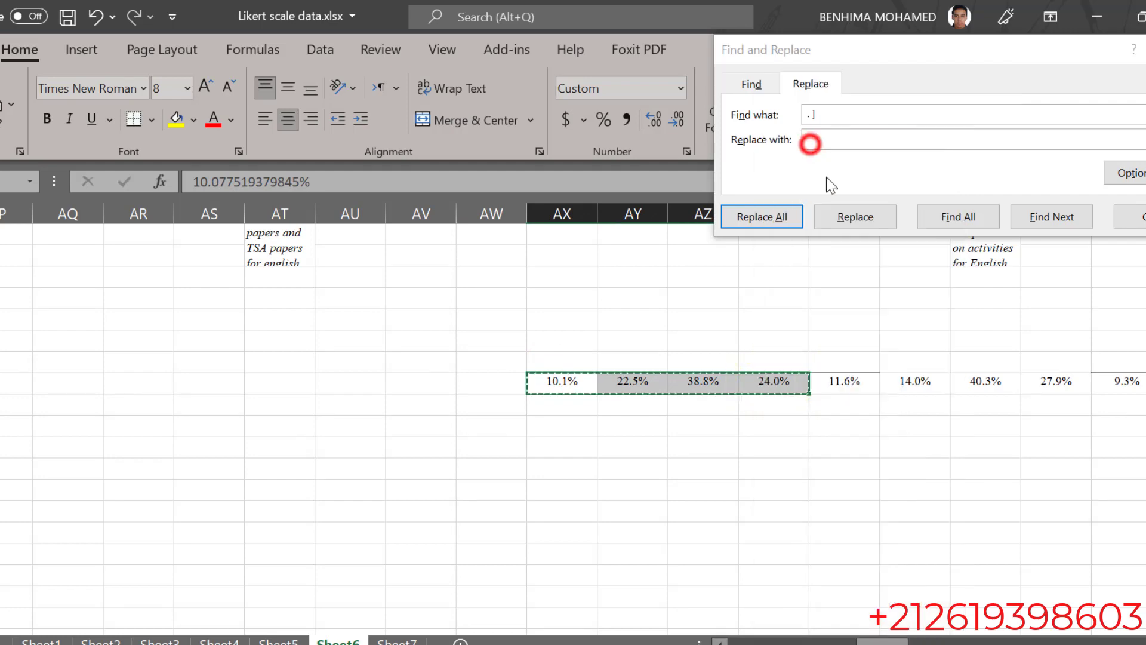
drag(882, 642, 755, 641)
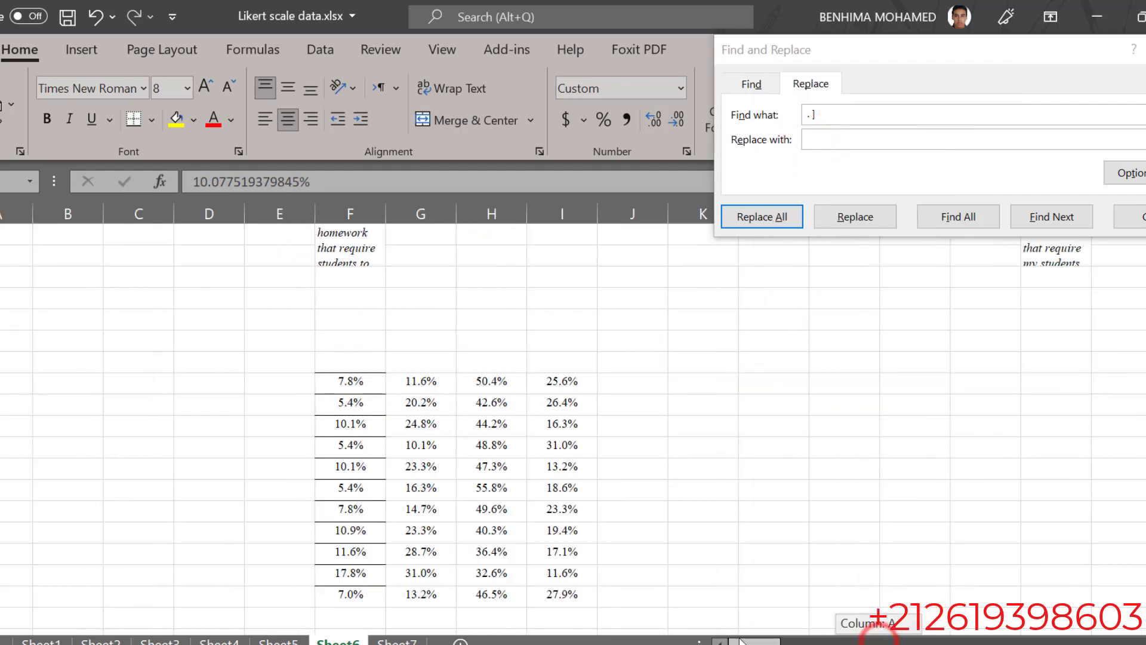
click(374, 610)
right_click(375, 614)
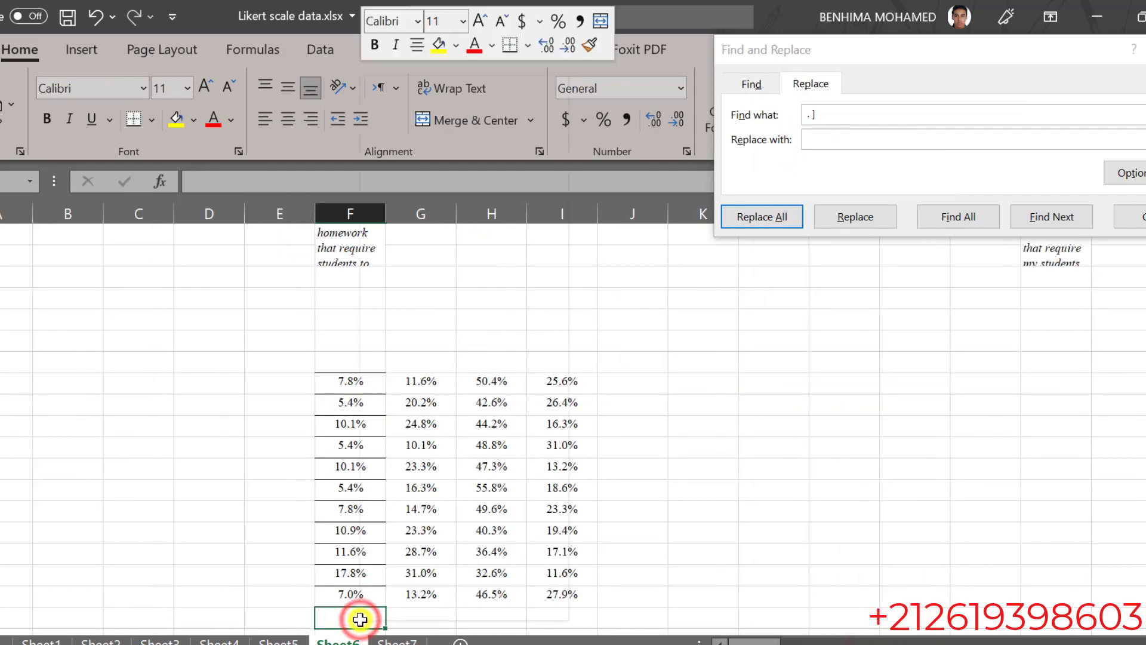
click(420, 183)
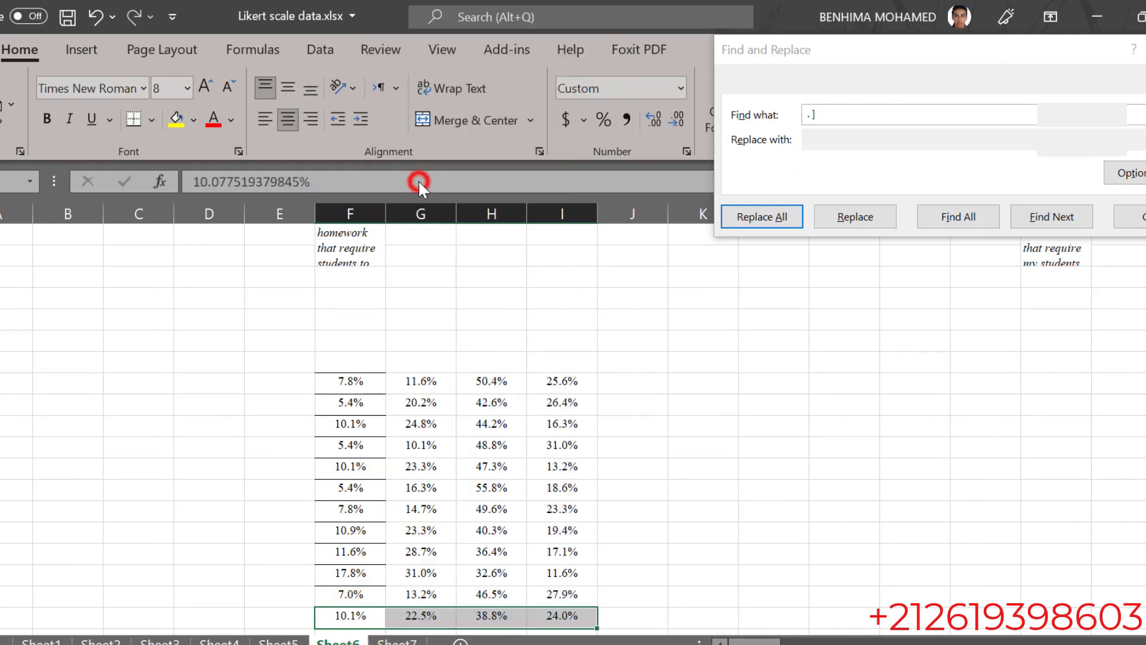
Move the thirteenth item's four percentages from columns BB to BE to directly beneath the twelfth item's row in columns F to I.
drag(755, 641, 902, 642)
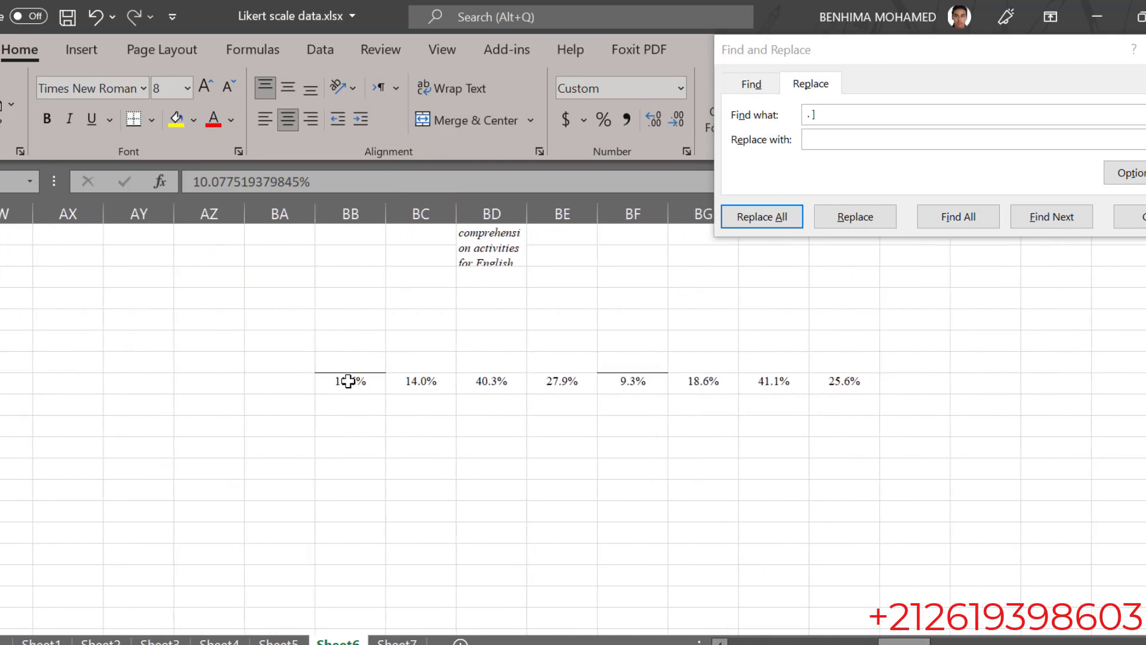
drag(348, 381, 550, 388)
right_click(555, 389)
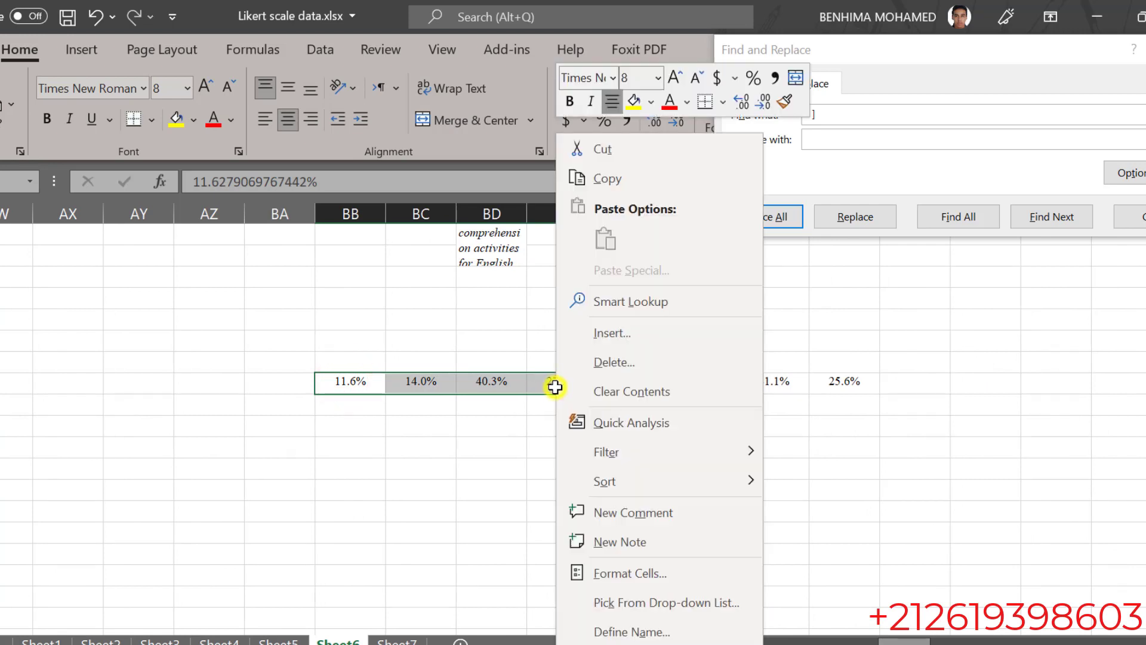
click(604, 148)
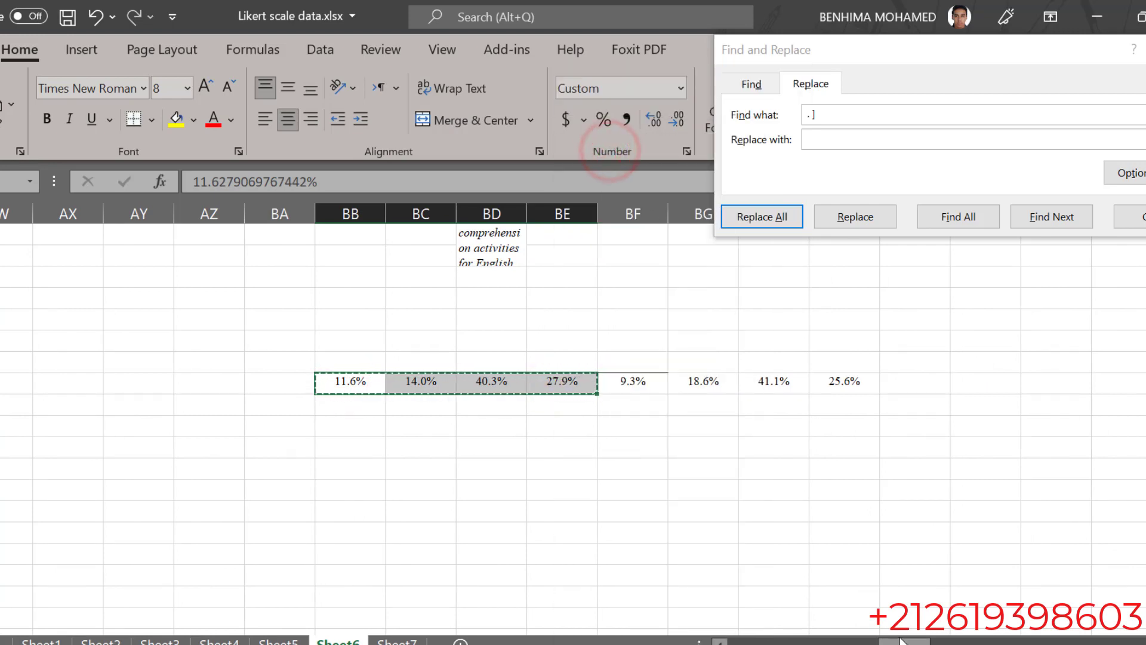
drag(898, 637, 732, 642)
scroll(422, 560, down, 1)
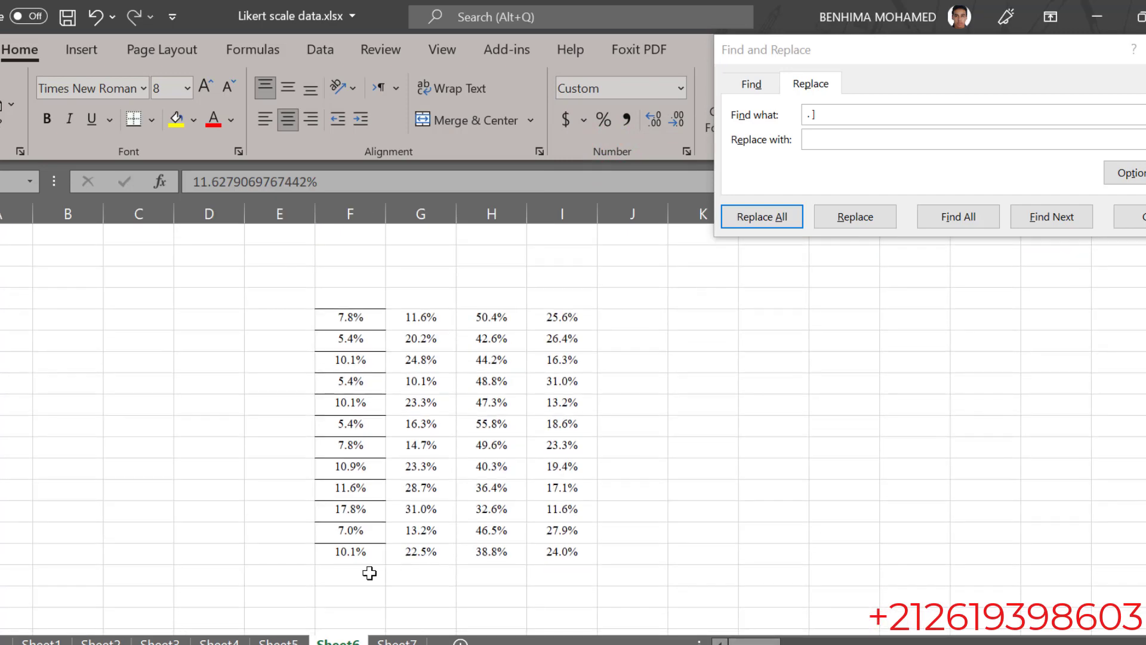
click(369, 573)
right_click(370, 573)
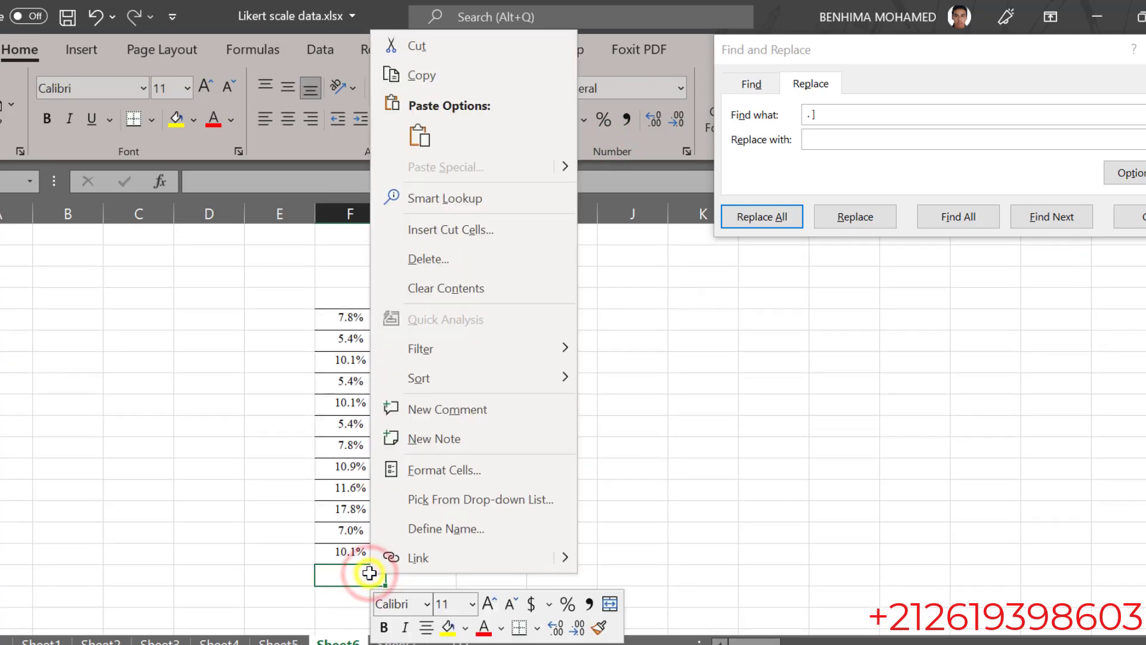
click(422, 135)
Move the fourteenth item's percentages from columns BF to BI beneath the thirteenth item's row in columns F to I, and close Find and Replace.
mouse_move(765, 641)
mouse_down()
mouse_move(997, 642)
mouse_move(779, 642)
mouse_up()
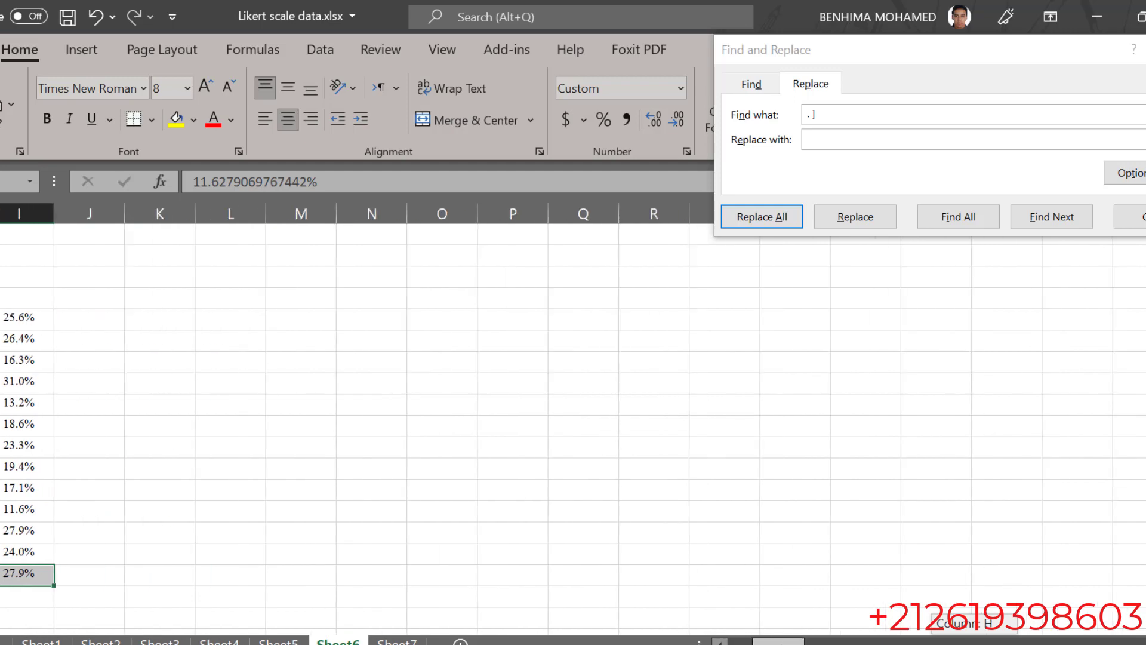
key(Escape)
right_click(372, 594)
key(Escape)
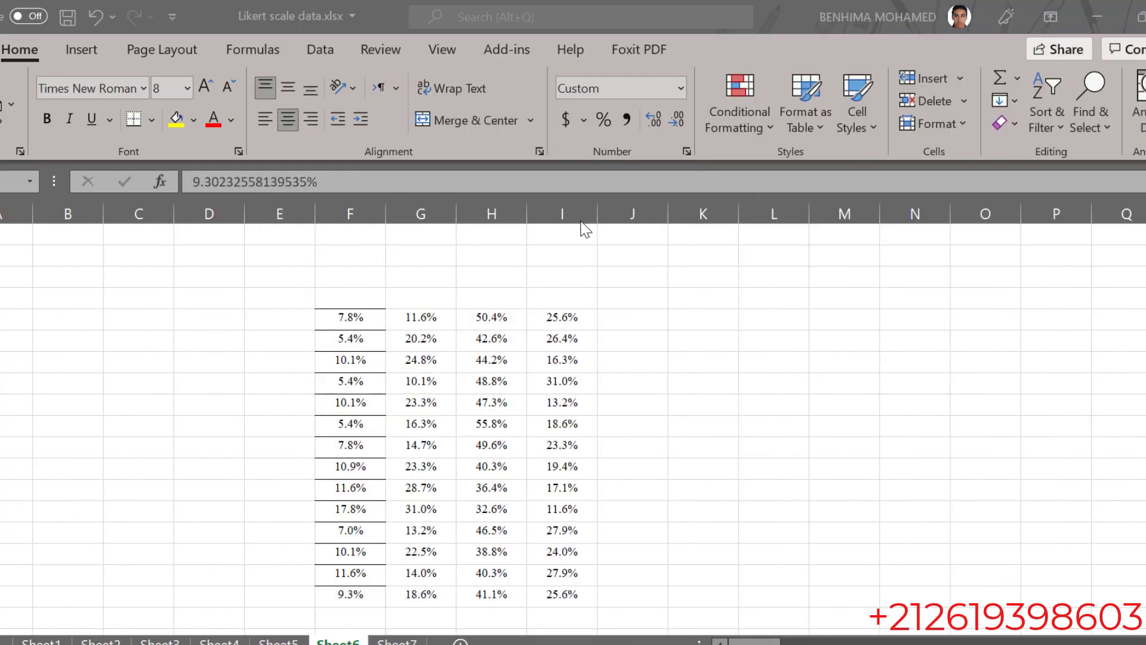
Copy all fourteen rows of percentages from columns F to I and paste them with source formatting beside the item labels on Sheet7.
click(356, 322)
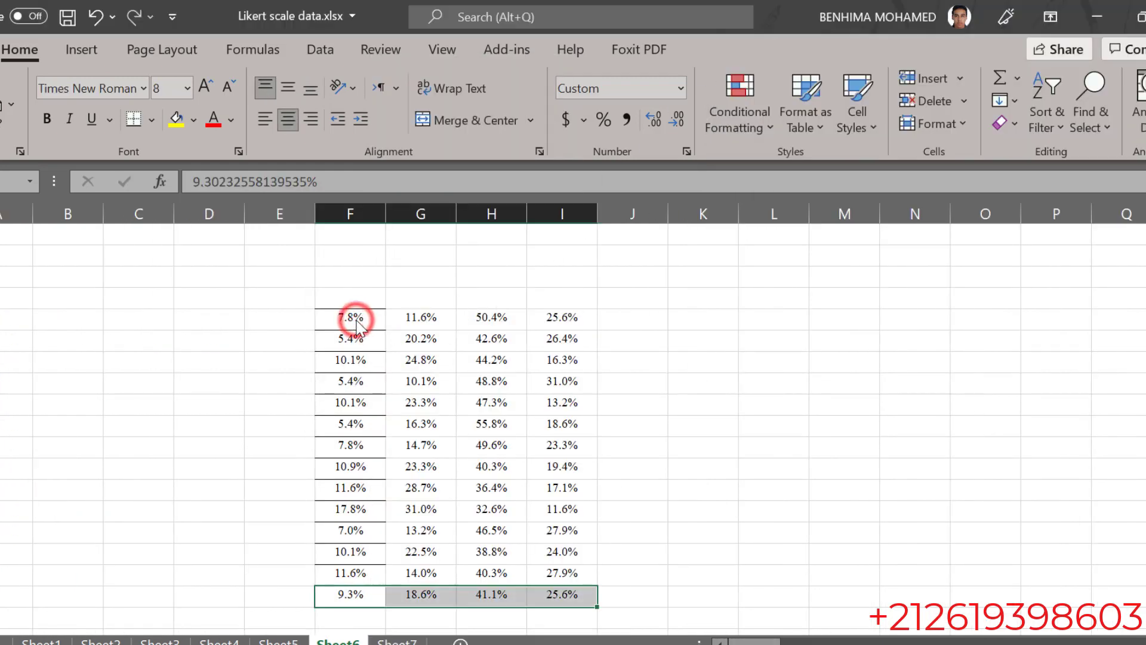
drag(356, 323, 565, 593)
right_click(564, 593)
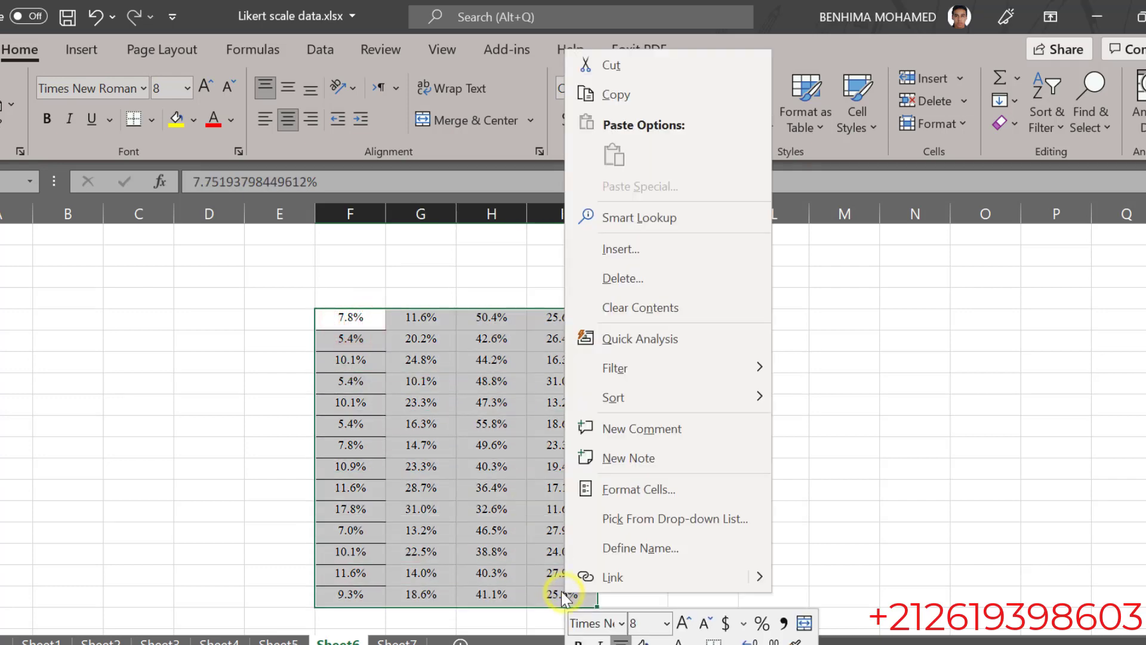
click(618, 98)
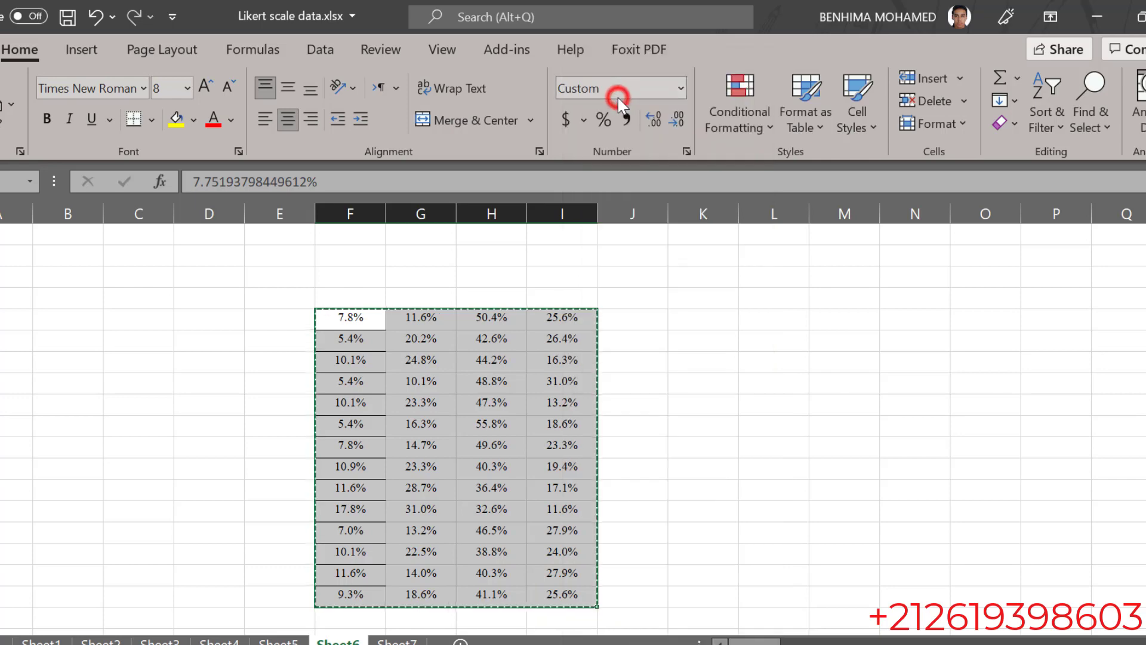
click(386, 641)
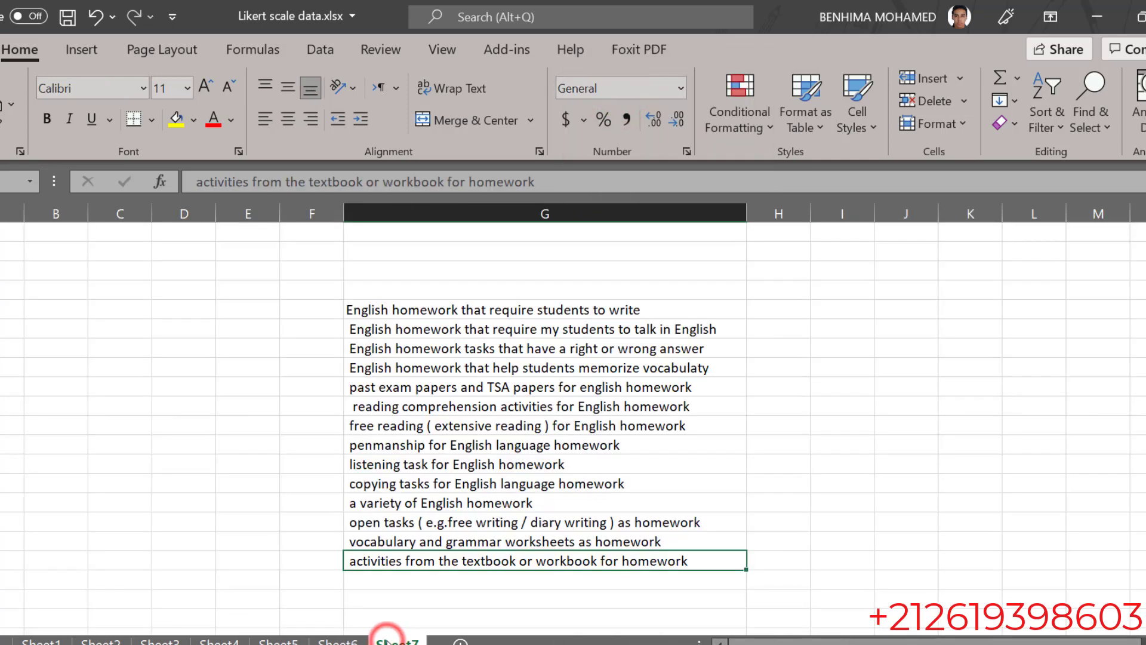
drag(774, 308, 779, 544)
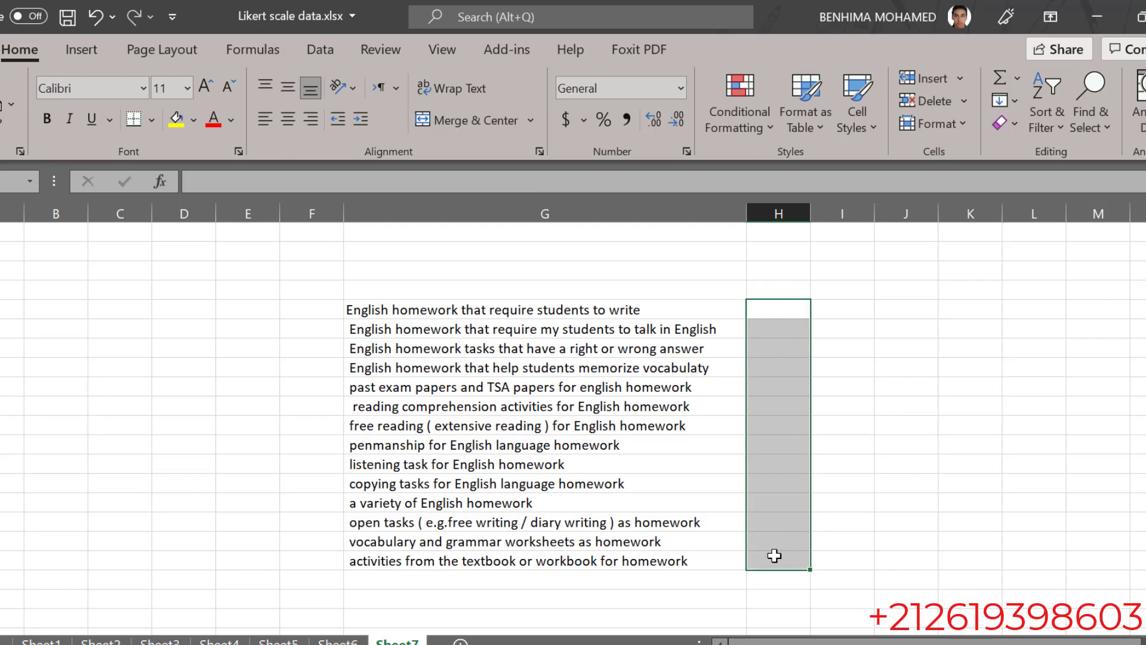
right_click(780, 303)
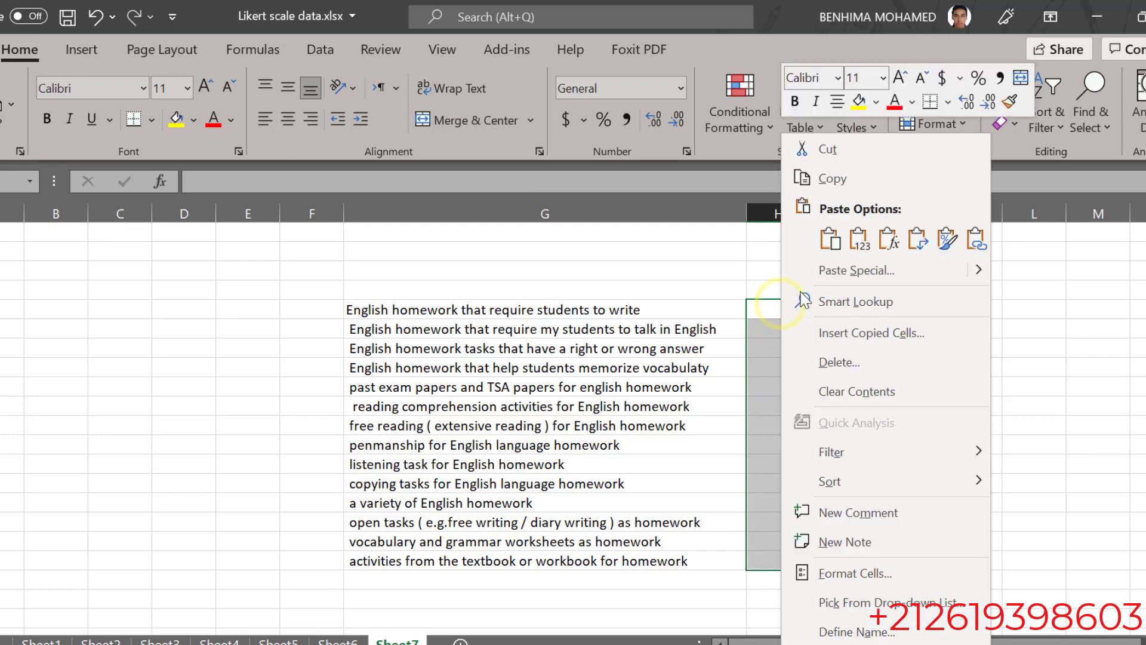
click(858, 240)
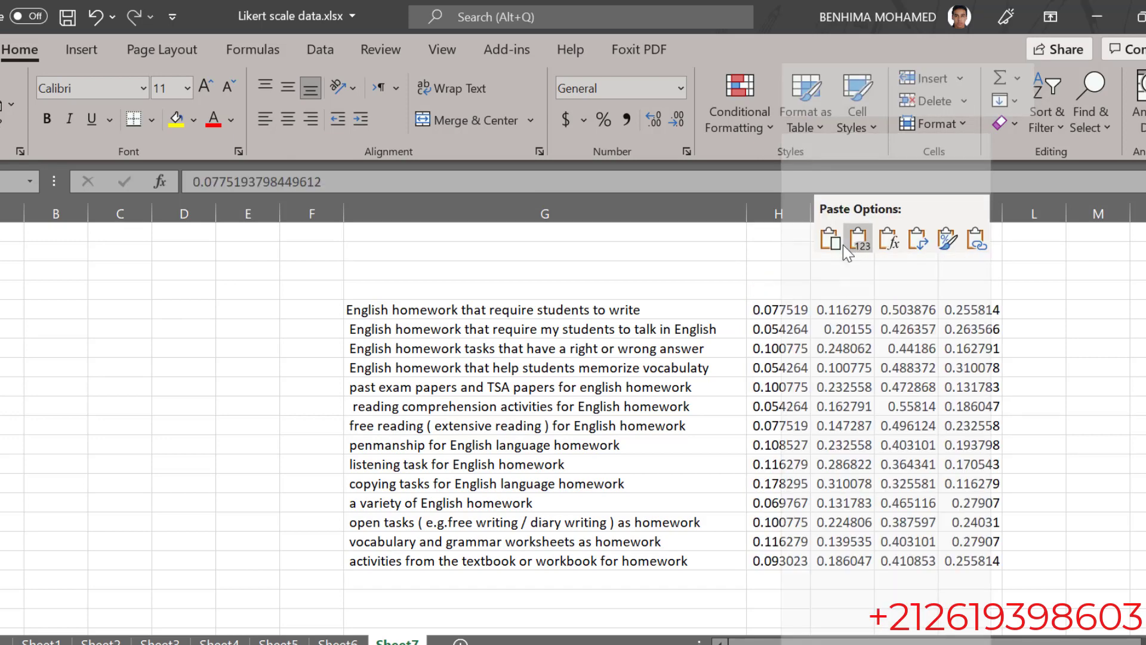
click(831, 240)
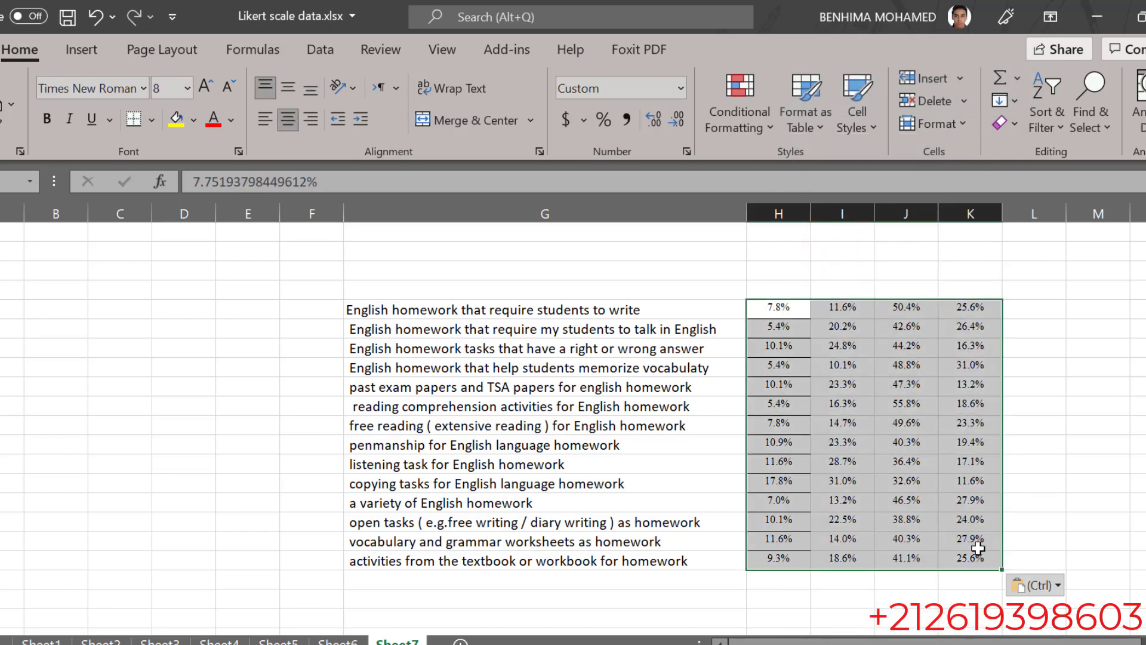
Copy the percentages in columns H to K, and in Results.docx in Word select the empty 1 to 4 cells for the "Kinds of assigned homework" items.
click(977, 545)
drag(972, 558, 786, 312)
right_click(790, 314)
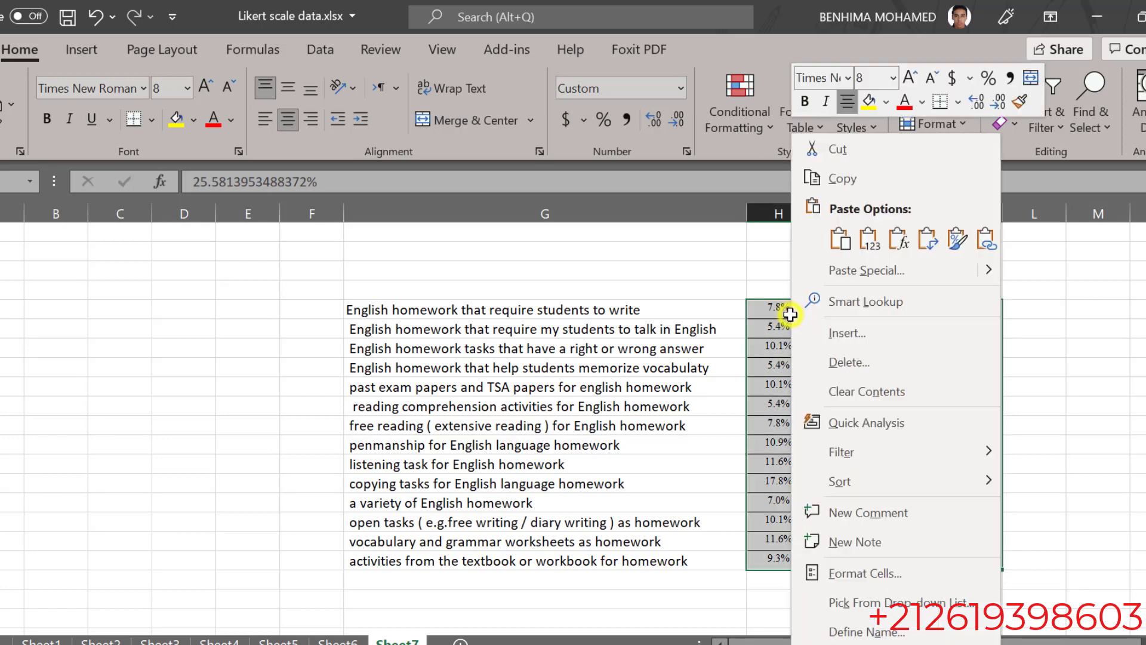
click(839, 178)
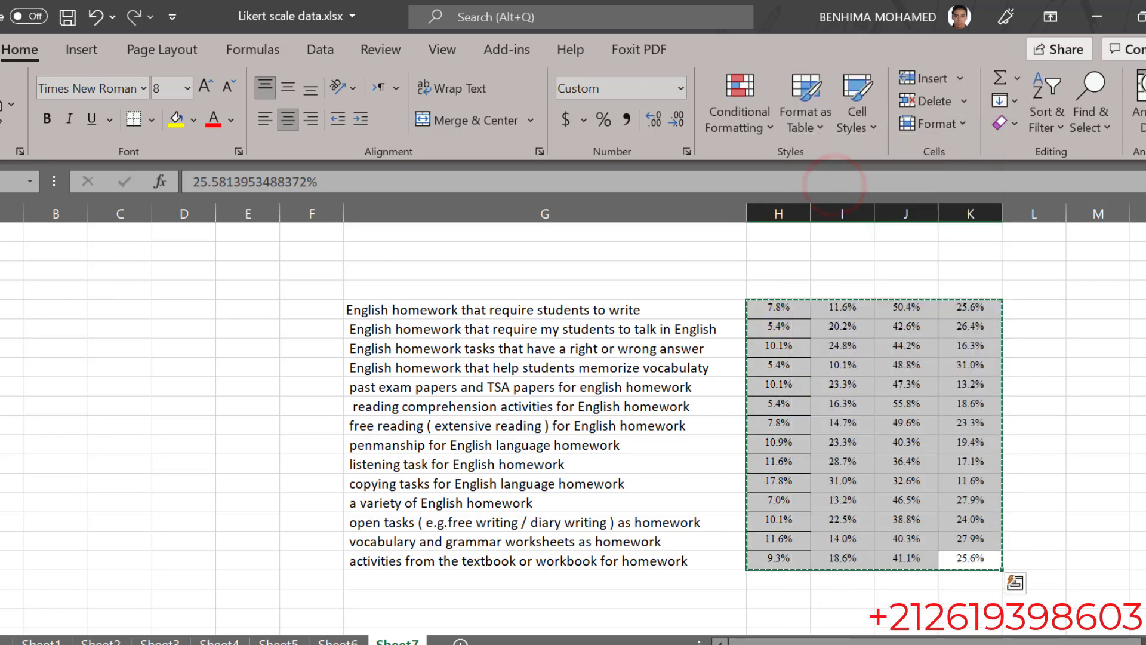
key(alt+Tab)
scroll(621, 513, up, 5)
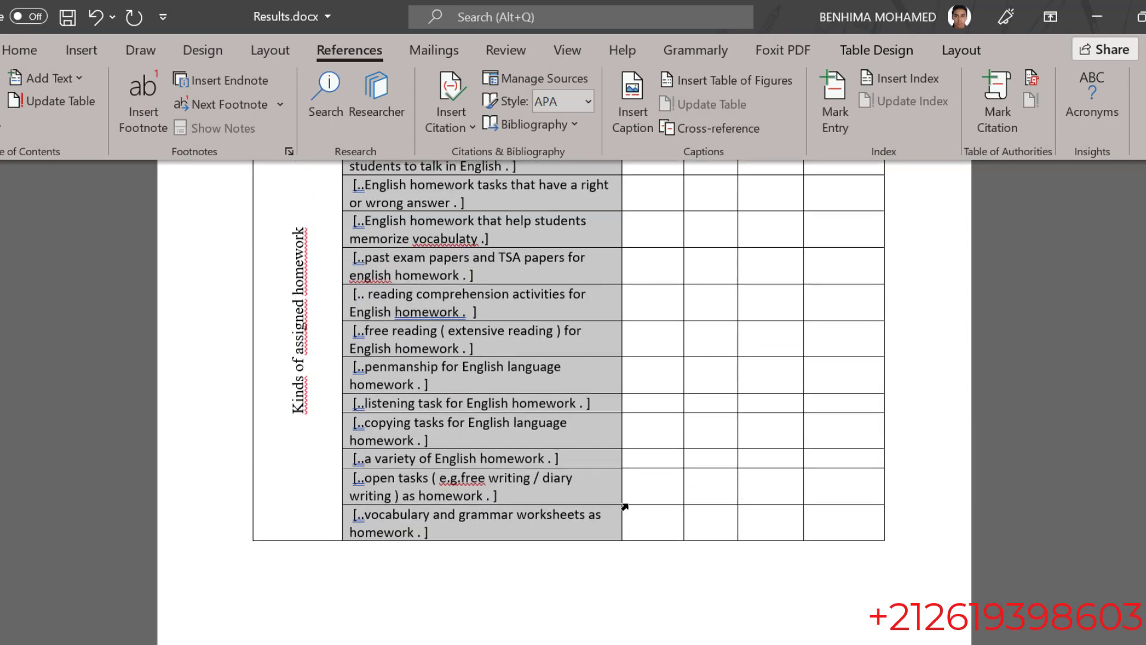
scroll(643, 504, up, 7)
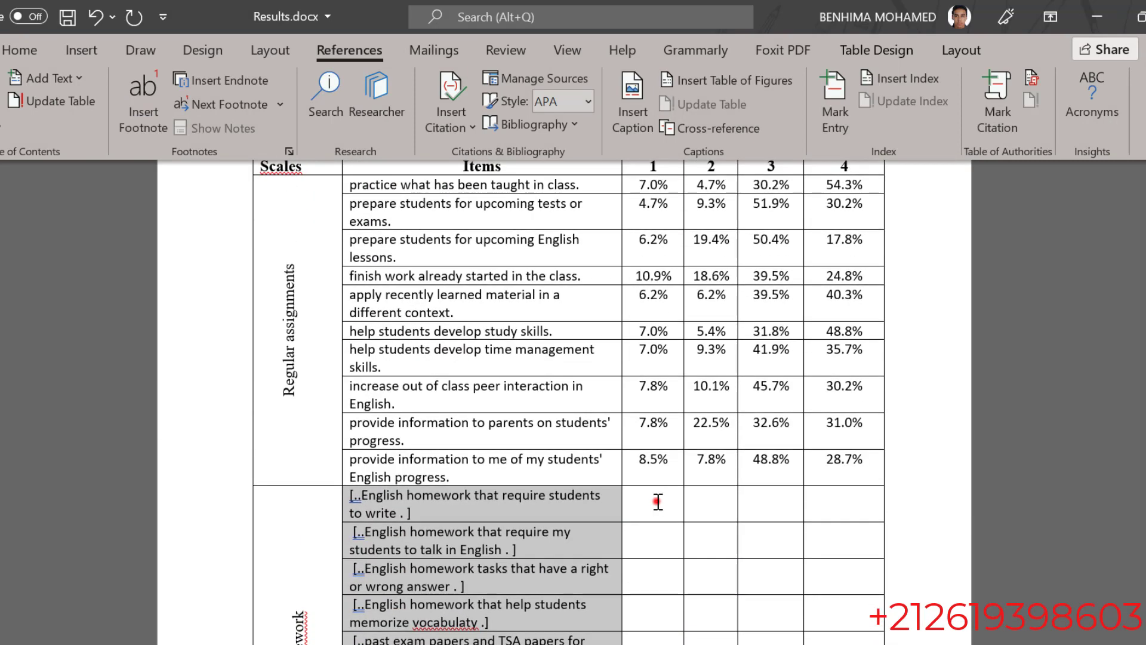
drag(656, 501, 839, 400)
scroll(819, 622, down, 10)
Try to paste the copied percentages as nested tables into the selected cells, and undo the paste.
right_click(839, 401)
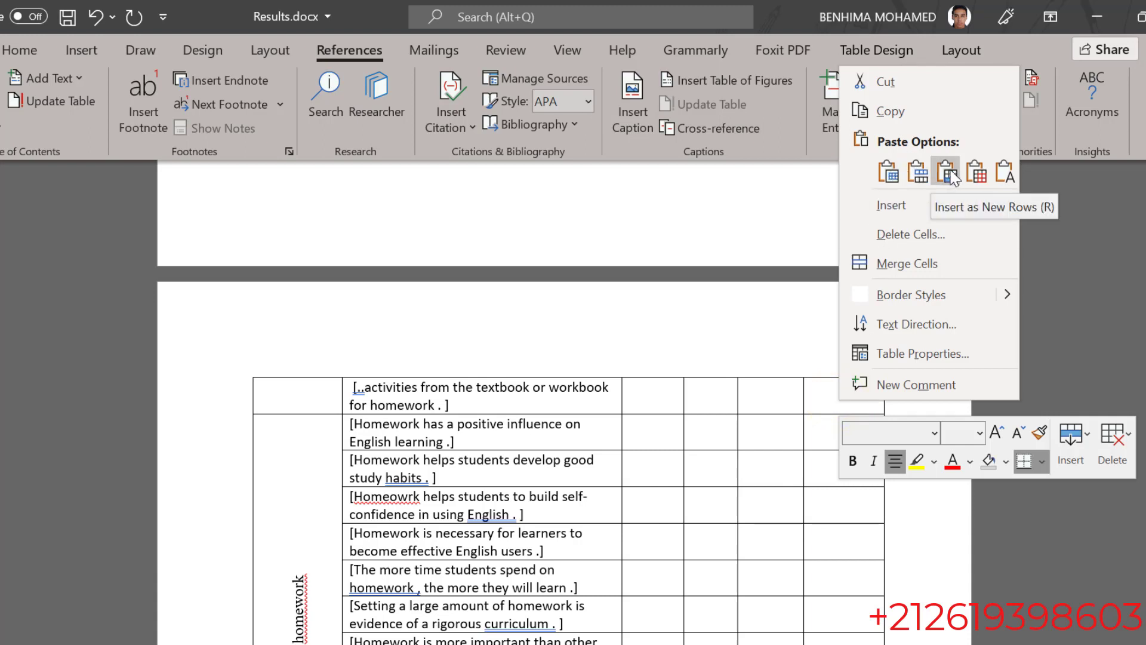
scroll(686, 393, up, 3)
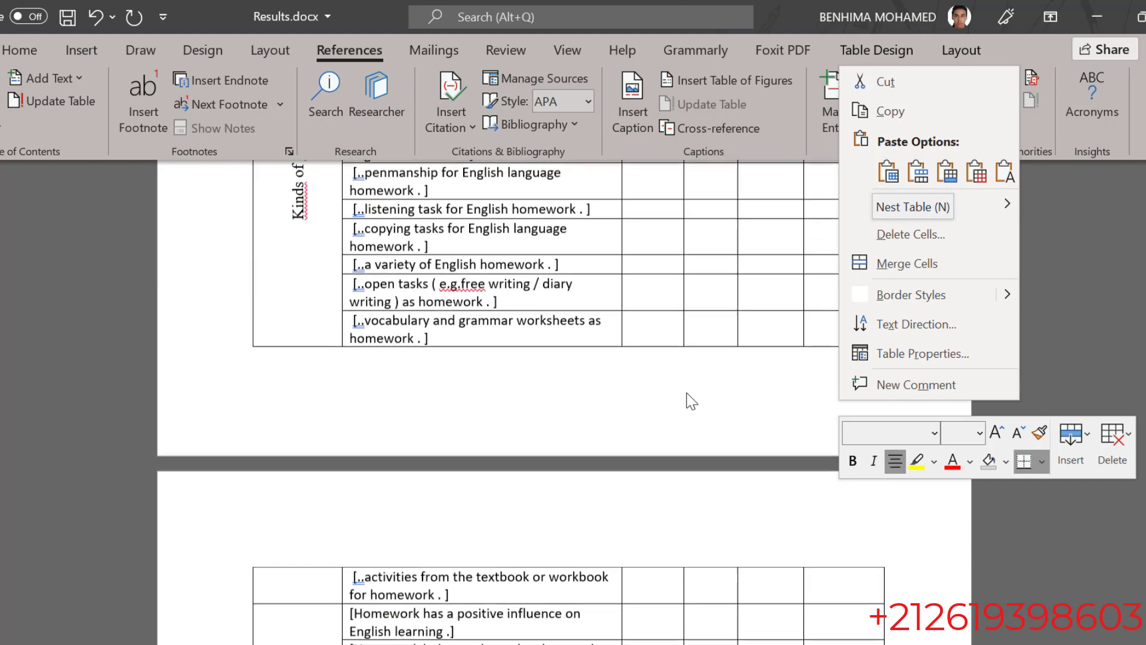
click(892, 173)
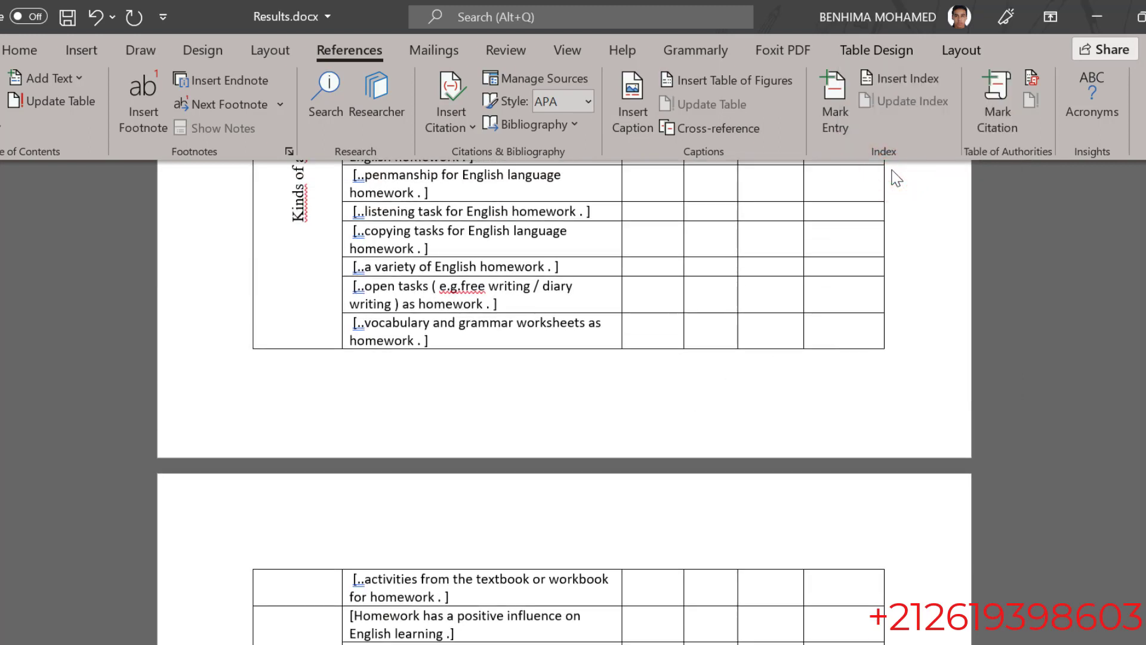
scroll(767, 282, down, 10)
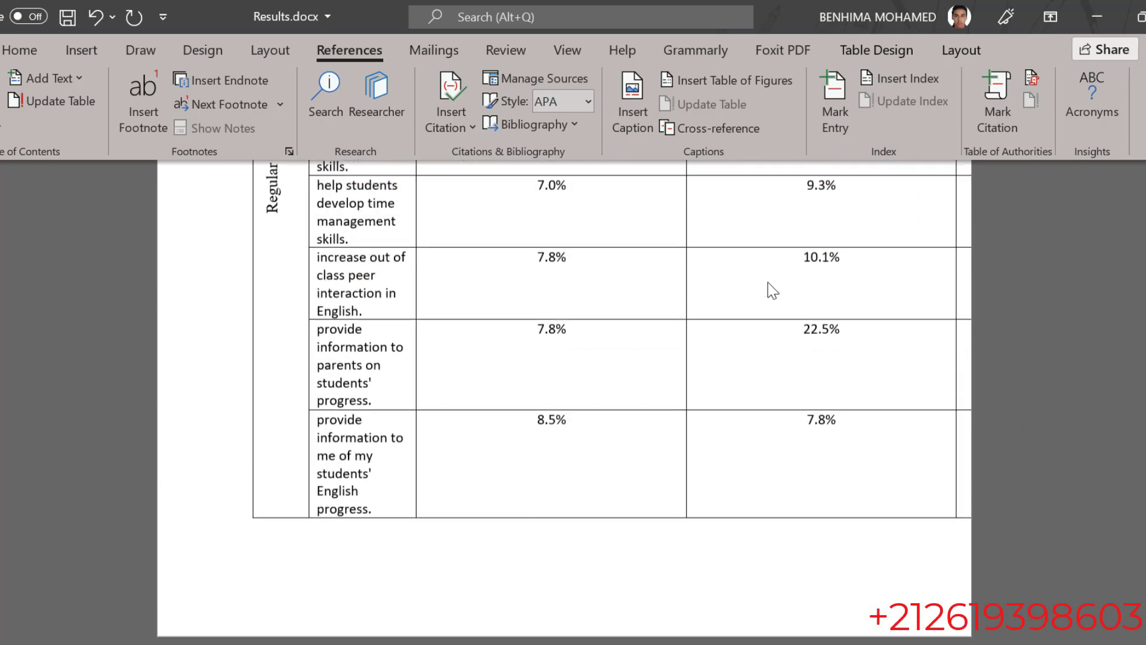
scroll(767, 282, up, 1)
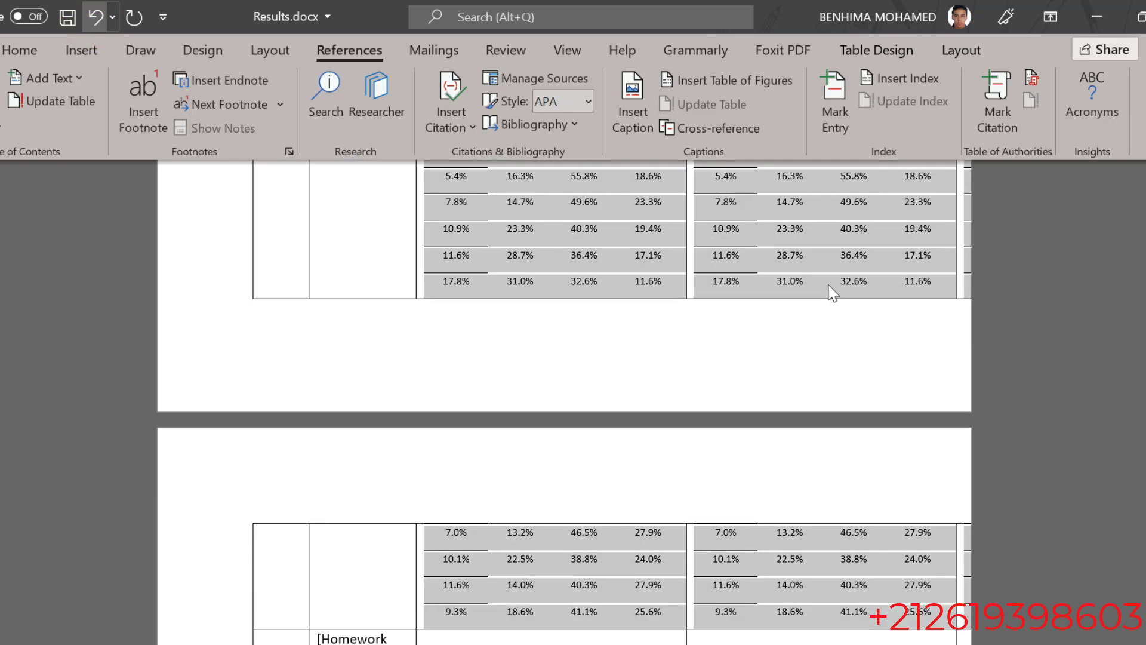
key(ctrl+z)
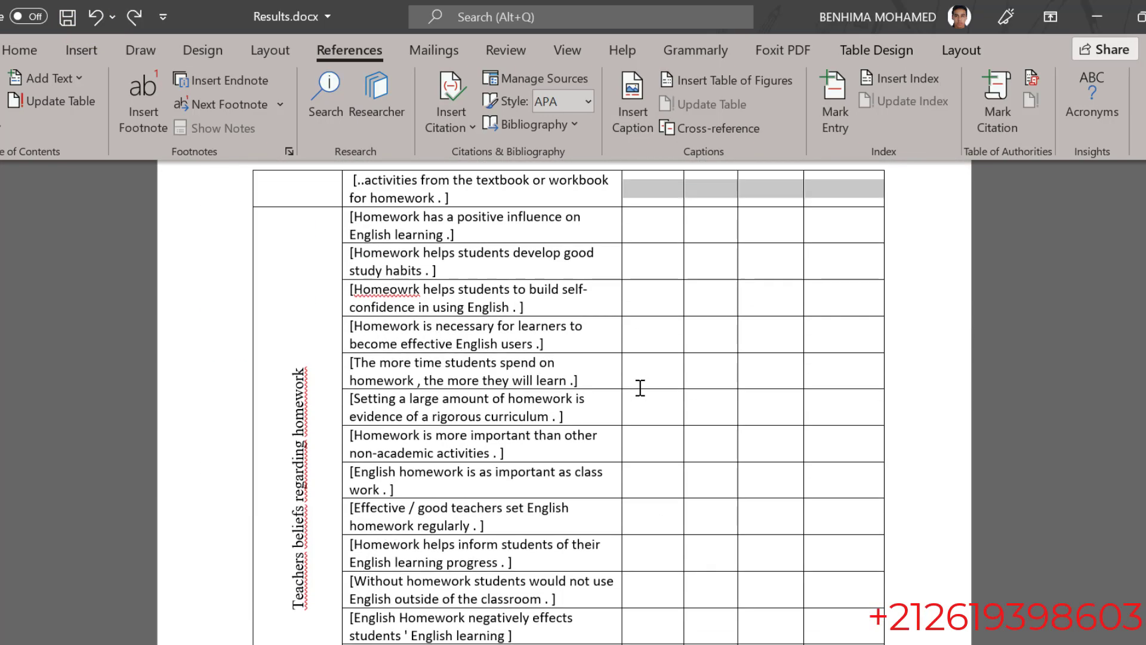
Paste the copied percentages as text only into the selected cells of the "Kinds of assigned homework" rows.
scroll(770, 310, up, 8)
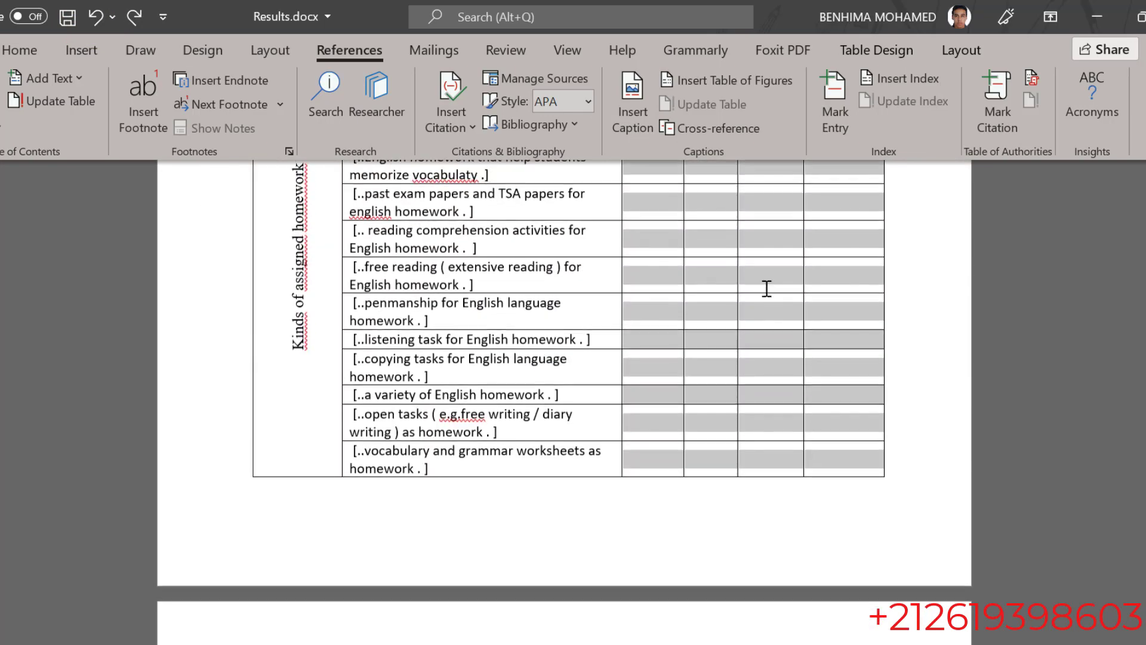
right_click(757, 240)
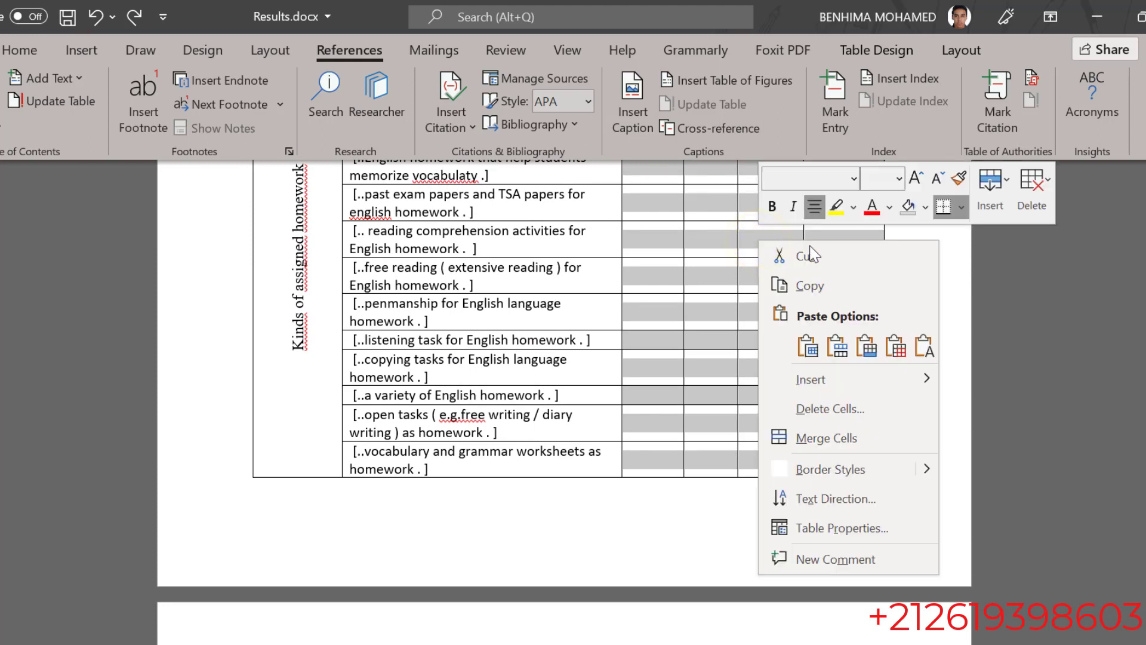
click(924, 345)
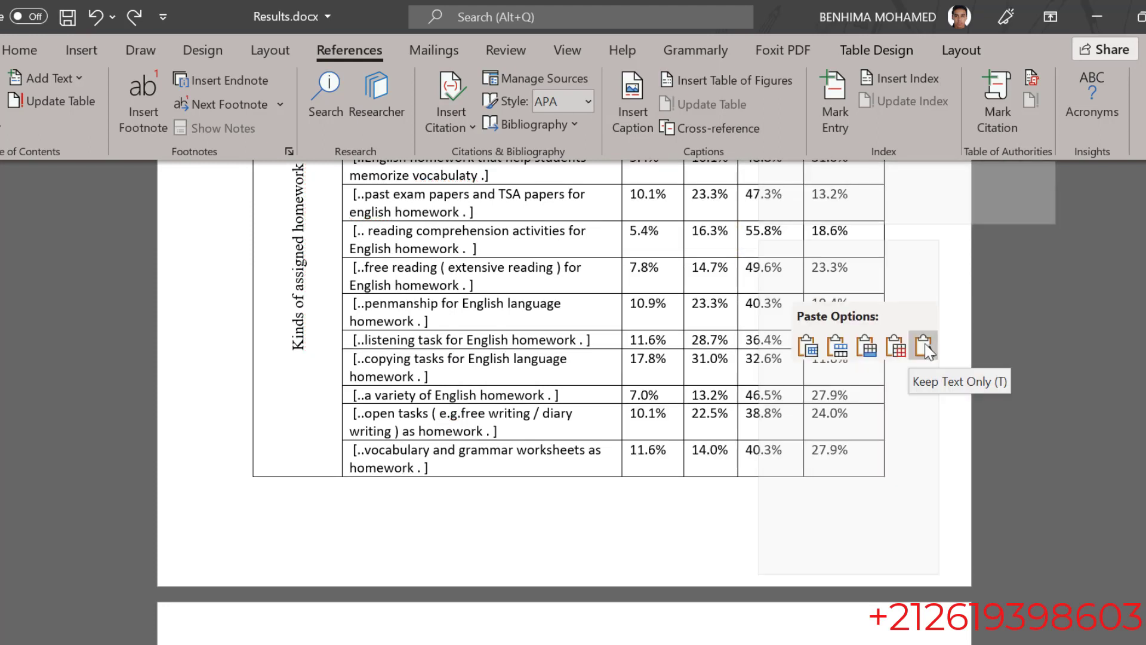
click(925, 347)
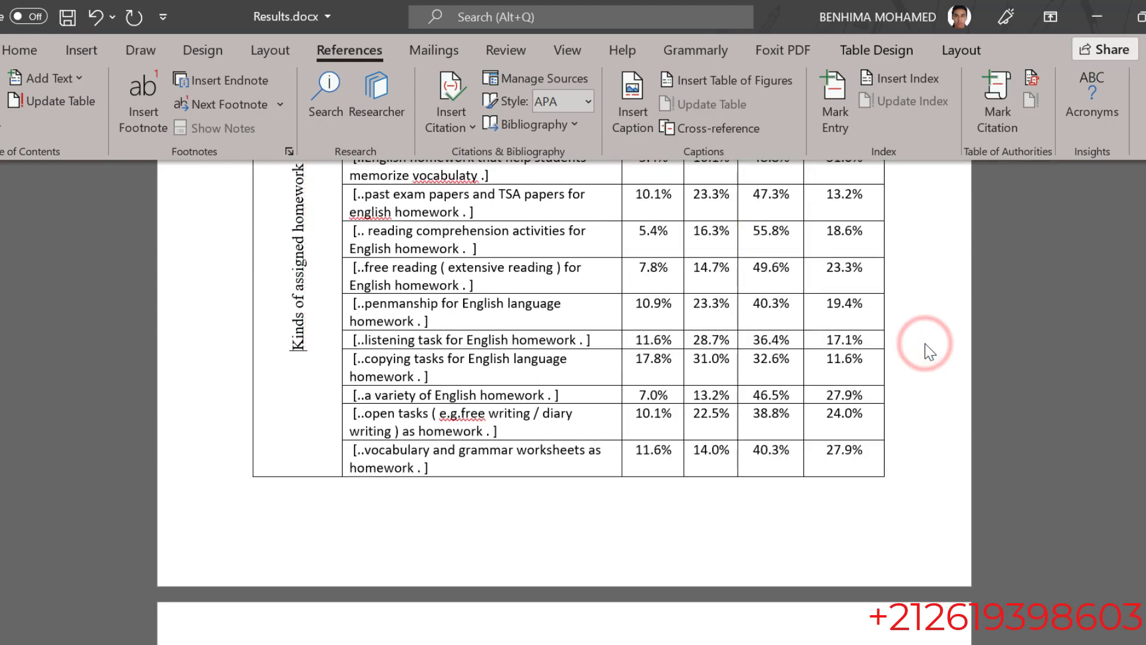
scroll(727, 342, up, 6)
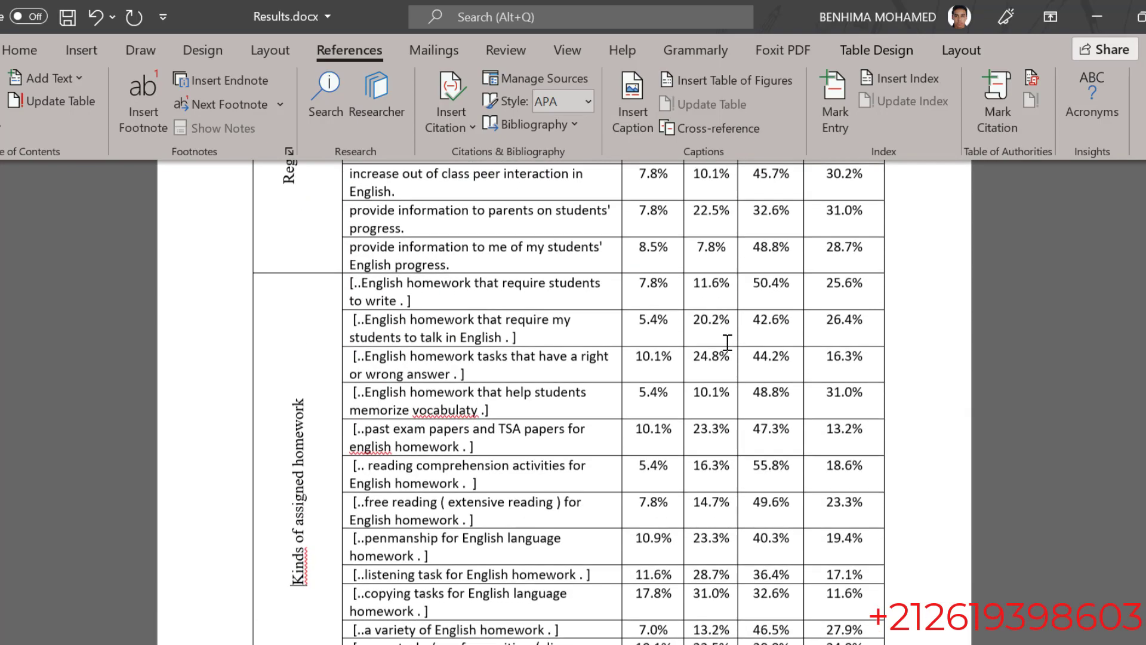
scroll(727, 342, down, 3)
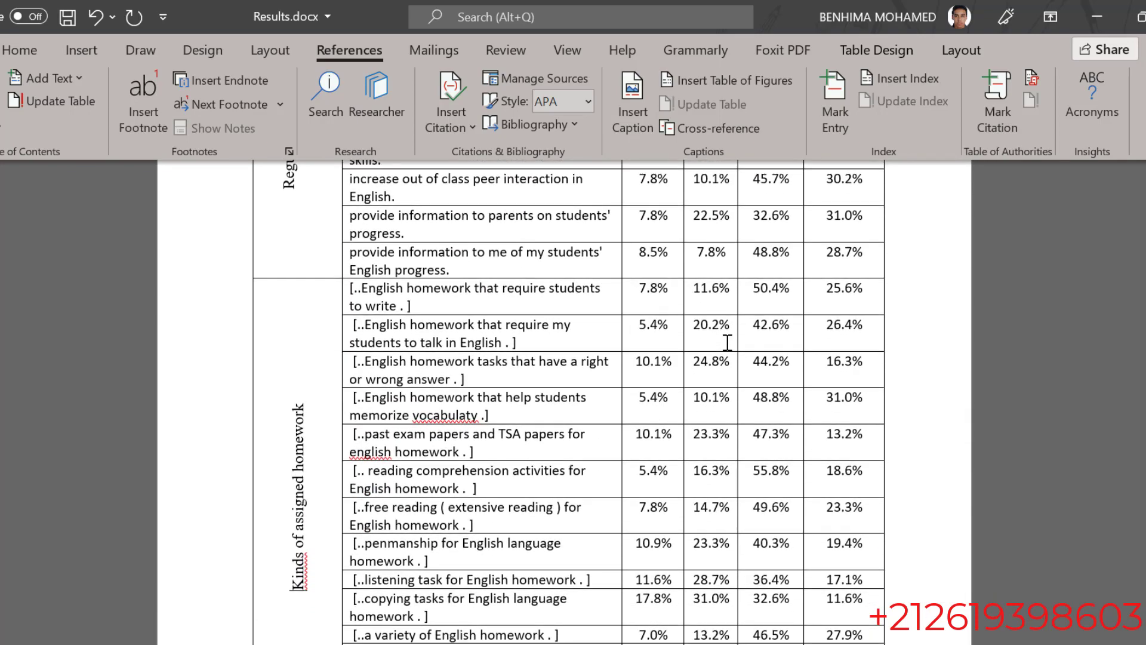
scroll(728, 342, down, 10)
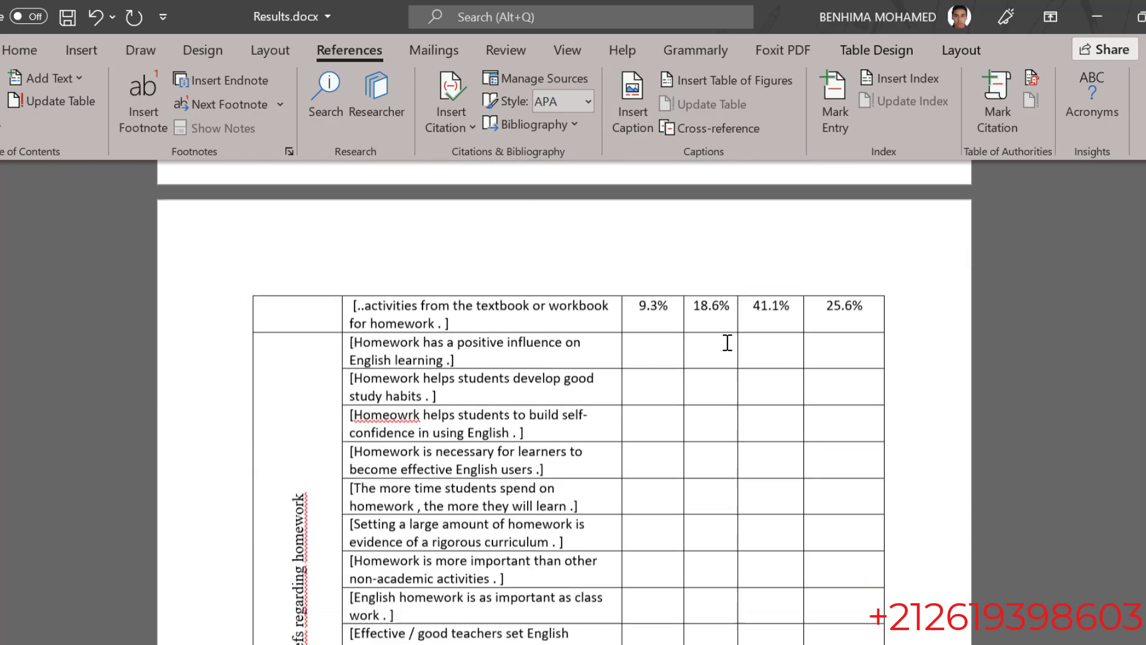
scroll(692, 320, up, 10)
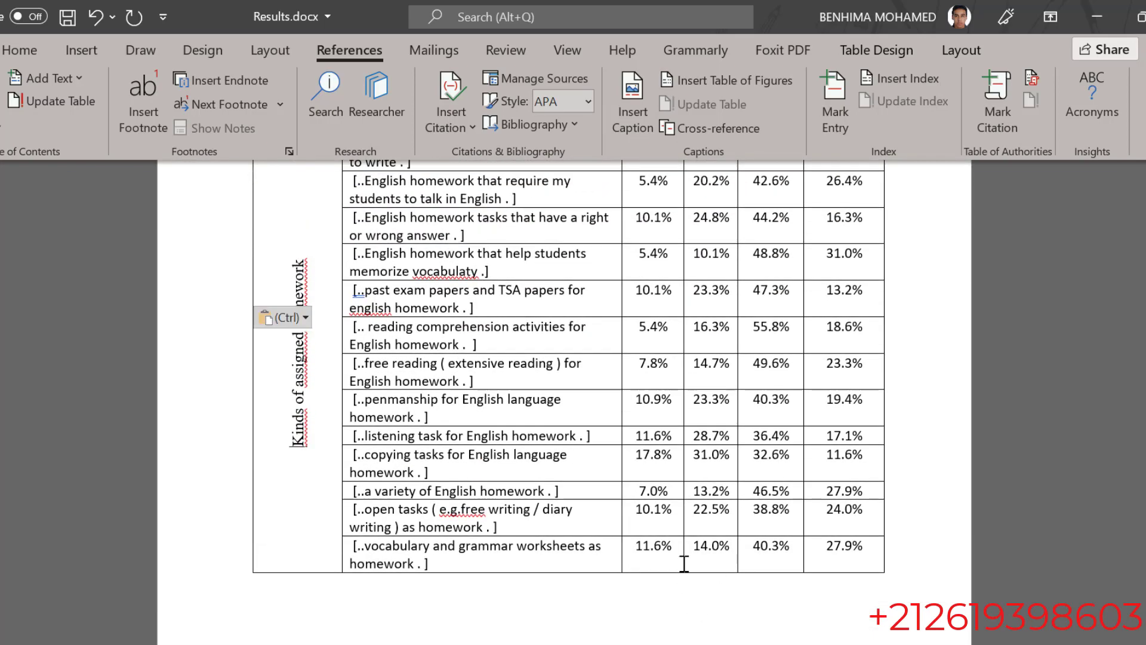
scroll(749, 371, down, 15)
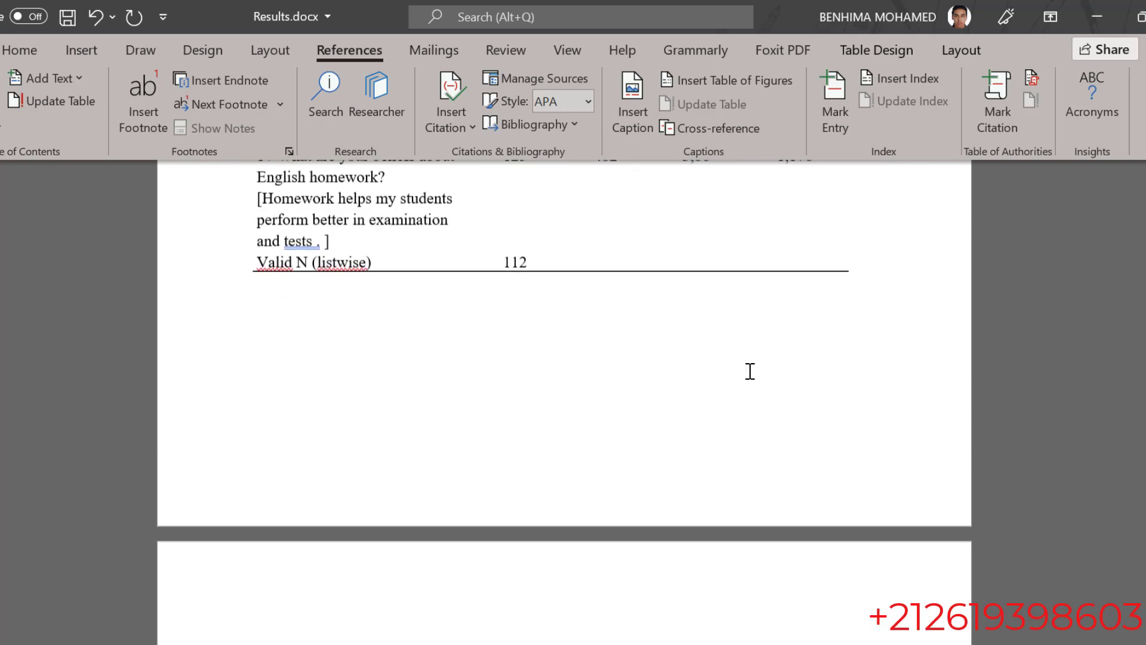
scroll(749, 371, down, 3)
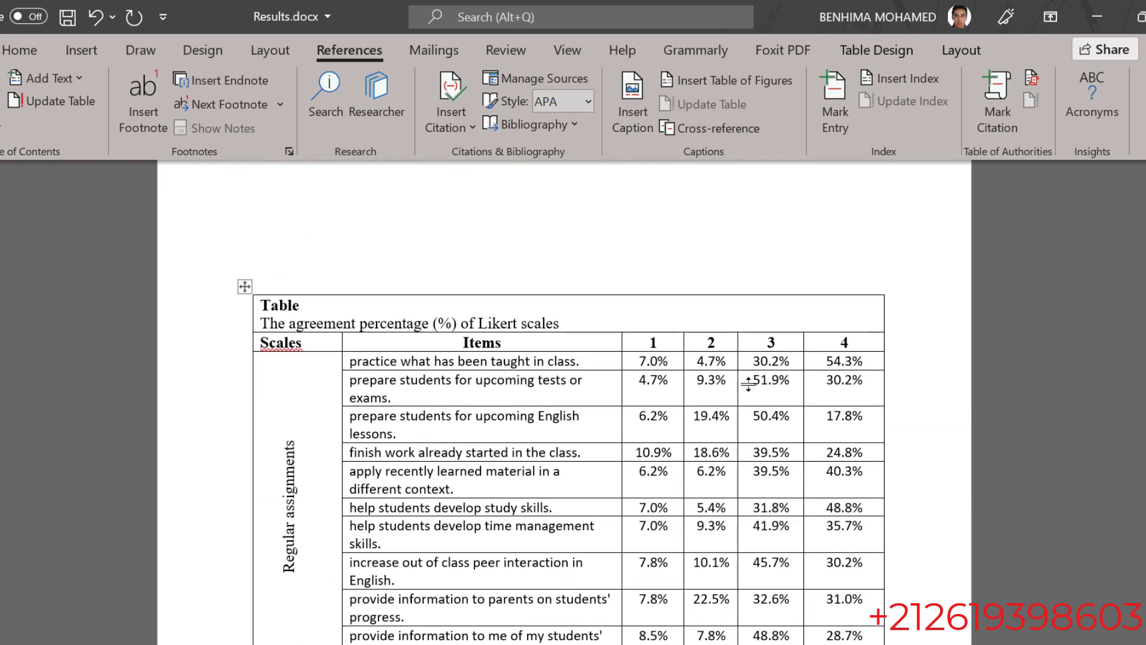
Back in Excel, copy the four headings from Strongly disagree to Strongly agree on Sheet4 and paste them as values above the percentages on Sheet7.
key(alt+Tab)
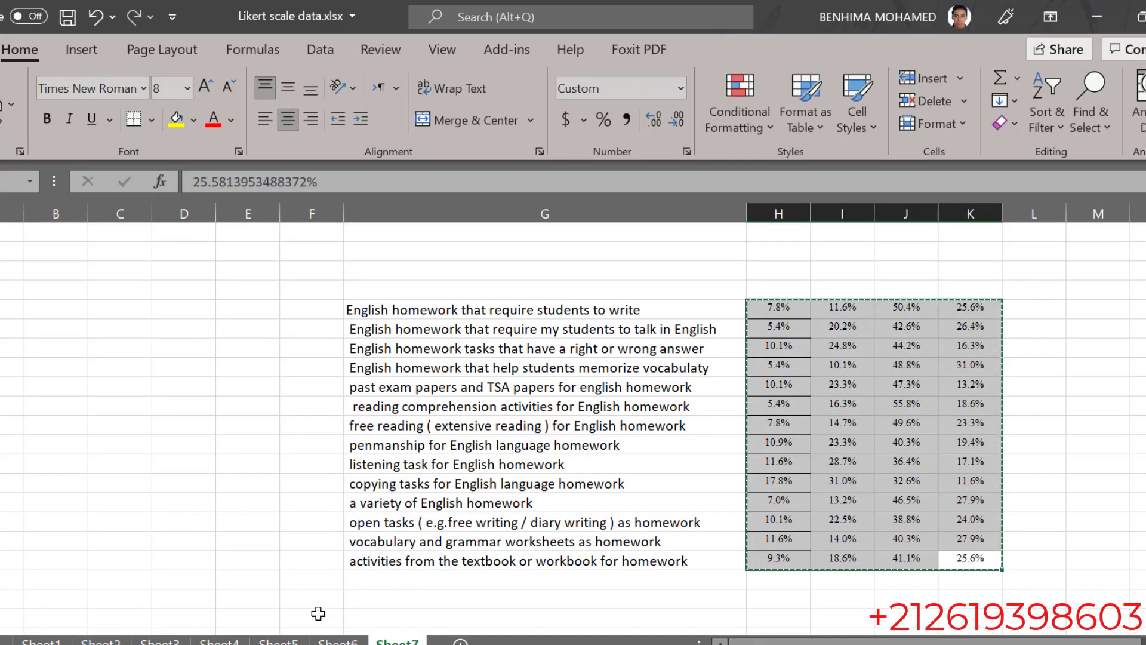
click(281, 640)
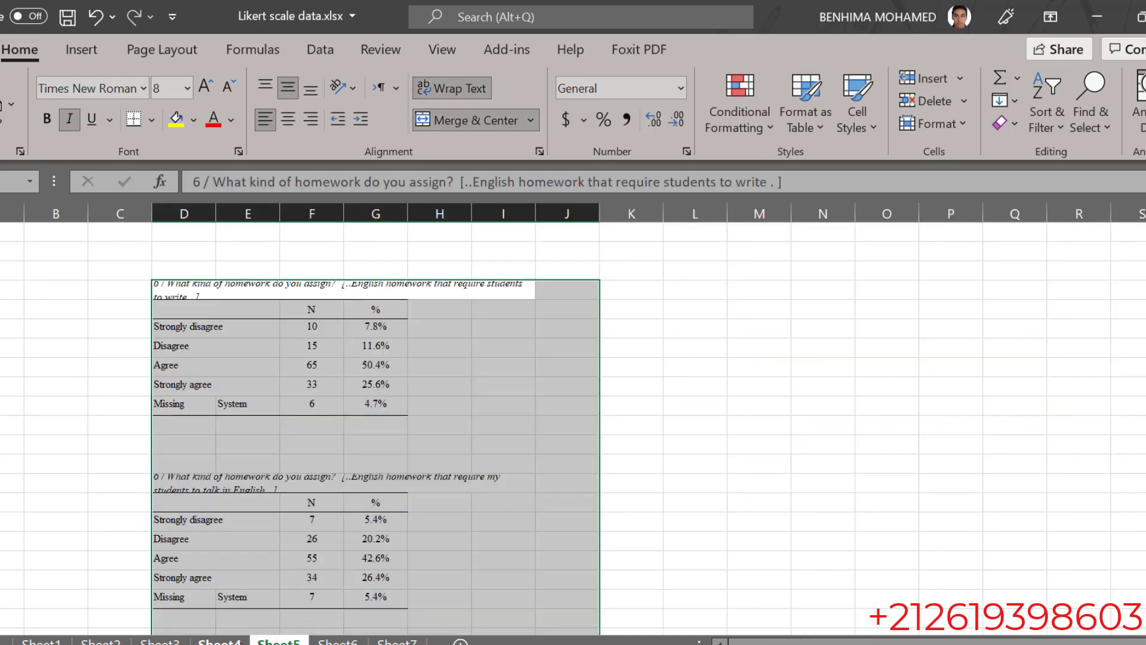
click(239, 640)
drag(779, 312, 1051, 306)
right_click(1045, 311)
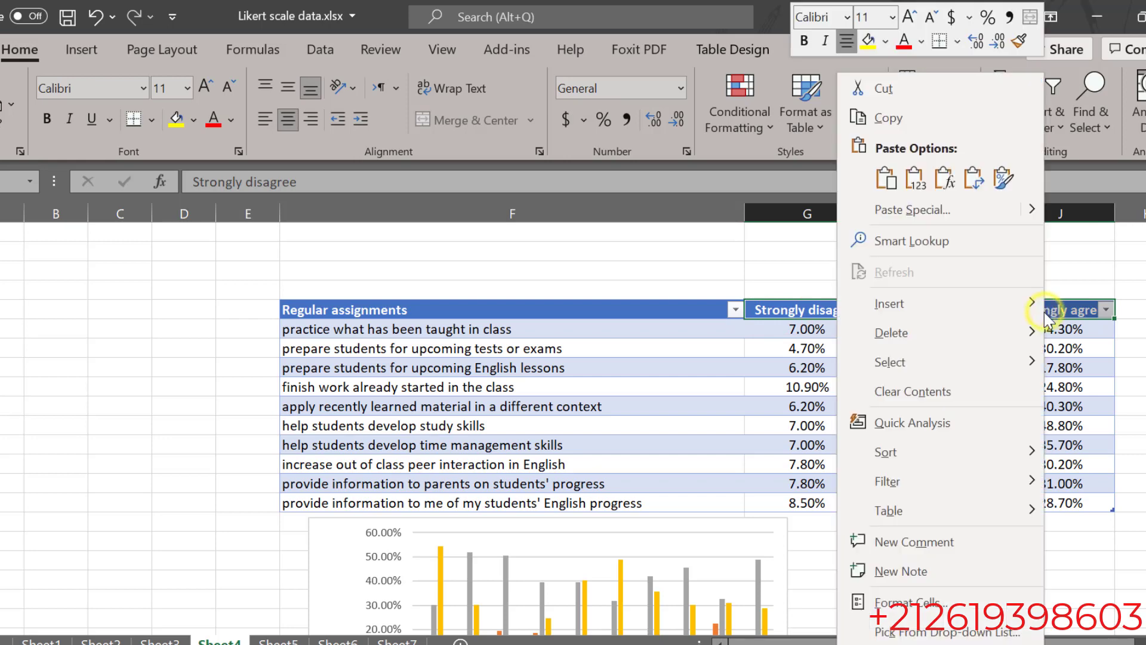
click(905, 122)
click(397, 640)
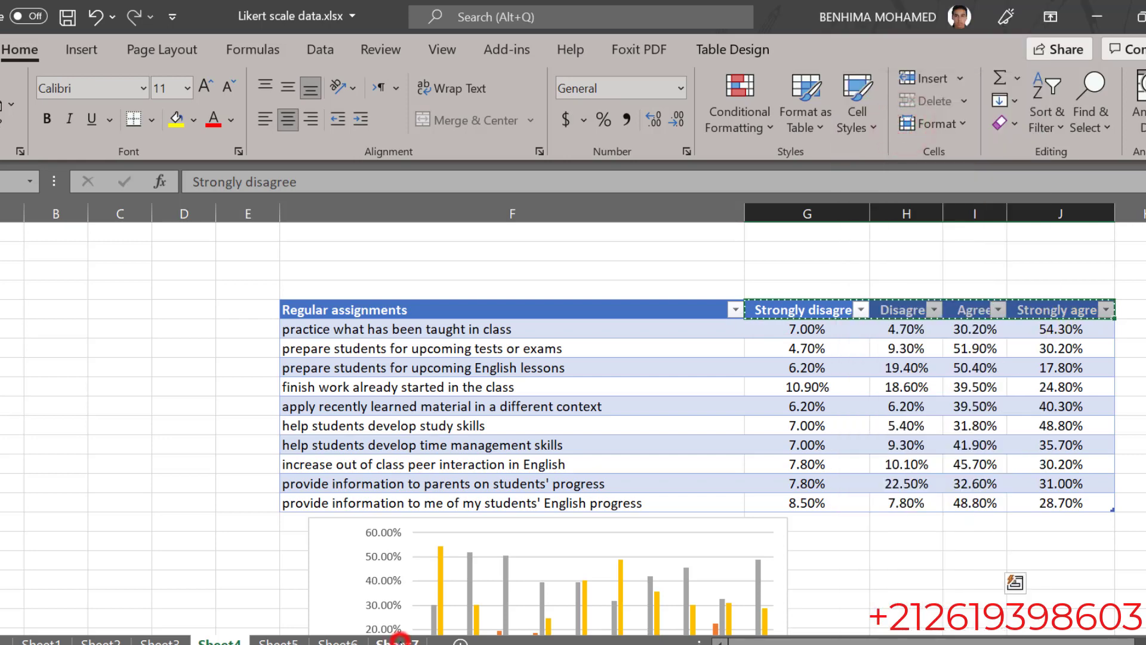
click(772, 287)
right_click(770, 289)
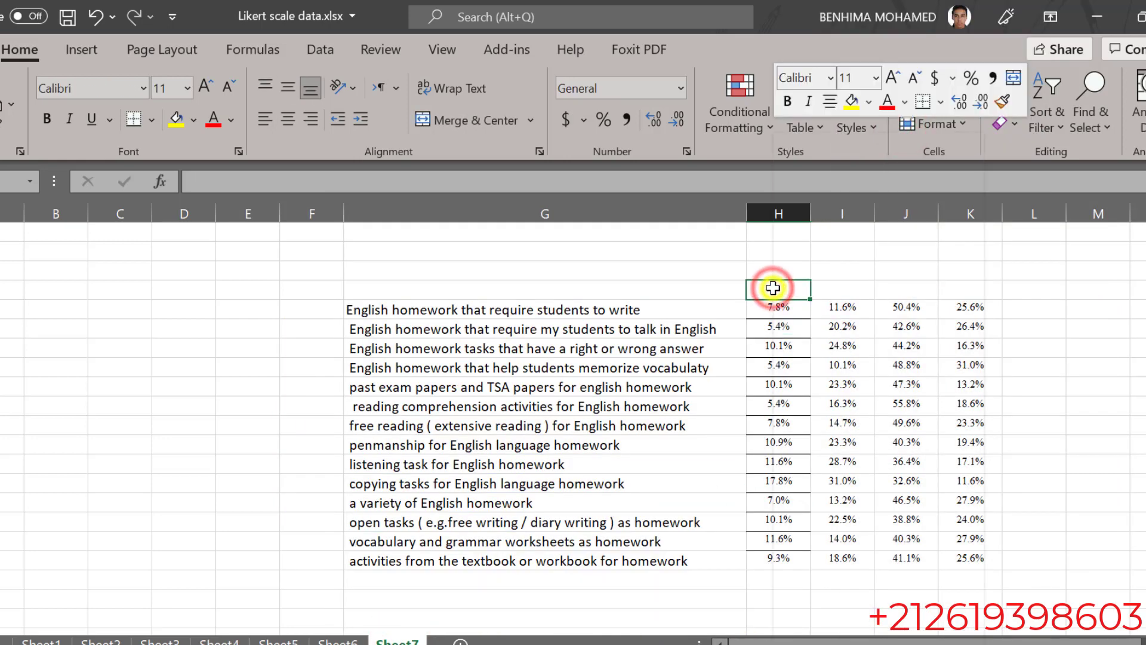
click(854, 241)
click(852, 240)
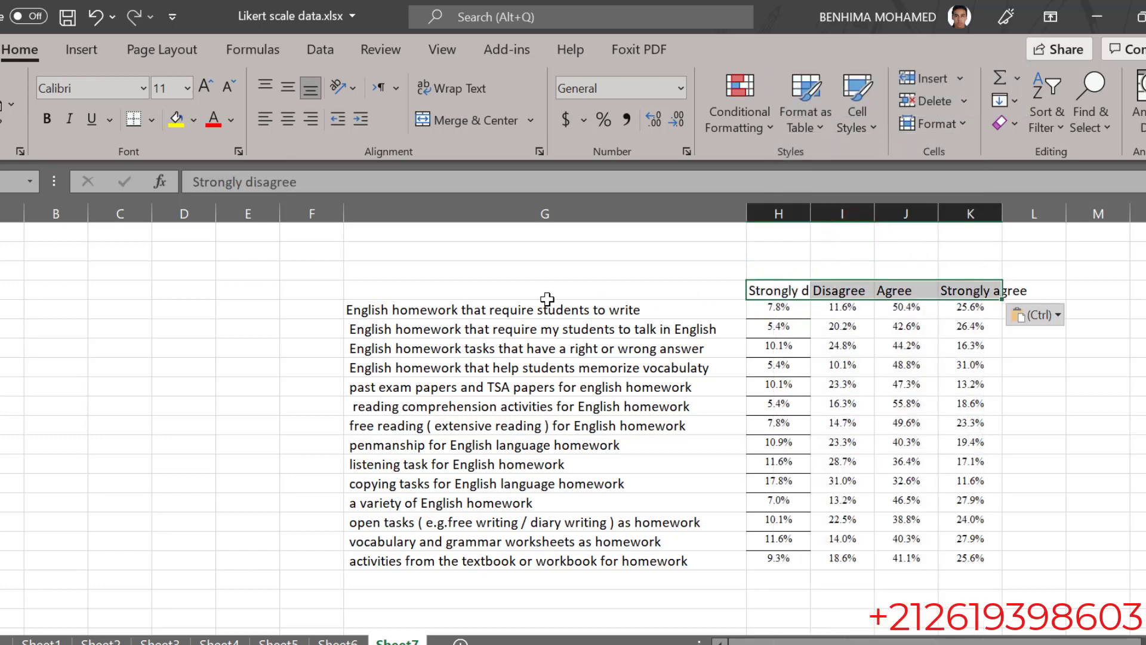
Turn the range G4:K18 on Sheet7 into a table with headers.
drag(482, 295, 975, 557)
click(82, 50)
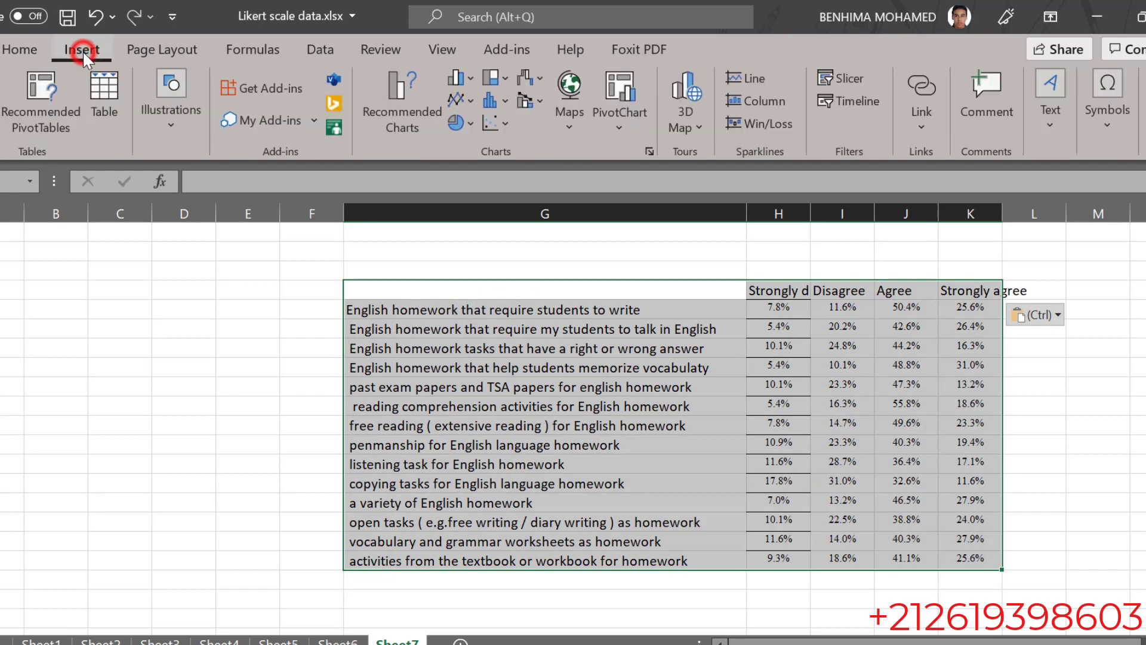
click(108, 98)
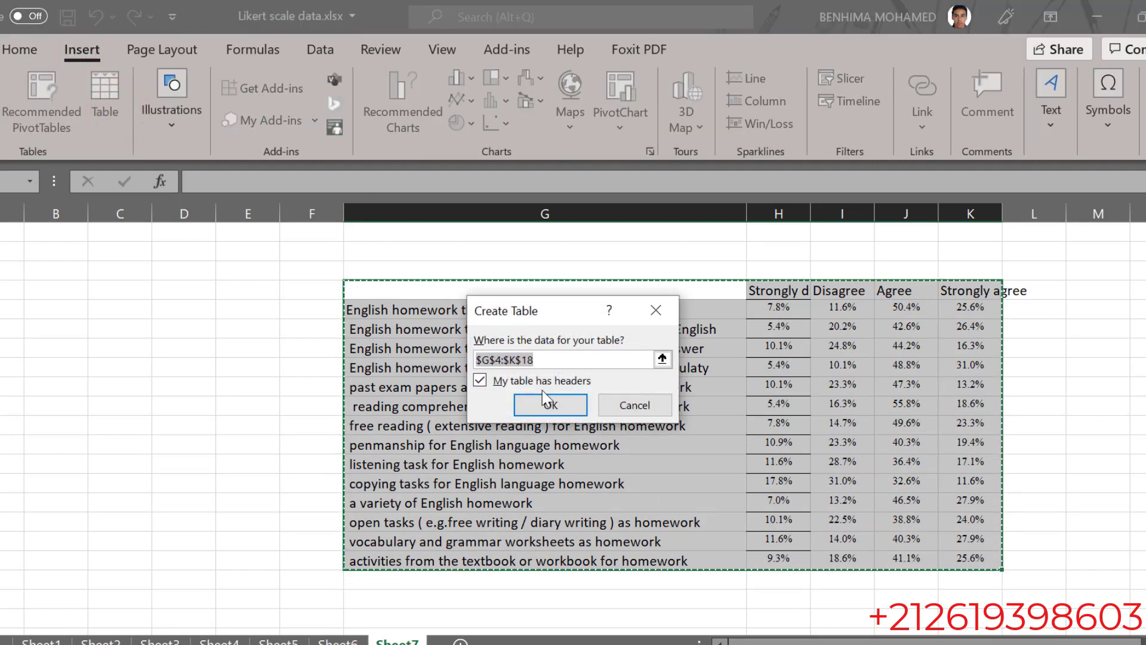
click(543, 406)
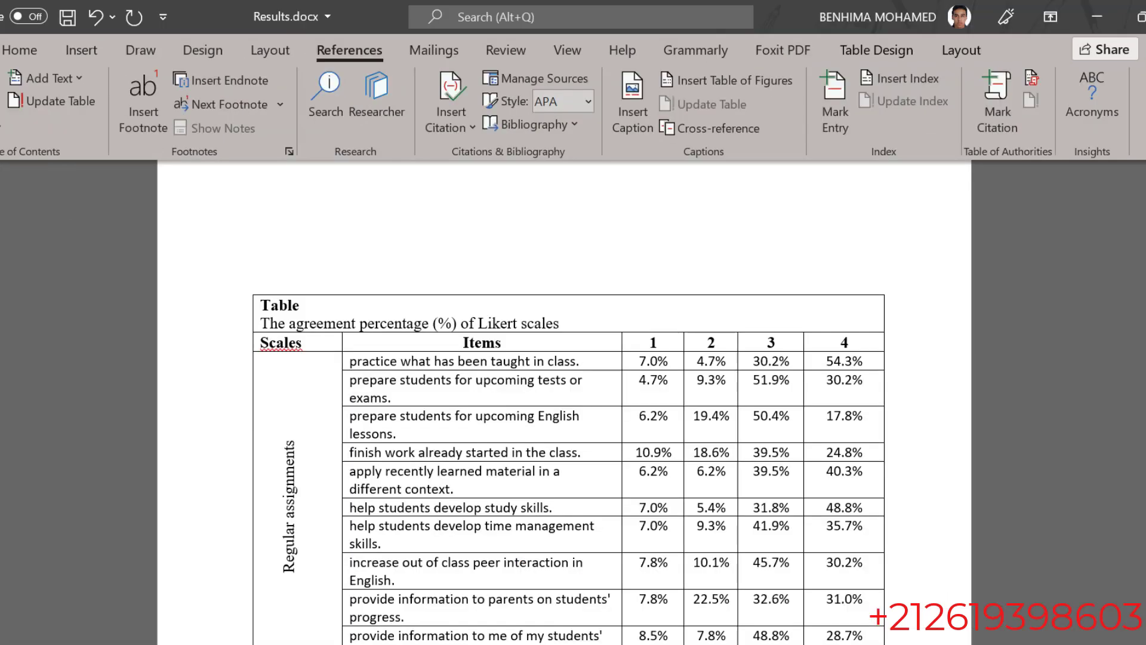
In Results.docx in Word, copy the vertical scale label "Teachers beliefs regarding homework".
scroll(276, 462, down, 20)
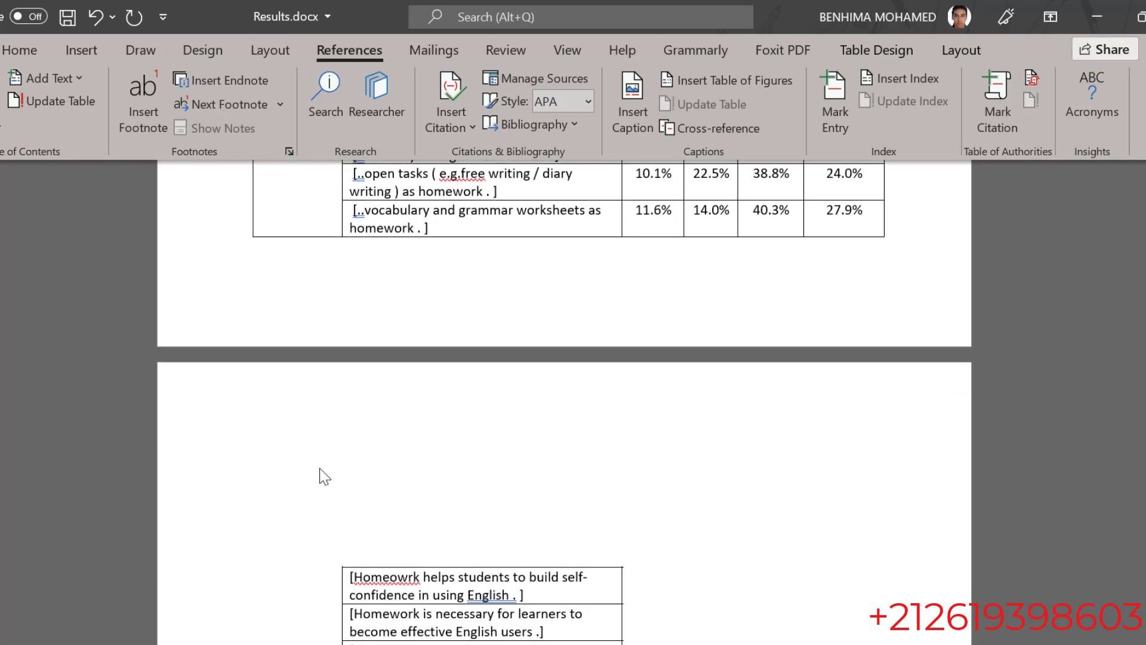
scroll(321, 467, down, 2)
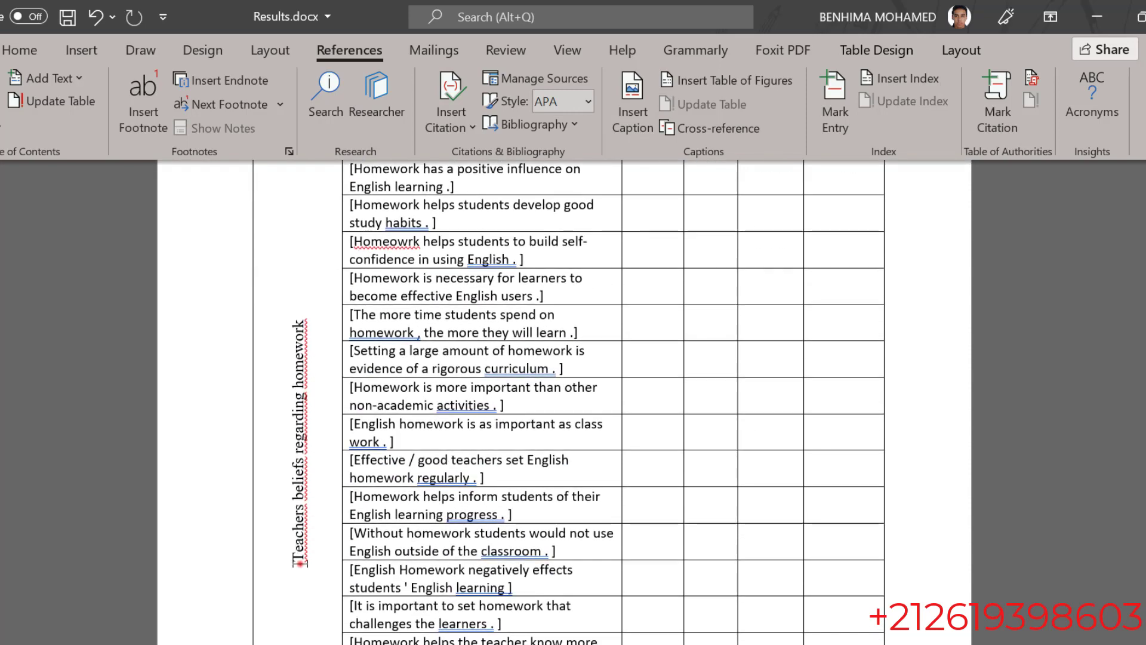
drag(300, 563, 313, 311)
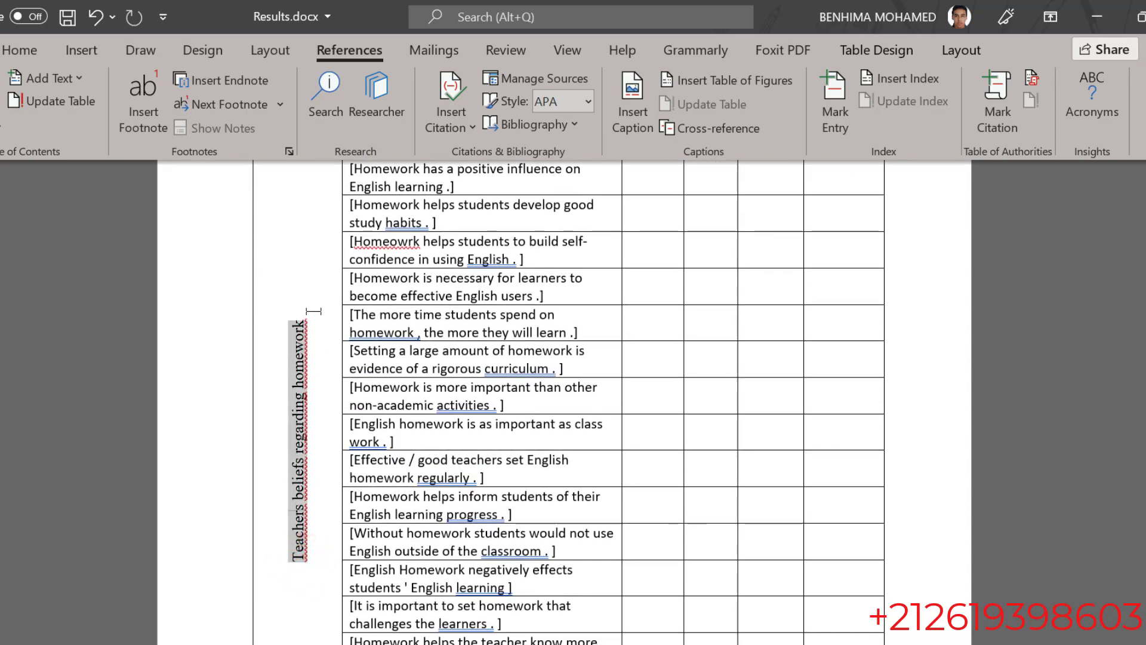
right_click(297, 358)
click(161, 465)
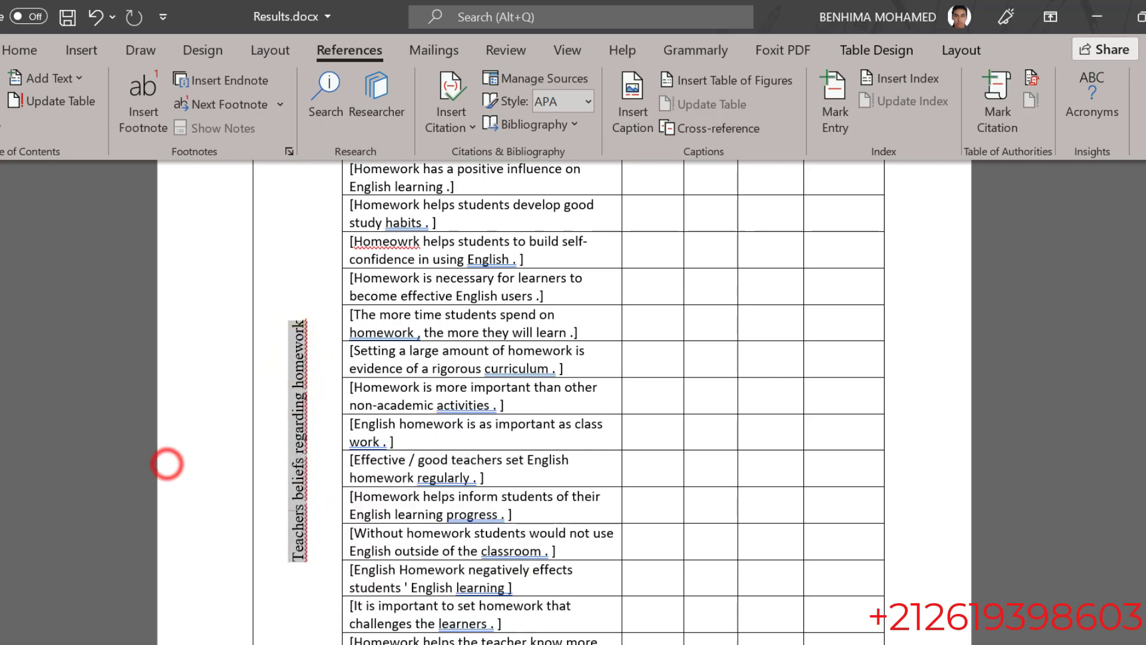
Back in Excel, paste the copied label over the header of the table's first column, keeping its source formatting.
key(alt+Tab)
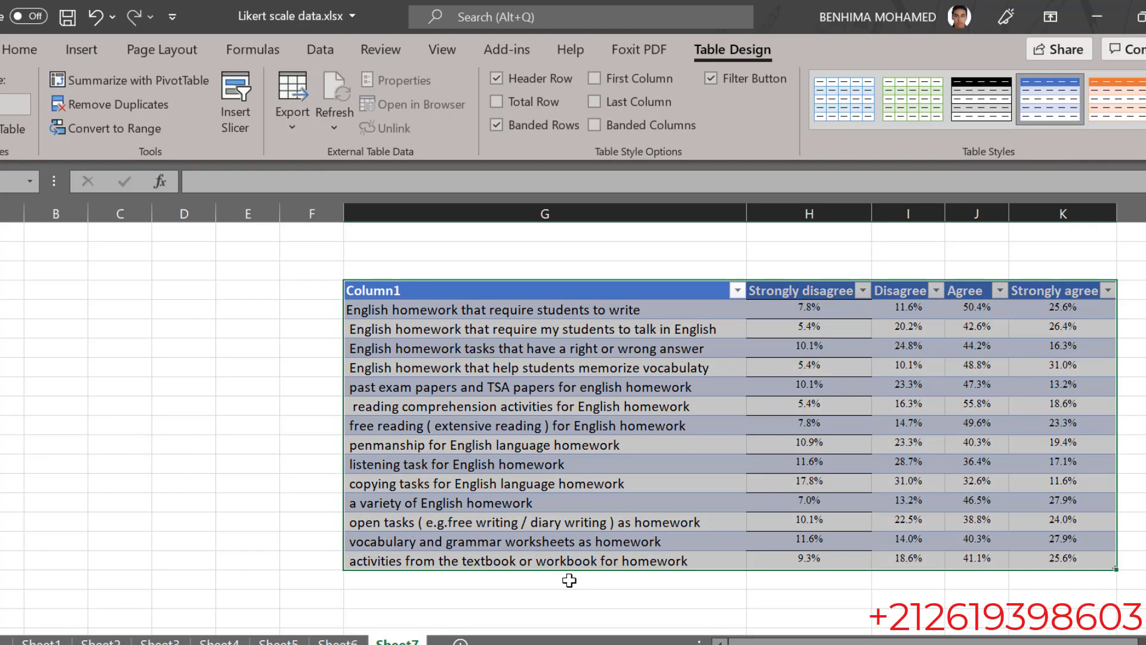
click(565, 297)
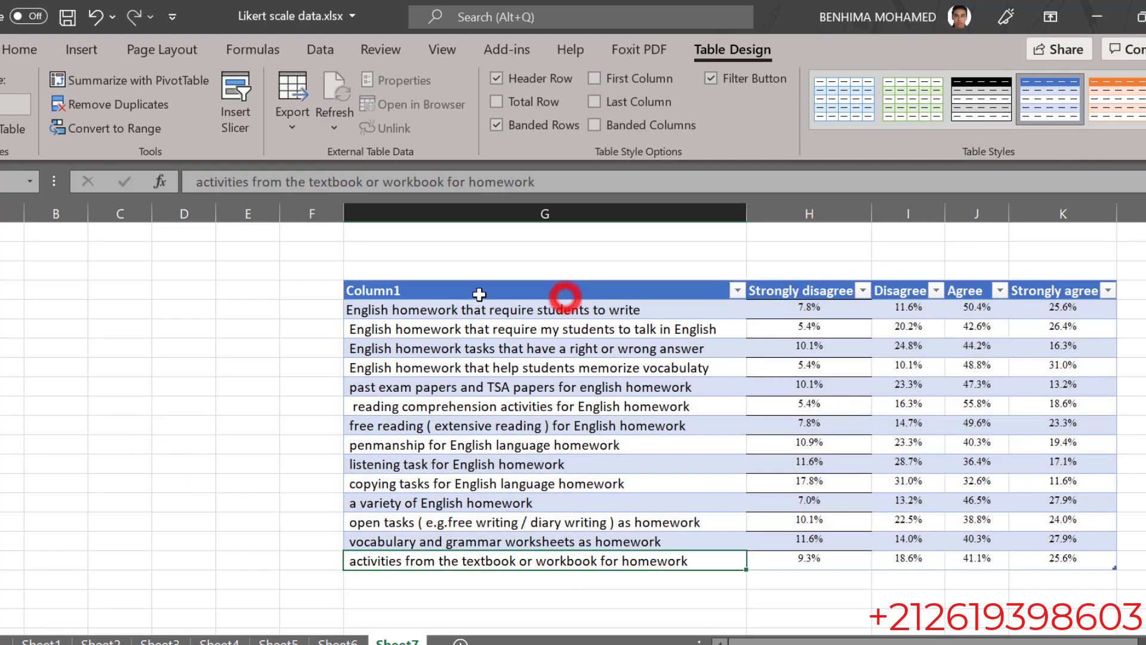
right_click(411, 291)
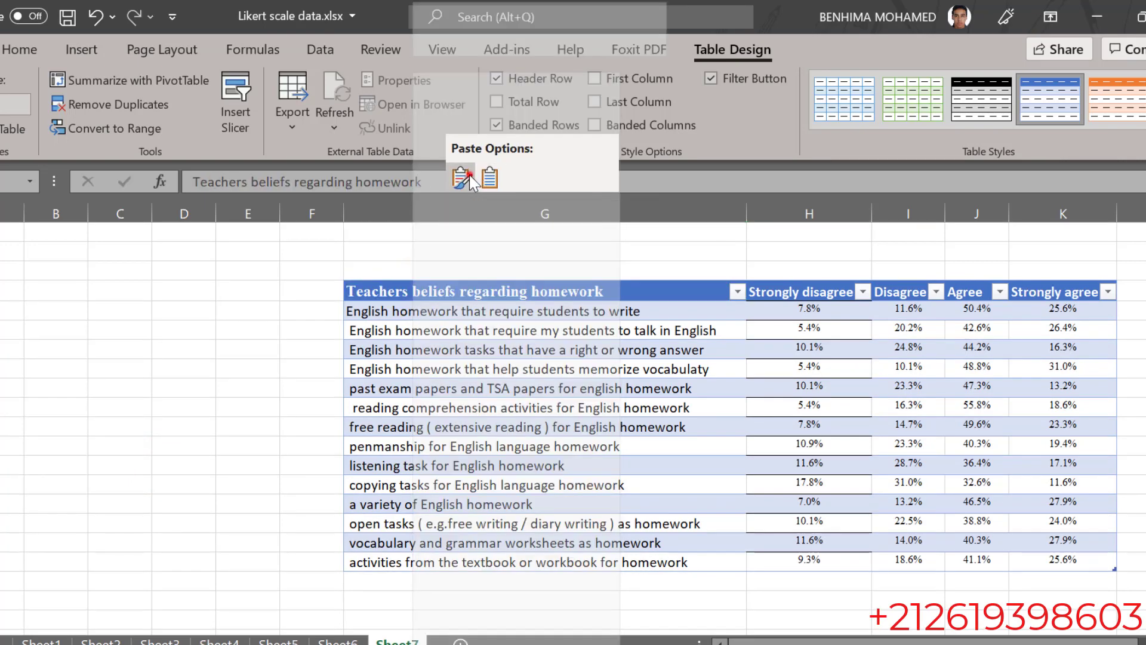
click(470, 180)
Try to add punctuation after "Teachers" in the first column's header, and delete the added characters.
double_click(408, 291)
text(;)
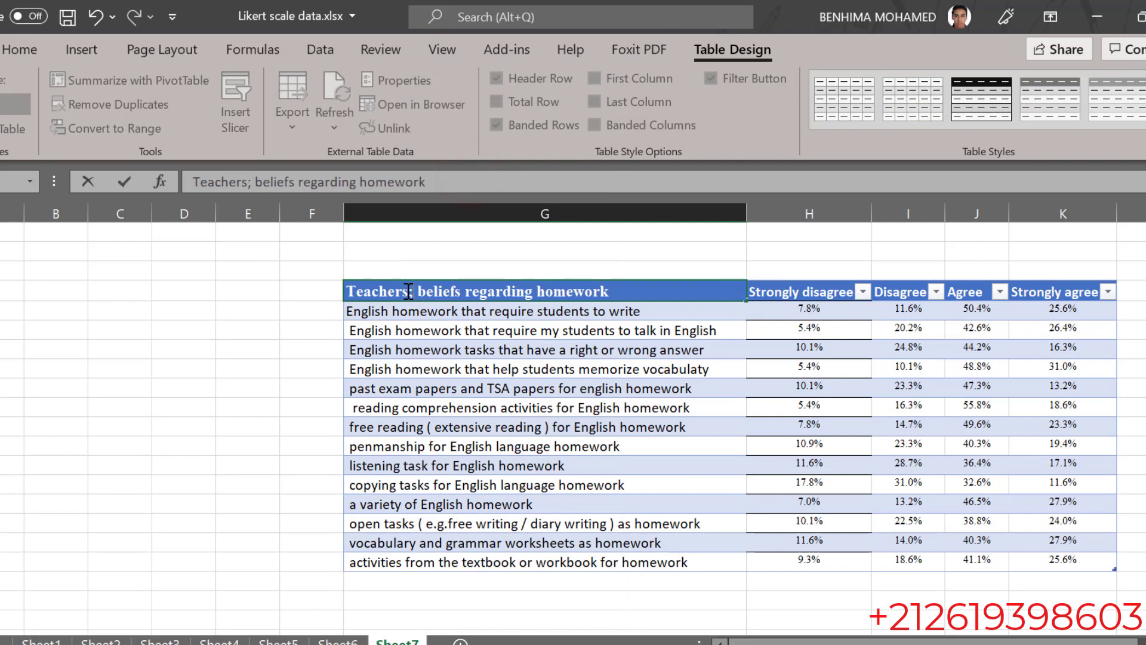
key(BackSpace)
text(,;)
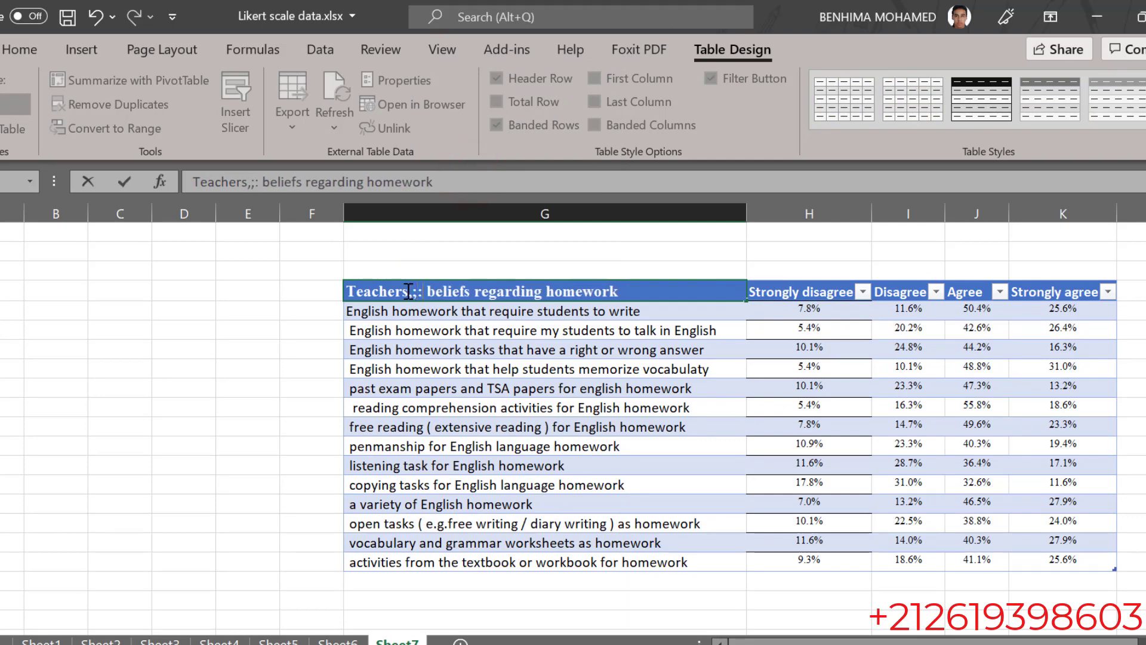
key(BackSpace)
key(BackSpace)
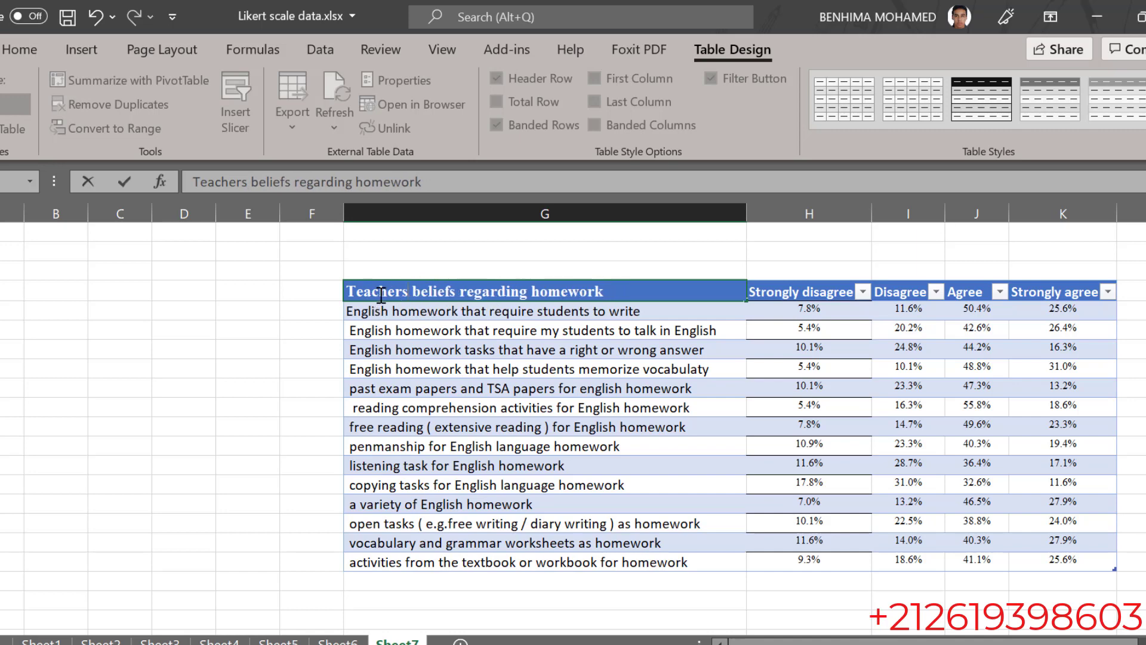
click(427, 540)
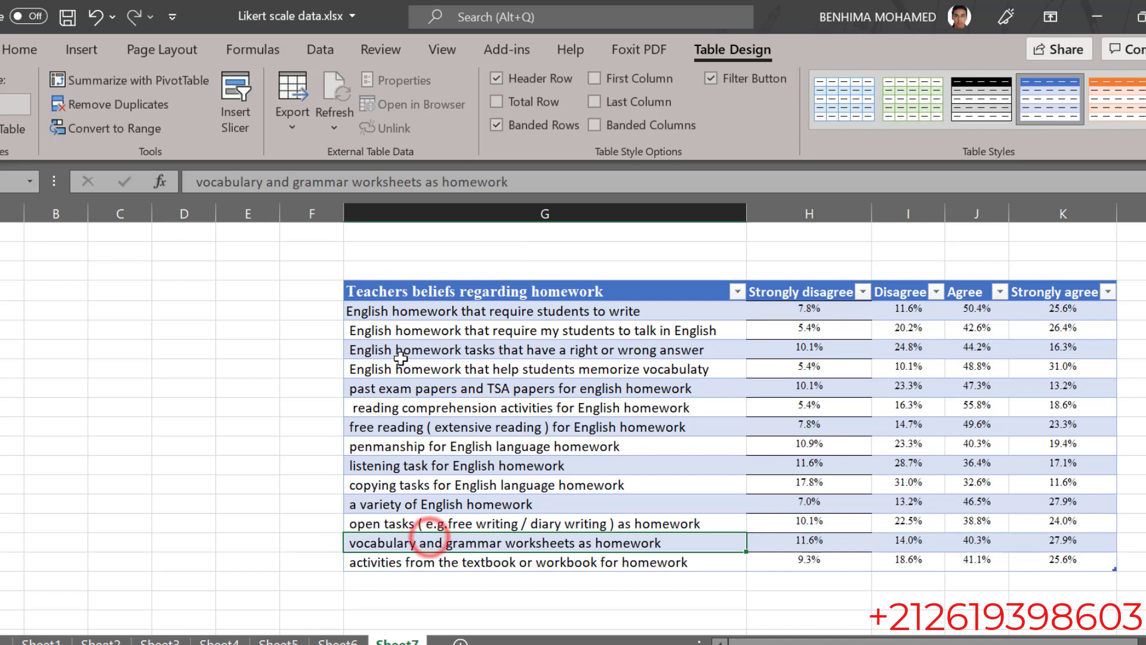
Insert the recommended Clustered Column chart for the whole table, from the item labels to the Strongly agree percentages.
drag(373, 292, 1065, 560)
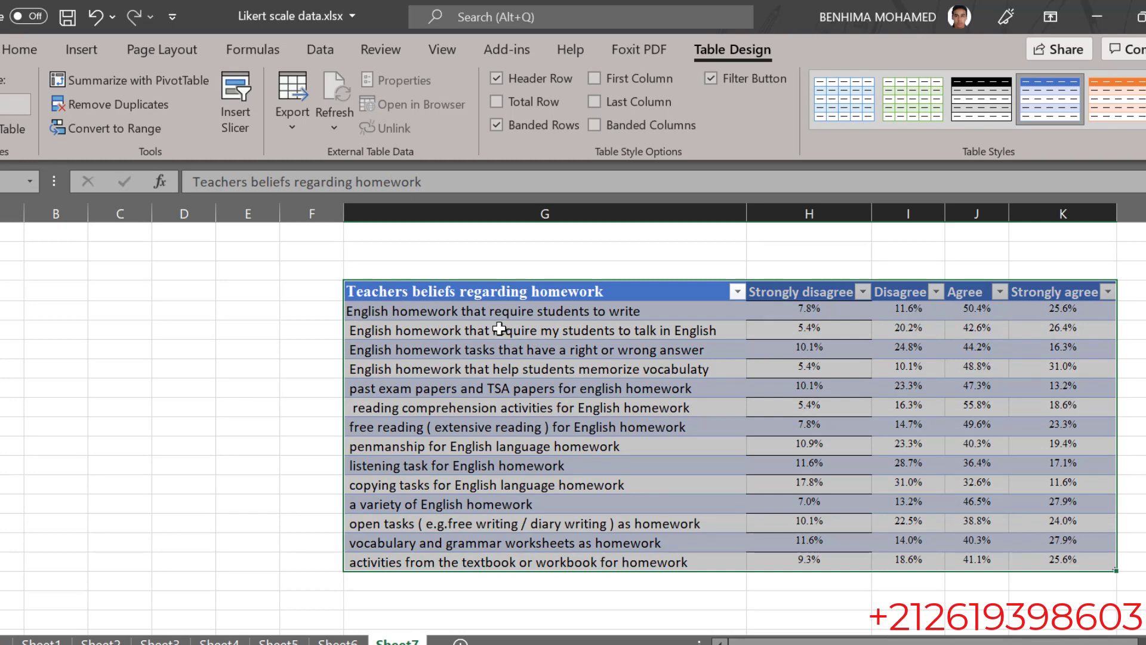
click(81, 49)
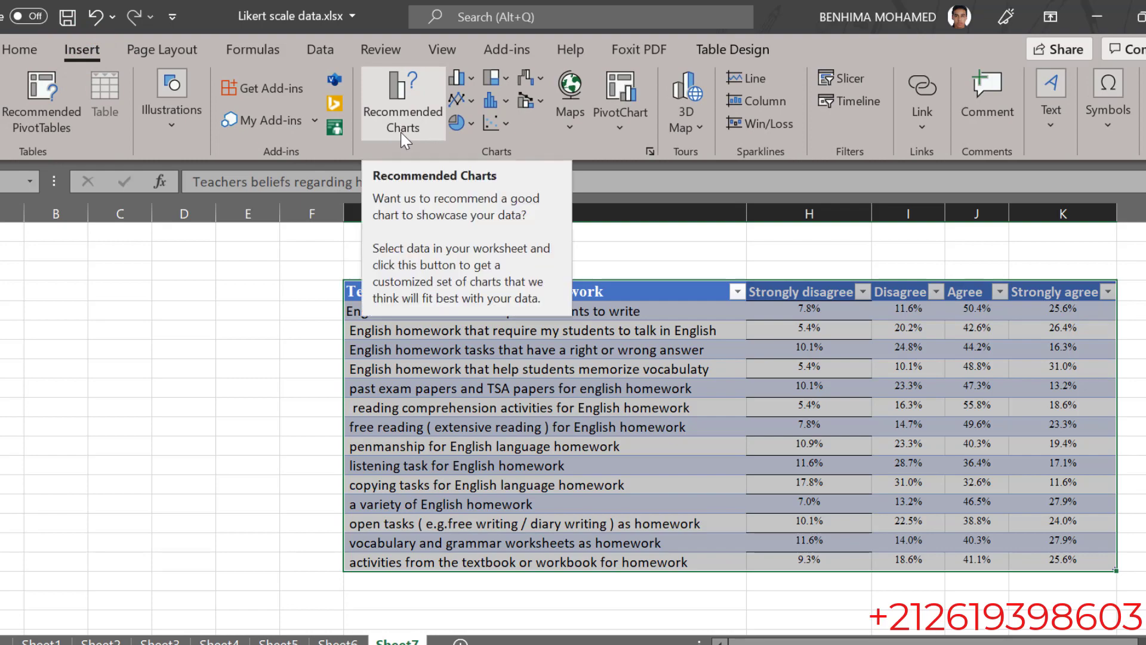
click(403, 136)
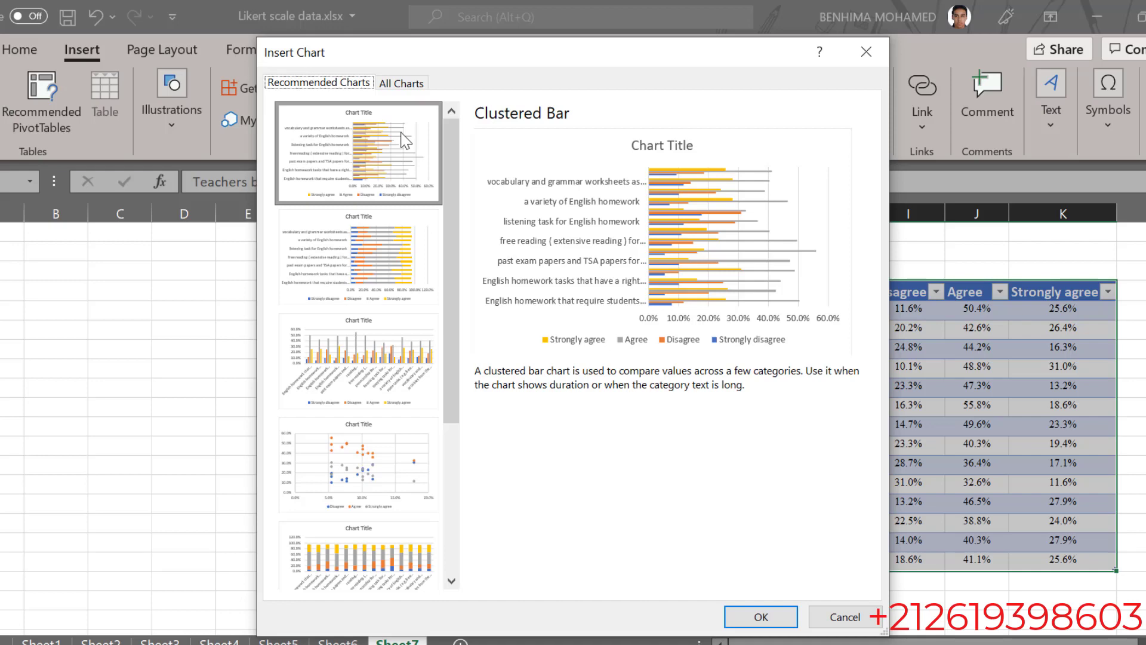
click(352, 166)
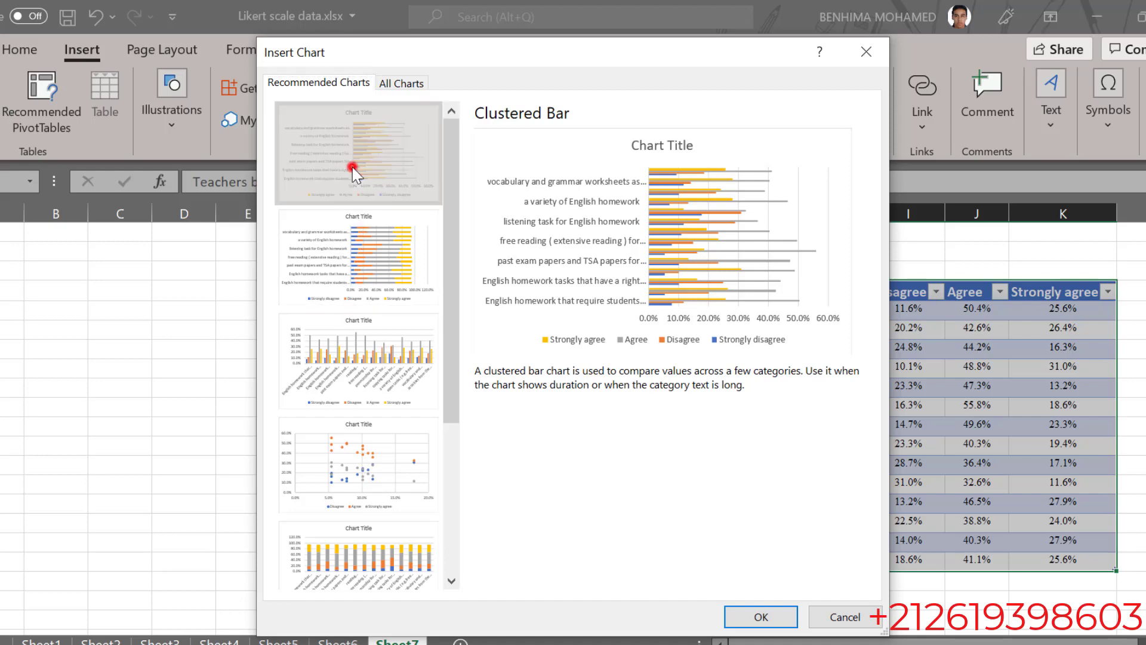
click(352, 230)
click(349, 347)
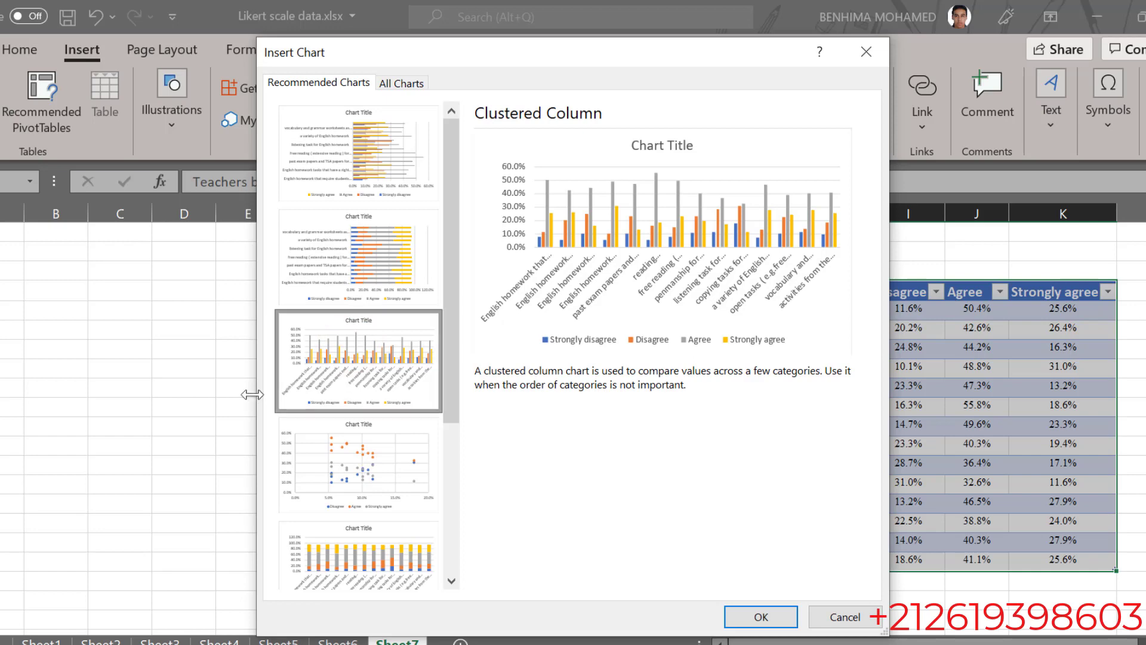
drag(252, 394, 24, 361)
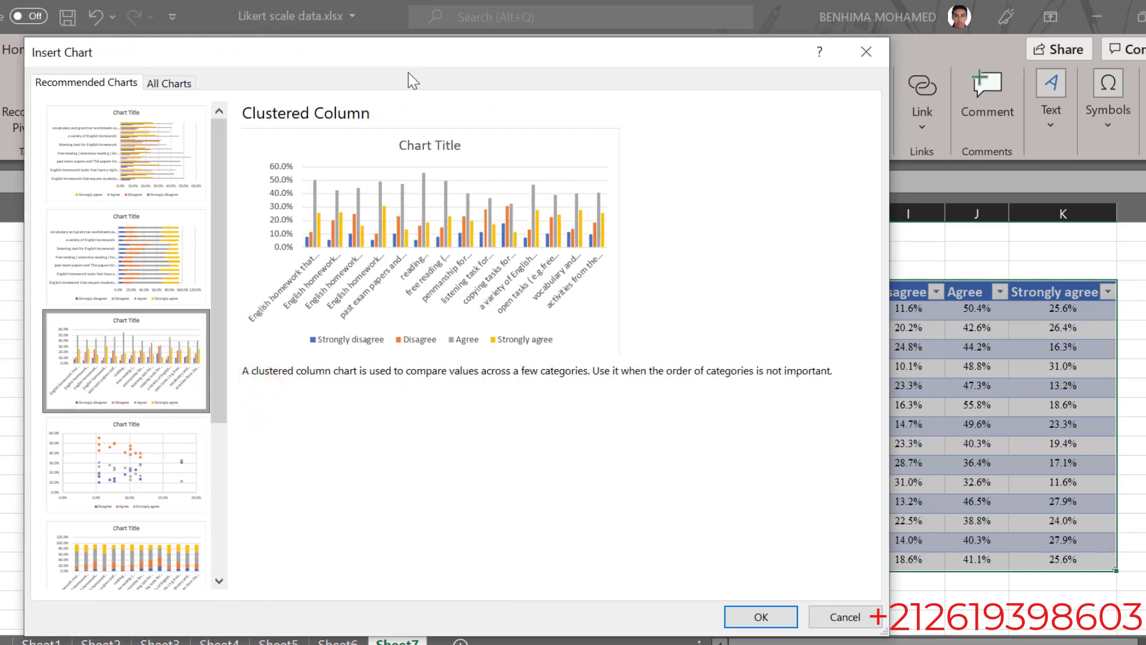
drag(363, 82, 490, 96)
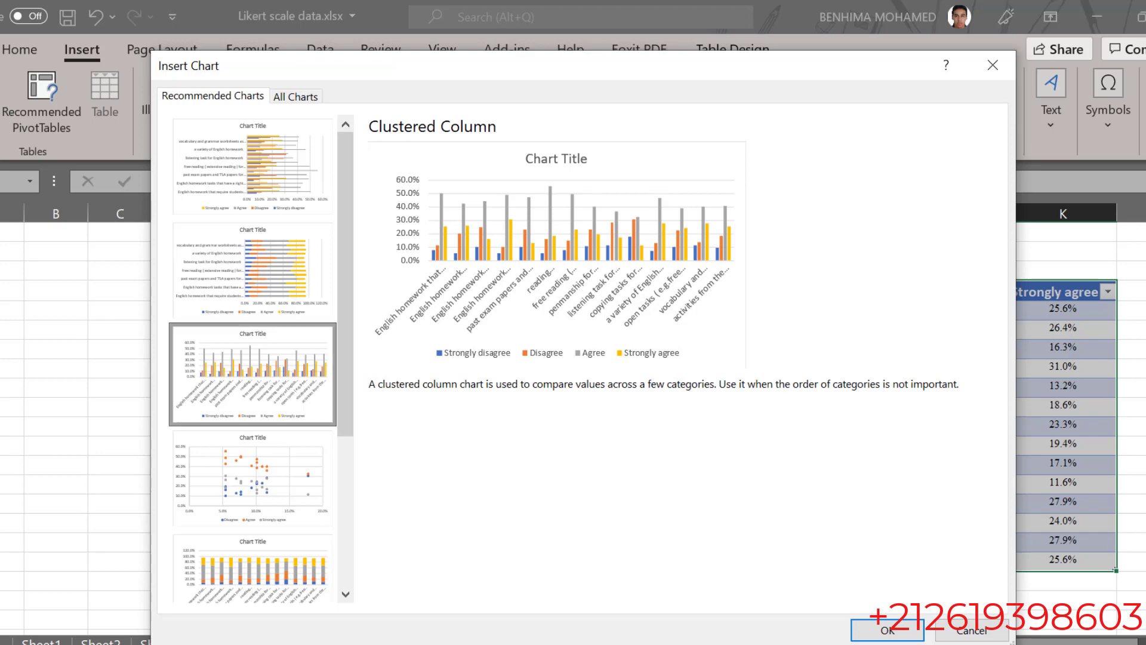
click(888, 630)
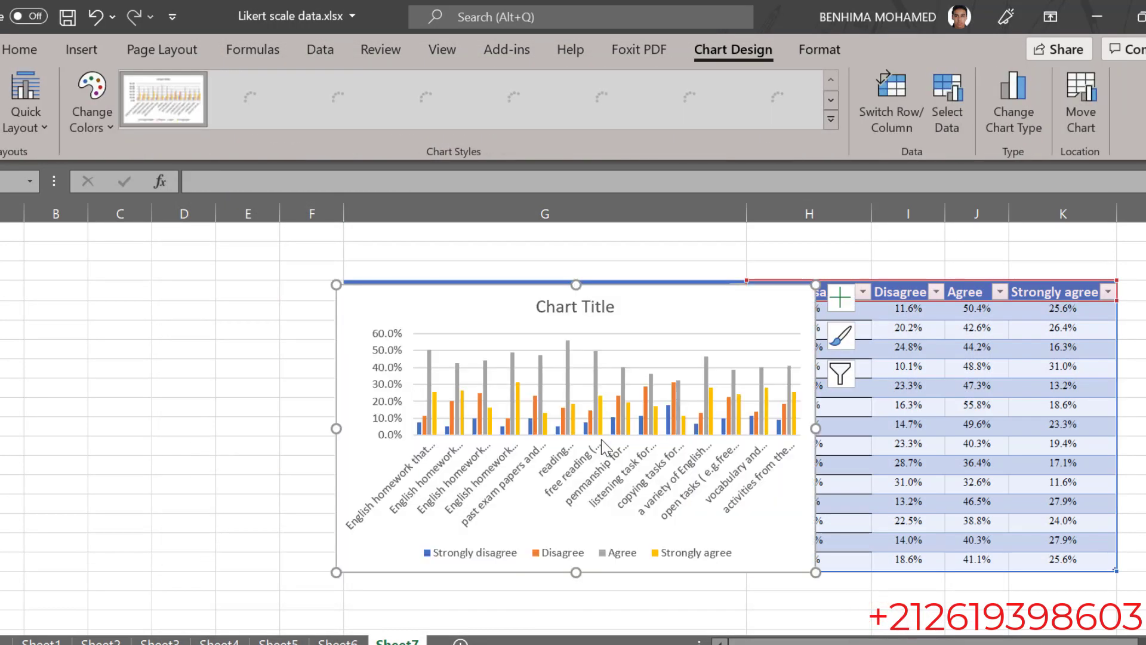
Delete the title of the clustered column chart and copy the whole chart.
click(580, 315)
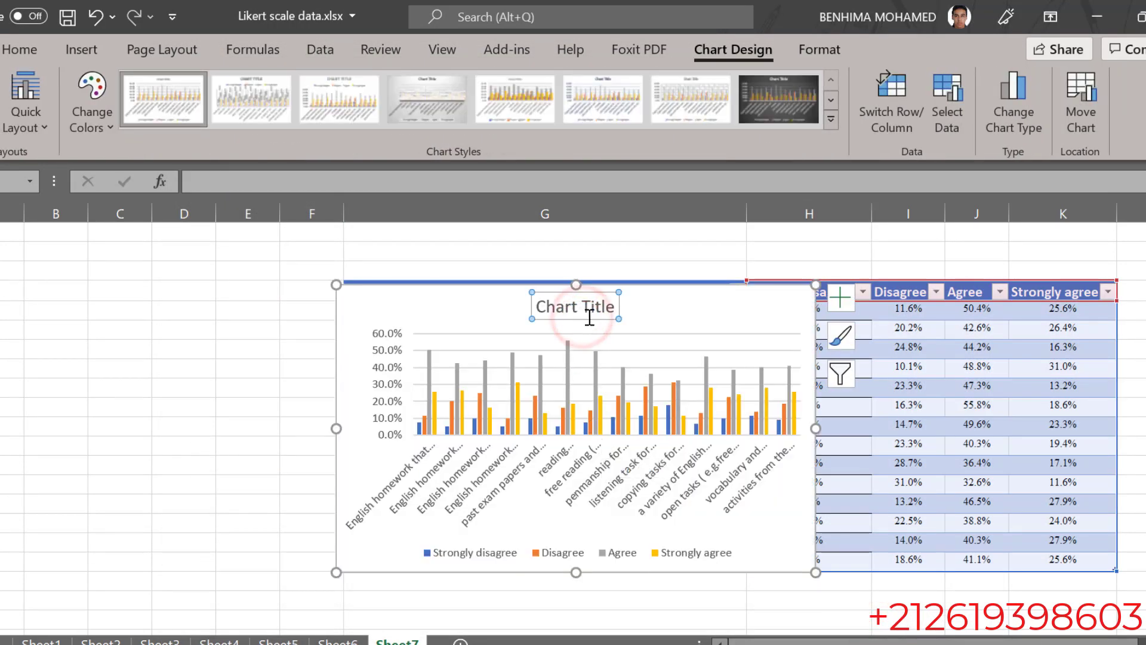
click(609, 319)
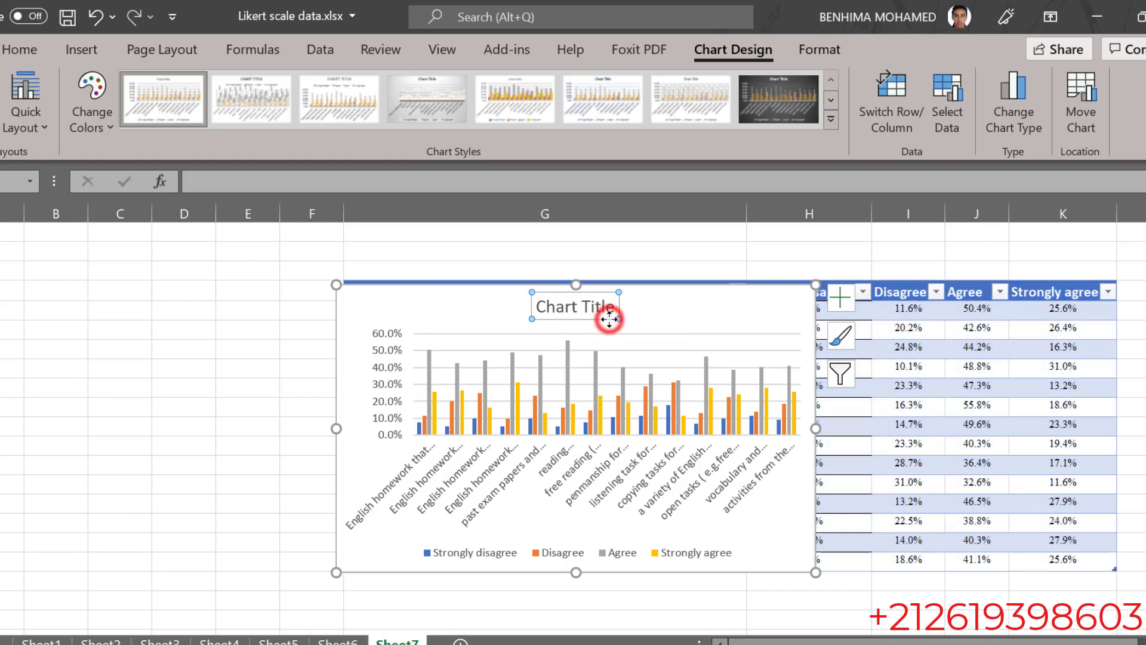
key(Delete)
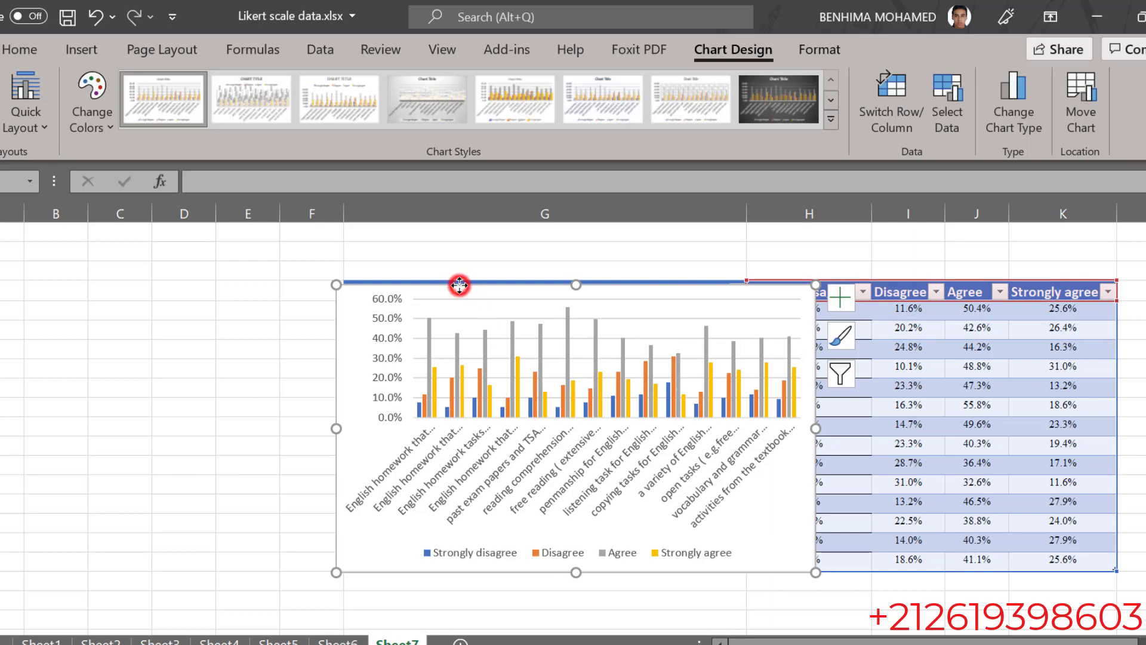
right_click(352, 296)
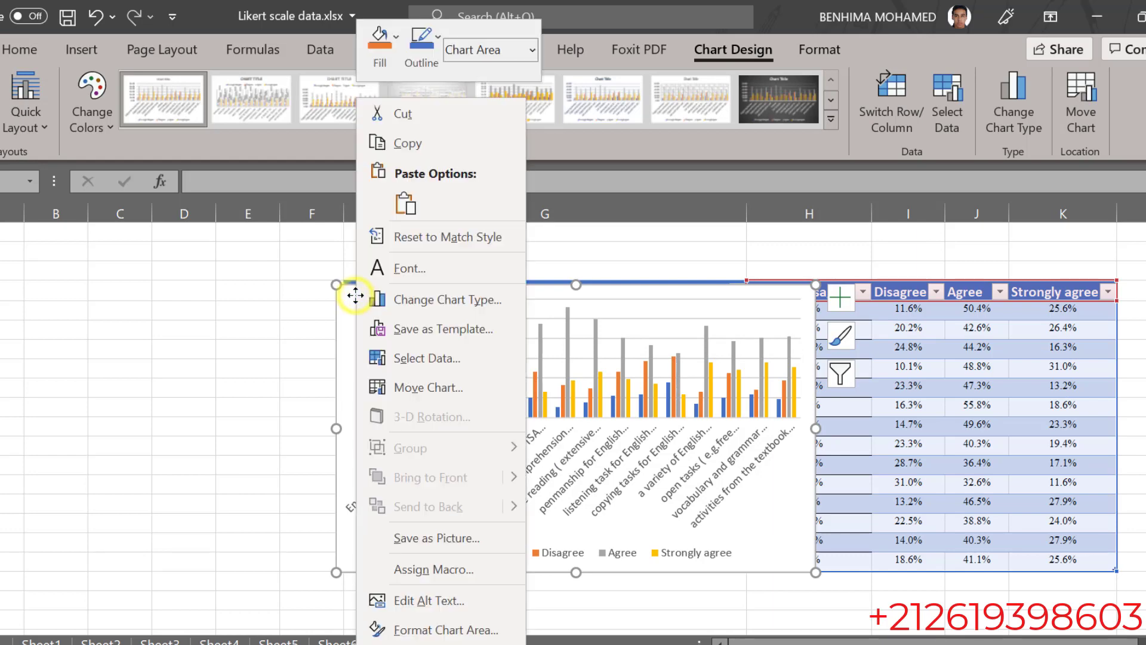
click(408, 146)
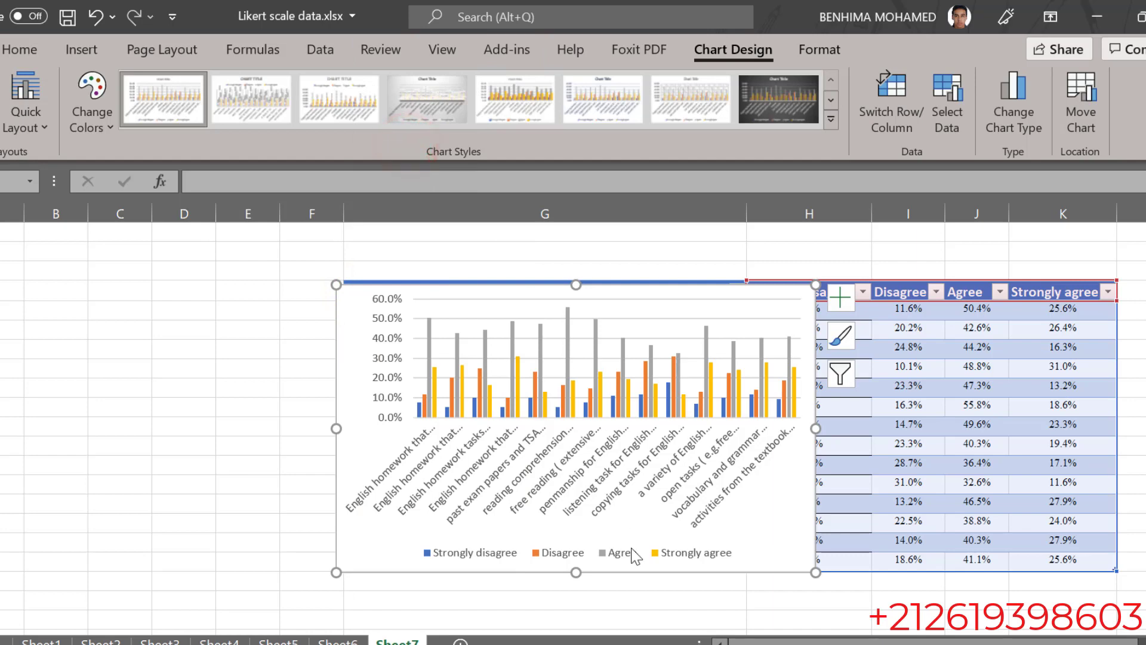
In Results.docx in Word, insert four blank lines between the existing chart and the Discussion heading.
click(567, 600)
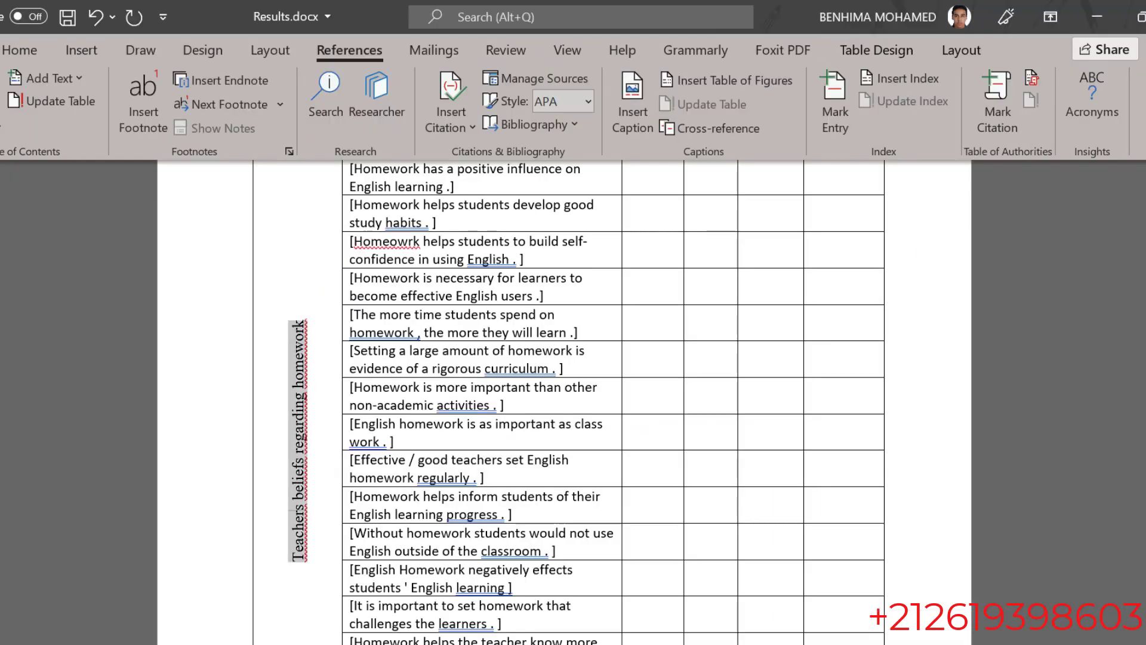
scroll(564, 388, down, 6)
key(ctrl+v)
scroll(924, 475, down, 10)
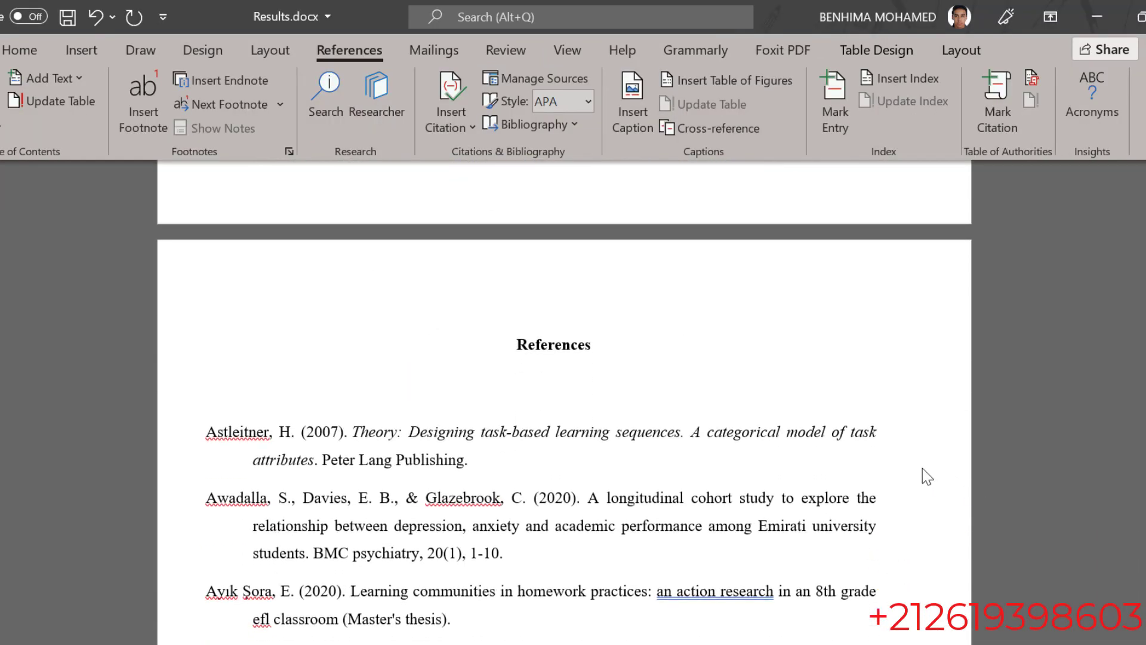
scroll(724, 409, up, 10)
scroll(610, 391, up, 4)
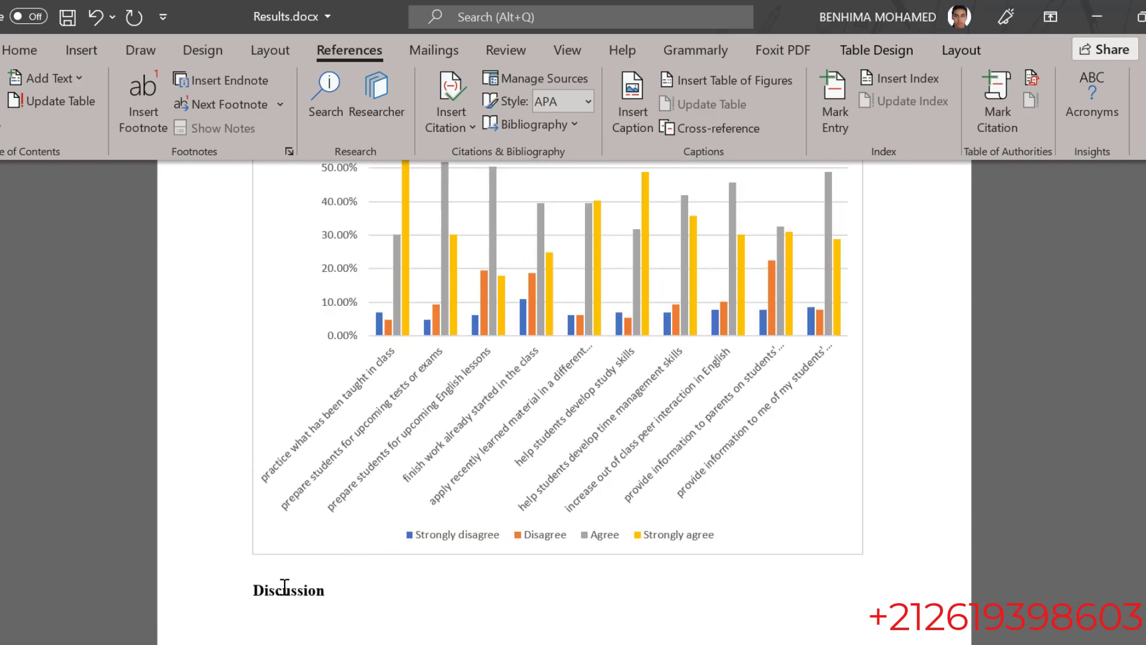
click(263, 576)
click(255, 594)
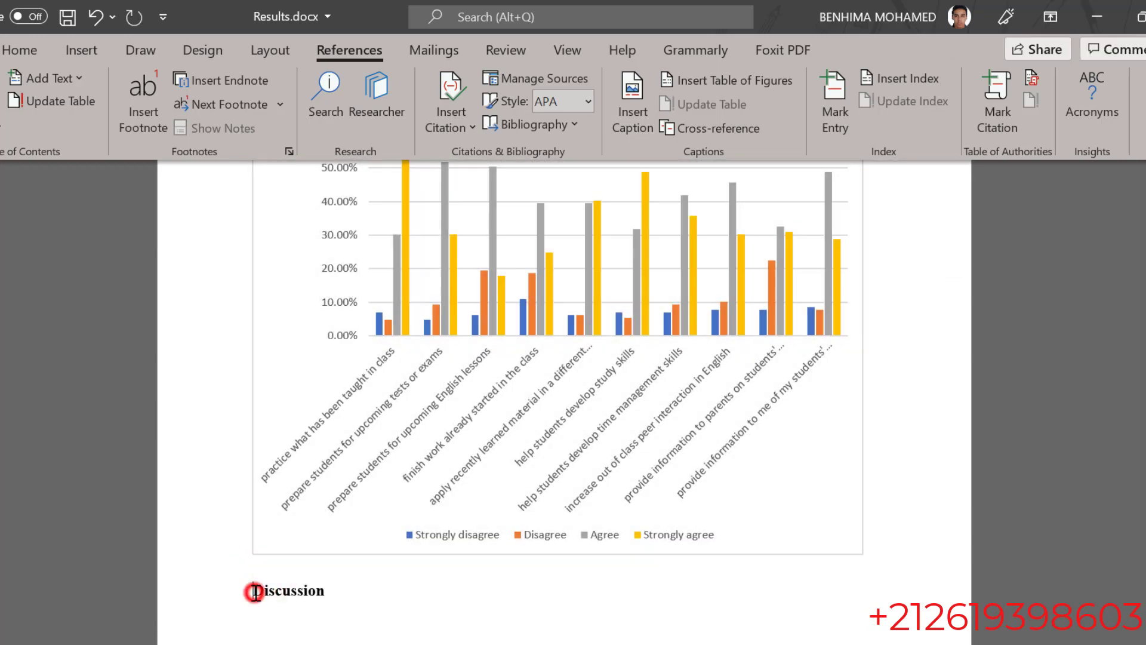
key(Return)
key(Return)
key(Return)
key(Return)
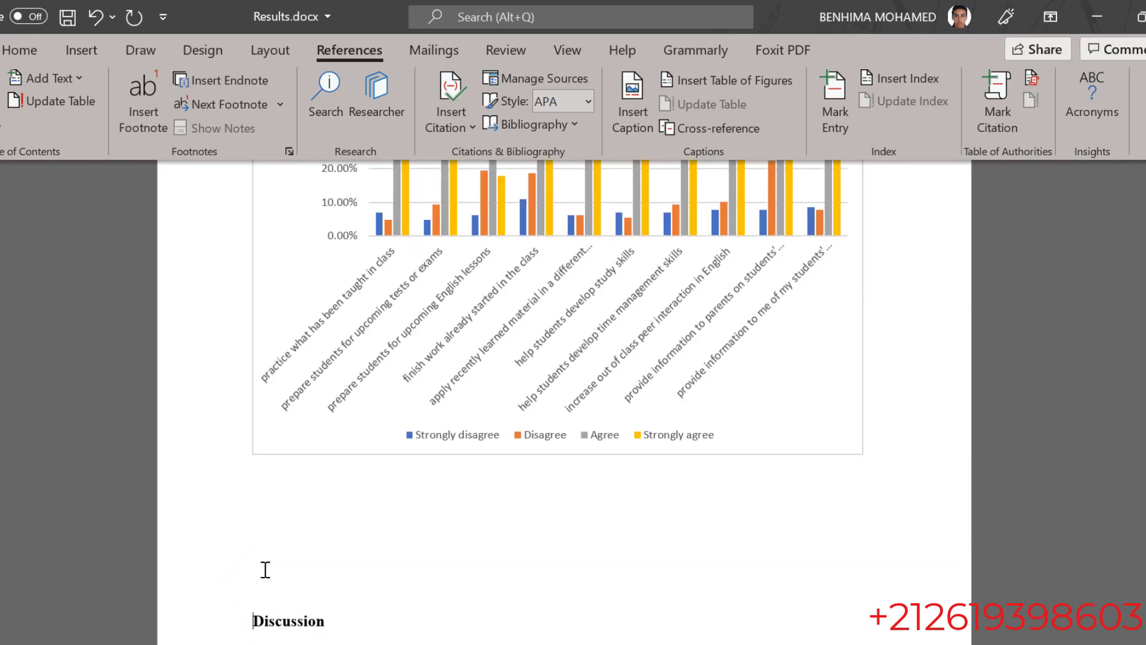
Paste the copied chart into the blank space above the Discussion heading and widen it to about the page's text width.
click(273, 589)
key(ctrl+v)
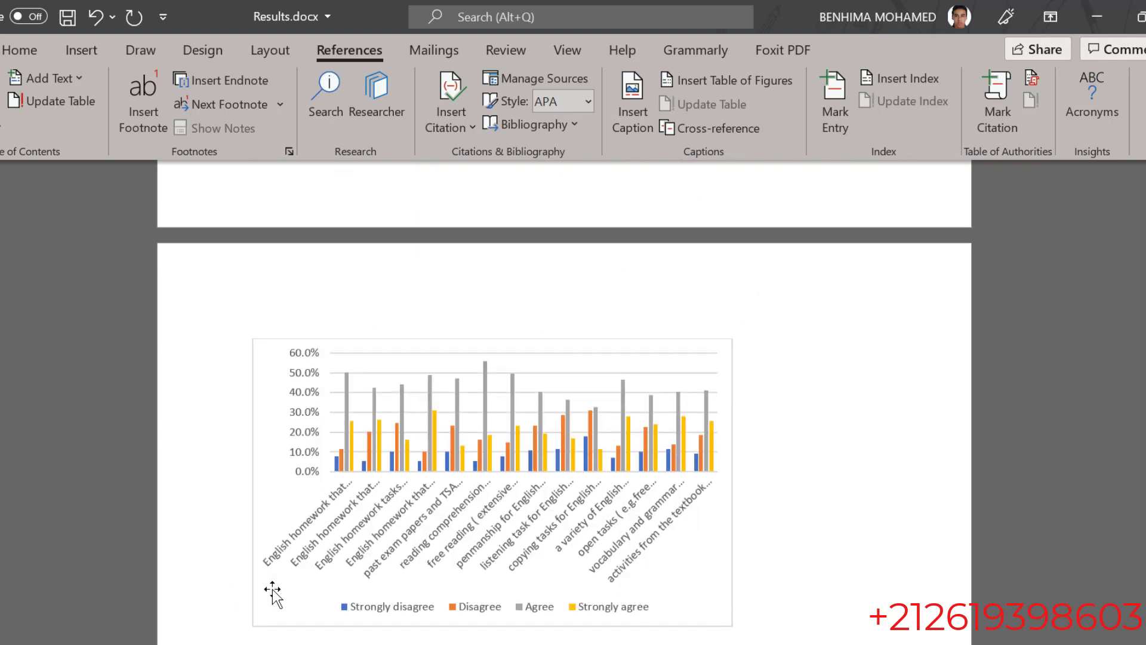
click(693, 576)
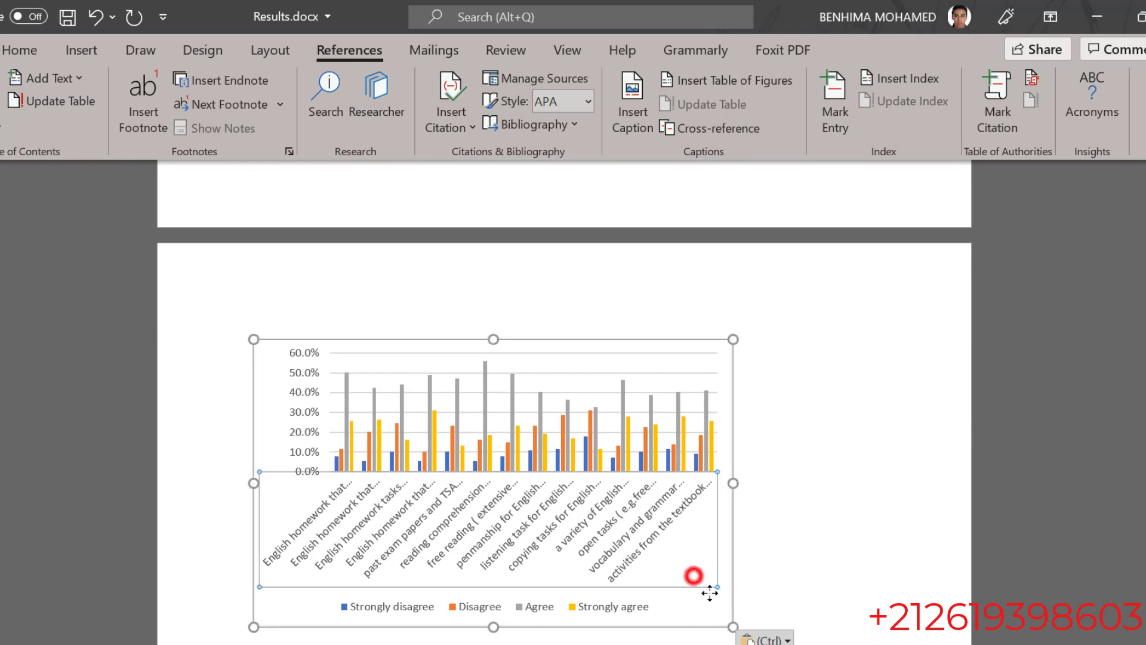
drag(734, 627, 883, 628)
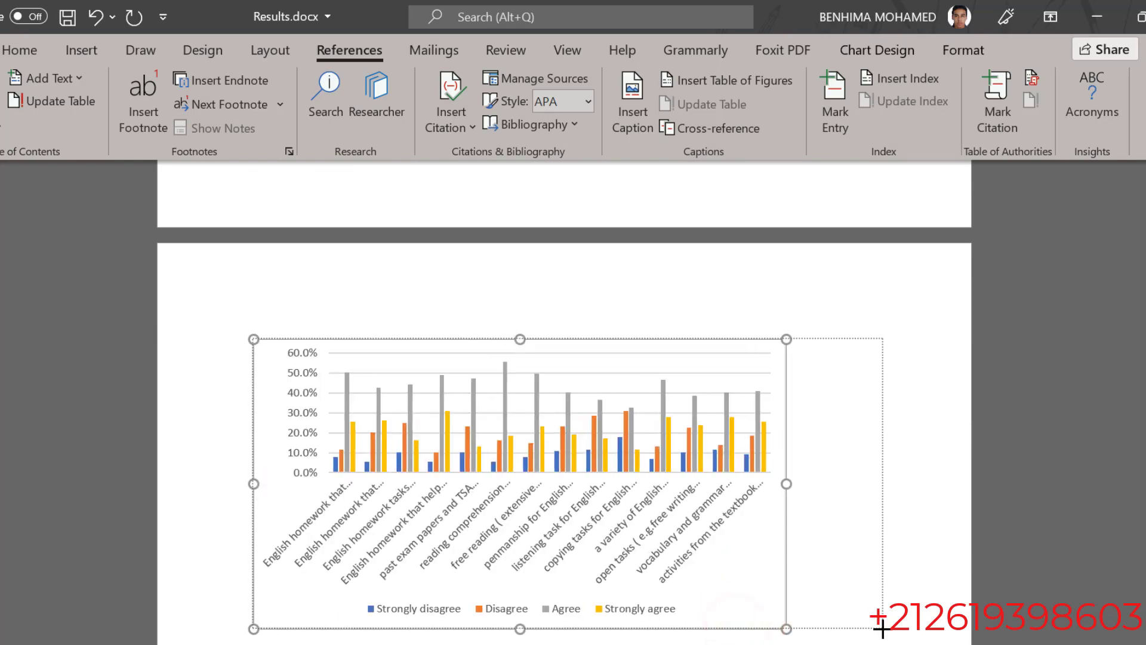
Stretch the pasted clustered column chart downward until its height is about two thirds of its width, giving the slanted item labels more room.
drag(565, 628, 567, 644)
scroll(450, 539, up, 4)
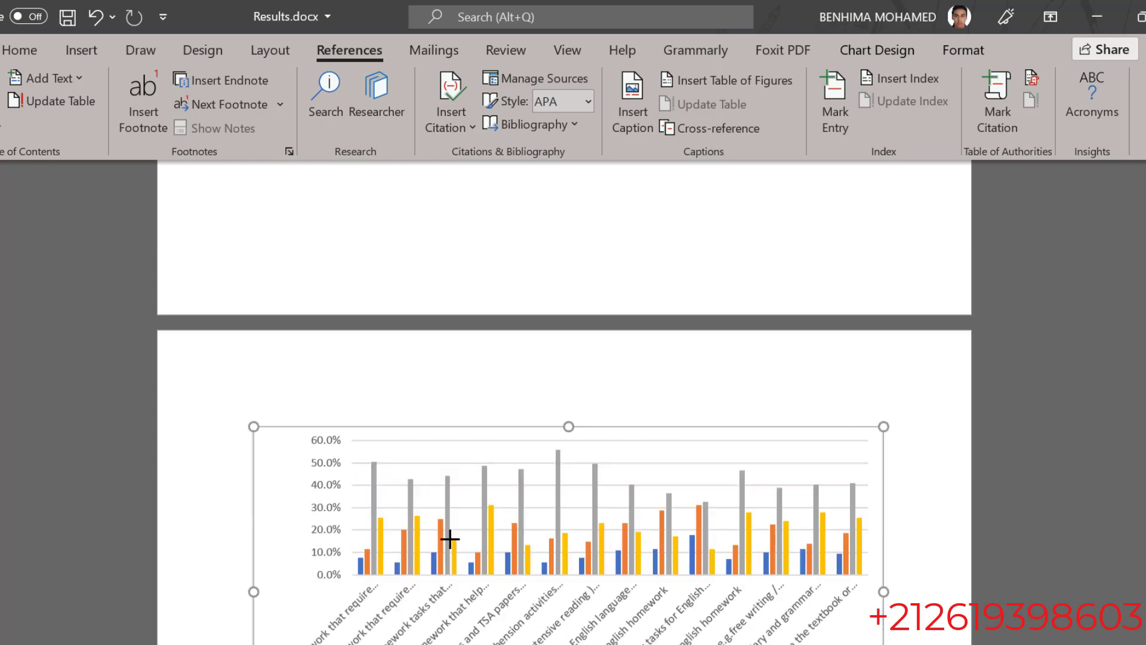
scroll(450, 538, down, 7)
scroll(573, 414, down, 2)
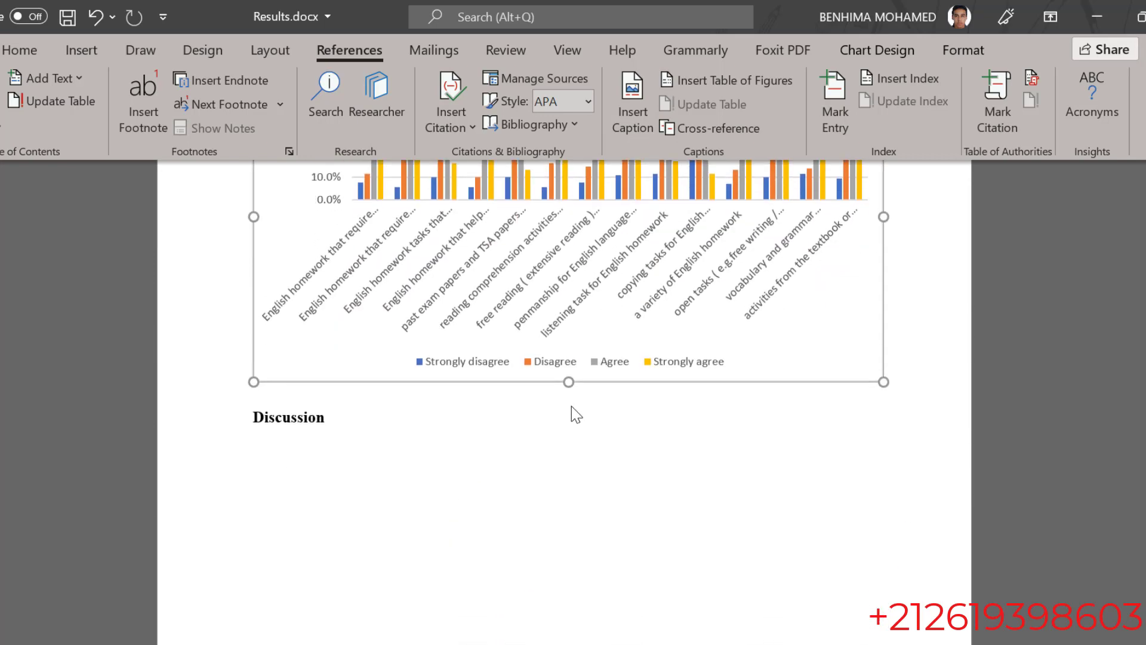
drag(568, 388, 566, 466)
scroll(567, 469, up, 5)
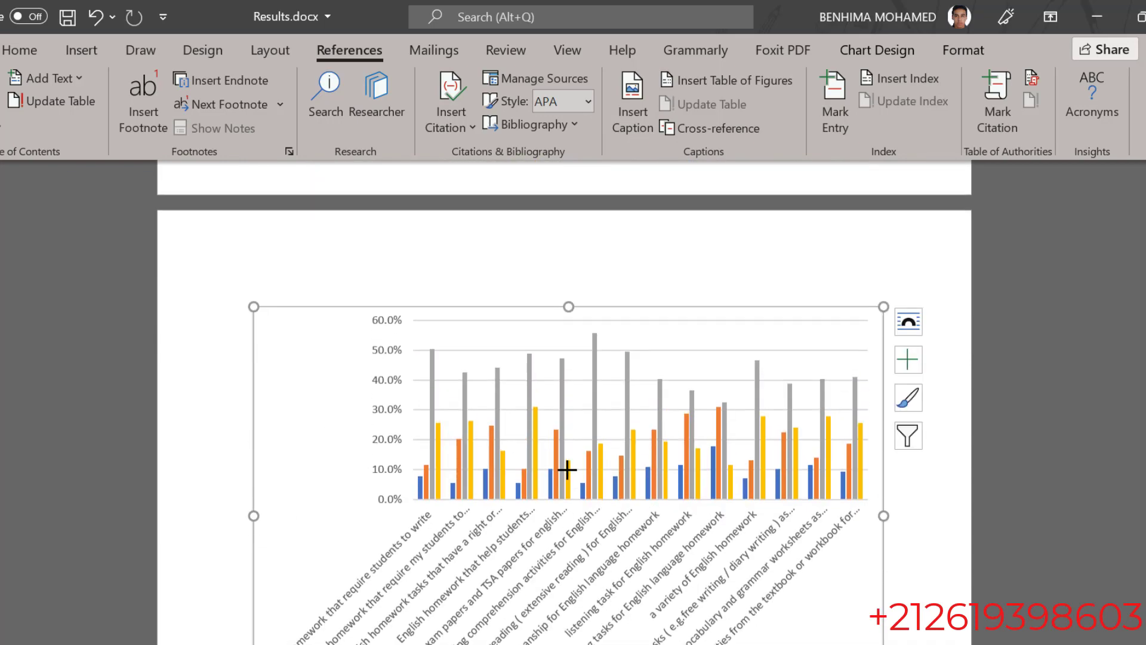
scroll(749, 472, down, 2)
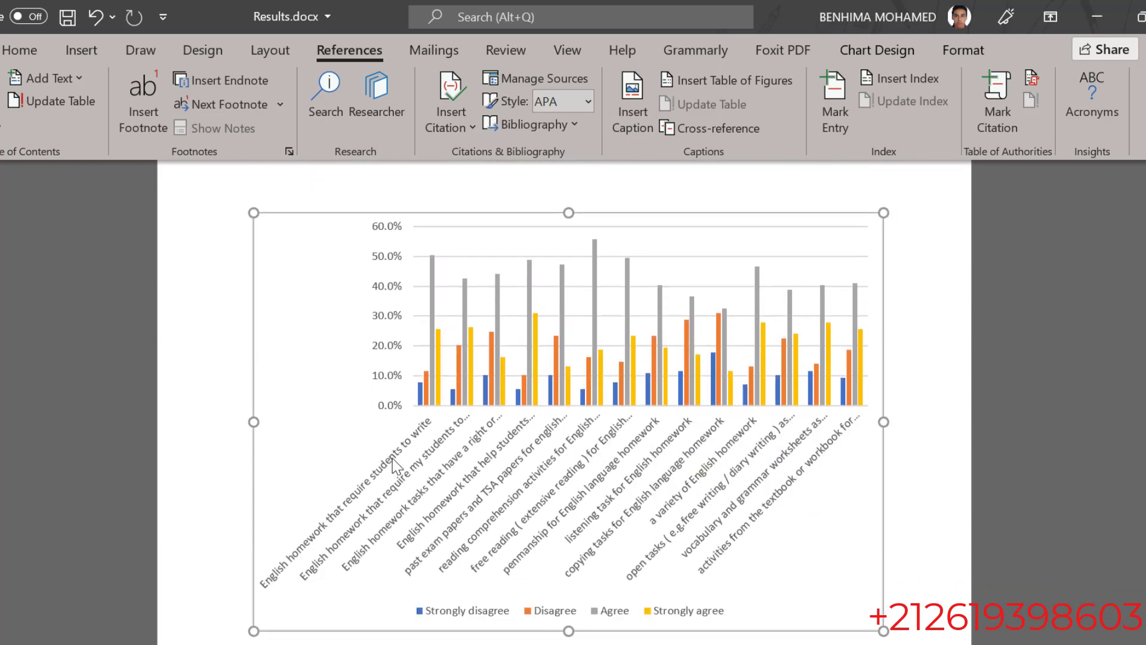
double_click(330, 376)
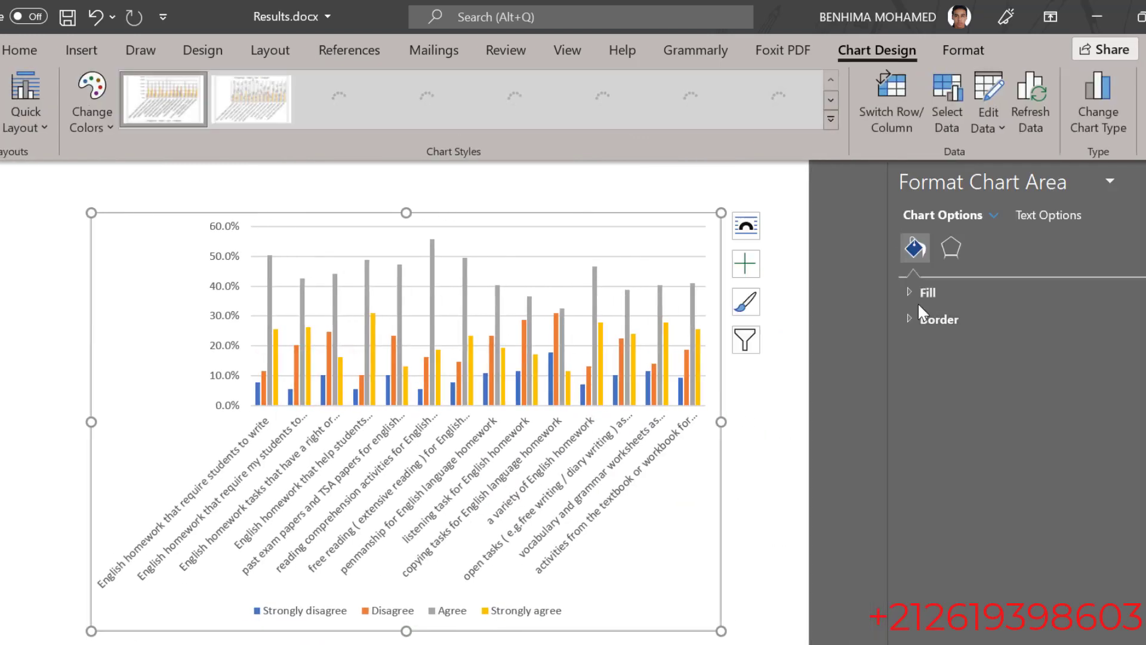
click(920, 293)
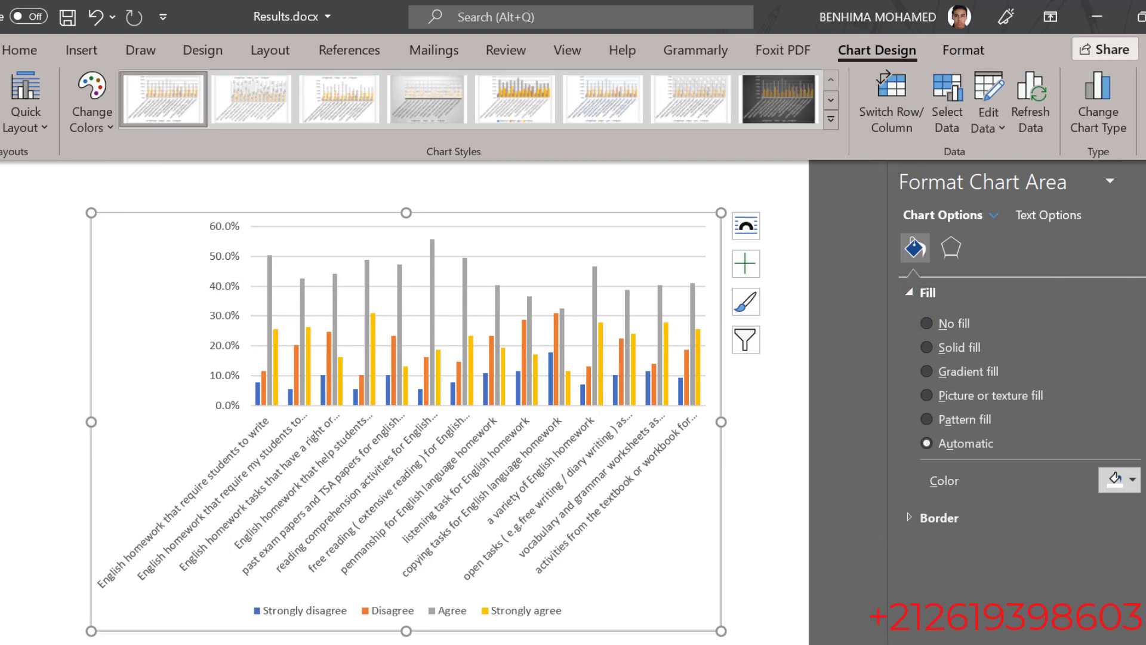
click(467, 395)
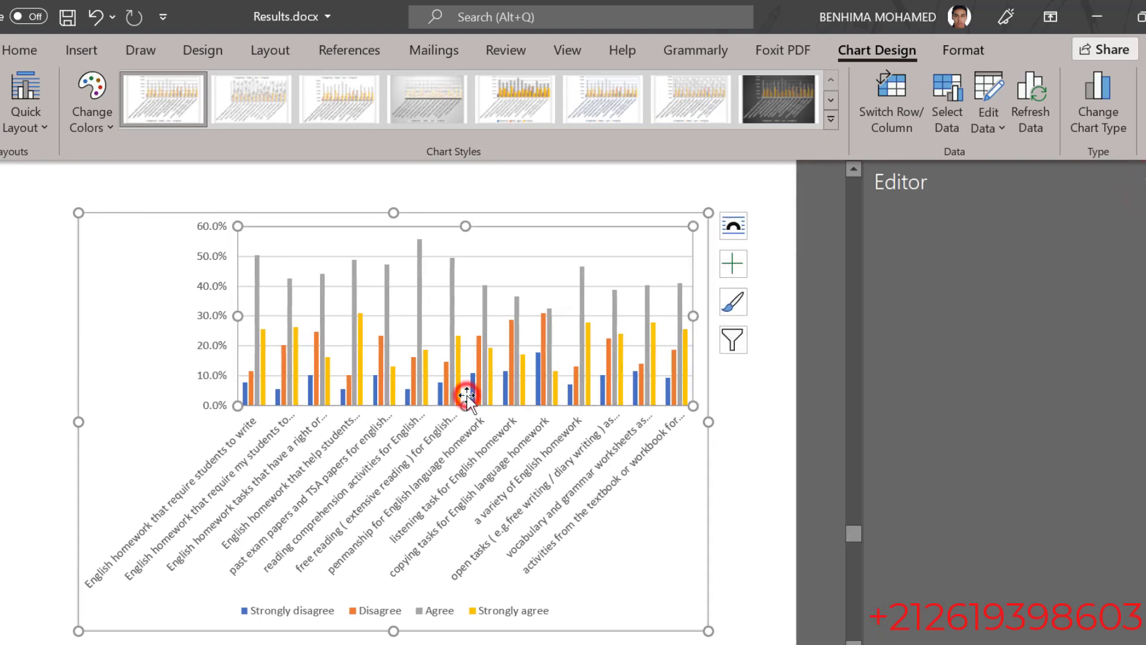
Try to narrow the chart to remove the empty space beside its item labels, and widen it back to about the text width.
click(221, 429)
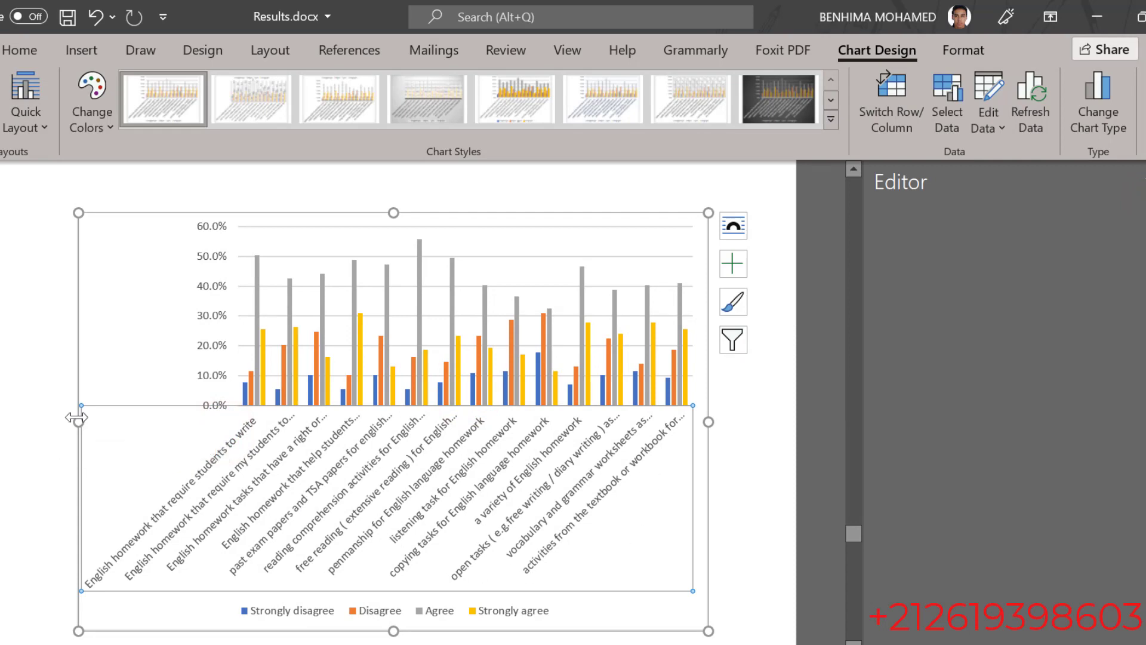
drag(78, 418, 140, 423)
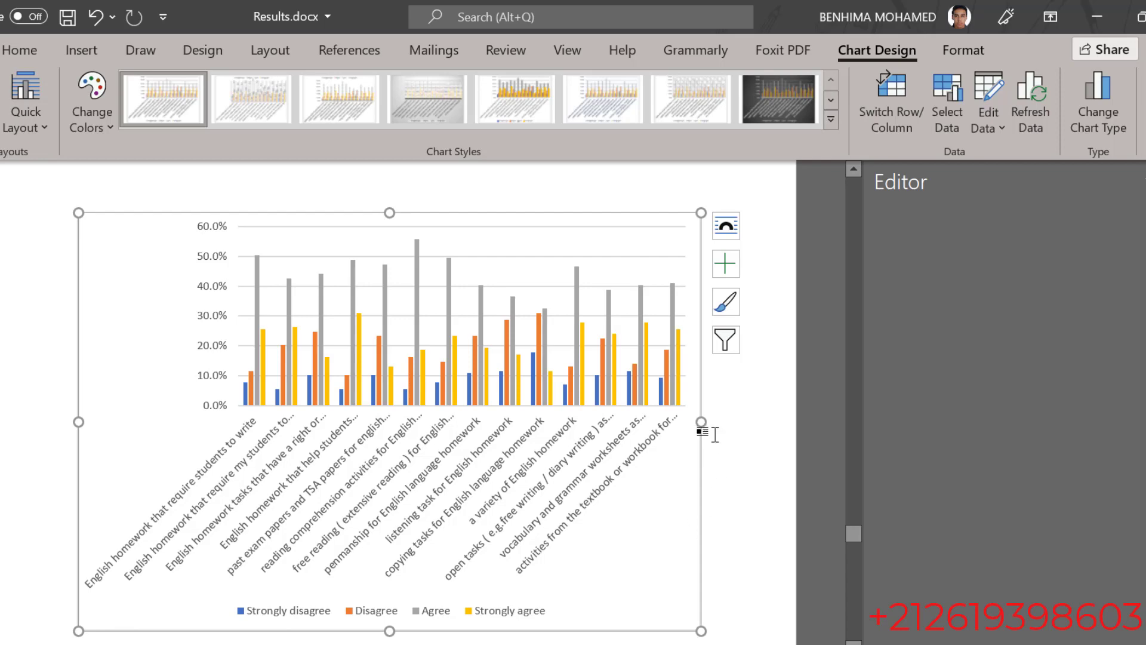
drag(702, 421, 710, 422)
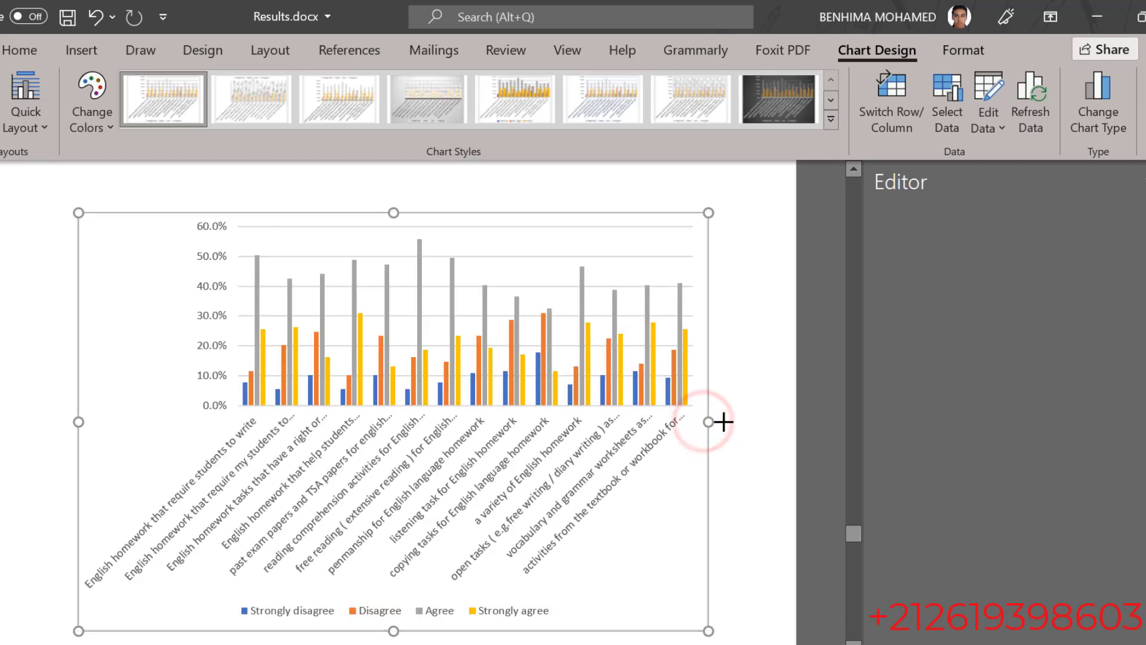
Review the enlarged chart and its placement between the blank space on the preceding page and the Discussion and References headings.
scroll(722, 421, up, 2)
scroll(723, 420, up, 2)
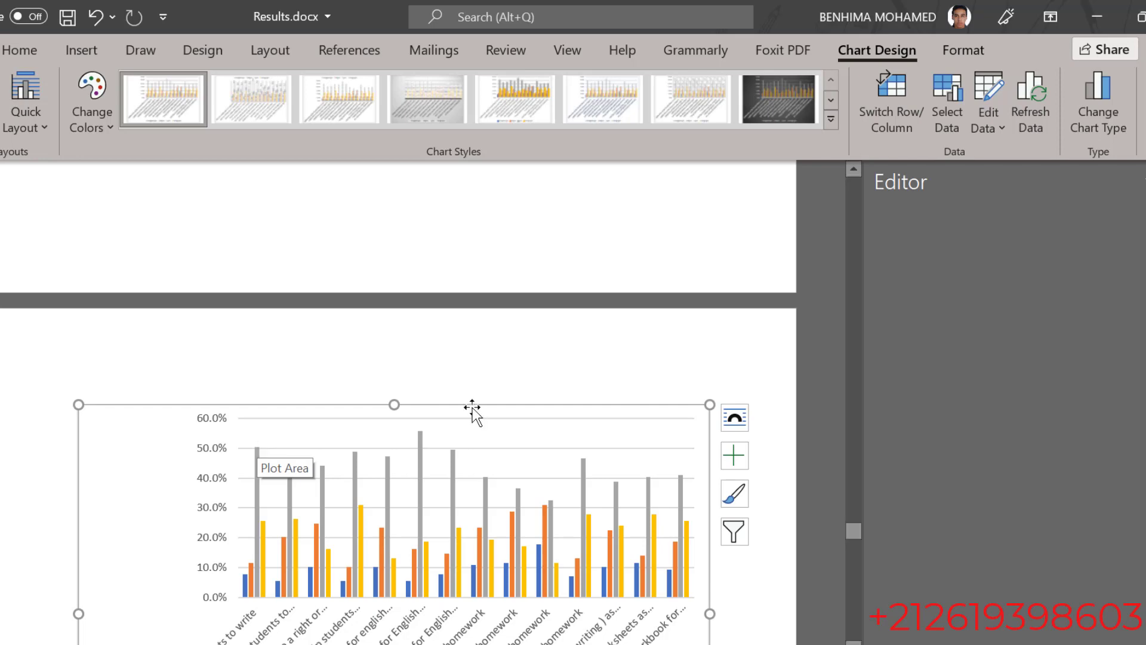
scroll(361, 418, down, 9)
scroll(359, 418, down, 4)
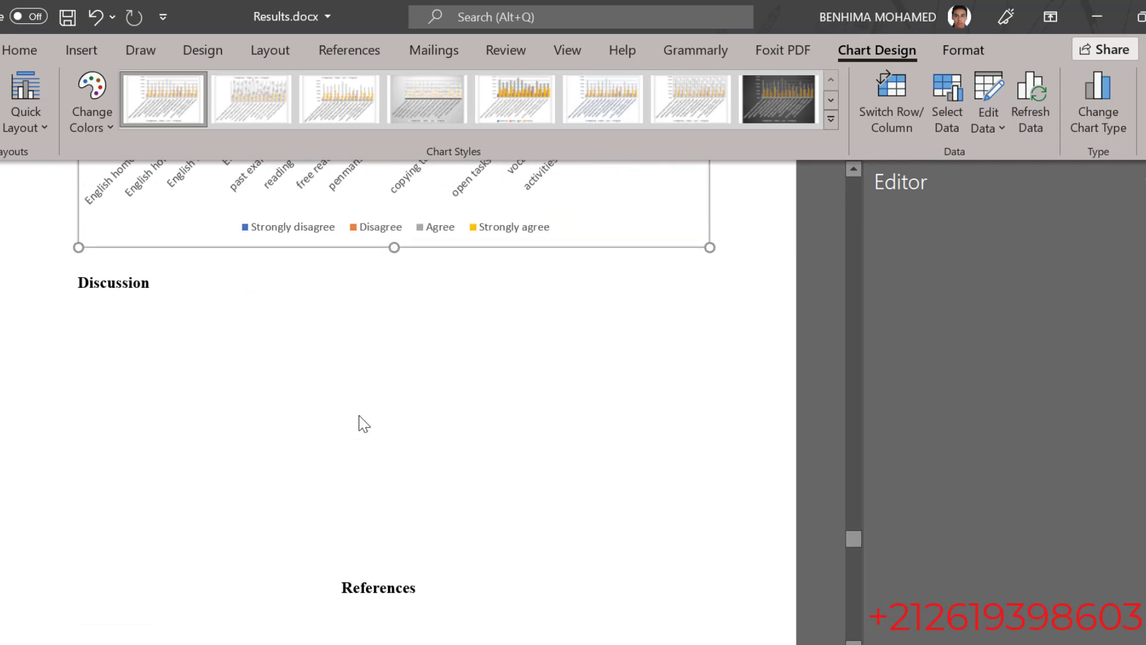
scroll(359, 422, up, 3)
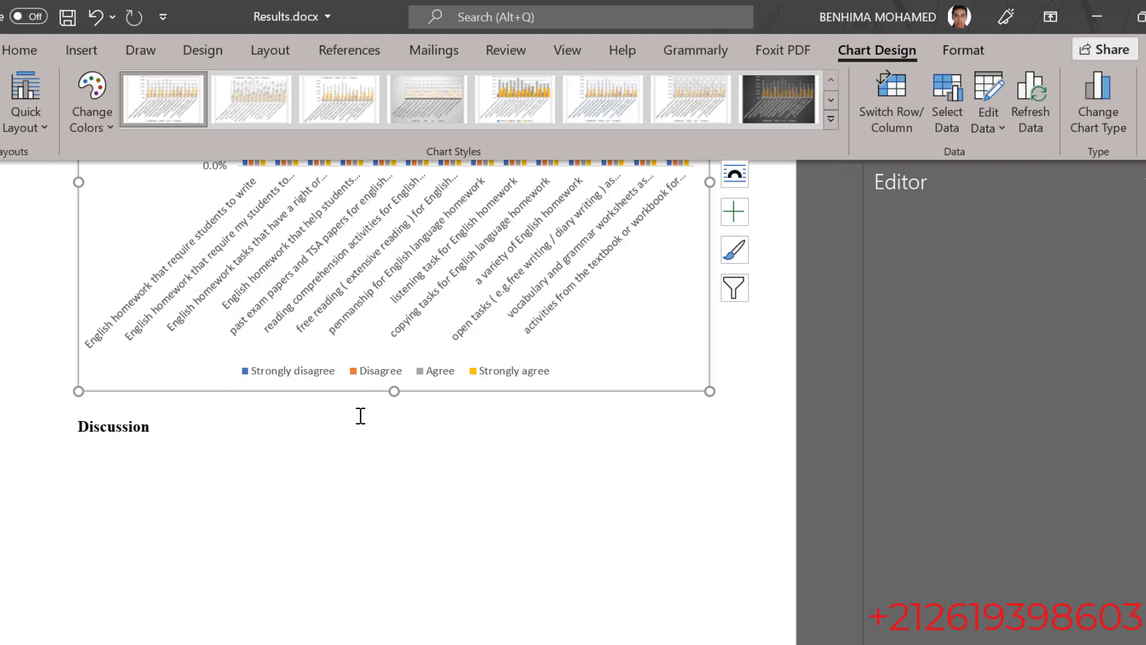
scroll(360, 416, up, 5)
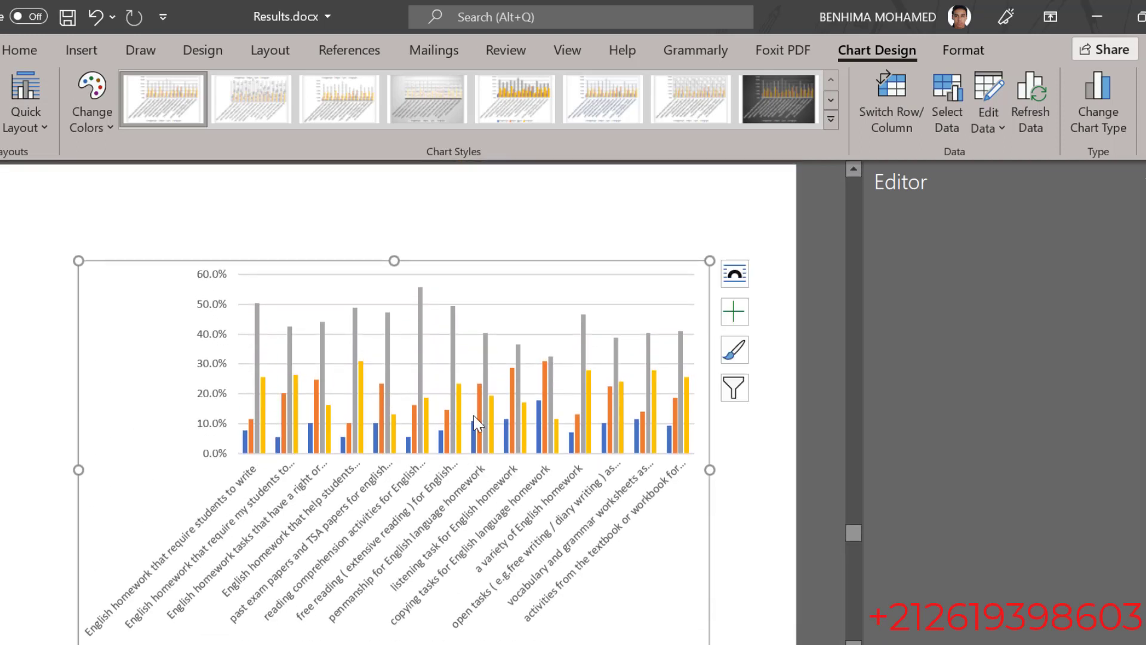
scroll(475, 417, up, 6)
scroll(474, 416, down, 7)
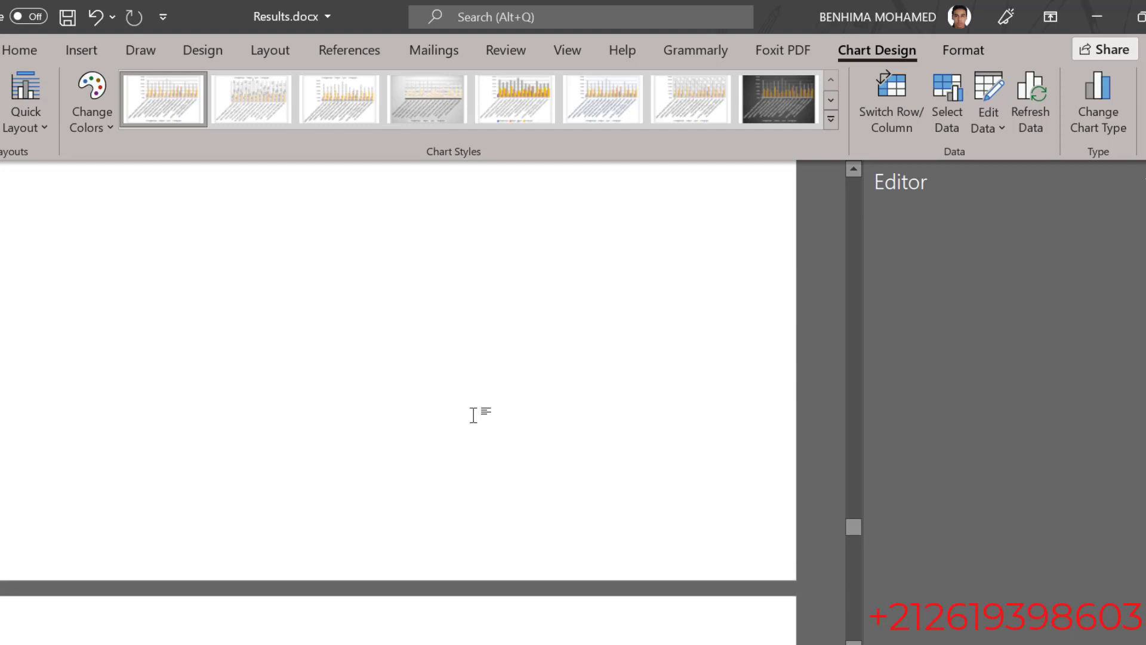